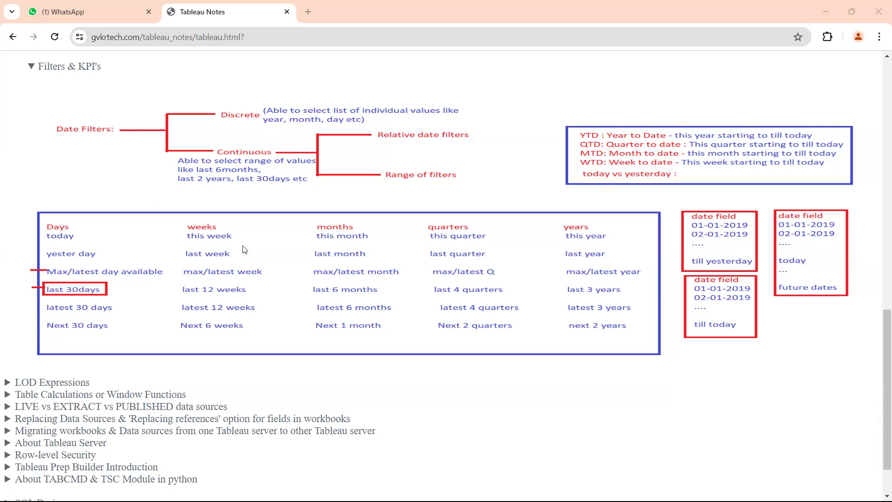
Collapse the Dates section of the Tableau notes and expand it again to show its topic list
scroll(245, 249, "up", 6)
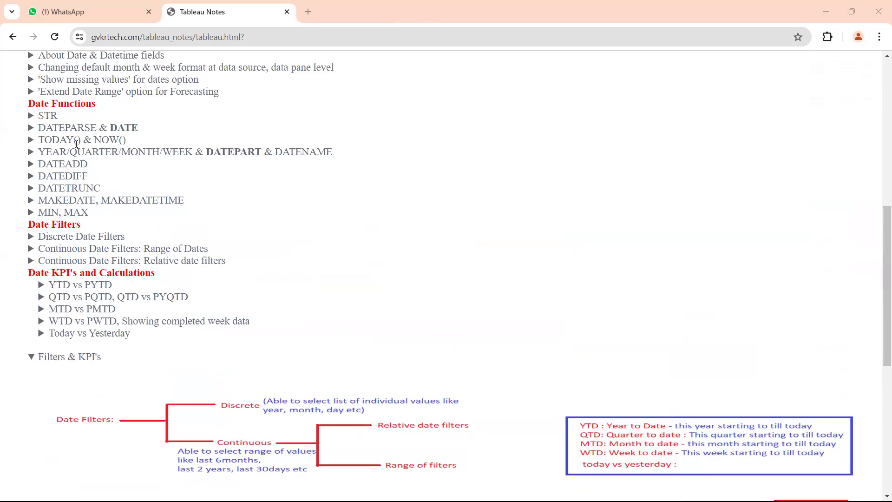
scroll(74, 146, "up", 5)
left_click(31, 254)
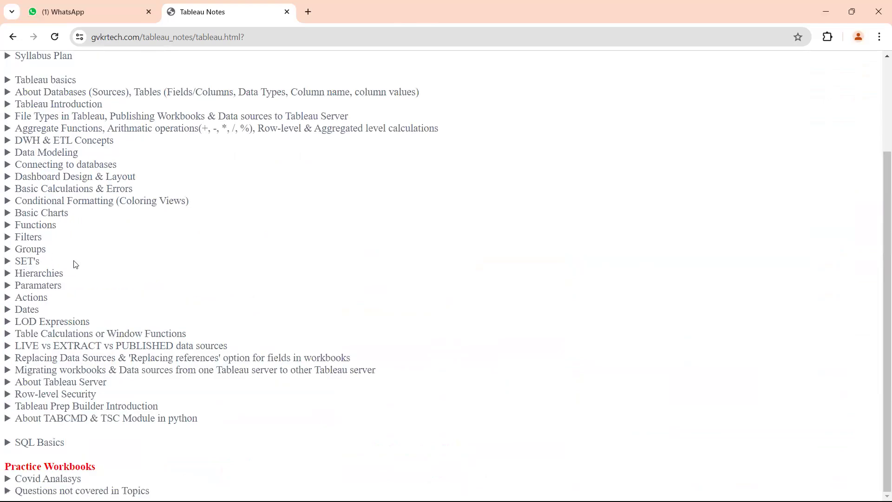
left_click(27, 309)
scroll(167, 292, "down", 4)
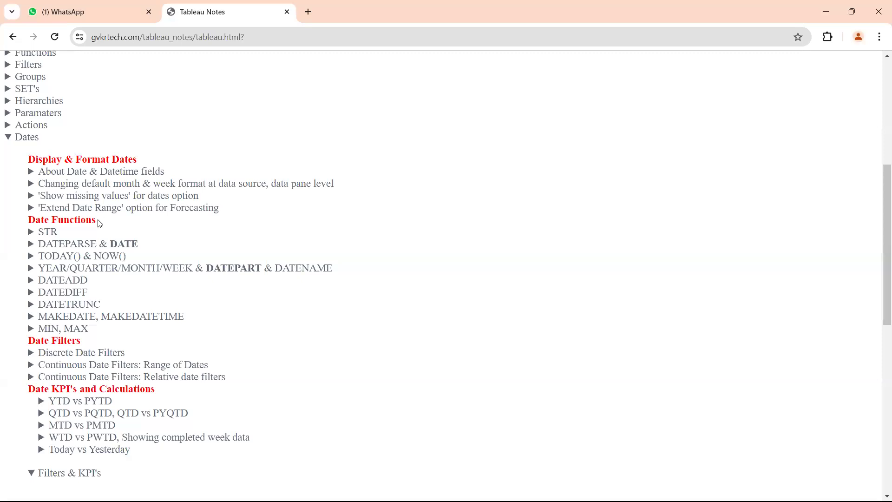
Highlight the Date Functions, Date Filters and Date KPI's and Calculations headings in the Dates section
left_click_drag(100, 223, 27, 221)
scroll(157, 244, "down", 1)
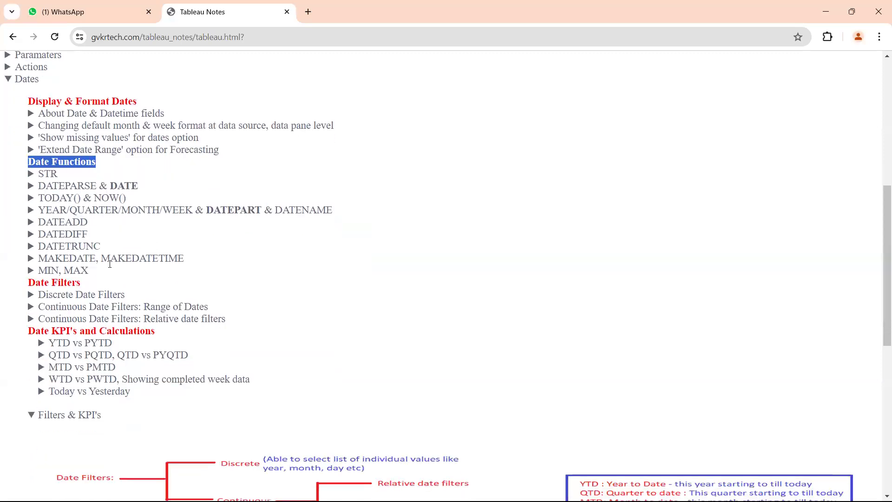
left_click_drag(76, 282, 29, 281)
left_click(34, 278)
scroll(154, 285, "down", 2)
scroll(156, 285, "down", 1)
left_click_drag(35, 157, 158, 159)
scroll(205, 167, "down", 1)
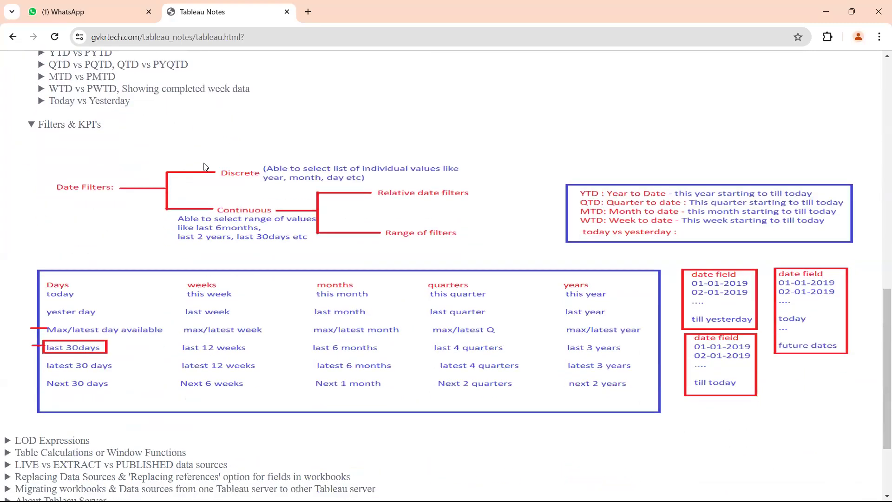
Expand the Today vs Yesterday topic and check the WTD vs PWTD formulas, leaving that topic collapsed
left_click_drag(54, 158, 125, 159)
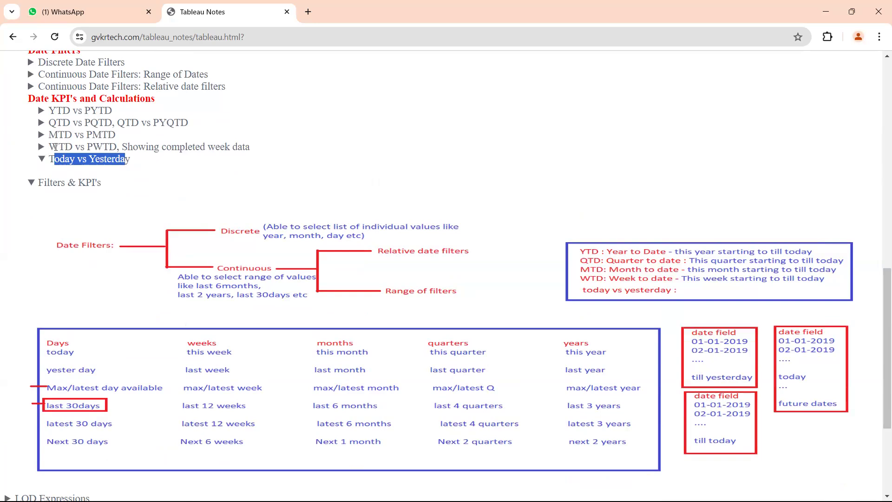
left_click_drag(55, 147, 49, 146)
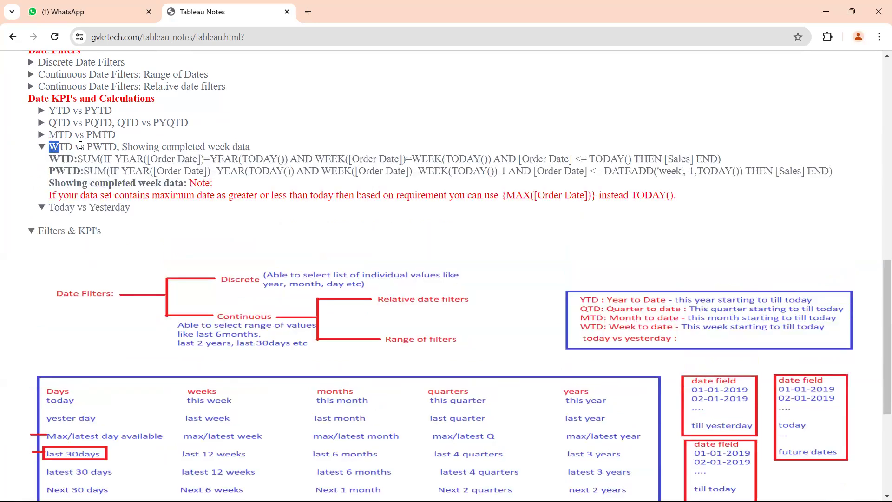
left_click(76, 144)
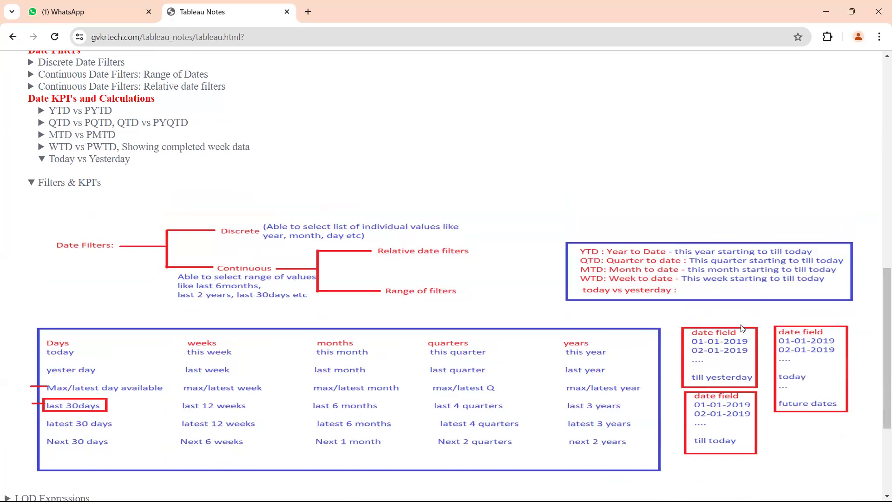
Mark the YTD, QTD, MTD and WTD definitions in the notes diagram with freehand red strokes
mouse_move(583, 244)
left_mouse_down()
mouse_move(593, 234)
mouse_move(649, 251)
left_mouse_up()
left_click_drag(721, 244, 812, 241)
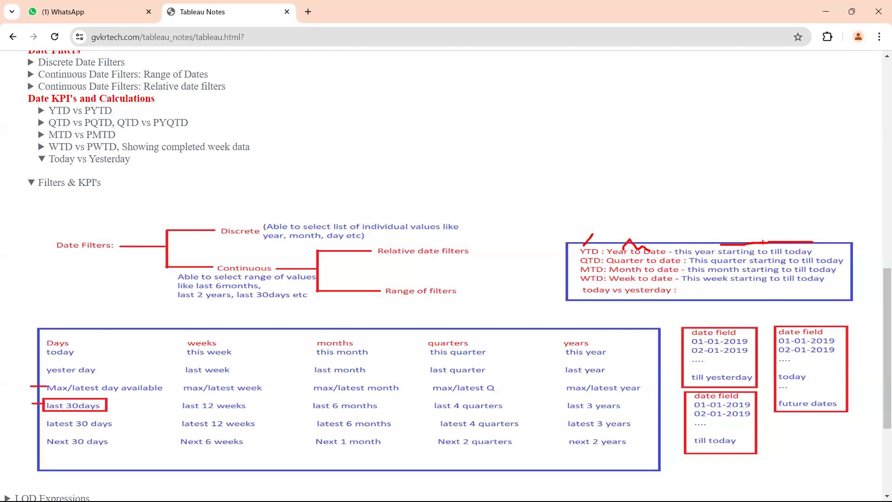
mouse_move(581, 267)
left_mouse_down()
mouse_move(601, 265)
mouse_move(602, 273)
left_mouse_up()
left_click_drag(581, 277, 602, 272)
left_click_drag(615, 275, 631, 275)
left_click_drag(584, 286, 599, 281)
left_click_drag(563, 266, 583, 256)
Underline YTD and PYTD, circle Today and the whole Filters & KPI's diagram, and clear all drawn marks
mouse_move(49, 116)
left_mouse_down()
mouse_move(70, 118)
mouse_move(62, 118)
left_mouse_up()
left_click_drag(84, 117, 114, 118)
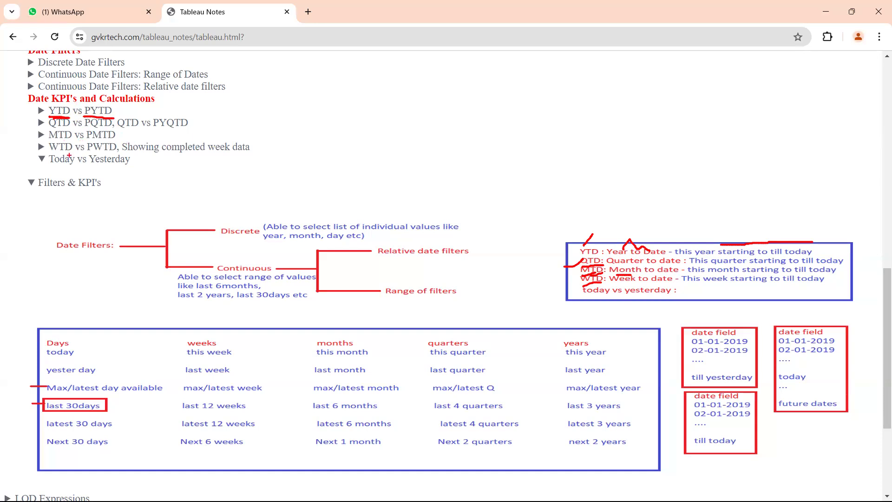
mouse_move(50, 171)
left_mouse_down()
mouse_move(76, 177)
mouse_move(52, 147)
mouse_move(38, 158)
left_mouse_up()
mouse_move(43, 220)
left_mouse_down()
mouse_move(12, 408)
mouse_move(86, 478)
mouse_move(787, 448)
mouse_move(890, 236)
mouse_move(310, 180)
mouse_move(1, 220)
left_mouse_up()
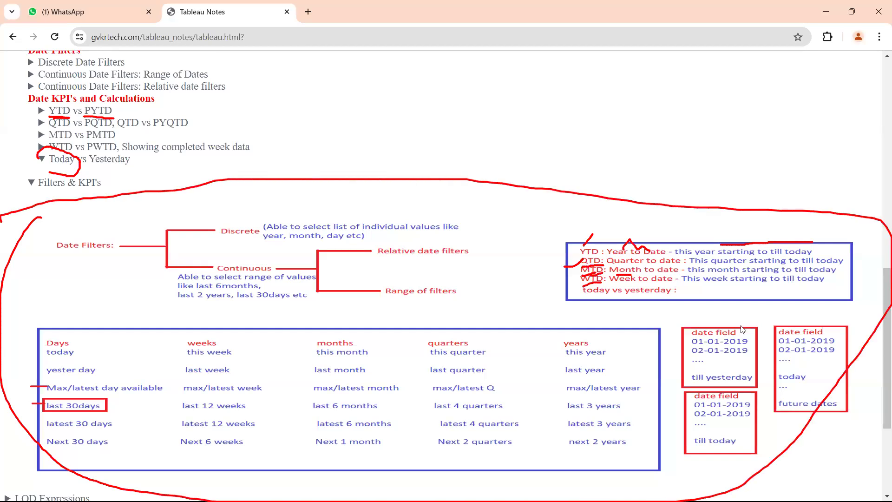
key("Escape")
Highlight the Today vs Yesterday entry under Date KPI's and Calculations
scroll(727, 324, "down", 4)
scroll(727, 324, "up", 4)
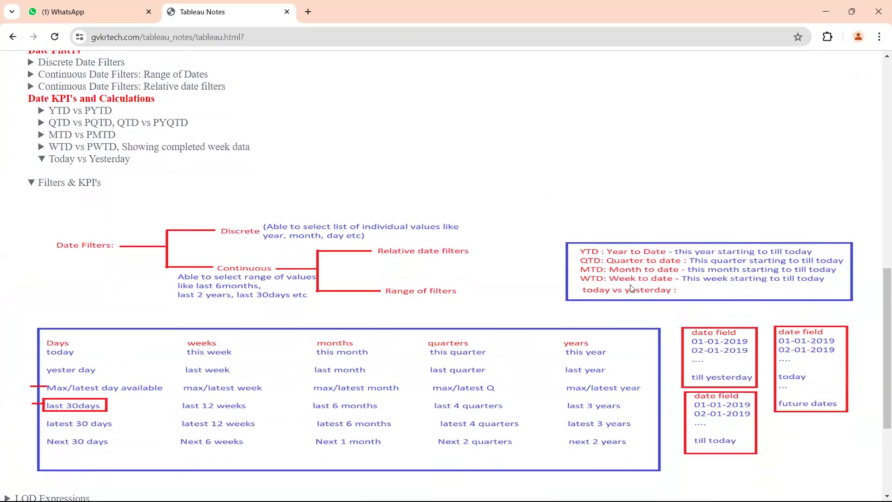
left_click_drag(131, 159, 41, 160)
left_click(89, 161)
Draw an arrow to Days, tick today and yester day, underline Max/latest day available, and clear the marks
scroll(231, 306, "down", 4)
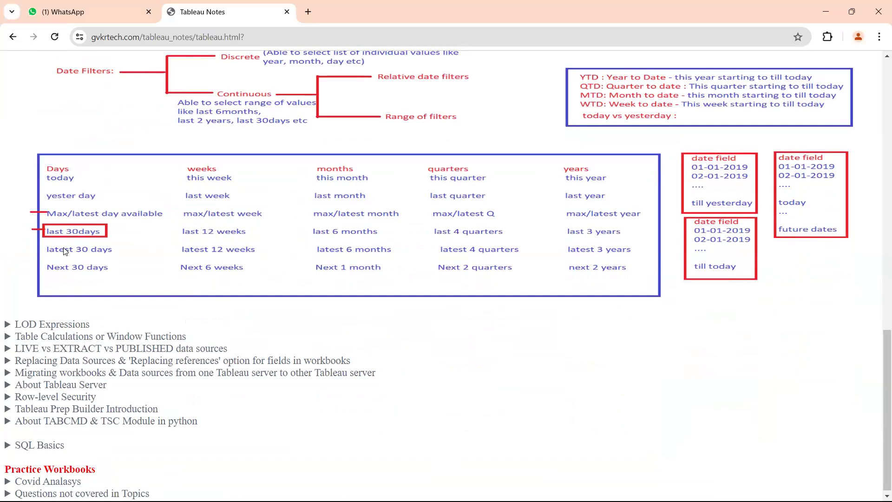
mouse_move(68, 139)
left_mouse_down()
mouse_move(68, 171)
mouse_move(76, 160)
left_mouse_up()
left_click_drag(80, 179, 97, 173)
left_click_drag(99, 197, 112, 187)
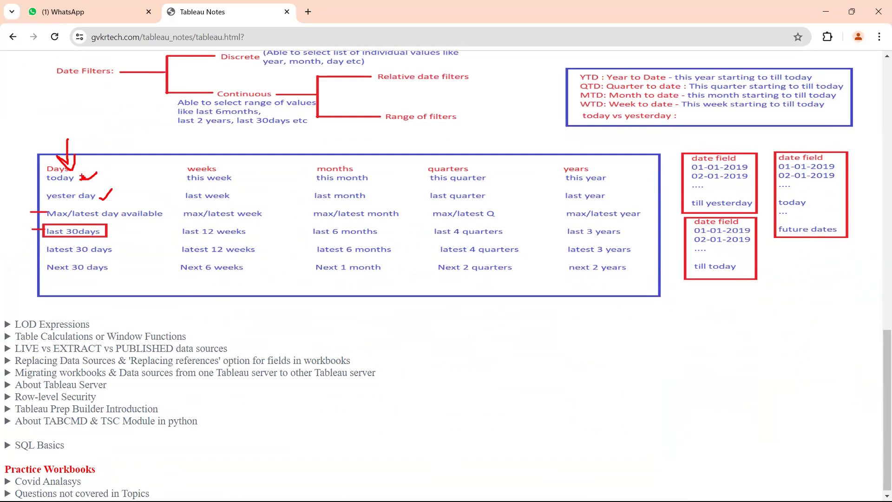
left_click_drag(29, 212, 98, 218)
key("Escape")
Underline today, Max/latest day available and latest 30 days, tick the last 30days and latest 30 days options, and clear the marks
key("ctrl+2")
left_click_drag(68, 182, 92, 178)
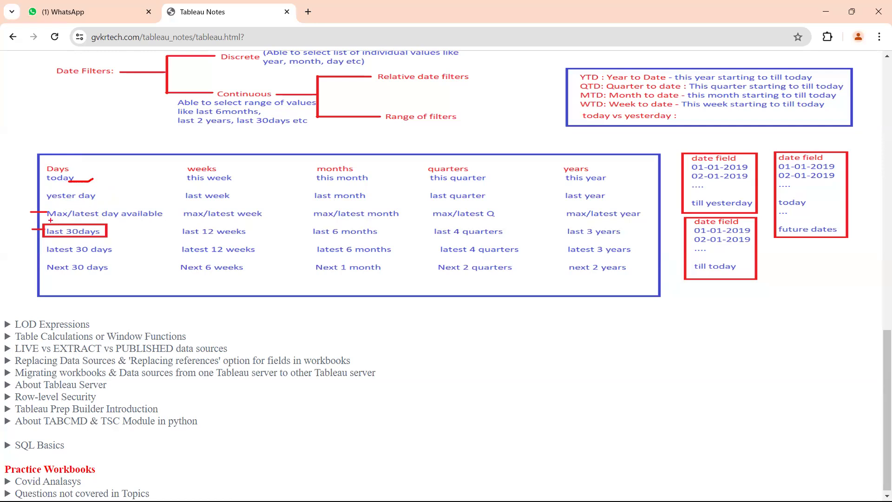
left_click_drag(50, 222, 96, 221)
left_click_drag(98, 230, 116, 227)
mouse_move(48, 258)
left_mouse_down()
mouse_move(114, 257)
mouse_move(124, 240)
left_mouse_up()
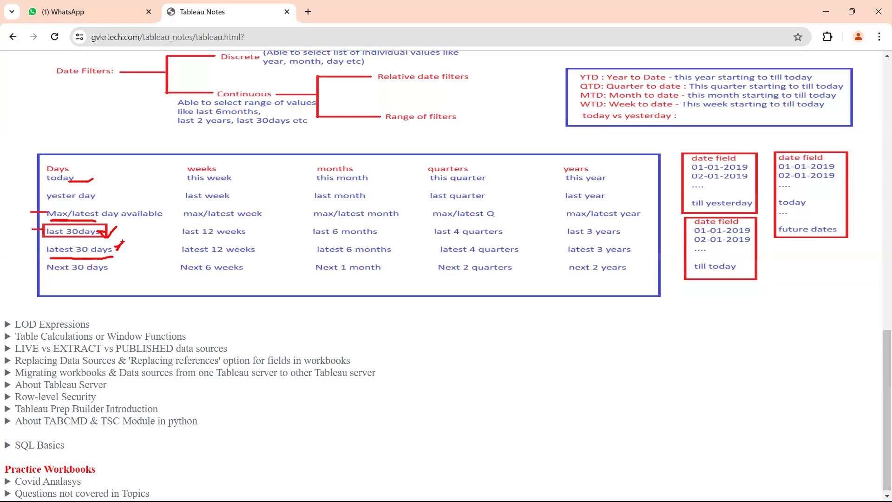
mouse_move(79, 255)
left_mouse_down()
mouse_move(91, 256)
mouse_move(80, 239)
mouse_move(82, 255)
left_mouse_up()
key("Escape")
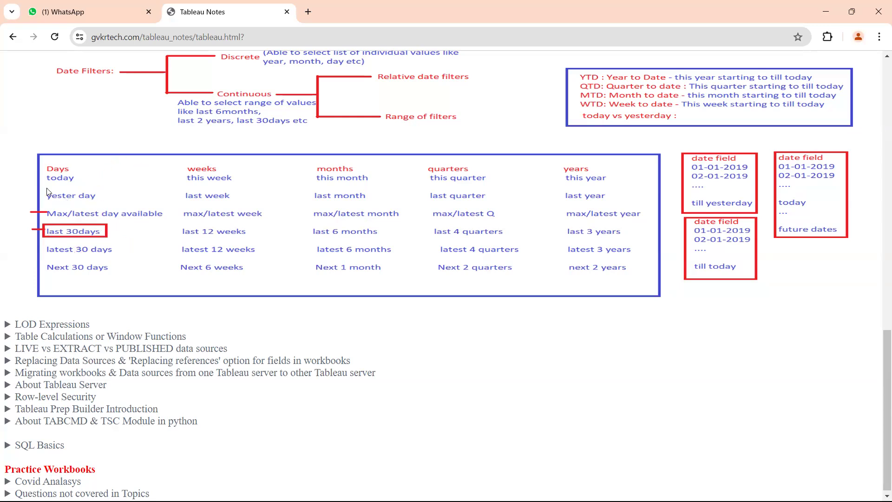
Sketch a freehand explanation of last 30days across the filter table and underline latest 30 days
key("ctrl+2")
mouse_move(88, 226)
left_mouse_down()
mouse_move(122, 163)
mouse_move(89, 166)
mouse_move(123, 164)
mouse_move(139, 182)
mouse_move(154, 160)
mouse_move(167, 189)
mouse_move(195, 165)
mouse_move(276, 166)
left_mouse_up()
mouse_move(154, 198)
left_mouse_down()
mouse_move(250, 194)
mouse_move(232, 194)
mouse_move(225, 237)
mouse_move(257, 241)
mouse_move(279, 264)
mouse_move(264, 266)
left_mouse_up()
left_click_drag(279, 246, 317, 261)
mouse_move(198, 200)
left_mouse_down()
mouse_move(223, 135)
mouse_move(148, 180)
mouse_move(165, 191)
left_mouse_up()
left_click_drag(241, 179, 316, 195)
mouse_move(272, 174)
left_mouse_down()
mouse_move(316, 205)
mouse_move(300, 195)
left_mouse_up()
left_click_drag(49, 258, 120, 262)
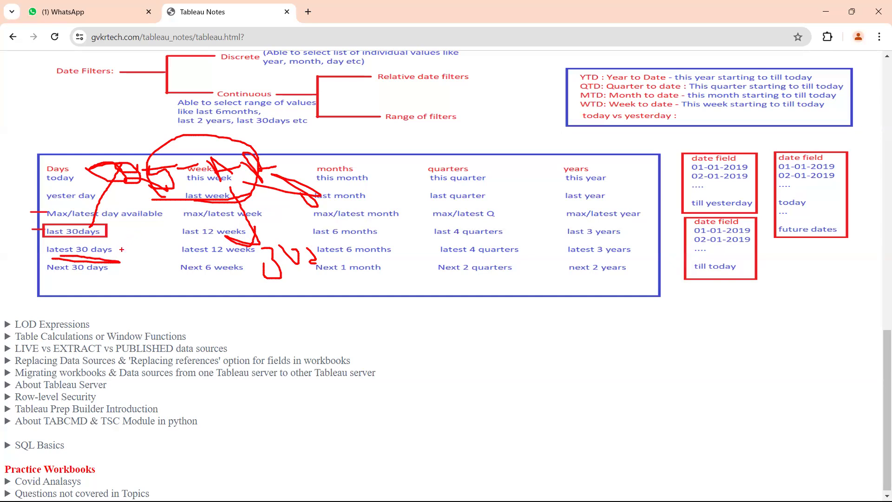
Sketch a freehand note below the table, connect it to latest 30 days, and clear the drawing
mouse_move(321, 298)
left_mouse_down()
mouse_move(347, 328)
mouse_move(320, 340)
mouse_move(298, 299)
mouse_move(338, 320)
mouse_move(349, 310)
left_mouse_up()
left_click_drag(354, 308, 369, 304)
mouse_move(374, 301)
left_mouse_down()
mouse_move(397, 309)
mouse_move(437, 285)
mouse_move(479, 302)
left_mouse_up()
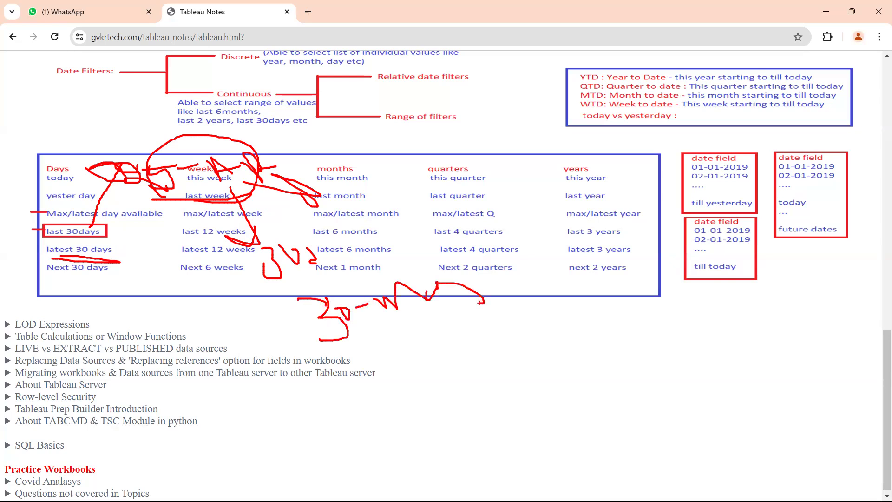
mouse_move(52, 255)
left_mouse_down()
mouse_move(377, 335)
mouse_move(397, 324)
left_mouse_up()
mouse_move(337, 340)
left_mouse_down()
mouse_move(454, 324)
mouse_move(470, 372)
mouse_move(519, 344)
mouse_move(573, 353)
left_mouse_up()
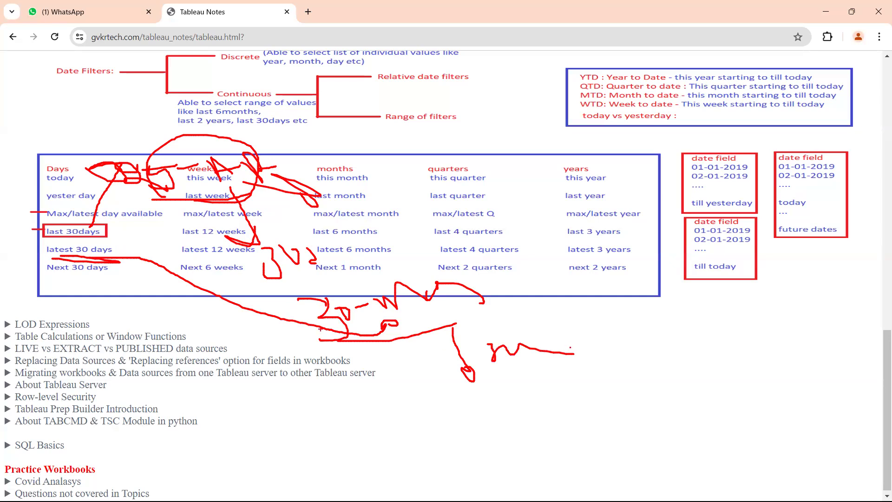
mouse_move(44, 279)
left_mouse_down()
mouse_move(85, 282)
mouse_move(58, 251)
mouse_move(58, 284)
left_mouse_up()
key("Escape")
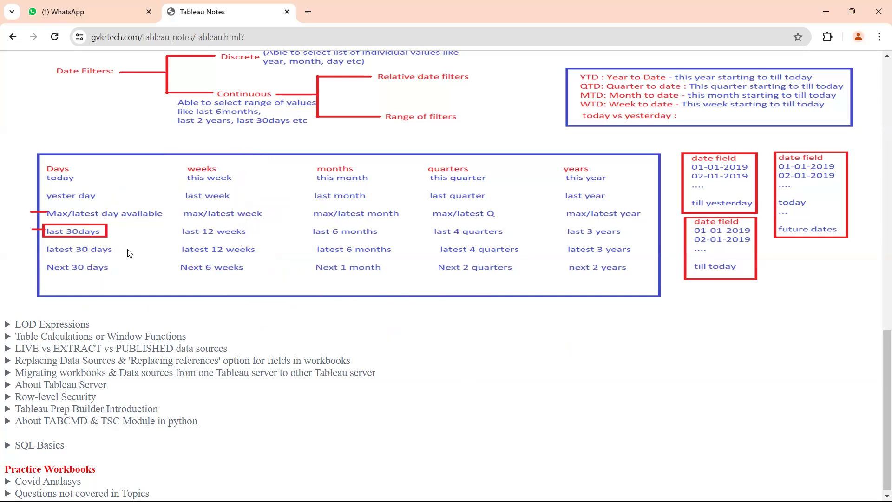
Draw arrows to the Days and weeks columns and underline each weeks option from this week to Next 6 weeks
left_click_drag(69, 145, 70, 180)
mouse_move(198, 144)
left_mouse_down()
mouse_move(204, 155)
mouse_move(196, 164)
mouse_move(209, 158)
left_mouse_up()
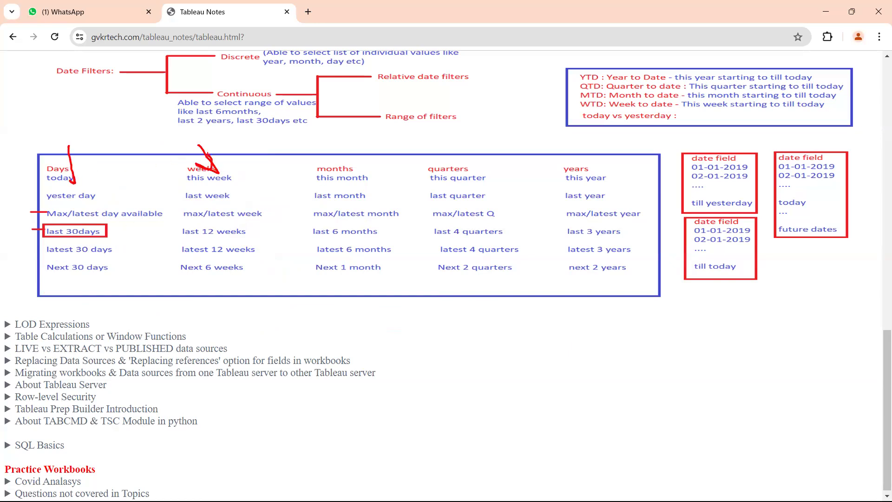
mouse_move(193, 190)
left_mouse_down()
mouse_move(234, 191)
mouse_move(241, 173)
left_mouse_up()
left_click_drag(191, 204, 218, 202)
left_click_drag(213, 184, 234, 185)
left_click_drag(186, 221, 250, 223)
left_click_drag(189, 238, 245, 234)
left_click_drag(189, 256, 242, 255)
left_click_drag(194, 278, 226, 278)
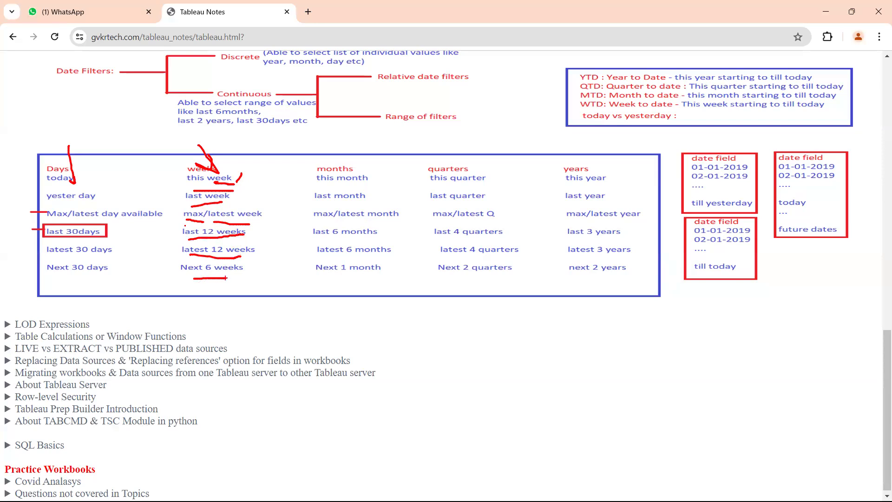
Add strokes between the Days and weeks columns and clear all drawn marks
left_click_drag(131, 271, 181, 268)
mouse_move(123, 251)
left_mouse_down()
mouse_move(155, 255)
mouse_move(154, 237)
left_mouse_up()
left_click_drag(135, 209, 156, 205)
left_click_drag(127, 184, 179, 185)
key("Escape")
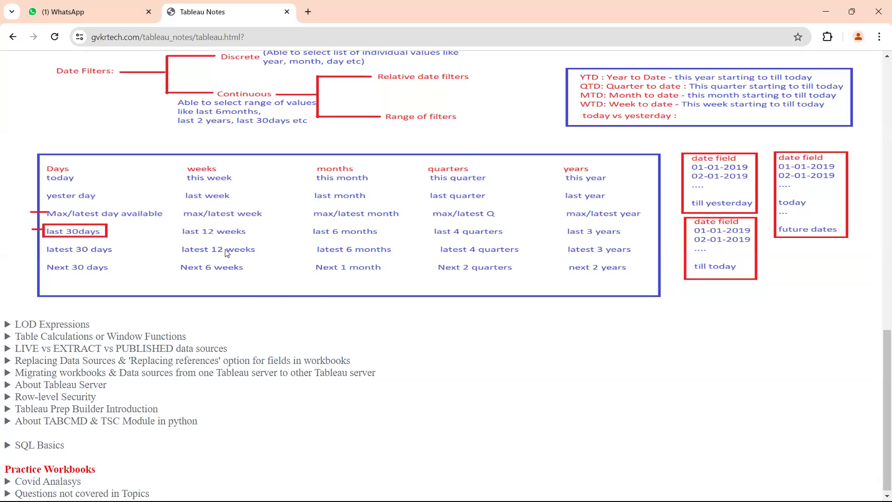
Draw an arrow down the Days column of the date filter table, mark today, and clear the marks
scroll(245, 269, "up", 1)
scroll(245, 269, "up", 1)
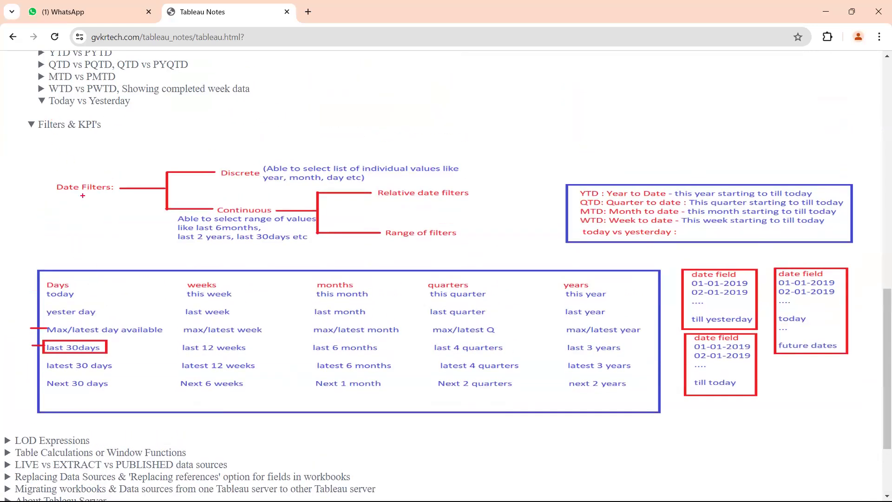
mouse_move(86, 279)
left_mouse_down()
mouse_move(160, 393)
mouse_move(134, 375)
left_mouse_up()
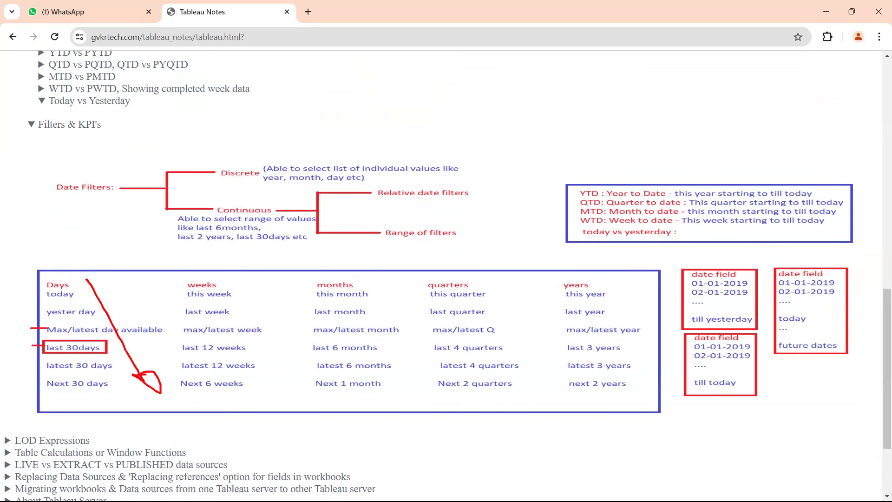
left_click_drag(83, 298, 91, 291)
key("Escape")
Switch to the Tableau workbook Book1, tick Order Date on Rows, circle the listed dates, and clear the marks
mouse_move(453, 500)
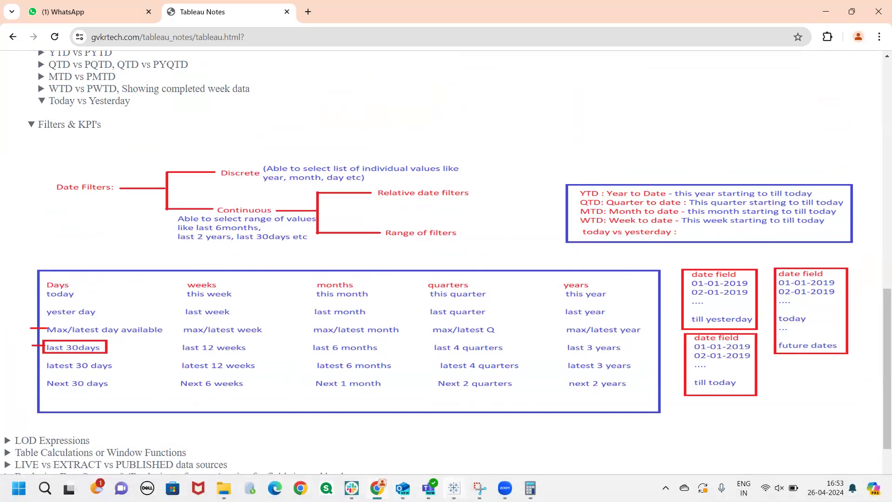
left_click(691, 430)
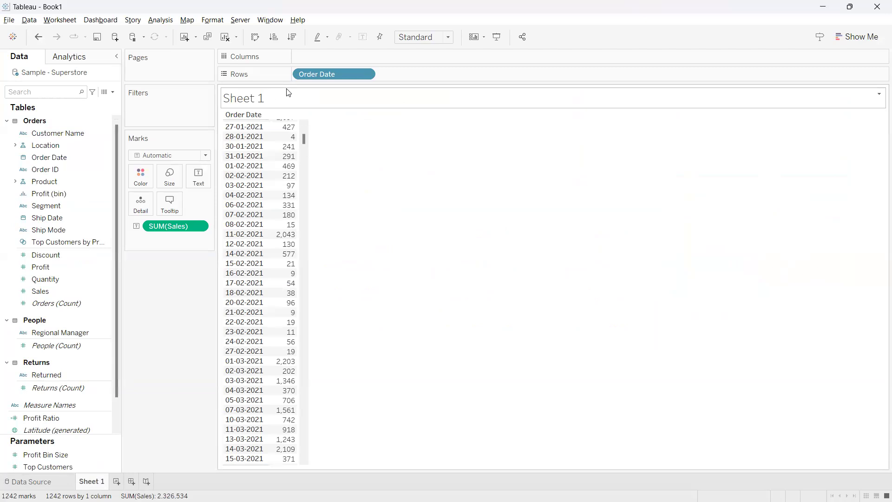
left_click_drag(313, 68, 327, 61)
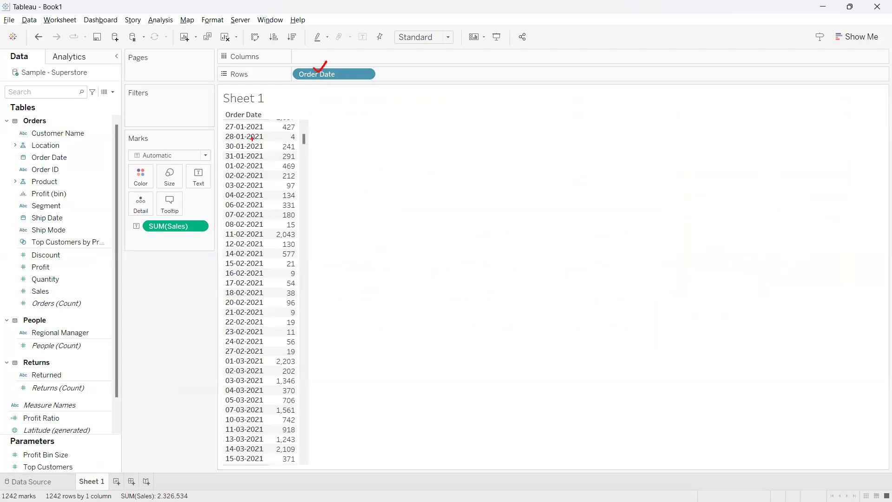
mouse_move(221, 122)
left_mouse_down()
mouse_move(200, 181)
mouse_move(187, 377)
mouse_move(212, 469)
mouse_move(272, 473)
mouse_move(354, 260)
mouse_move(237, 116)
mouse_move(214, 117)
left_mouse_up()
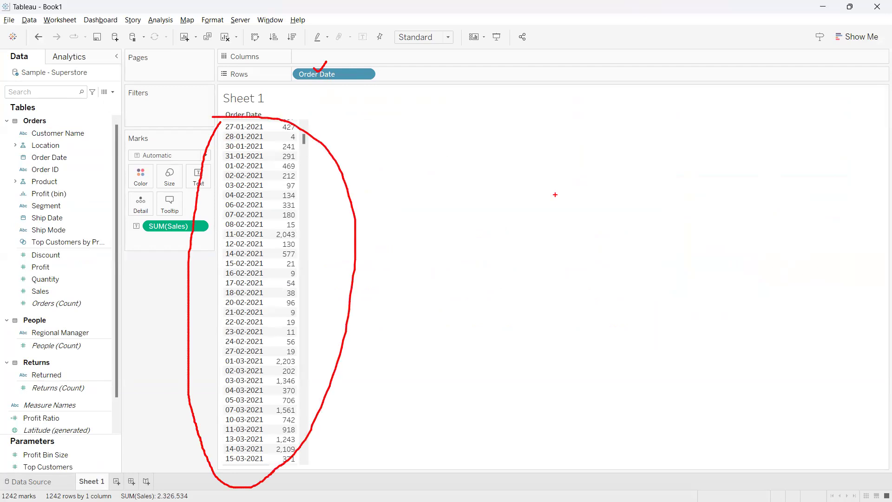
key("Escape")
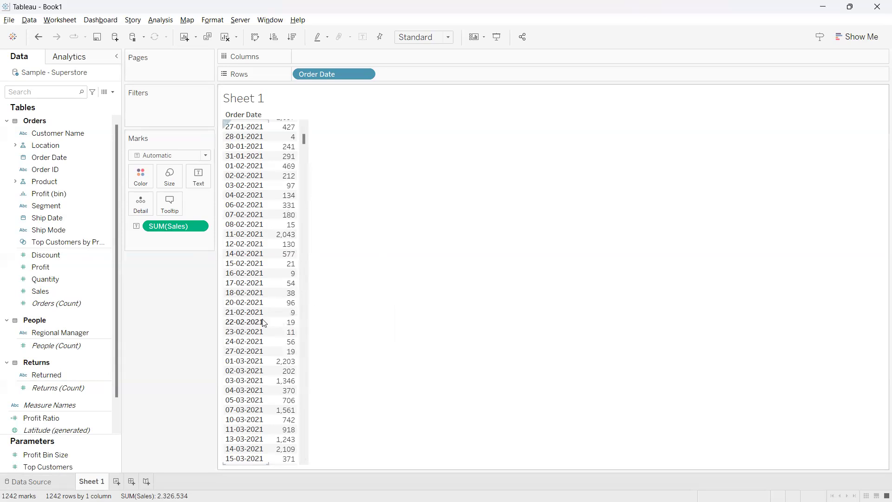
Find the 26-04-2024 row in Sheet 1's Order Date list and circle it in red
scroll(264, 322, "down", 10)
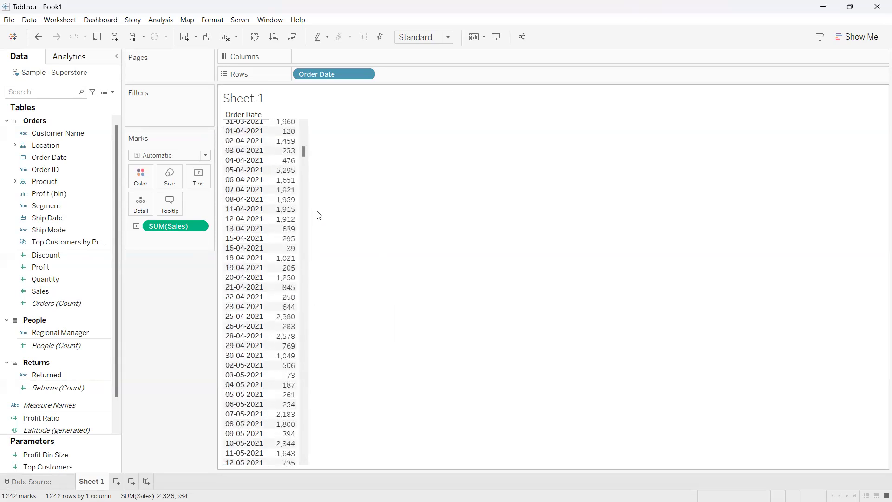
left_click_drag(304, 152, 305, 392)
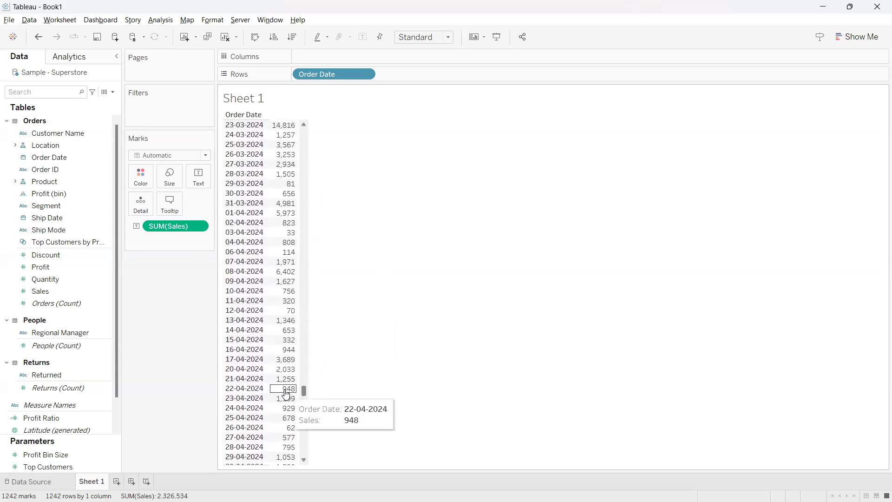
scroll(280, 395, "down", 1)
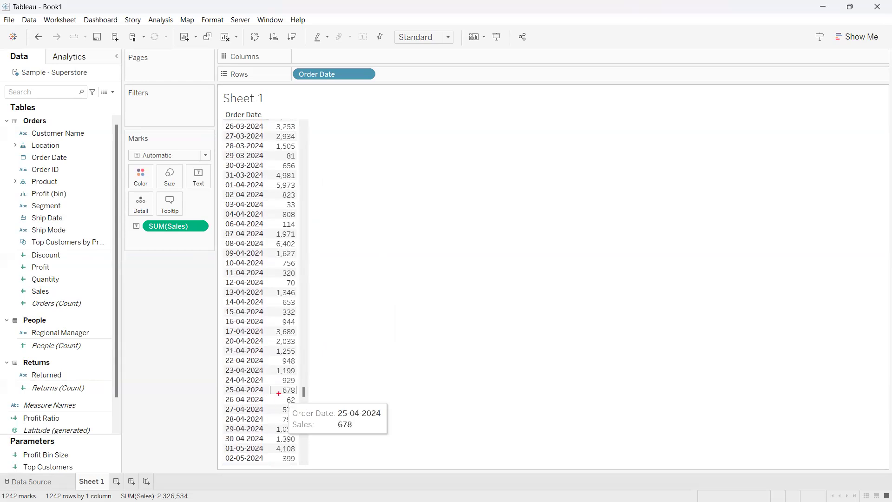
mouse_move(228, 403)
left_mouse_down()
mouse_move(308, 401)
mouse_move(250, 391)
mouse_move(202, 402)
mouse_move(227, 404)
left_mouse_up()
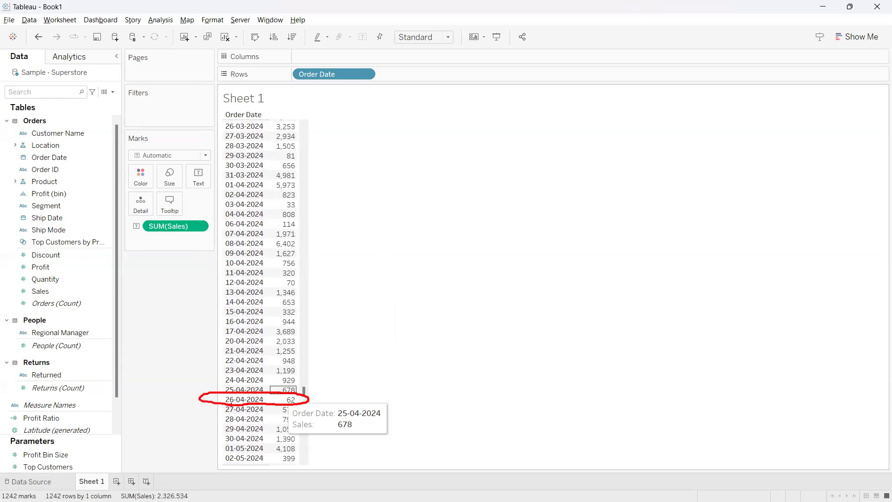
Cross out the dates above and below the 26-04-2024 row and label that row today() with arrows
left_click_drag(210, 196, 263, 367)
left_click_drag(262, 228, 191, 347)
left_click_drag(217, 424, 245, 452)
left_click_drag(241, 411, 209, 472)
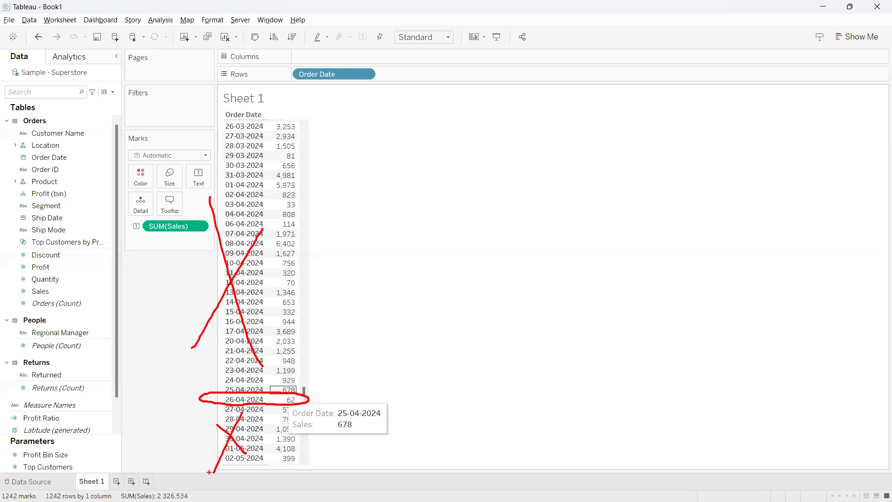
left_click_drag(194, 397, 213, 382)
left_click_drag(308, 398, 334, 386)
type("toda")
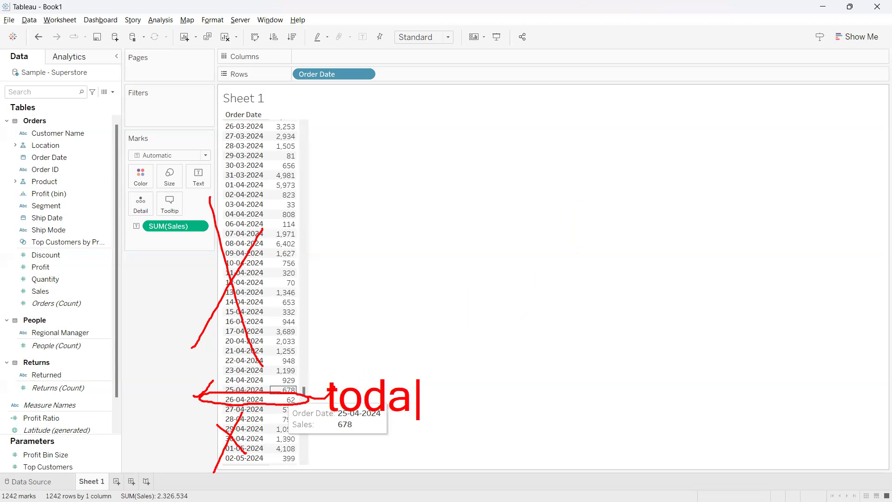
type("y()")
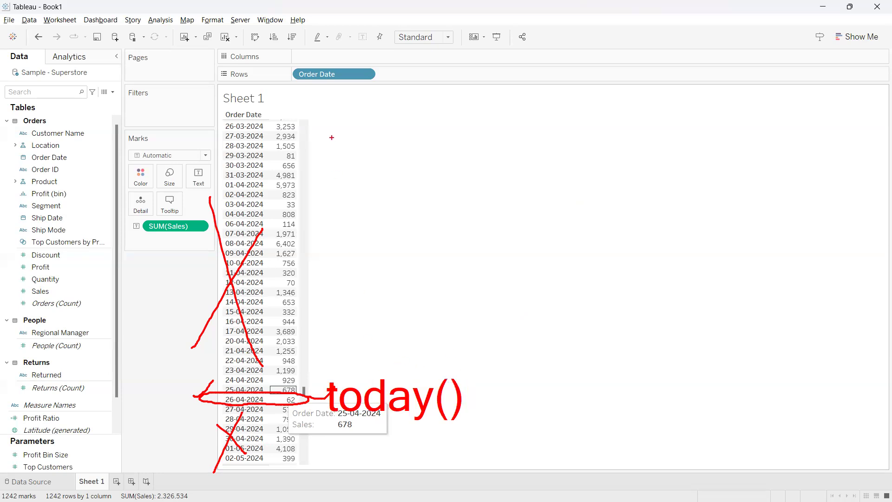
Draw a line from the Order Date pill to the 26-04-2024 row and tick and circle the today() label
mouse_move(320, 82)
left_mouse_down()
mouse_move(327, 133)
mouse_move(292, 358)
left_mouse_up()
mouse_move(364, 367)
left_mouse_down()
mouse_move(385, 366)
mouse_move(407, 327)
left_mouse_up()
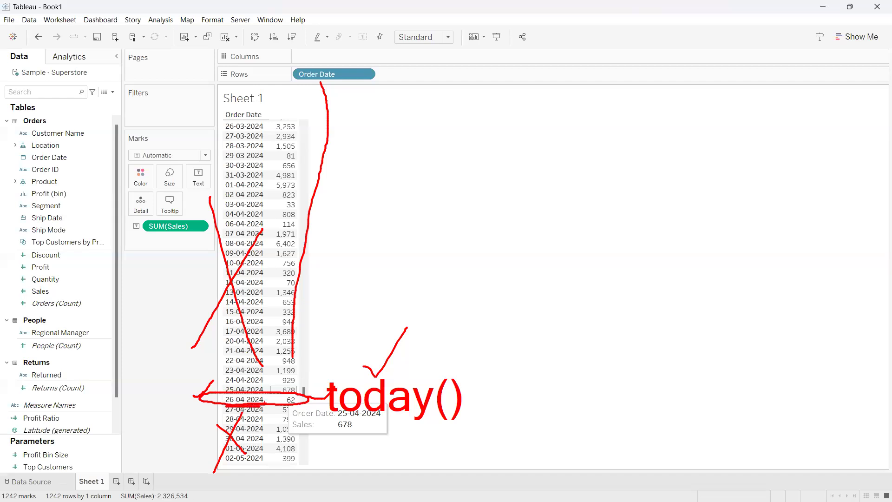
mouse_move(288, 395)
left_mouse_down()
mouse_move(314, 384)
mouse_move(305, 398)
mouse_move(321, 397)
left_mouse_up()
mouse_move(222, 400)
left_mouse_down()
mouse_move(216, 395)
mouse_move(278, 407)
mouse_move(224, 390)
left_mouse_up()
mouse_move(320, 396)
left_mouse_down()
mouse_move(318, 409)
mouse_move(325, 389)
mouse_move(316, 356)
mouse_move(330, 364)
left_mouse_up()
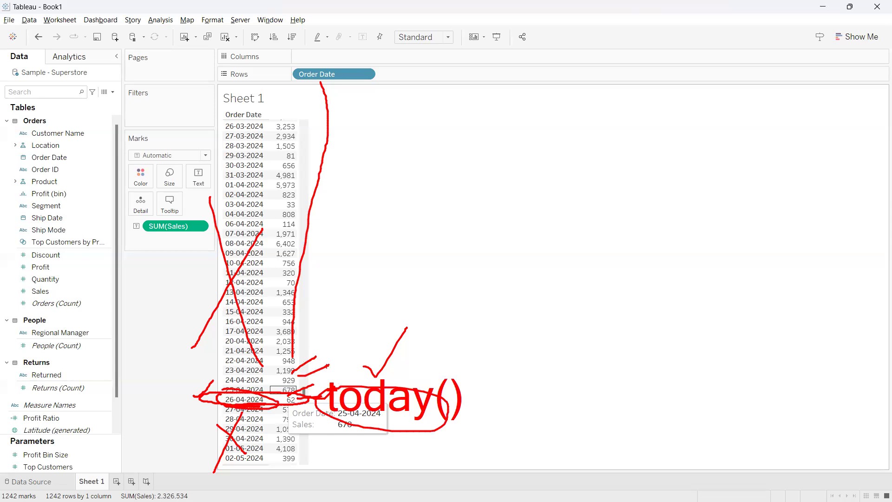
mouse_move(288, 395)
left_mouse_down()
mouse_move(306, 406)
mouse_move(285, 395)
left_mouse_up()
Handwrite 26 beside the today() label, underline 26-03-2024 in the date list, and clear all marks
left_click_drag(400, 386, 418, 366)
left_click_drag(228, 132, 264, 128)
mouse_move(399, 380)
left_mouse_down()
mouse_move(468, 360)
mouse_move(462, 367)
mouse_move(485, 369)
mouse_move(518, 346)
mouse_move(539, 353)
mouse_move(558, 330)
left_mouse_up()
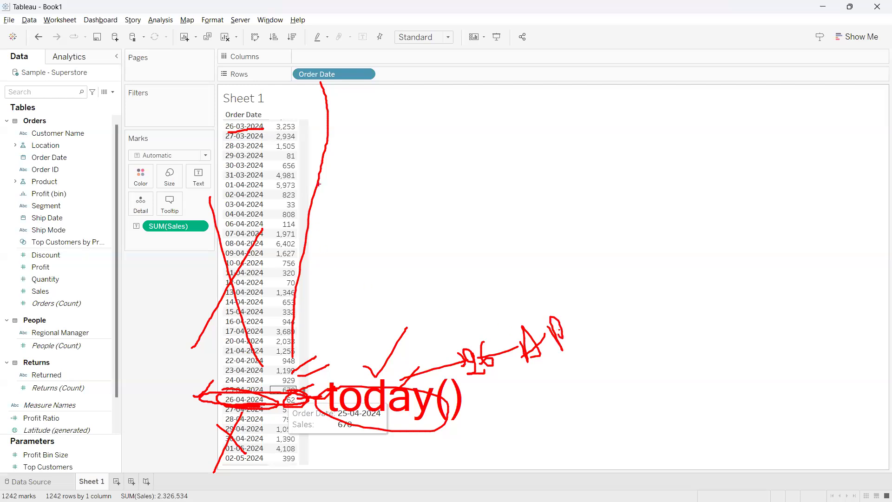
mouse_move(261, 128)
left_mouse_down()
mouse_move(273, 124)
mouse_move(246, 142)
mouse_move(263, 140)
left_mouse_up()
mouse_move(252, 132)
left_mouse_down()
mouse_move(278, 142)
mouse_move(260, 153)
left_mouse_up()
key("Escape")
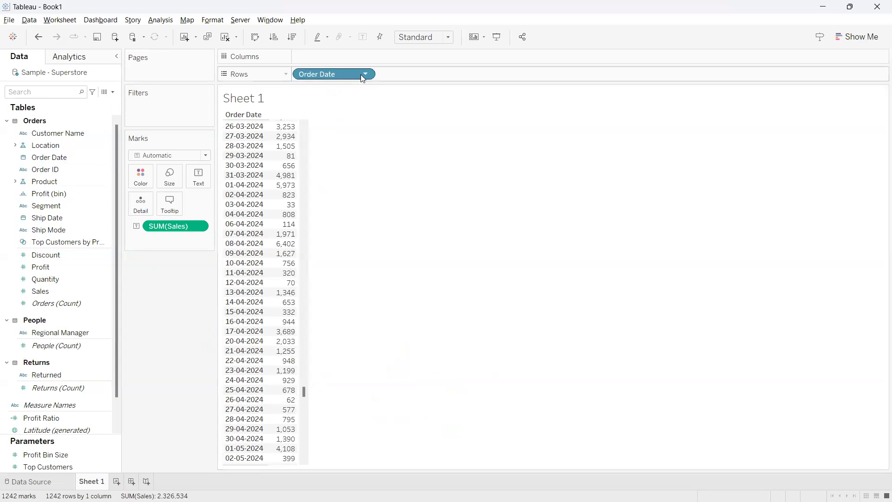
Filter the sheet by Month / Day / Year of Order Date to 26 April 2024, and remove that filter
left_click_drag(340, 73, 149, 117)
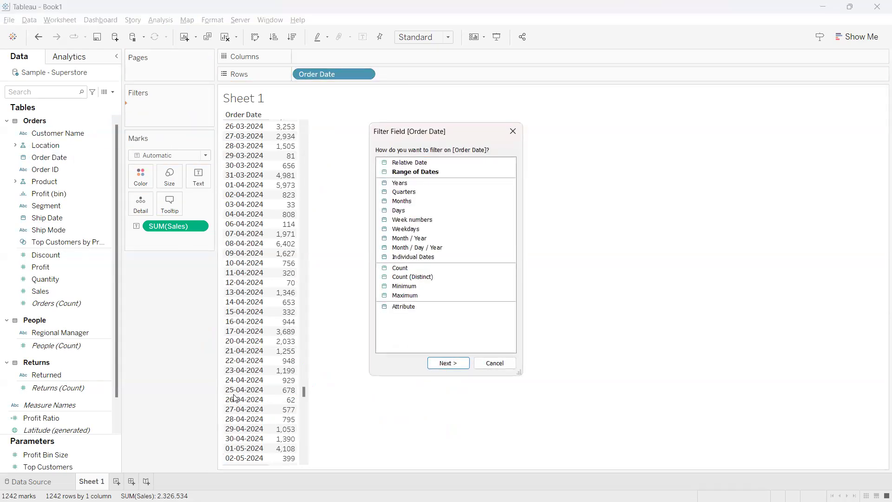
left_click(415, 248)
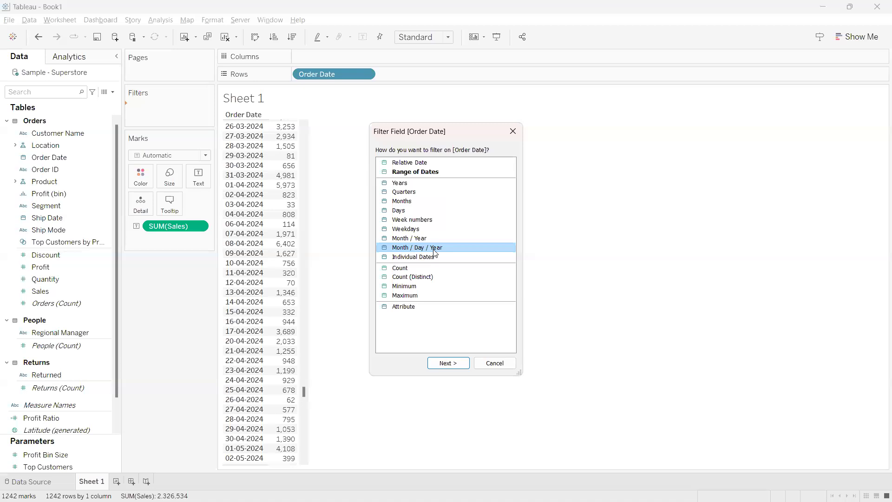
left_click(448, 363)
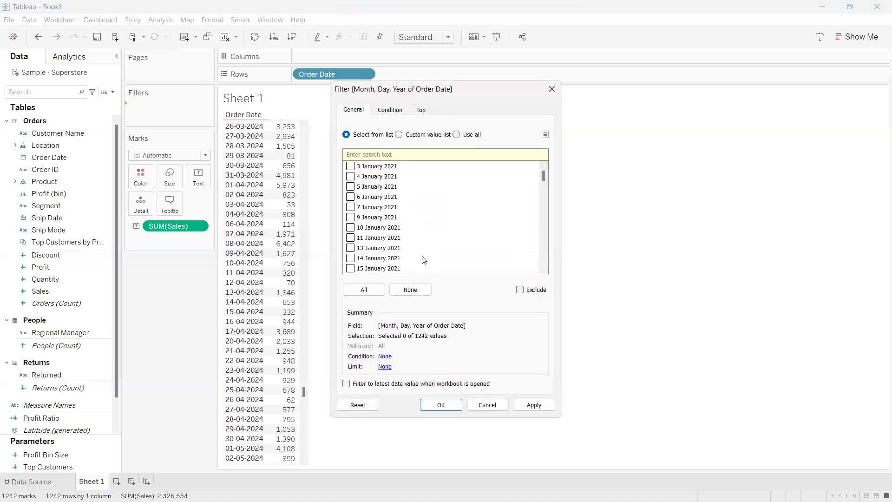
type("26 ap")
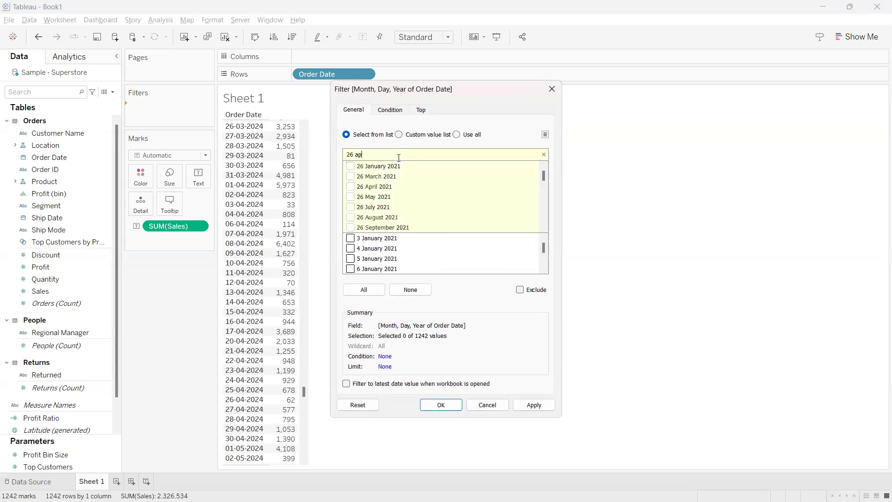
left_click(350, 196)
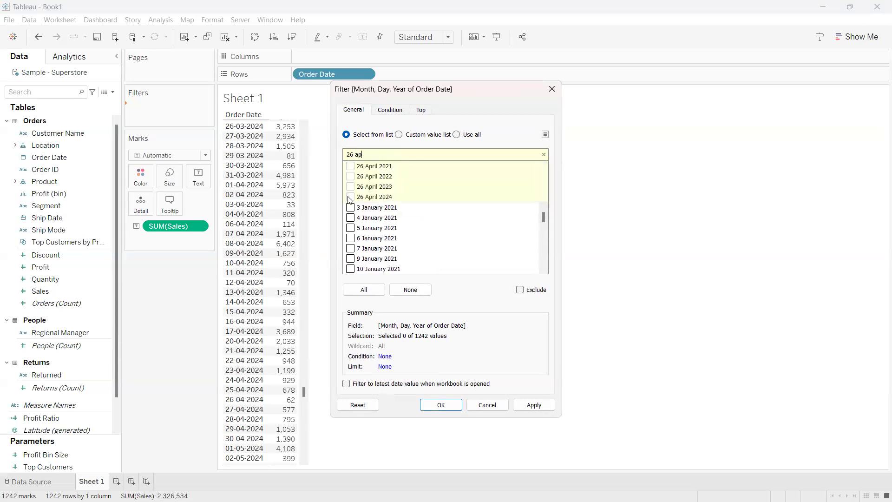
left_click(442, 407)
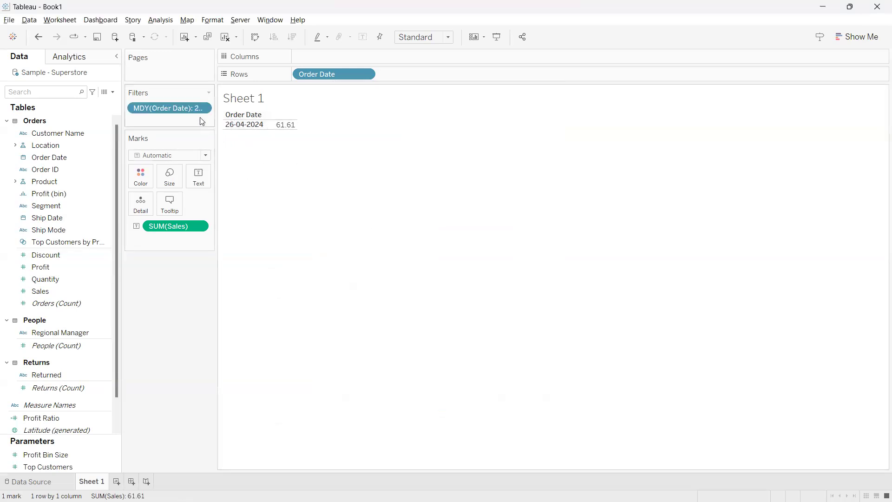
mouse_move(179, 108)
left_mouse_down()
mouse_move(174, 128)
mouse_move(178, 109)
left_mouse_up()
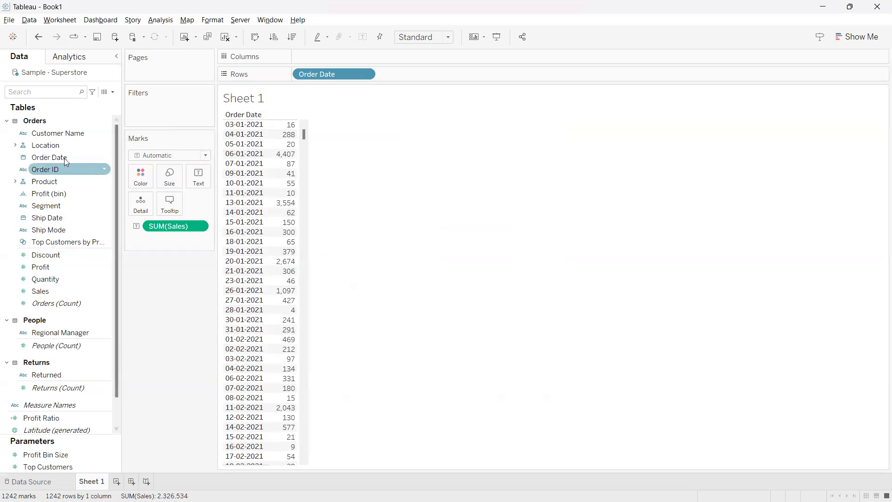
Filter the sheet by Order Date as a relative date, set to Today in days
left_click_drag(55, 157, 155, 118)
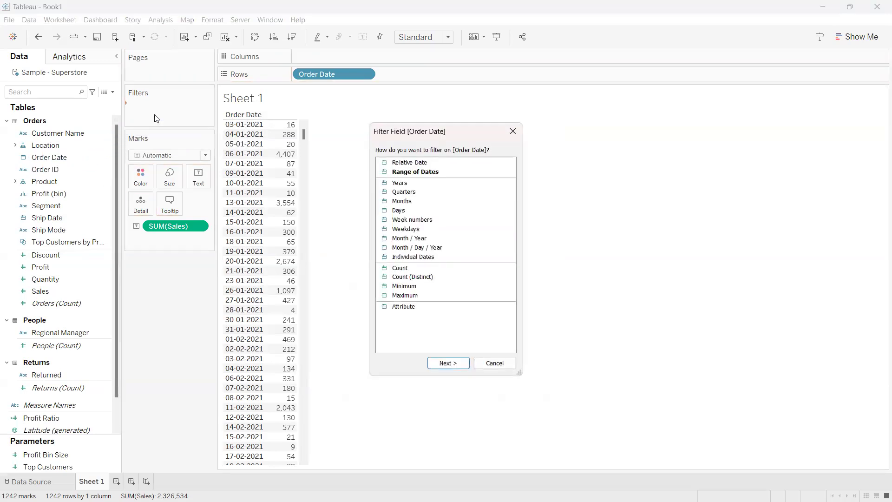
double_click(420, 166)
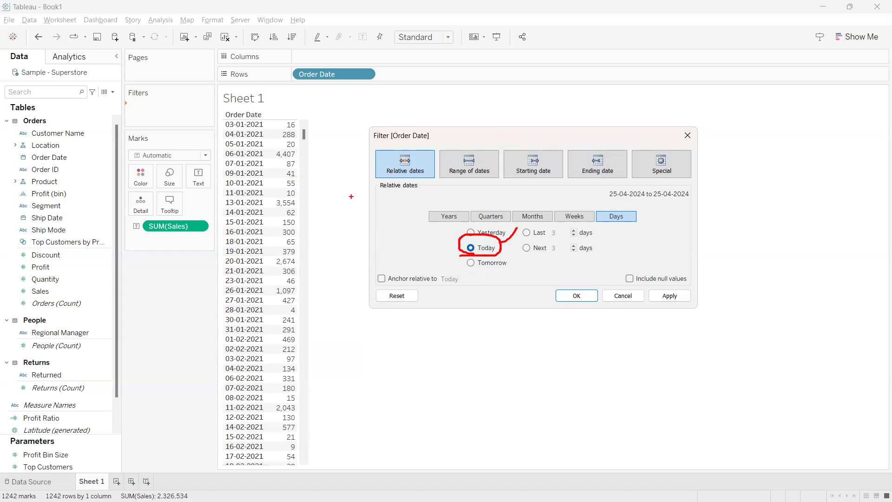
left_click(576, 296)
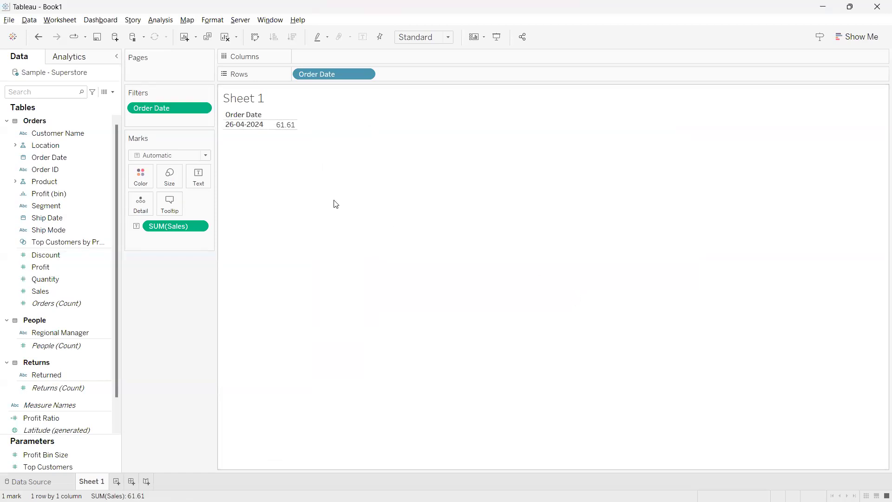
Circle the filtered 26-04-2024 row, draw an arrow to a handwritten 27, and clear the marks
mouse_move(230, 138)
left_mouse_down()
mouse_move(290, 148)
mouse_move(214, 116)
mouse_move(214, 124)
left_mouse_up()
mouse_move(289, 134)
left_mouse_down()
mouse_move(376, 156)
mouse_move(427, 185)
mouse_move(467, 185)
left_mouse_up()
left_click_drag(457, 135, 492, 163)
mouse_move(471, 162)
left_mouse_down()
mouse_move(521, 136)
mouse_move(540, 112)
mouse_move(589, 122)
left_mouse_up()
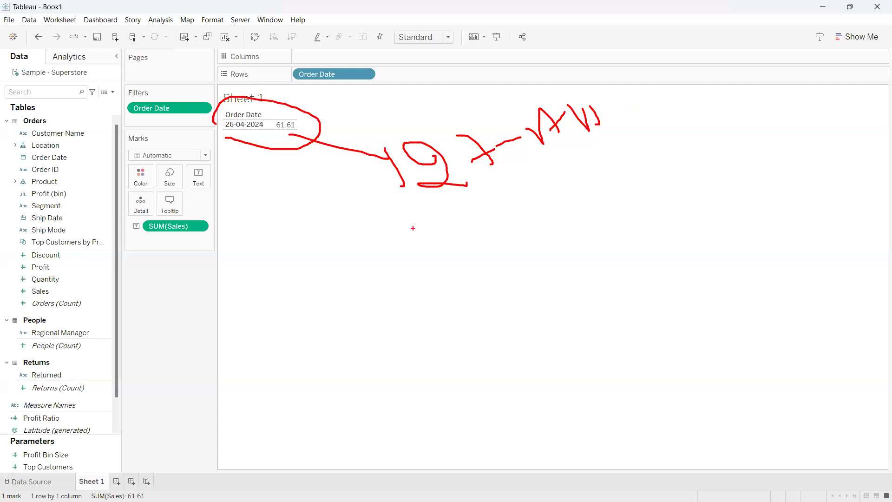
key("Escape")
Remove the Order Date filter and enter [Order Date] = TODAY() as the formula of a new calculated field
left_click_drag(170, 109, 163, 297)
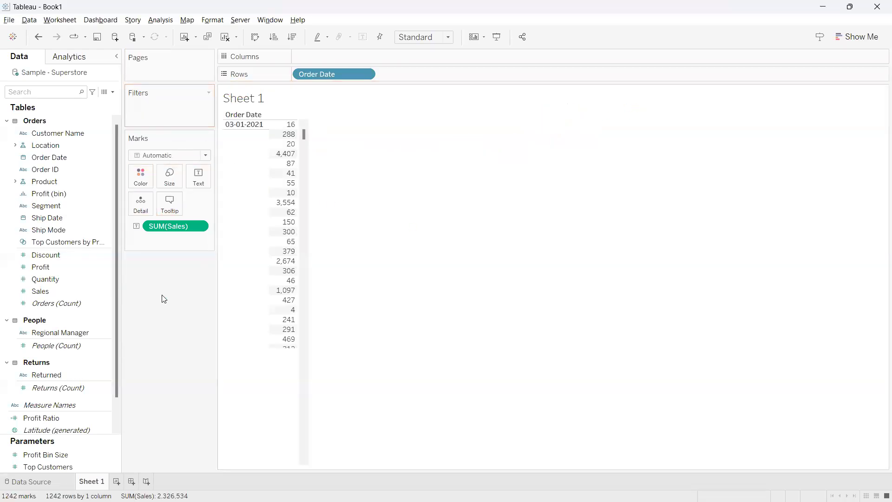
left_click(112, 92)
left_click(95, 100)
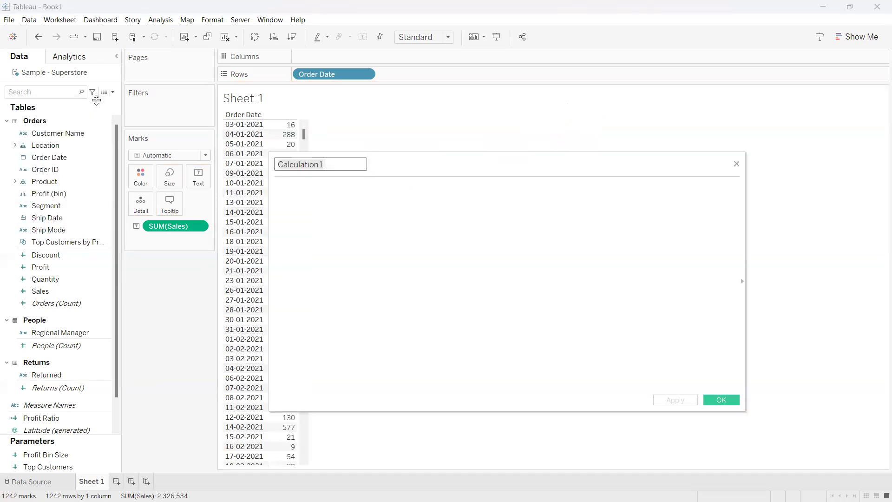
left_click_drag(397, 157, 539, 160)
left_click(515, 209)
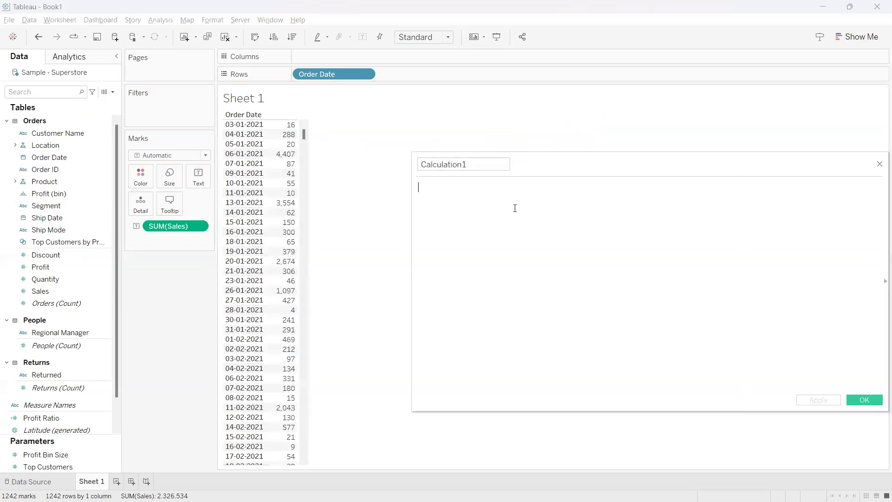
left_click_drag(341, 74, 442, 225)
type("= tod")
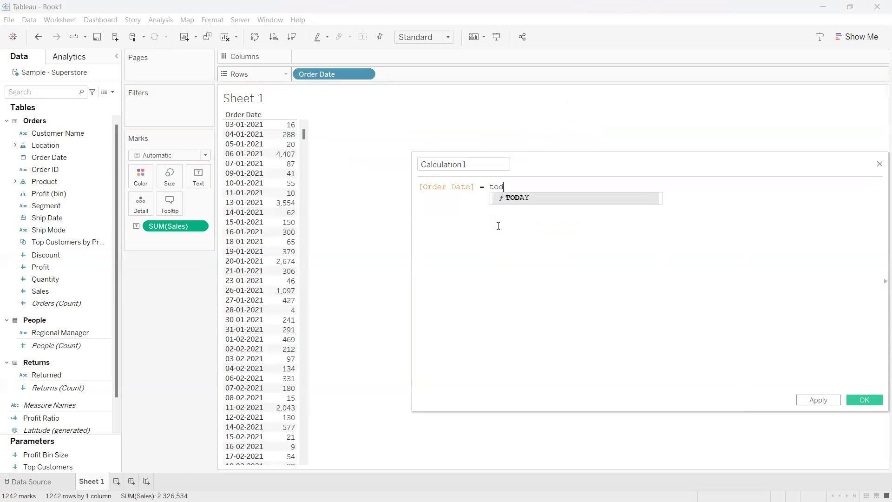
key("Return")
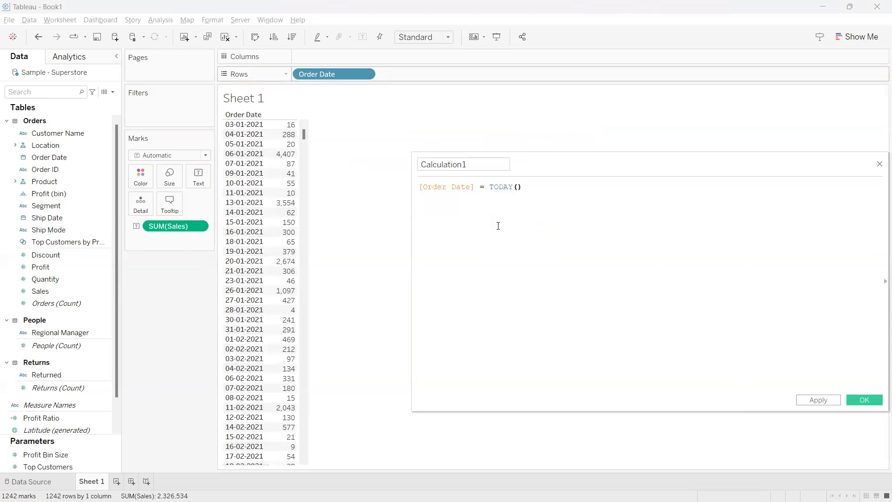
Underline Order Date in the formula, trace the date list, link it to a handwritten 26, and clear the marks
left_click_drag(421, 201, 459, 201)
mouse_move(270, 121)
left_mouse_down()
mouse_move(262, 153)
mouse_move(265, 354)
mouse_move(285, 439)
left_mouse_up()
left_click_drag(531, 194, 555, 181)
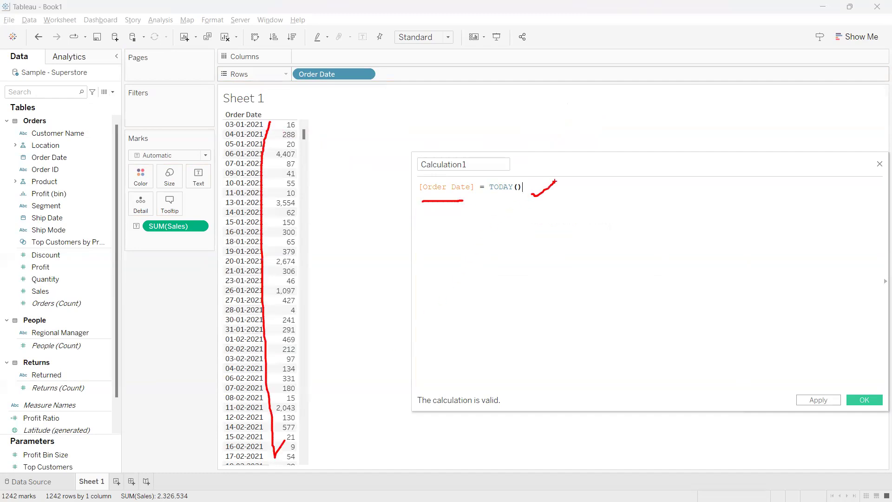
mouse_move(467, 198)
left_mouse_down()
mouse_move(480, 204)
mouse_move(501, 188)
left_mouse_up()
left_click_drag(519, 190, 530, 225)
mouse_move(555, 247)
left_mouse_down()
mouse_move(544, 238)
mouse_move(603, 274)
left_mouse_up()
mouse_move(593, 218)
left_mouse_down()
mouse_move(597, 242)
mouse_move(631, 229)
left_mouse_up()
mouse_move(547, 256)
left_mouse_down()
mouse_move(403, 302)
mouse_move(290, 292)
mouse_move(283, 411)
left_mouse_up()
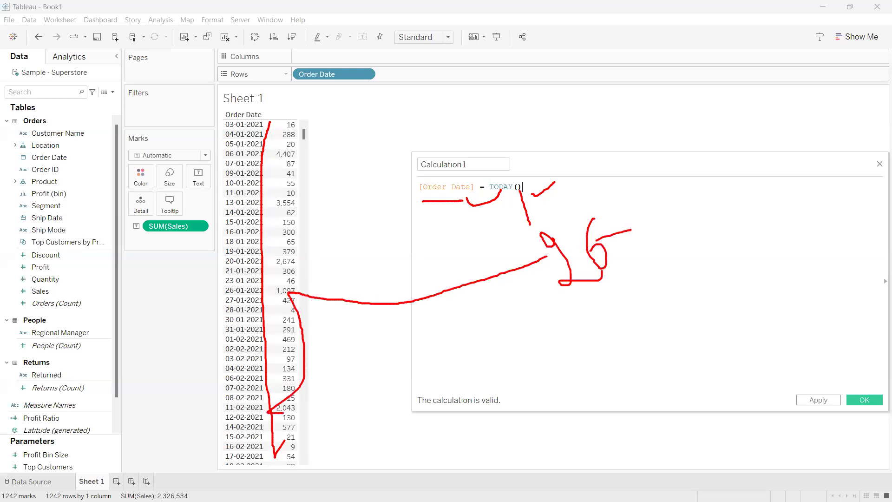
key("Escape")
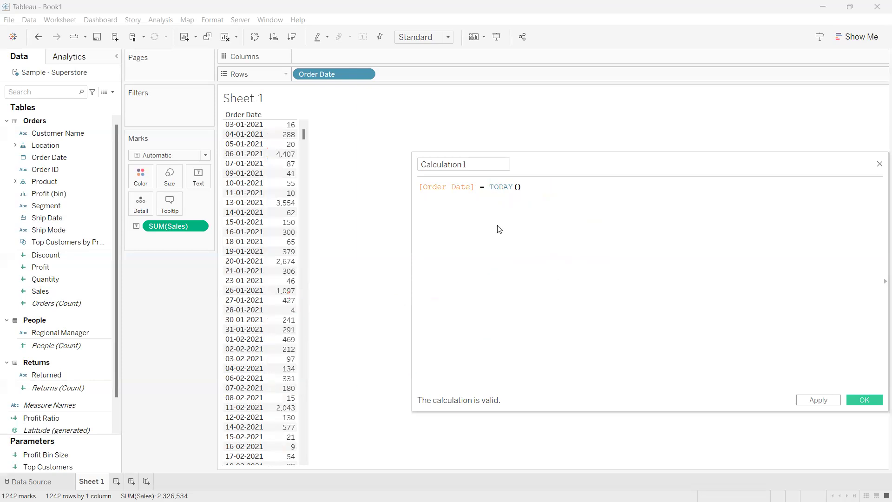
Highlight the [Order Date] = TODAY() formula, and apply and save the calculated field
left_click_drag(527, 163, 370, 185)
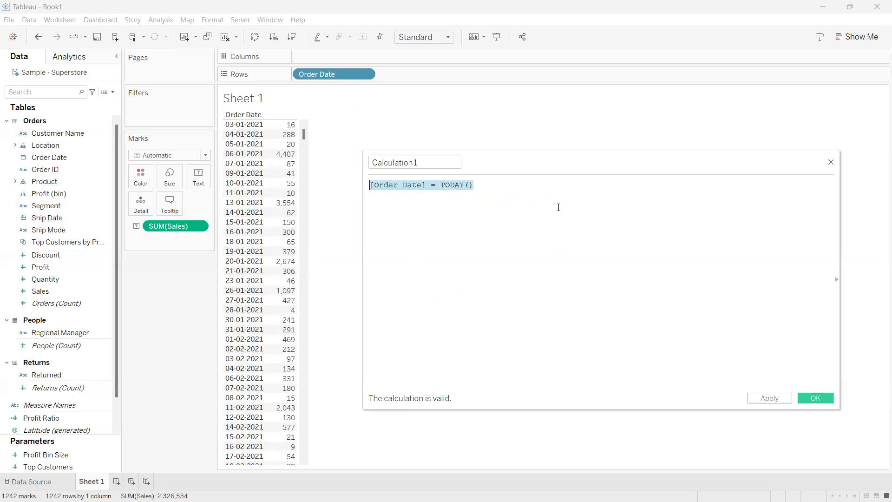
left_click(558, 207)
left_click(769, 398)
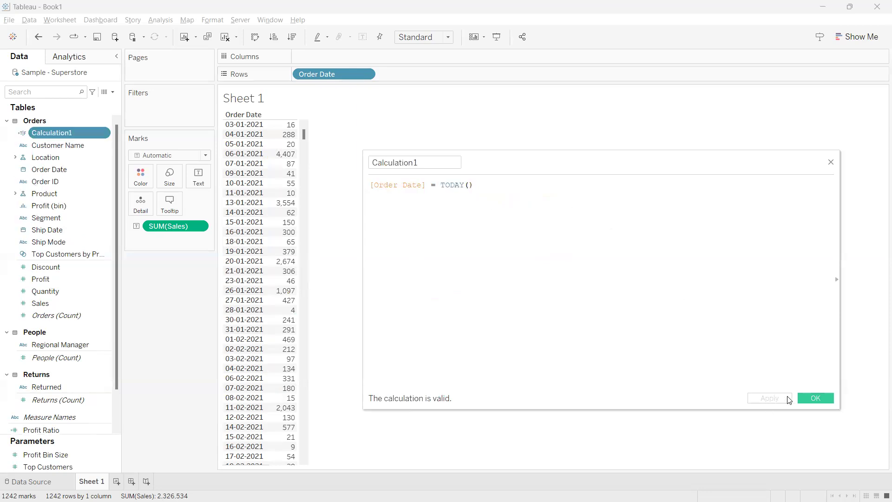
left_click(815, 398)
Filter the sheet to the True value of Calculation1
left_click_drag(79, 132, 157, 112)
left_click(350, 184)
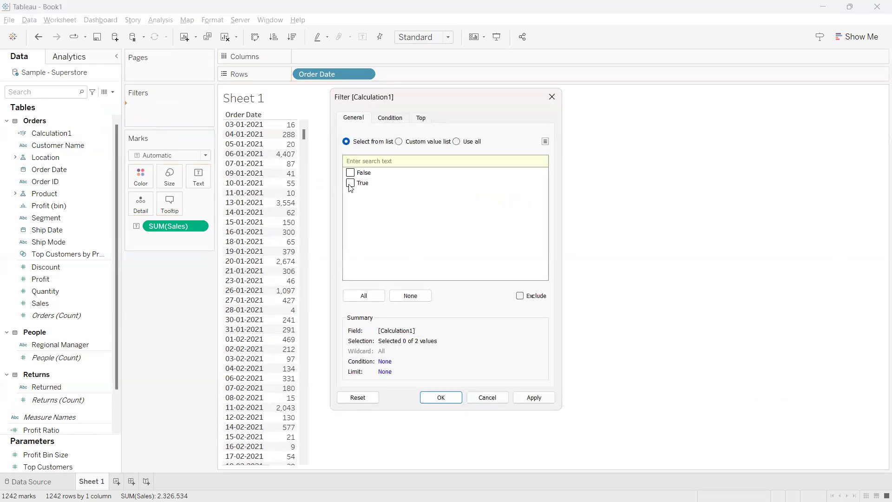
left_click(441, 397)
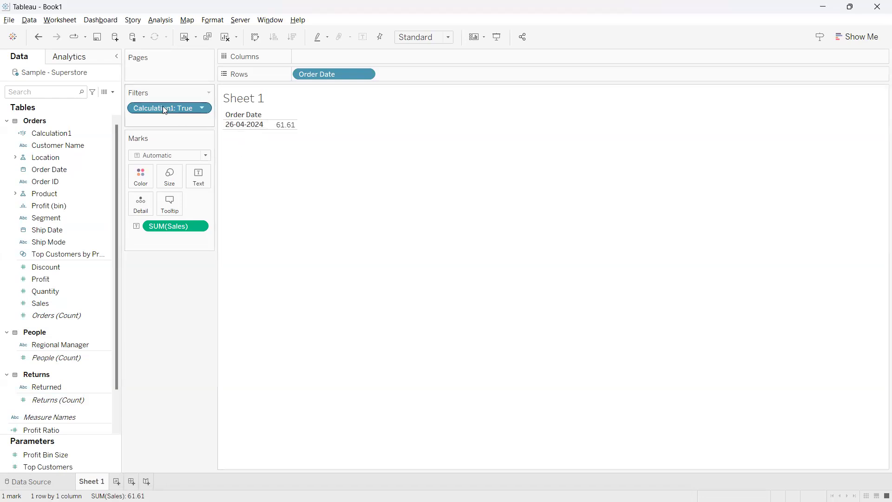
Open Calculation1 for editing, highlight its formula, and remove the Calculation1 filter from the sheet
right_click(104, 135)
left_click(134, 183)
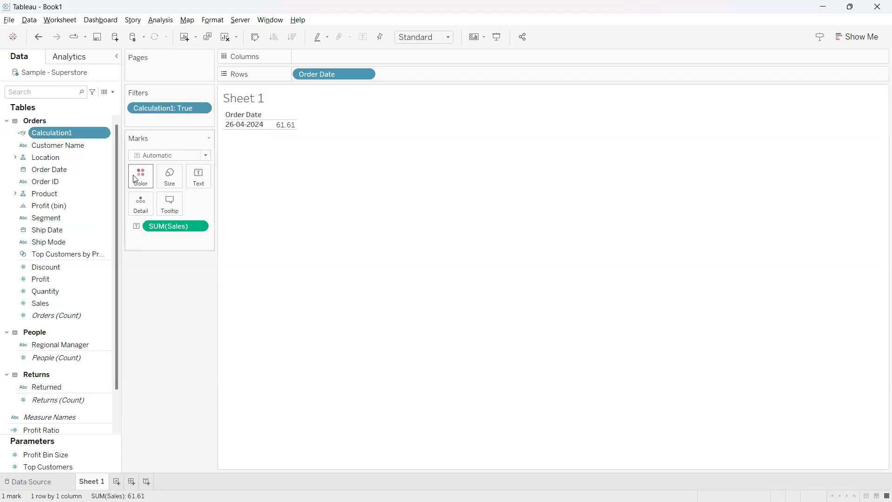
right_click(104, 133)
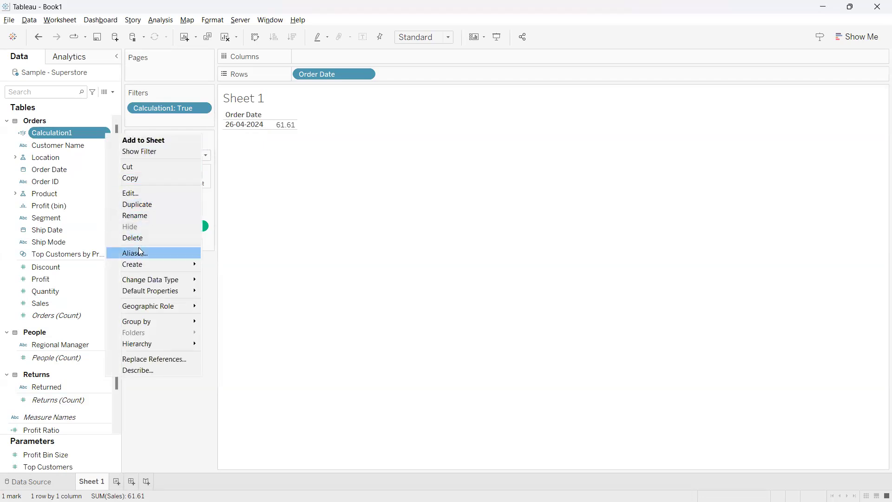
left_click(134, 194)
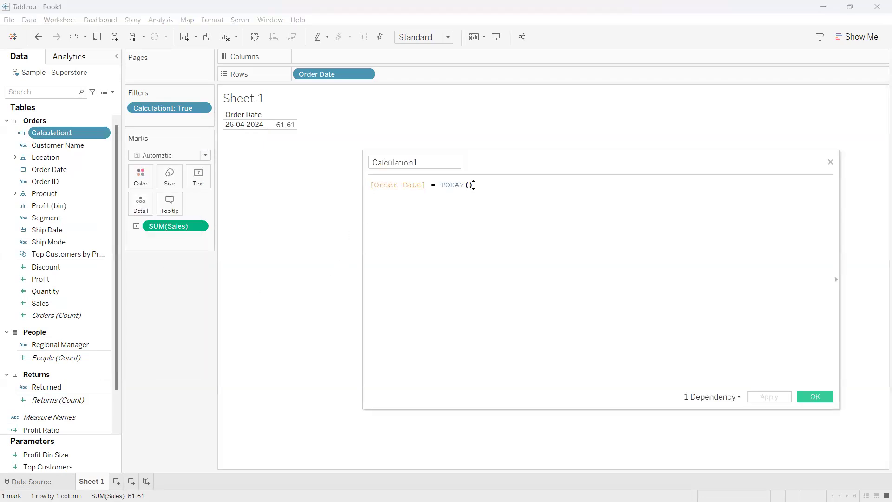
left_click_drag(473, 184, 361, 183)
left_click(500, 188)
left_click_drag(485, 184, 367, 184)
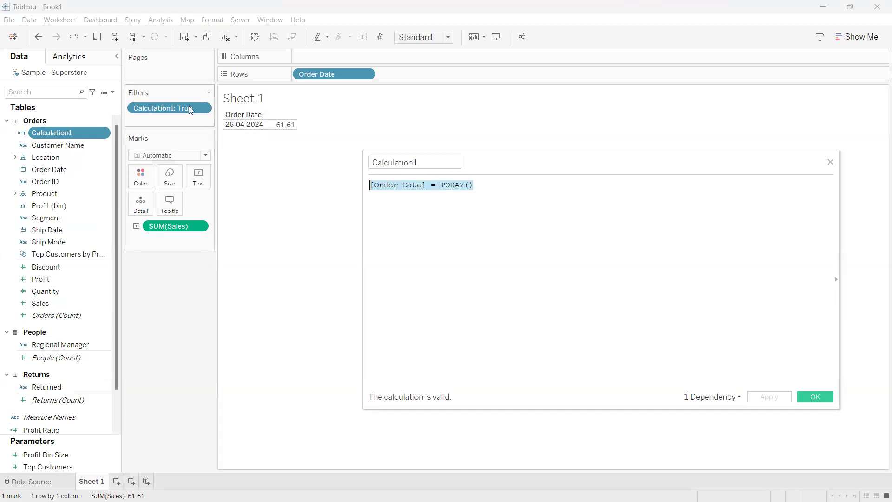
left_click(413, 196)
left_click_drag(182, 109, 177, 311)
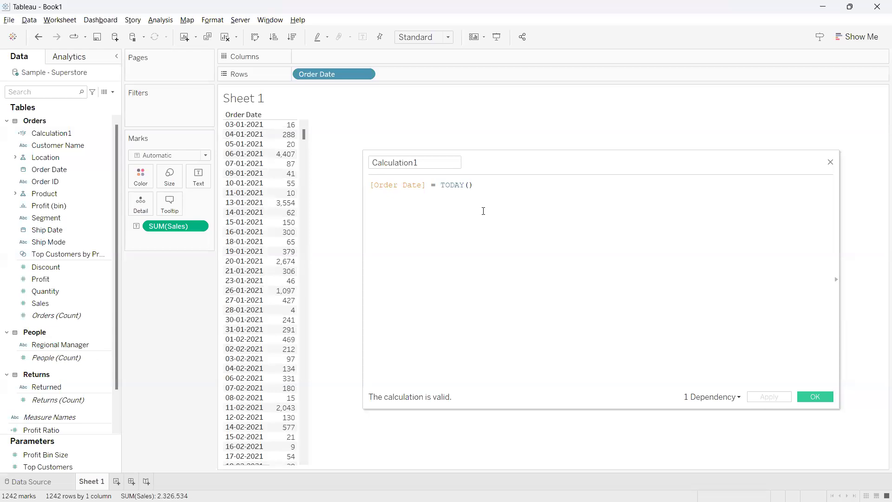
Undo the removal of the Calculation1 filter, circle the filter with the pen, and clear the marks
left_click(38, 36)
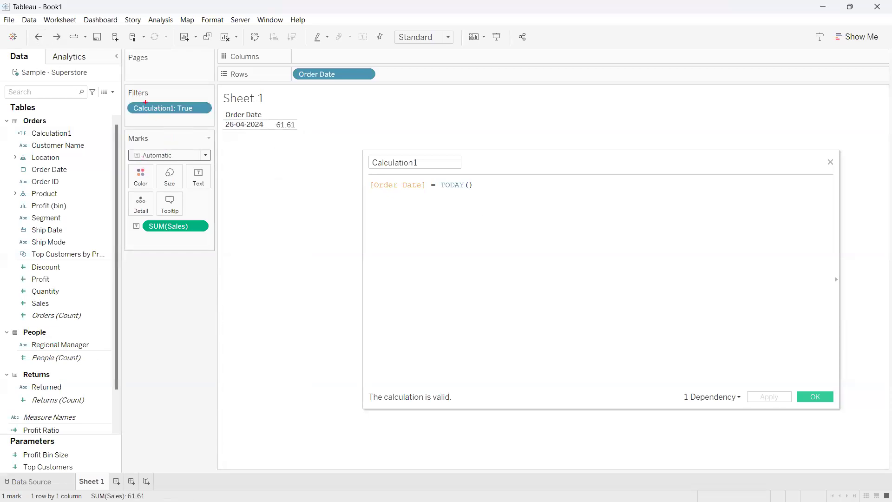
mouse_move(139, 95)
left_mouse_down()
mouse_move(121, 112)
mouse_move(202, 128)
mouse_move(190, 90)
mouse_move(139, 91)
left_mouse_up()
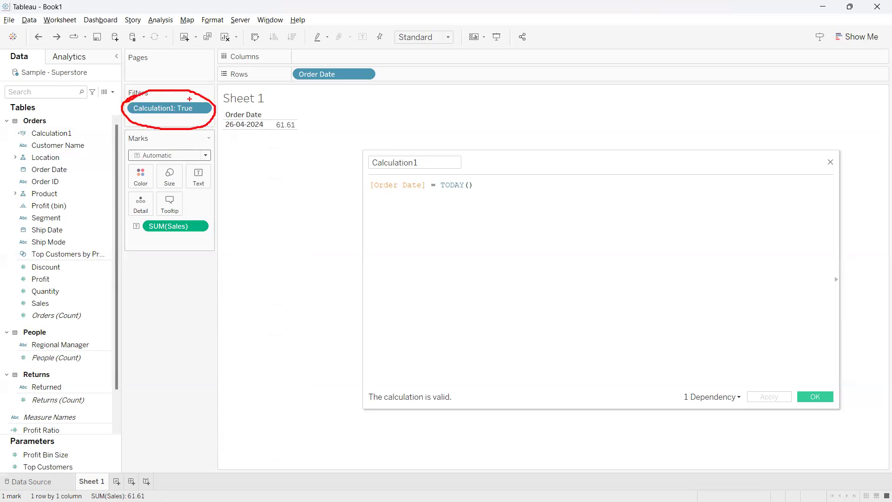
left_click_drag(205, 95, 253, 68)
key("Escape")
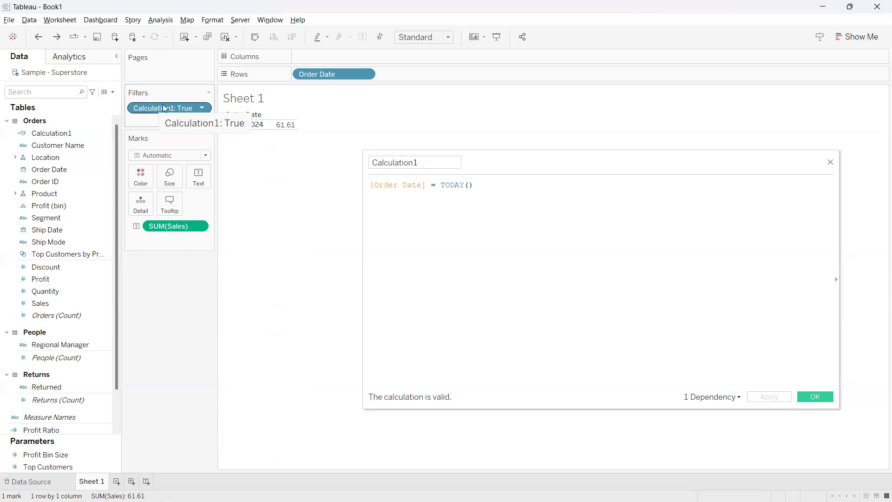
Highlight the Calculation1 formula, close its editor, and remove the Calculation1 filter from the sheet
left_click_drag(473, 185, 353, 184)
left_click(646, 193)
left_click(830, 162)
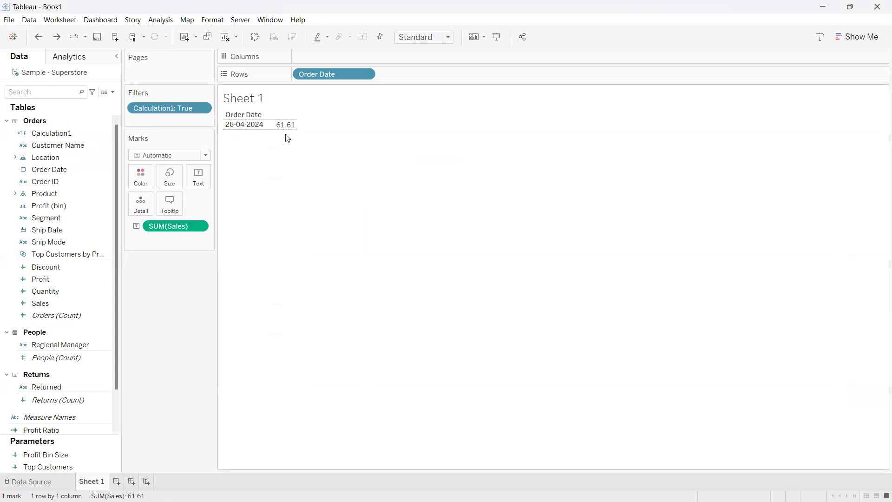
left_click_drag(179, 110, 169, 325)
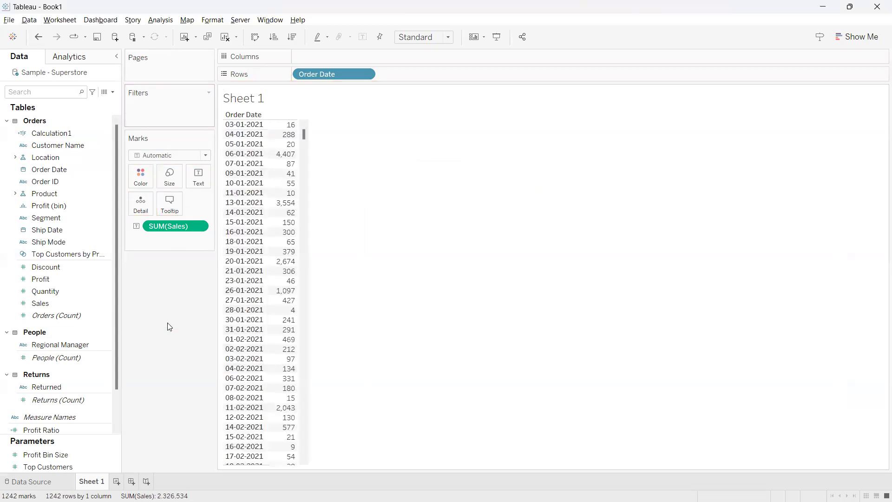
Create a calculated field named today sales and enter an IF and END block as its formula skeleton
left_click(114, 93)
left_click(100, 105)
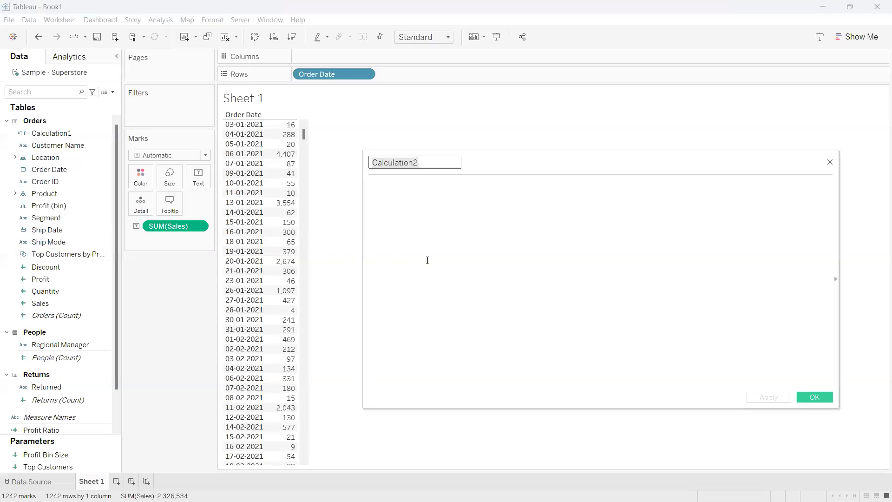
type("today ")
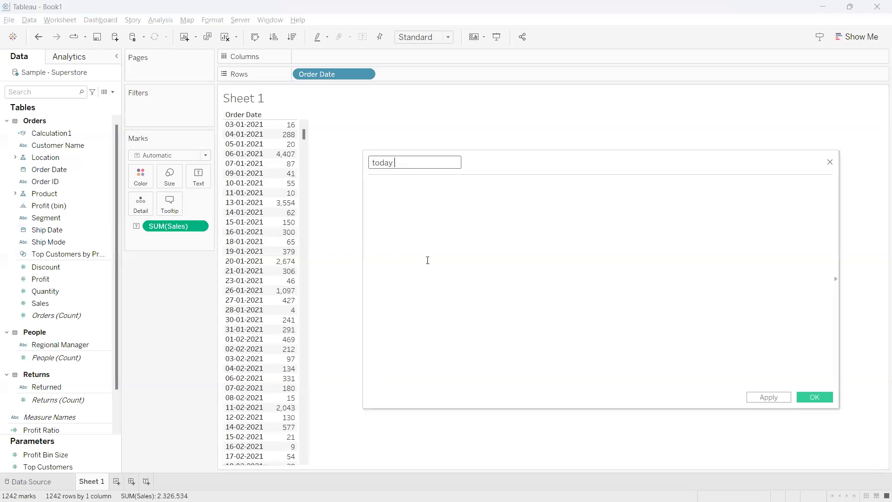
type("sales")
left_click(419, 239)
type("IF")
key("Return")
type("END")
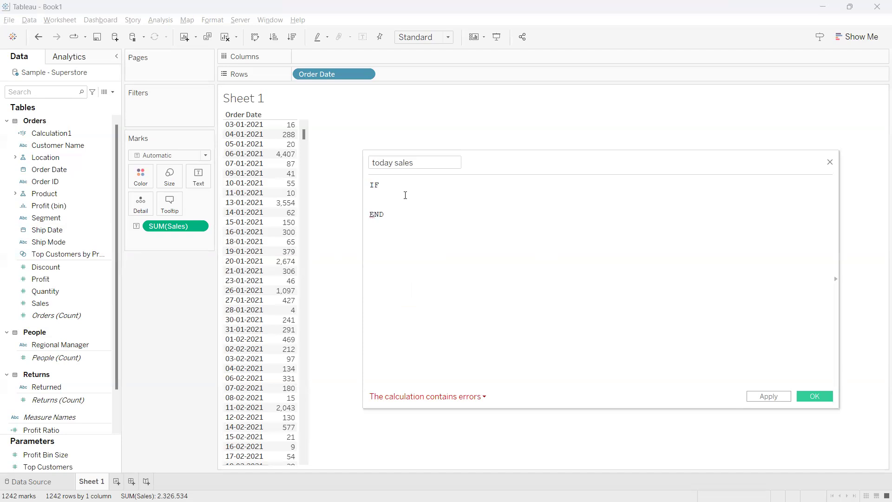
Fill the IF block with [Order Date]=TODAY() THEN [Sales]
left_click_drag(333, 74, 385, 208)
type("=to")
key("Return")
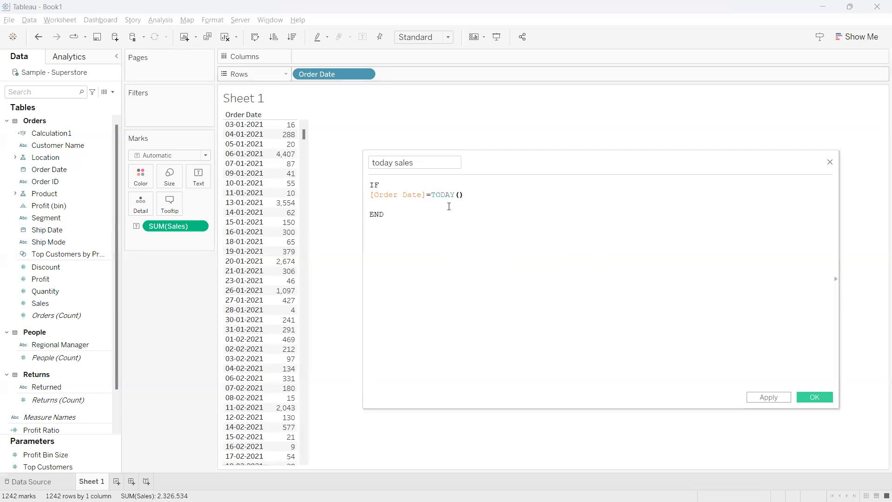
type("THEN s")
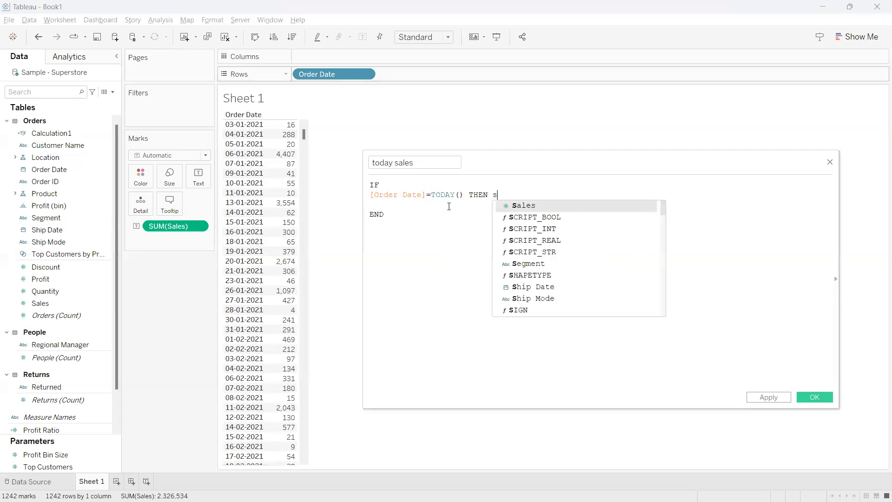
type("ales")
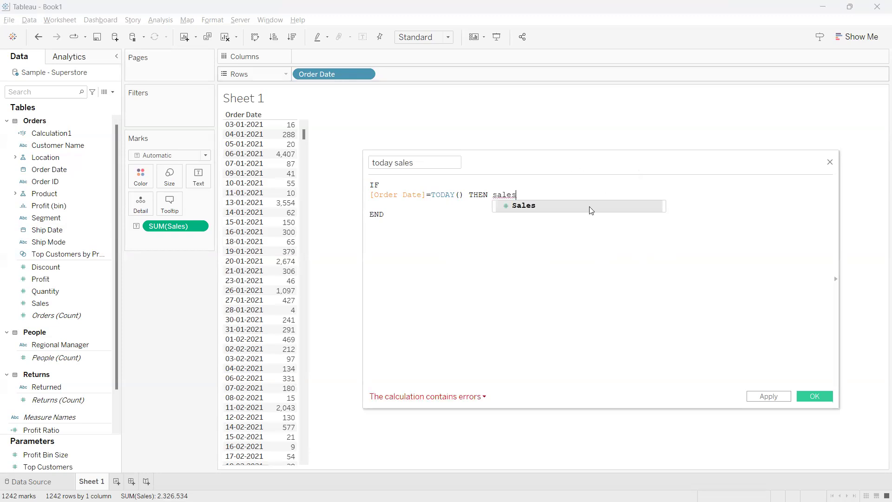
double_click(513, 204)
Highlight in turn the date condition, [Sales] and the THEN keyword in the today sales formula
left_click_drag(463, 198, 361, 201)
left_click(448, 220)
left_click_drag(526, 195, 492, 196)
left_click(507, 231)
double_click(479, 196)
left_click(561, 214)
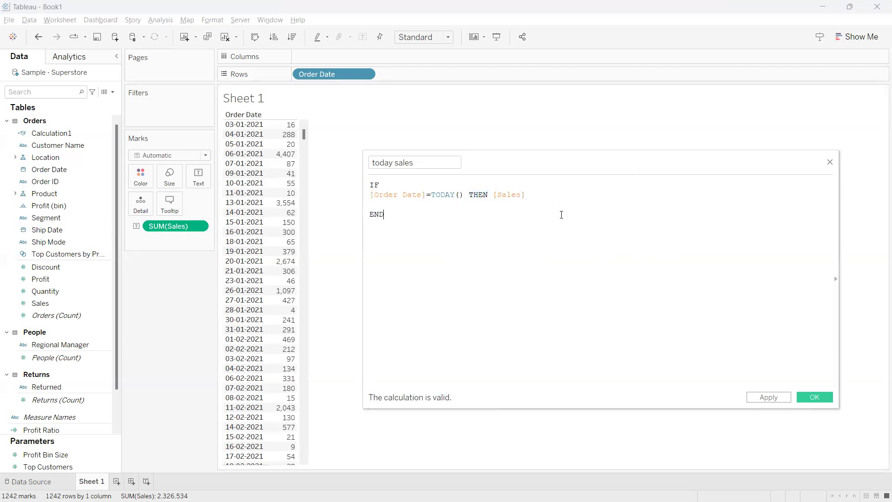
Highlight the IF condition, the [Order Date] part and the whole IF to END formula for explanation
left_click_drag(464, 195, 370, 185)
left_click(422, 218)
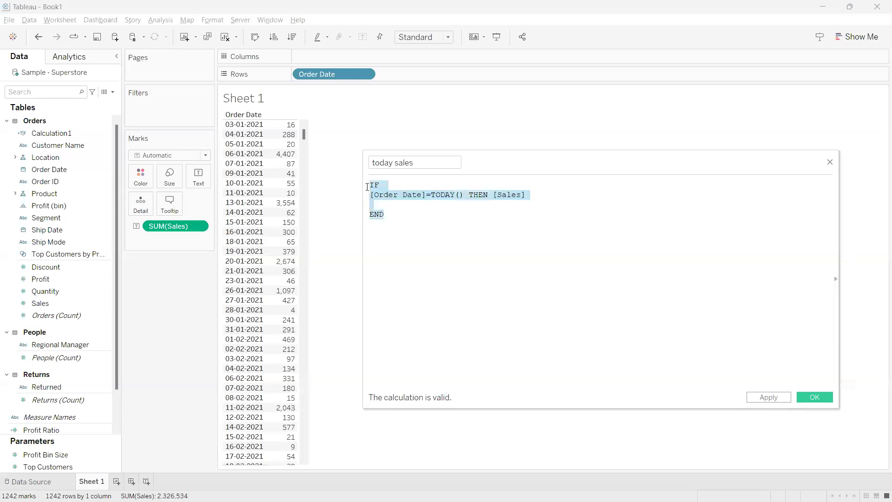
left_click(443, 223)
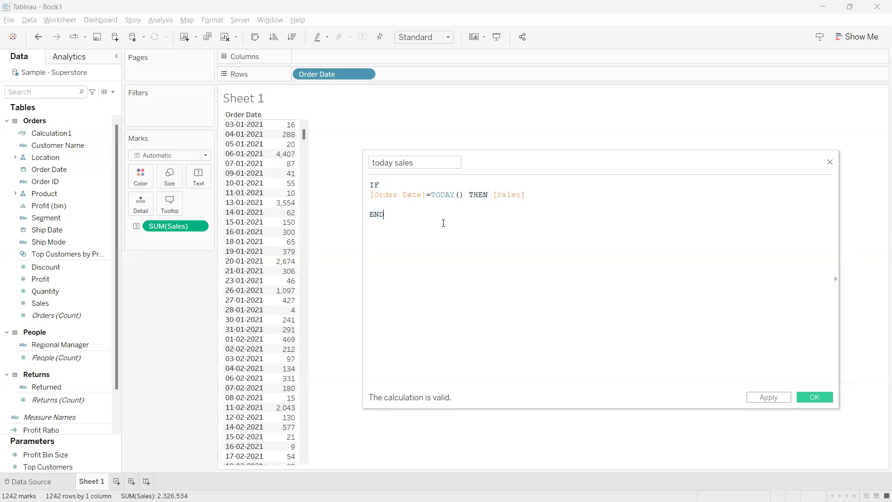
left_click_drag(459, 194, 369, 183)
left_click(414, 221)
left_click_drag(434, 195, 370, 195)
left_click(409, 220)
left_click_drag(400, 219, 369, 184)
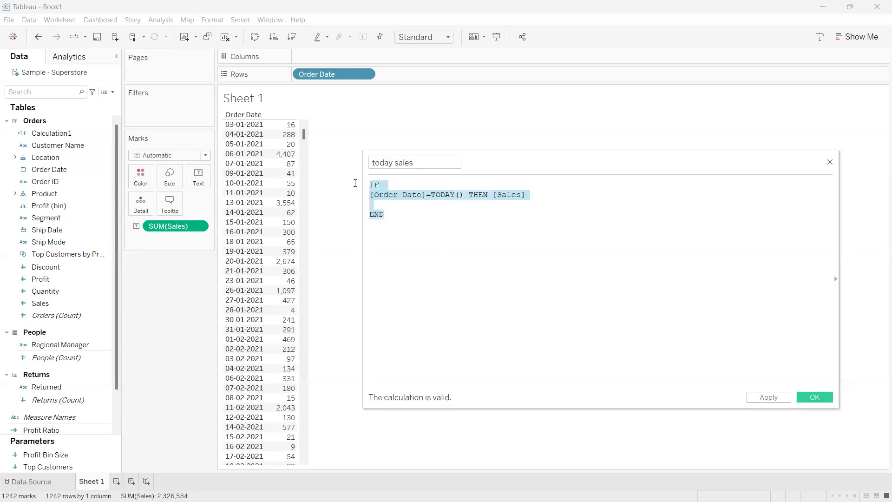
left_click(420, 227)
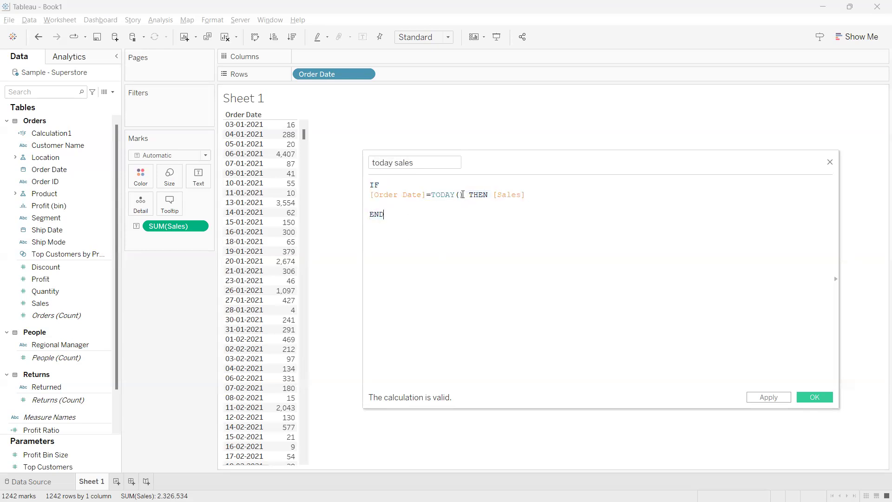
Highlight the TODAY() condition, [Sales] and the field name, and save the today sales calculated field
left_click_drag(464, 195, 370, 199)
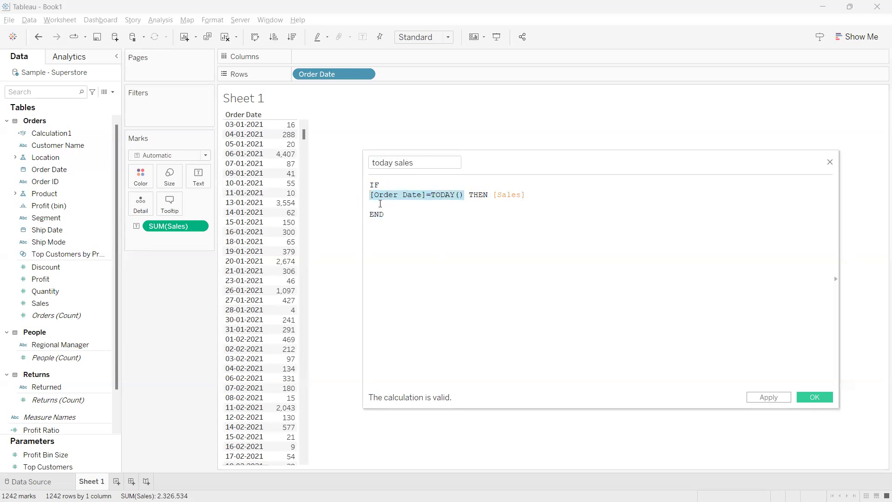
left_click(404, 212)
left_click_drag(465, 195, 370, 194)
left_click(450, 210)
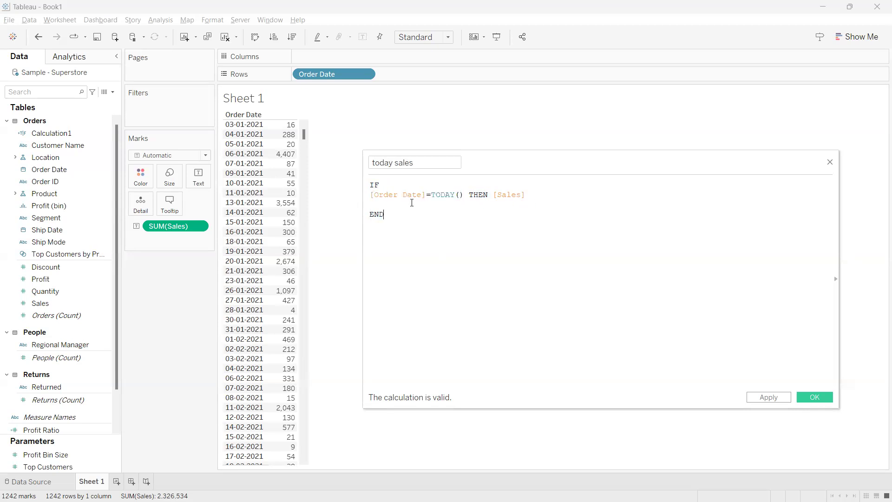
left_click_drag(525, 195, 493, 195)
left_click(499, 213)
left_click_drag(422, 161, 370, 161)
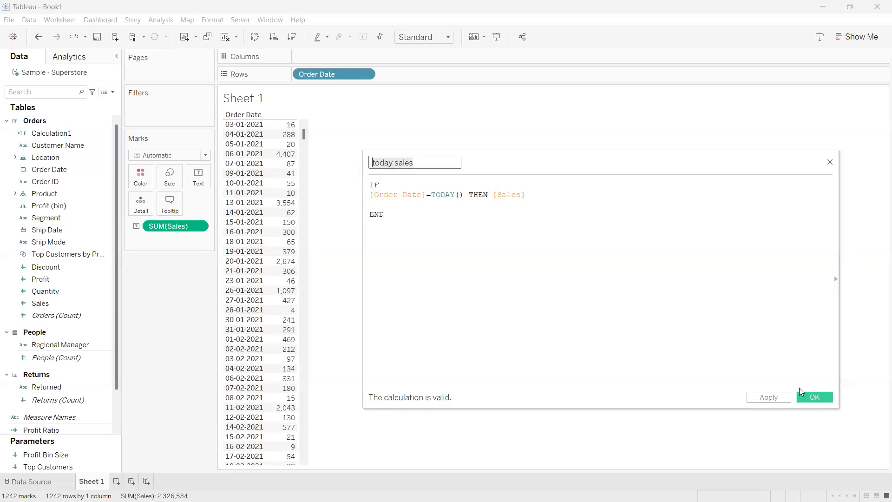
left_click(808, 398)
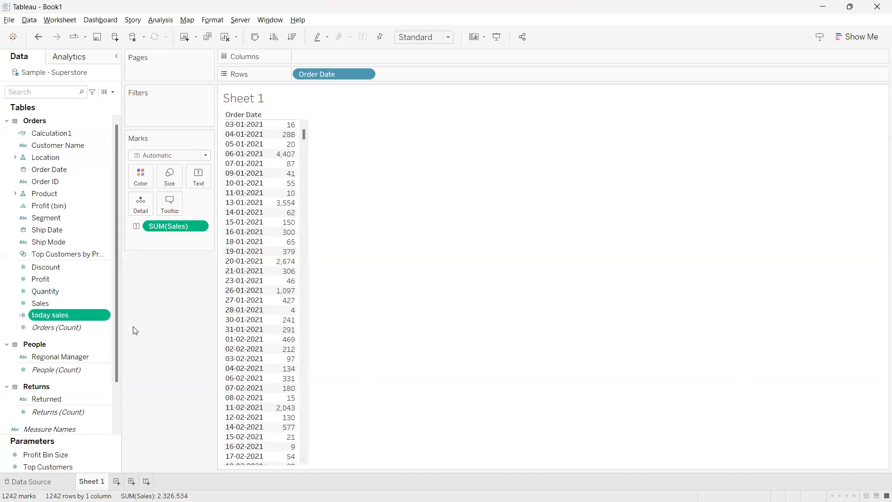
Add today sales to the table beside Sales and cross out its column with the pen
double_click(67, 314)
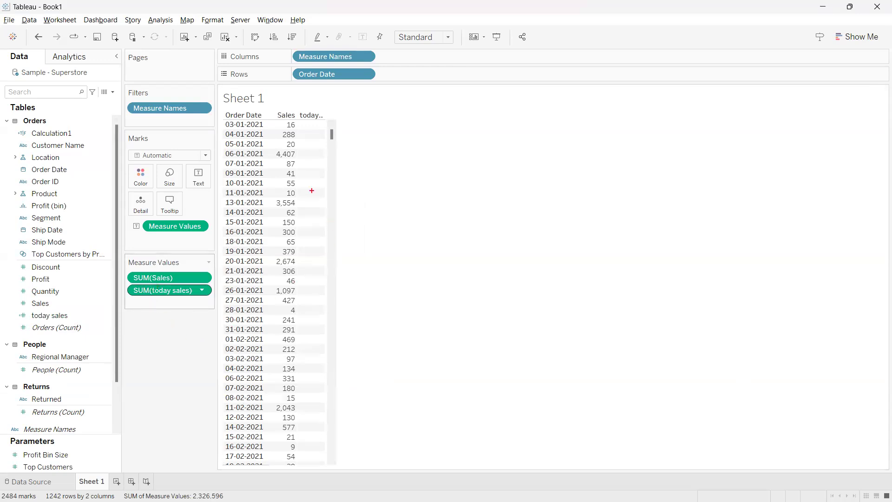
left_click_drag(304, 133, 330, 300)
left_click_drag(319, 203, 291, 284)
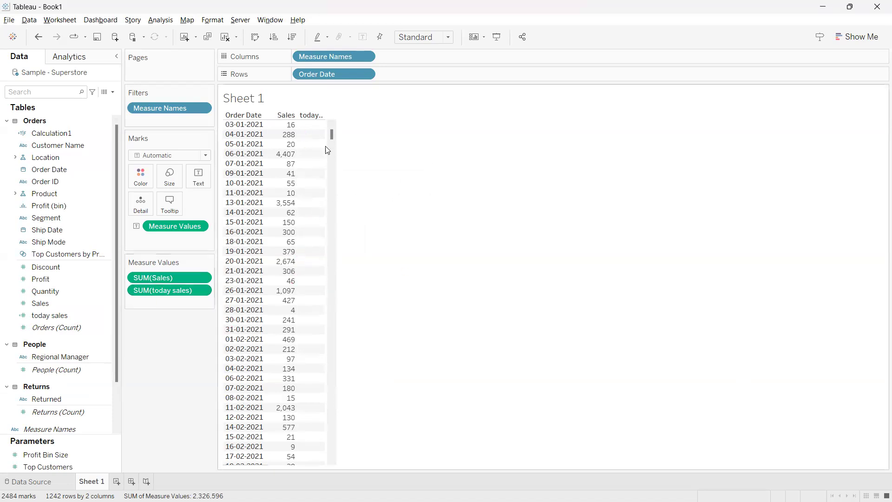
Underline the 26-04-2024 row and its today sales value, cross out the dates above and below, and clear the marks
left_click_drag(333, 132, 332, 386)
scroll(305, 342, "down", 9)
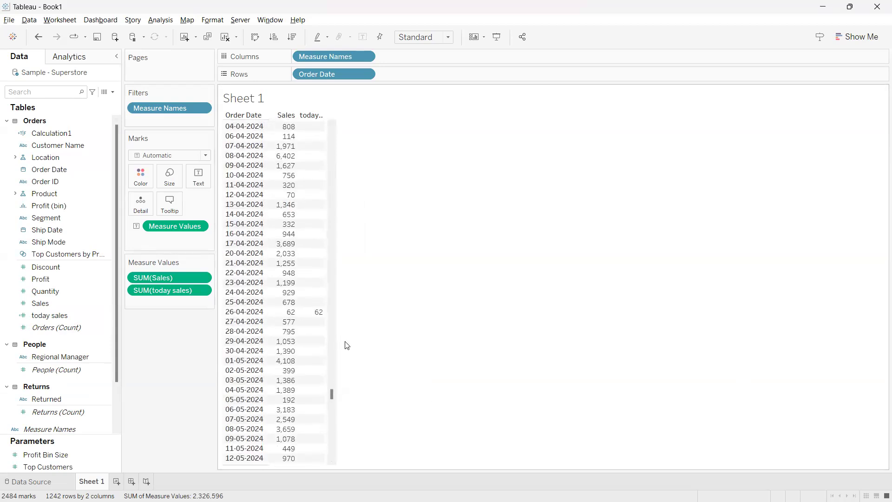
mouse_move(226, 317)
left_mouse_down()
mouse_move(324, 318)
mouse_move(309, 314)
left_mouse_up()
left_click_drag(237, 242, 344, 283)
left_click_drag(307, 223, 220, 292)
left_click_drag(231, 350, 352, 433)
left_click_drag(317, 339, 250, 425)
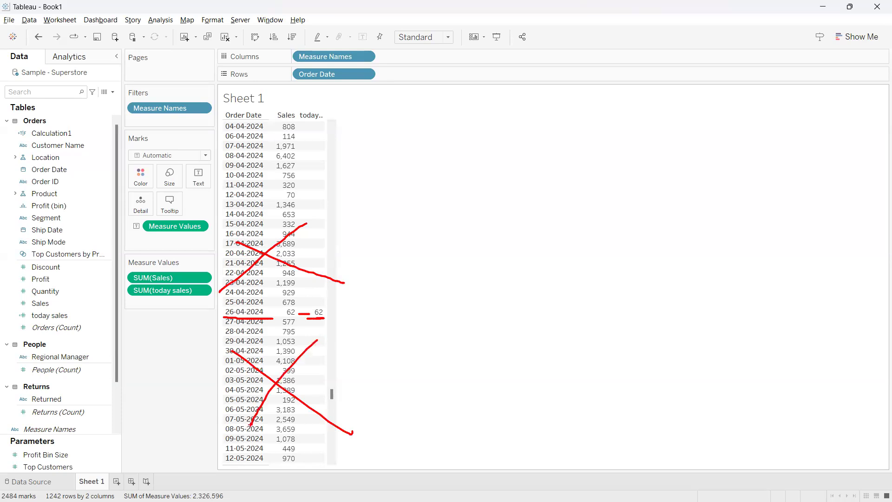
left_click_drag(321, 233, 342, 193)
key("Escape")
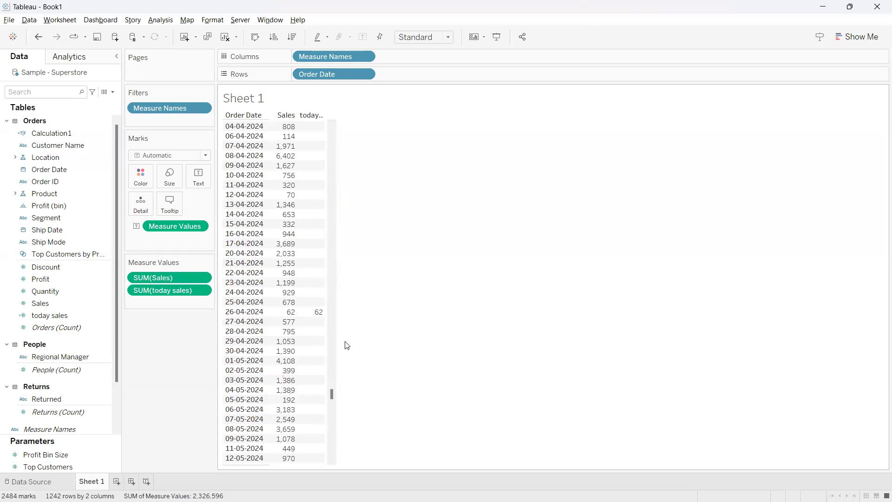
Clear all fields from Sheet 1
right_click(346, 345)
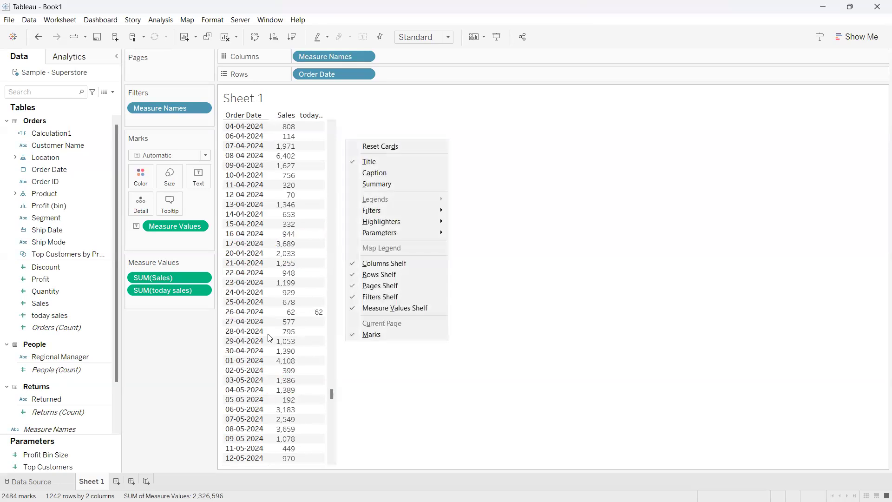
left_click(462, 354)
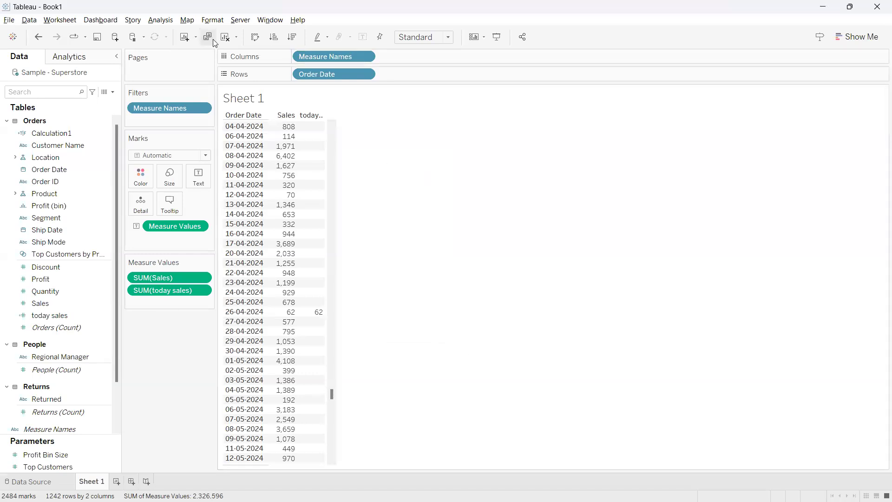
left_click(224, 37)
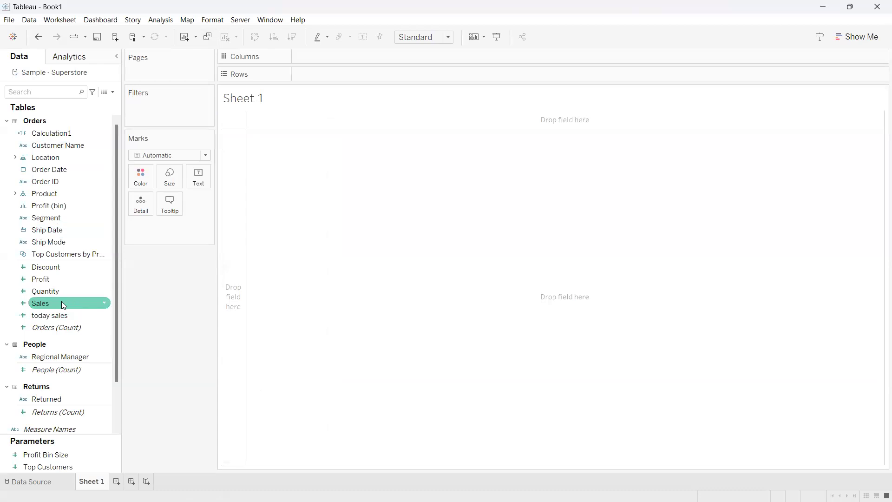
Search the fields for "tod" and show today sales as text on the sheet
left_click(59, 91)
type("tod")
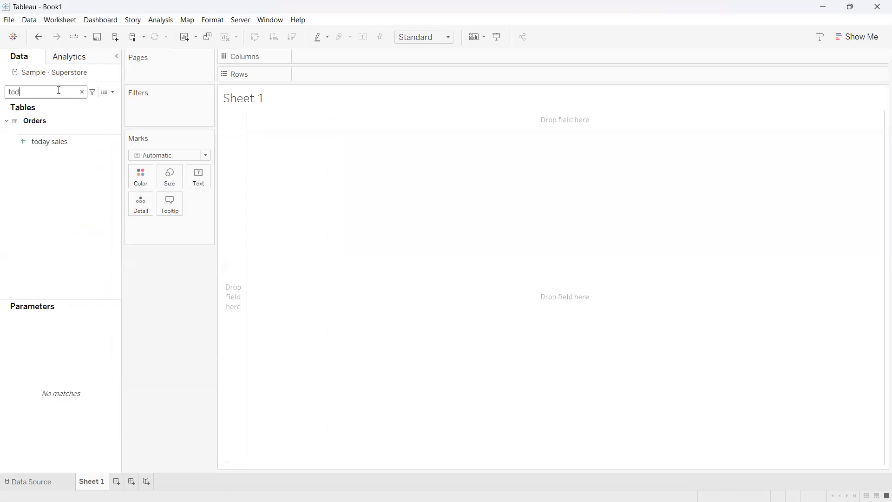
left_click_drag(42, 148, 201, 176)
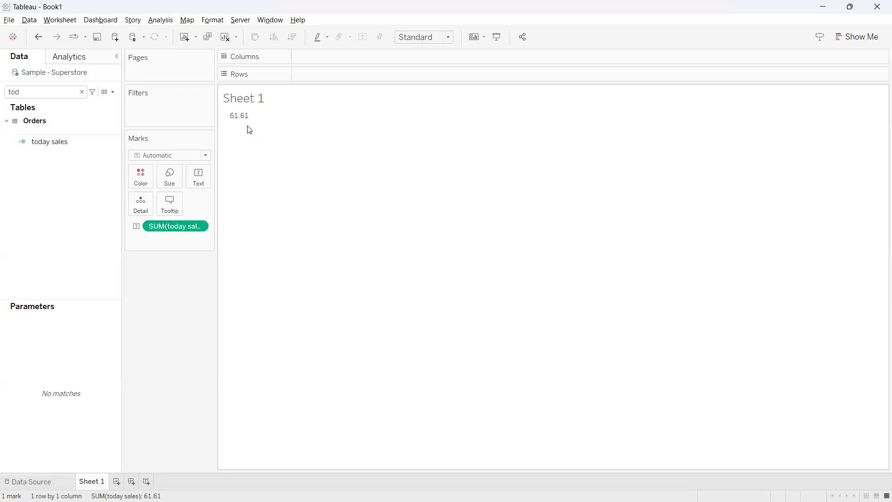
Open the today sales calculation for editing and inspect its value on the sheet
right_click(116, 142)
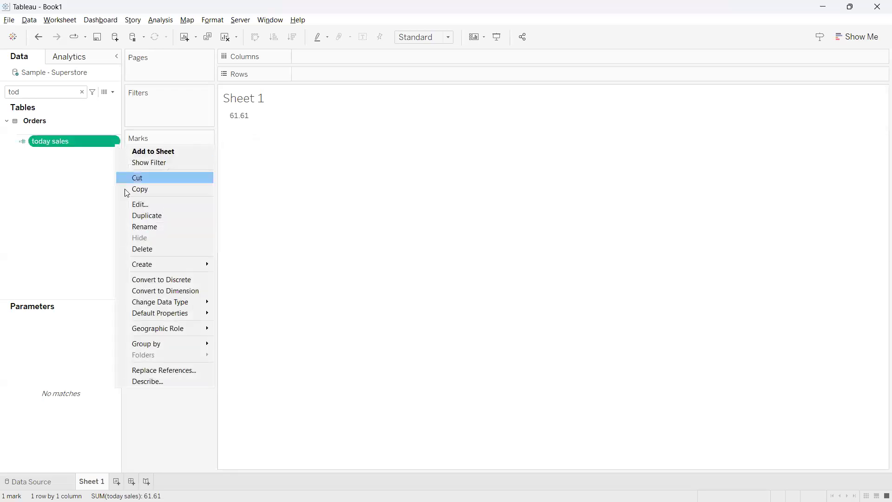
left_click(147, 203)
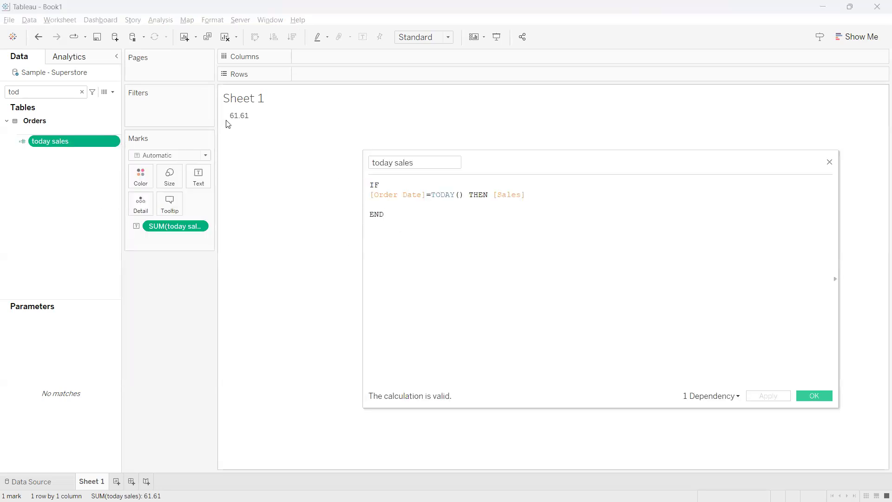
mouse_move(245, 120)
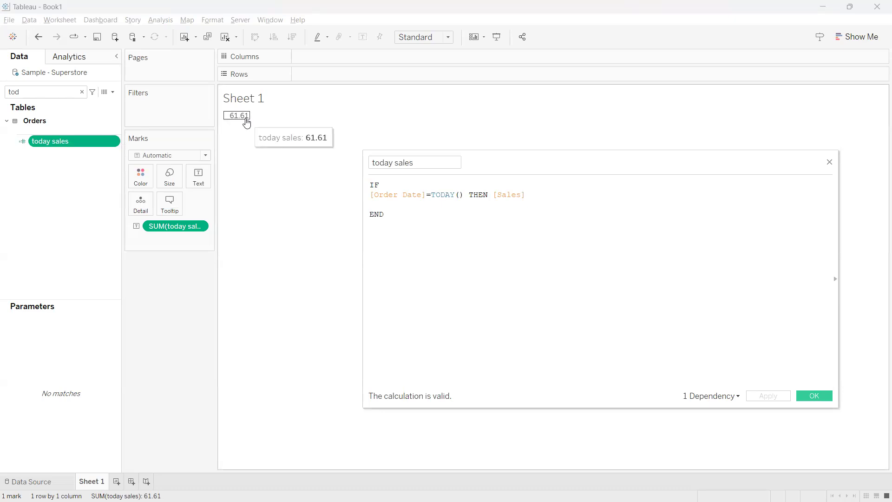
Format the today sales value on the sheet as a custom number with no decimal places
left_click(204, 226)
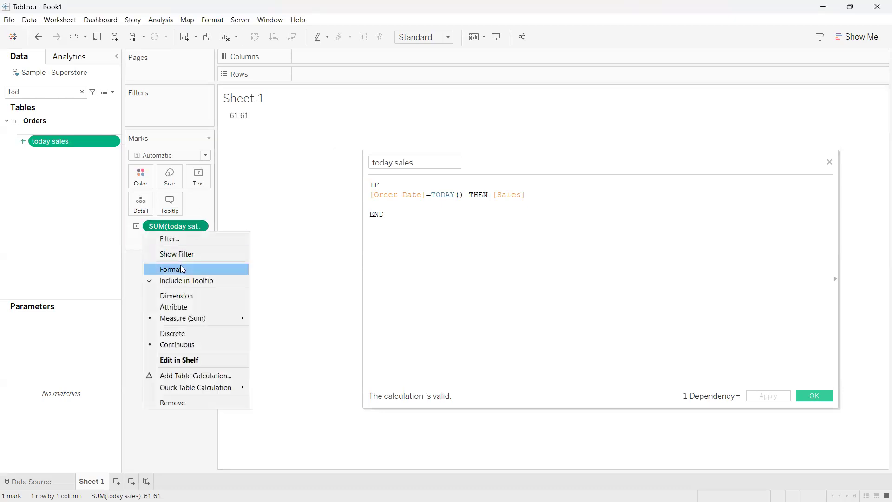
left_click(181, 269)
left_click(108, 159)
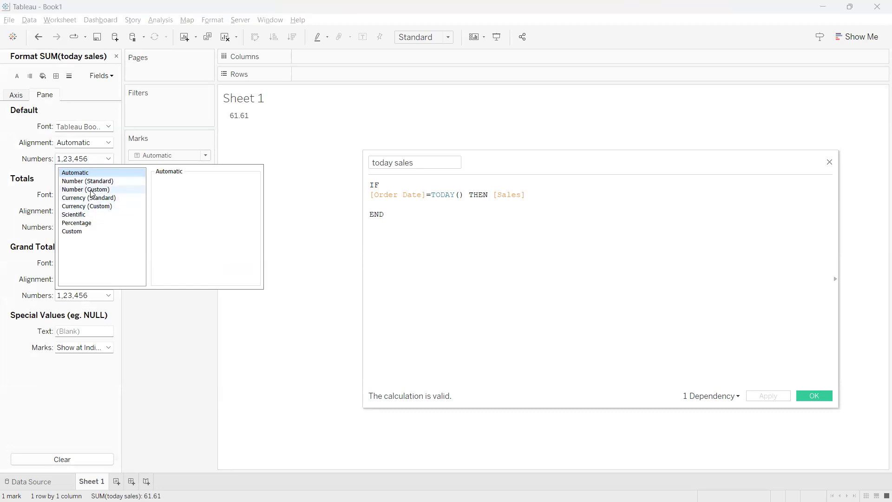
left_click(91, 189)
left_click(181, 195)
left_click(181, 195)
left_click(342, 222)
mouse_move(234, 121)
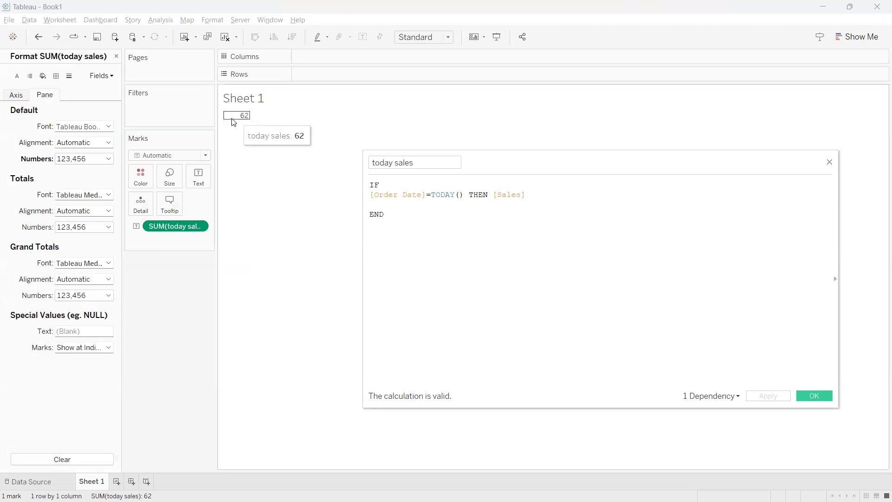
left_click(116, 56)
Join the today sales formula into a single line: IF [Order Date]=TODAY() THEN [Sales] END
left_click_drag(537, 161, 480, 172)
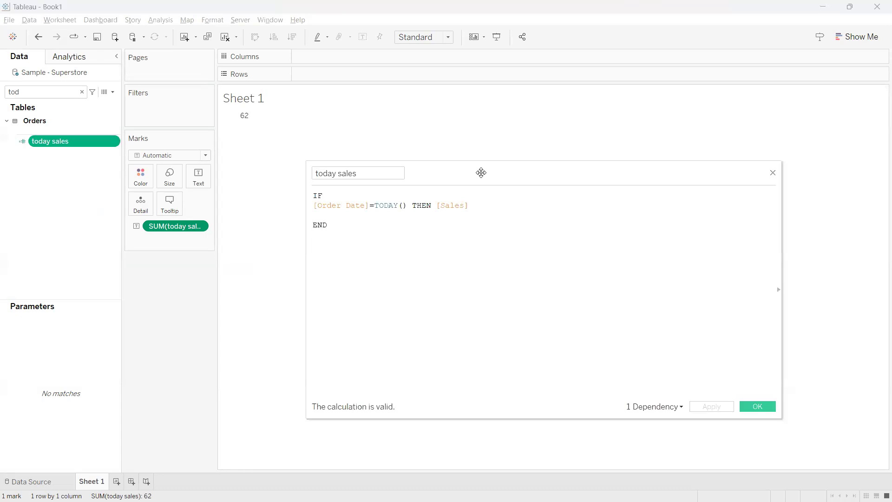
left_click(391, 226)
left_click_drag(405, 205, 313, 205)
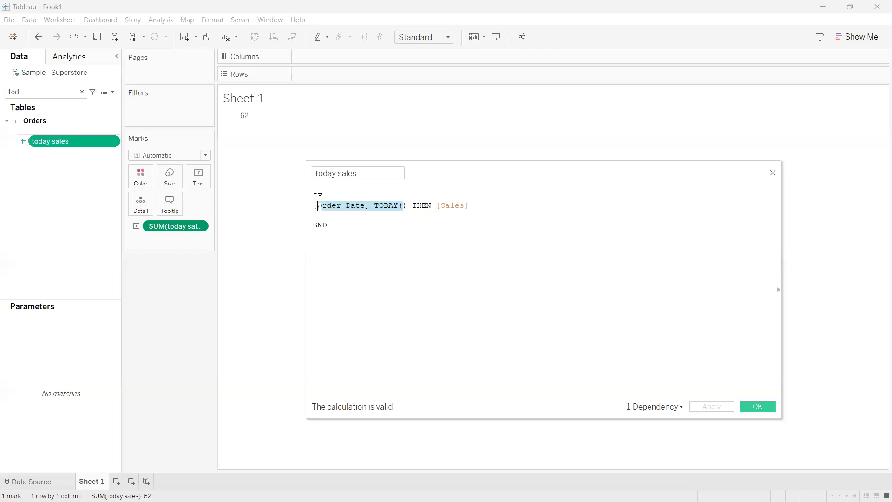
left_click(322, 223)
key("BackSpace")
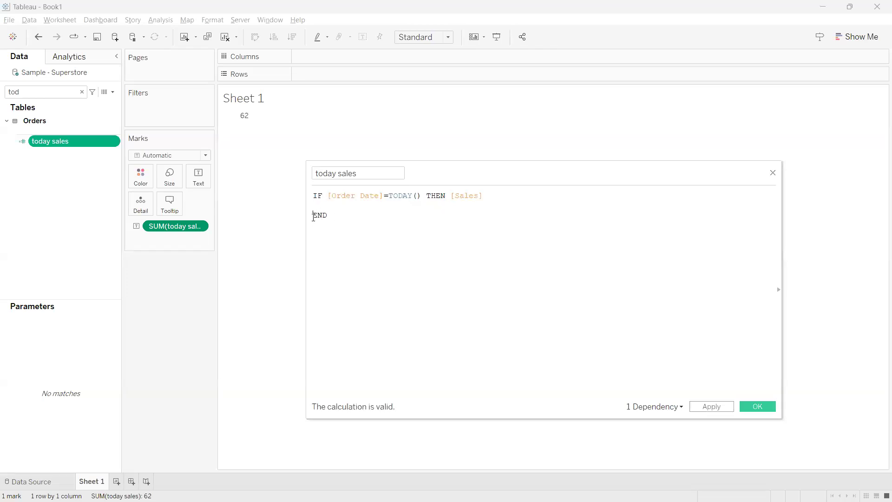
key("BackSpace")
key("BackSpace")
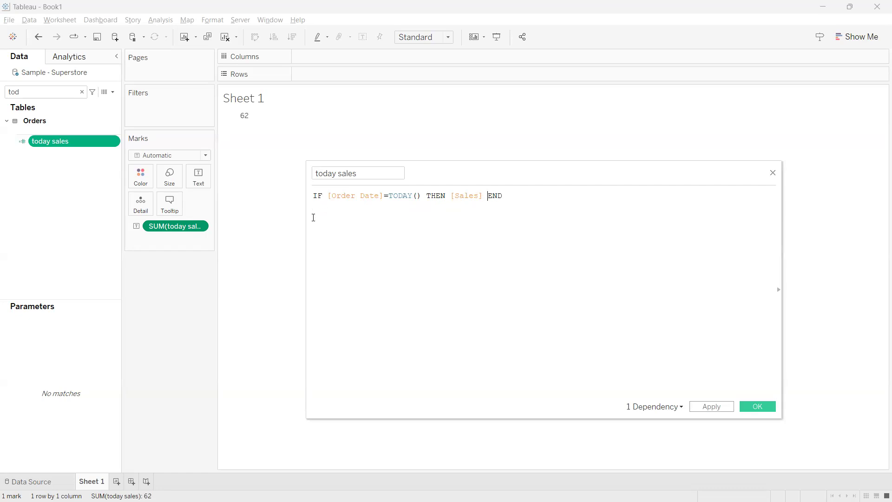
Comment out the today sales formula with // and paste an active copy of it on the line below
left_click_drag(422, 195, 323, 196)
double_click(464, 196)
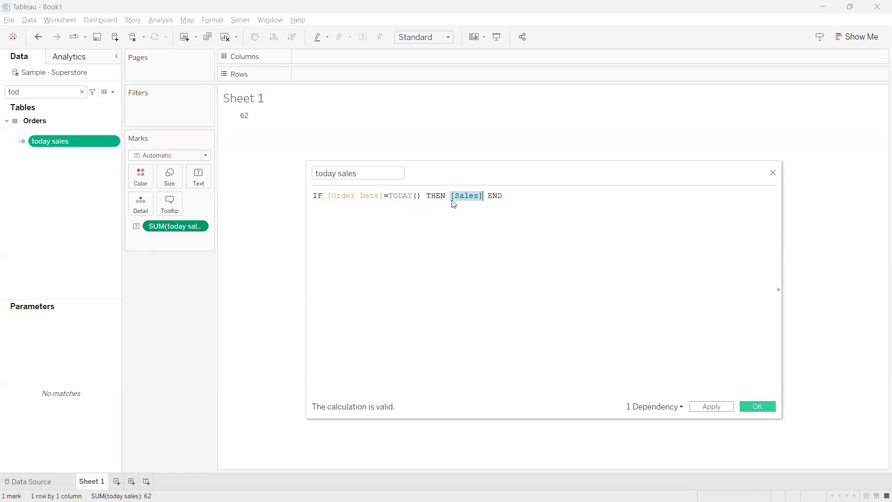
left_click(314, 195)
type("//")
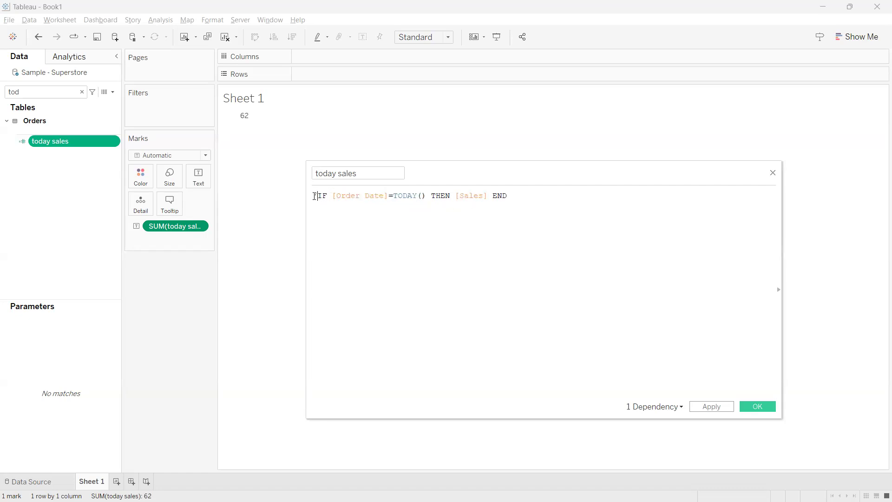
left_click_drag(517, 191, 323, 195)
key("ctrl+c")
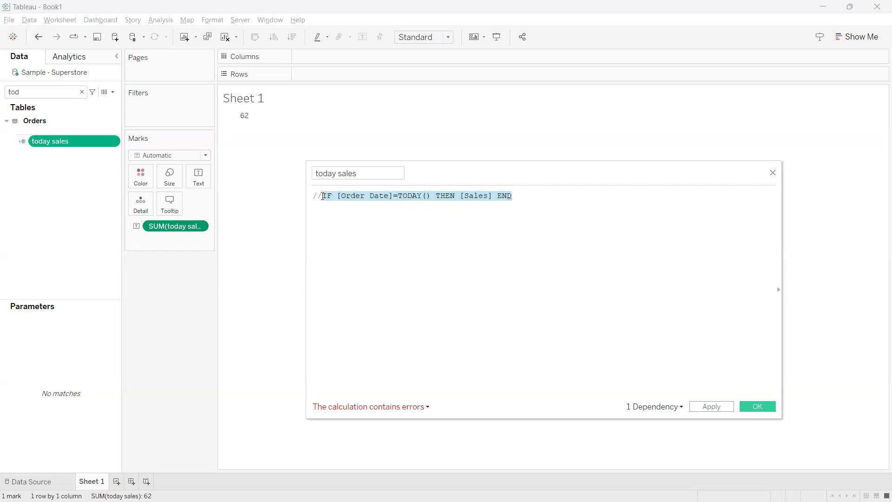
left_click(528, 200)
key("Return")
key("ctrl+v")
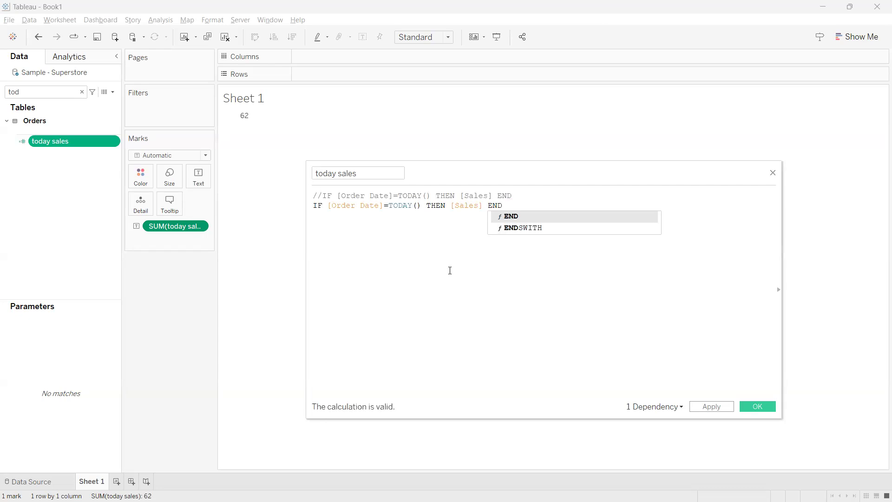
left_click(449, 270)
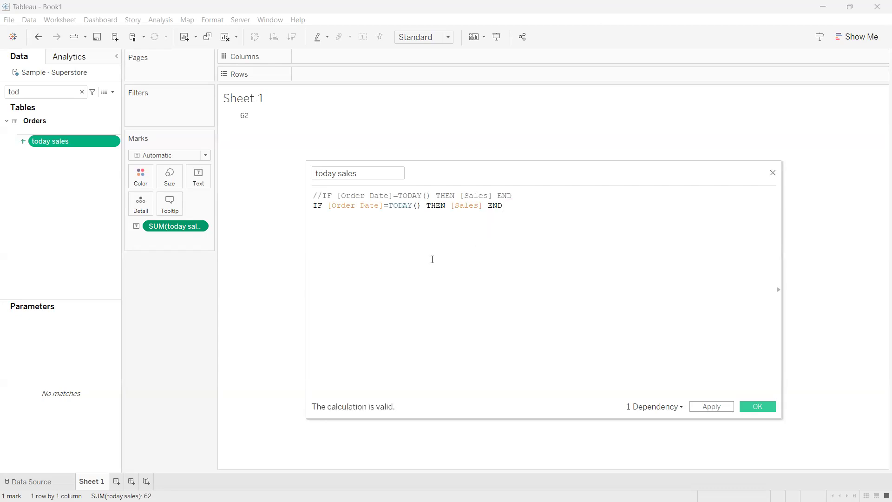
Change the active formula's condition to [Order Date]-TODAY()=0 and apply the calculation
left_click_drag(417, 205, 407, 207)
left_click(390, 218)
key("BackSpace")
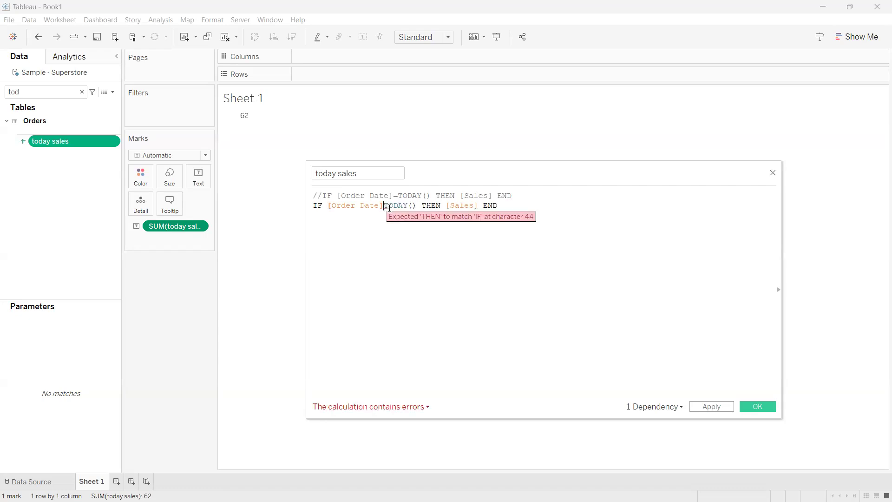
type("=")
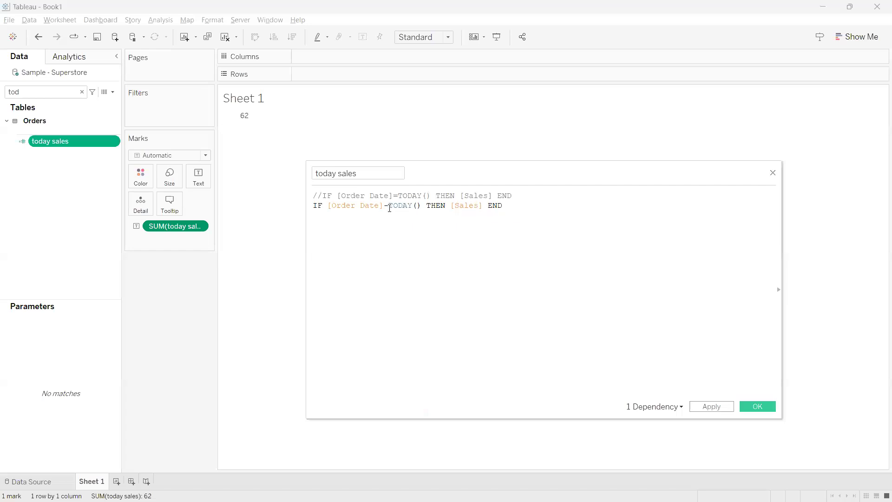
left_click(426, 208)
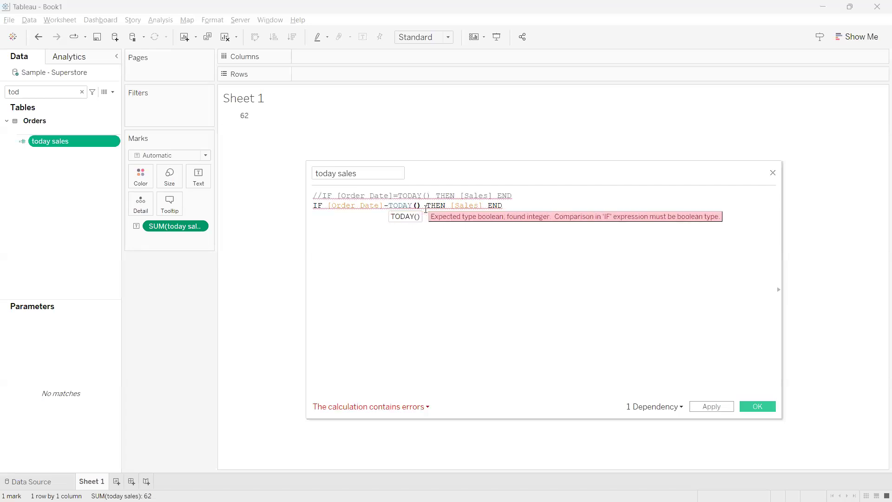
type("=0")
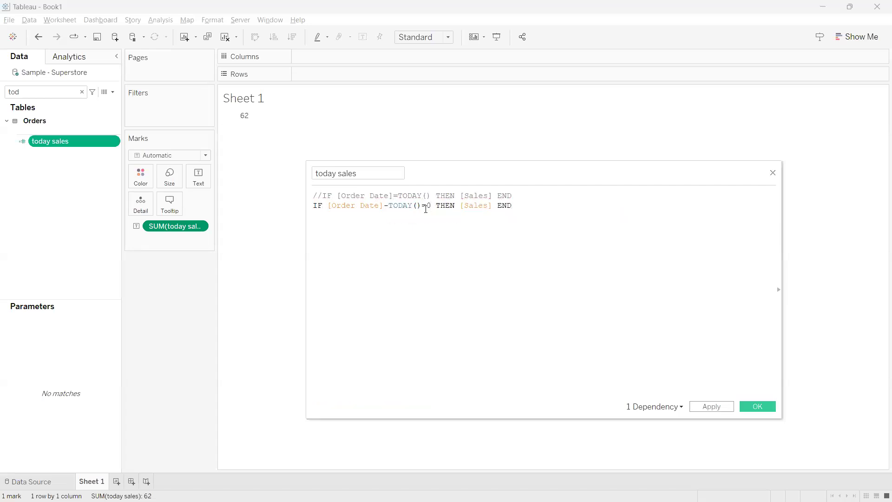
left_click_drag(431, 206, 327, 205)
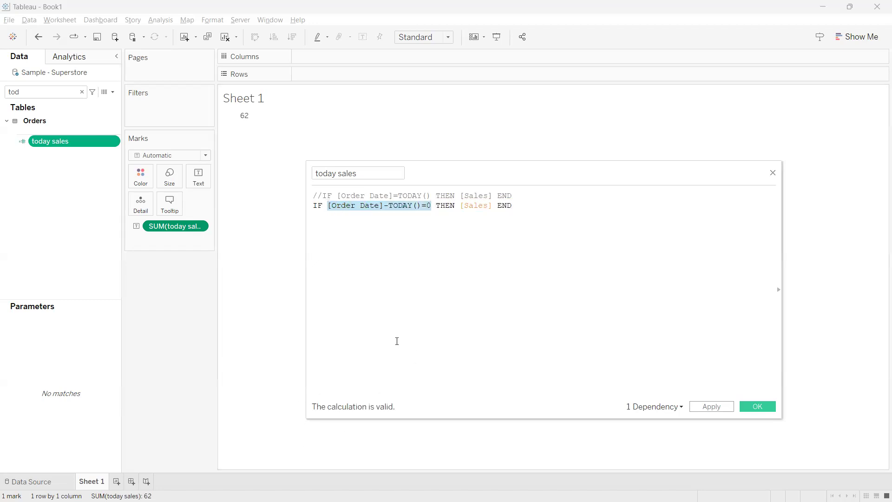
left_click(329, 242)
left_click(711, 407)
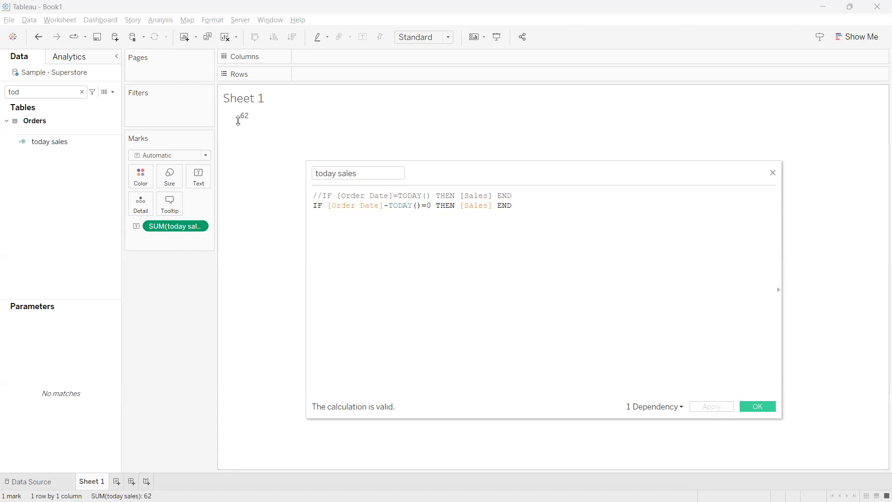
Replace the minus sign between [Order Date] and TODAY() with a comma and enclose the pair in parentheses
left_click(388, 205)
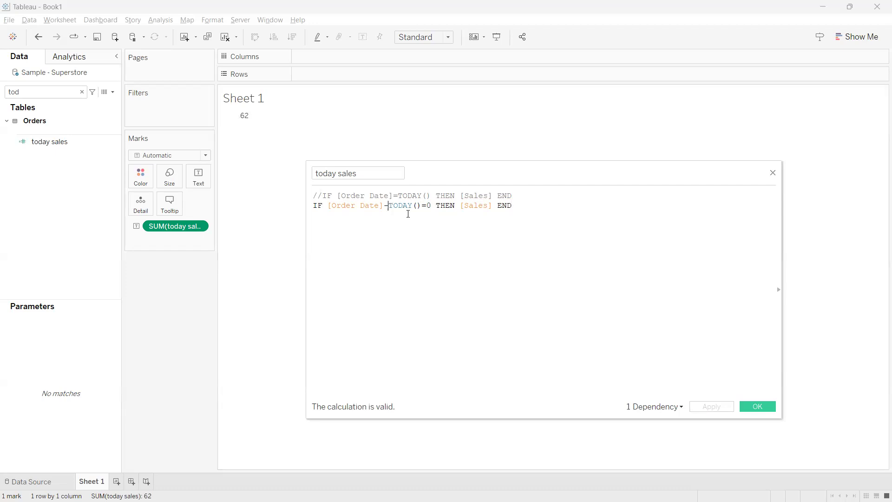
key("BackSpace")
type(",")
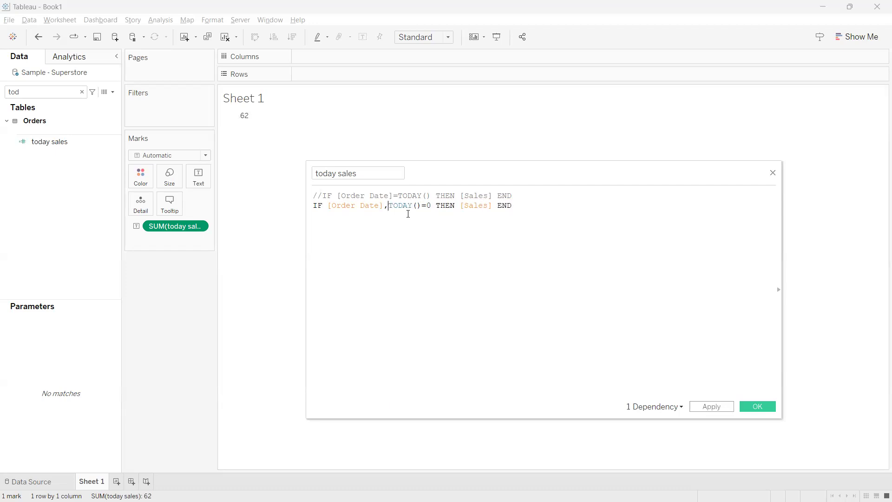
left_click(417, 206)
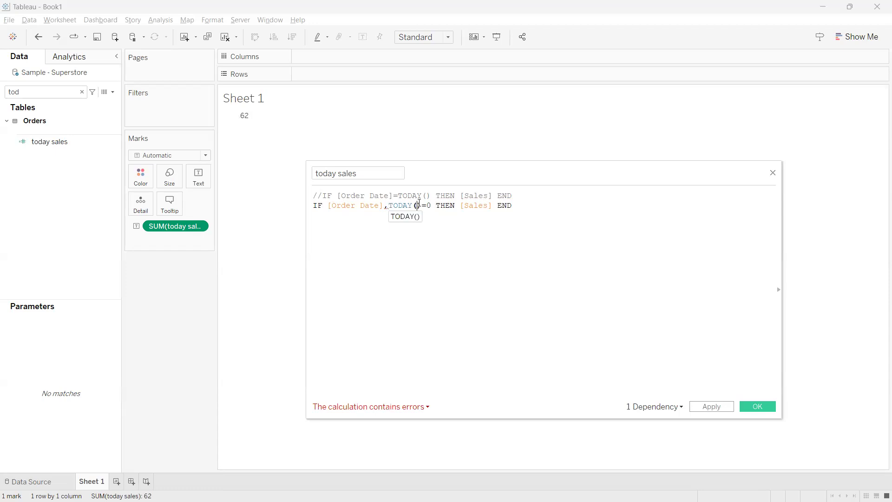
type(")")
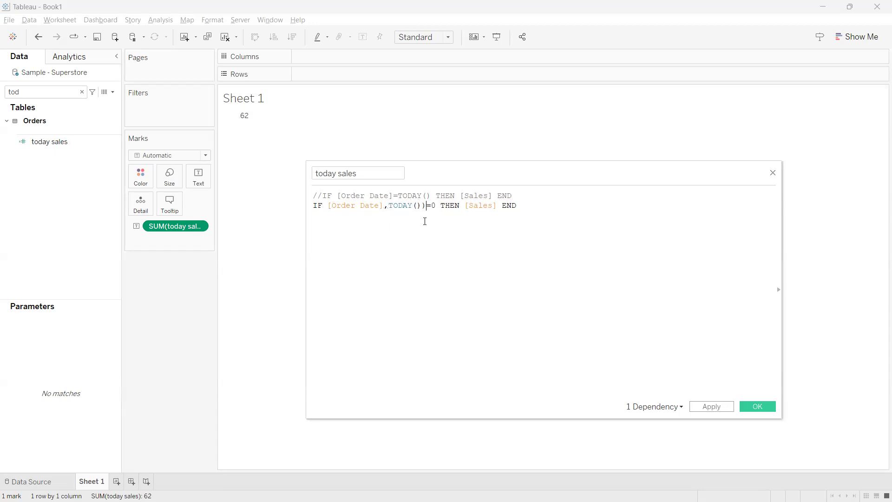
key("Left")
key("Left")
key("Left")
key("Left")
key("Left")
key("Left")
key("Left")
key("Left")
key("Left")
key("Left")
key("Left")
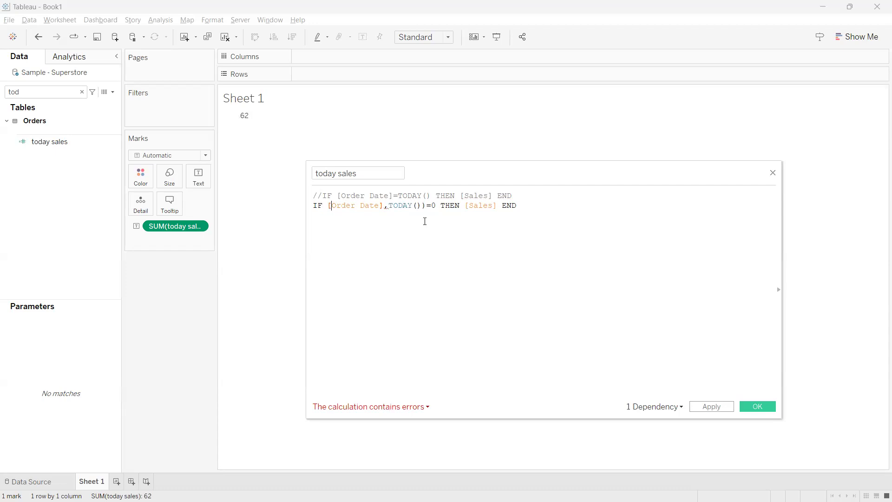
type("(")
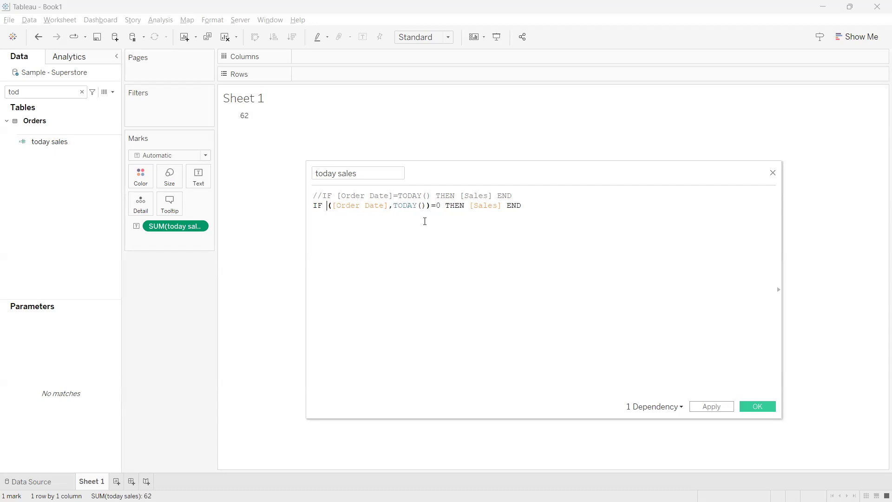
type("dated")
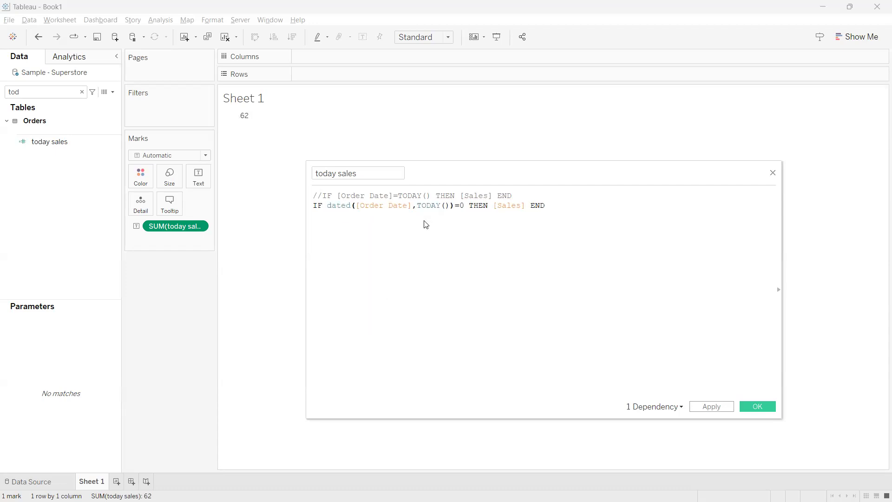
Put the DATEDIFF function before the parentheses and add 'day' as its date part
key("Return")
type(",")
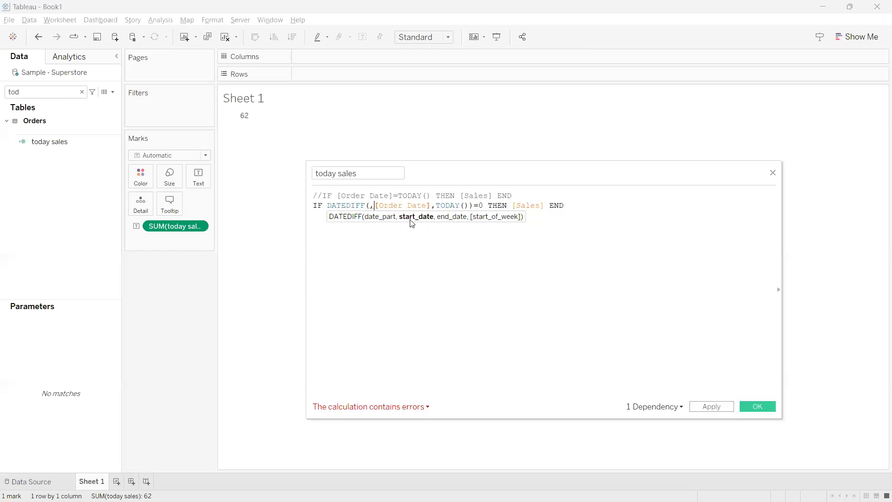
left_click(369, 206)
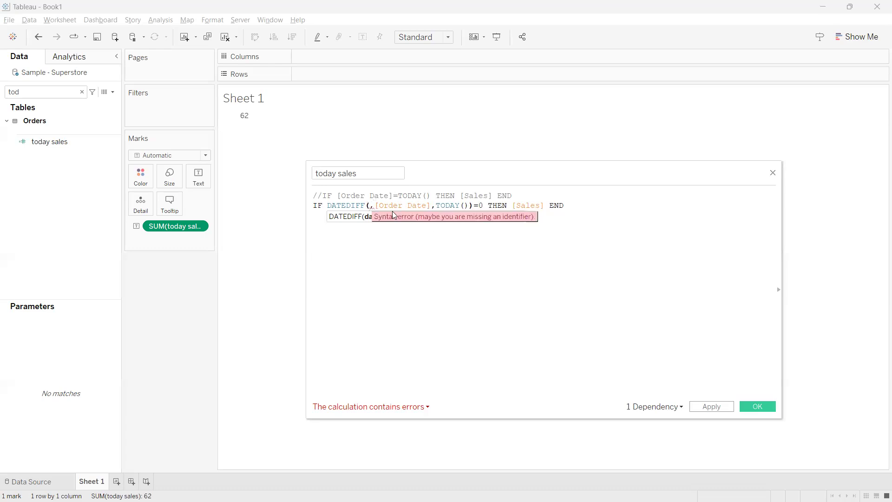
type("''day")
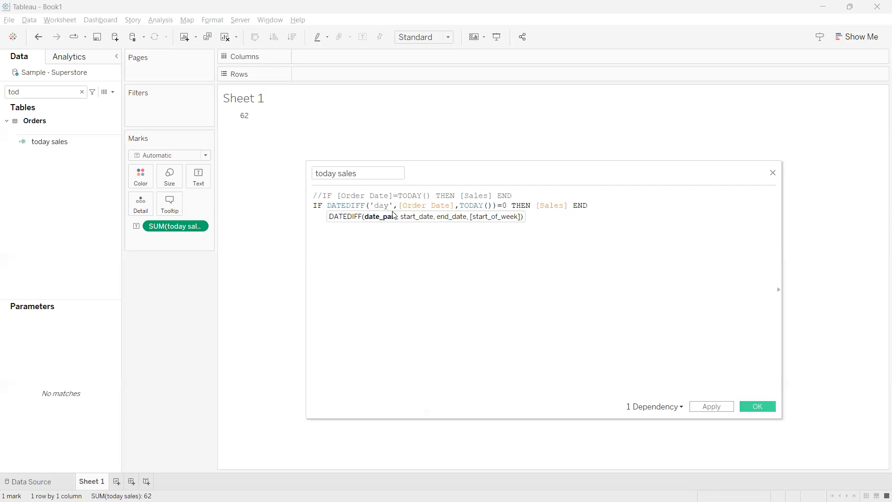
left_click(411, 235)
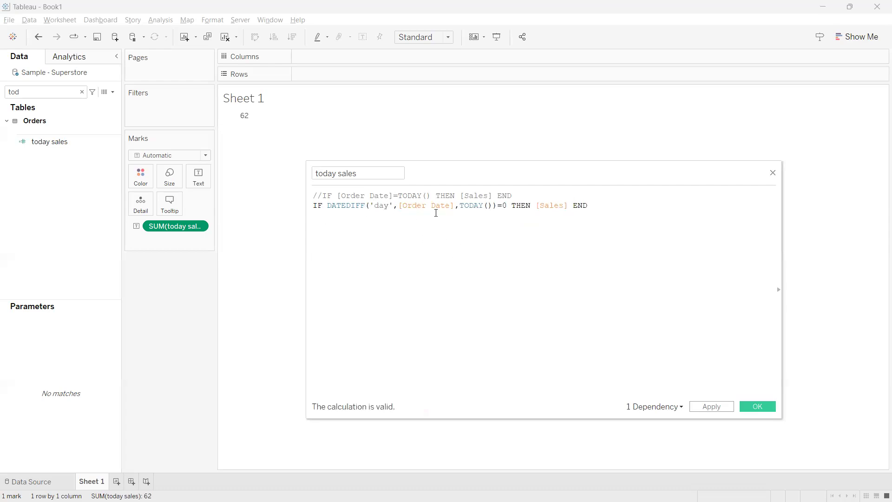
Examine the DATEDIFF start date, end date and date part, the =0 comparison and the returned [Sales] by highlighting each
left_click_drag(453, 206, 402, 206)
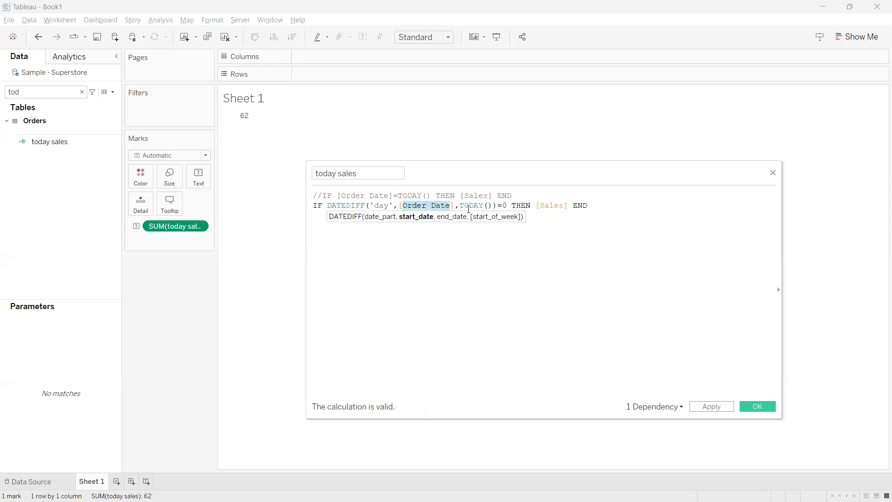
left_click_drag(492, 206, 463, 205)
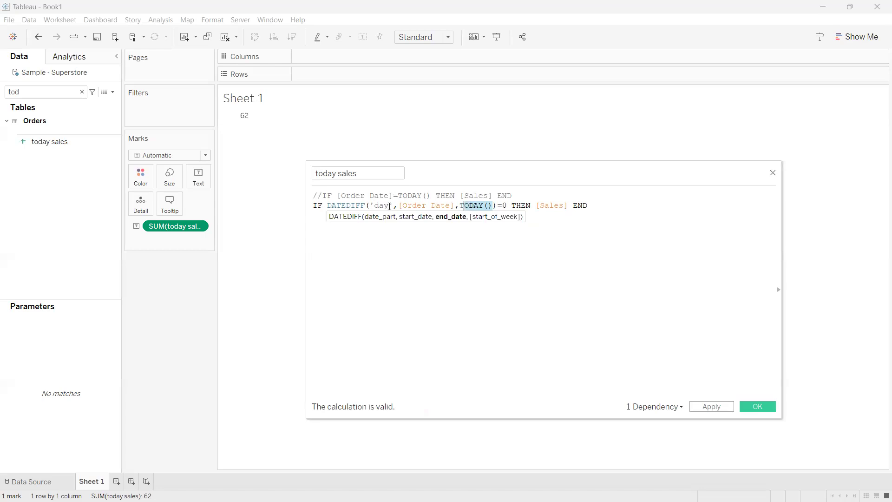
left_click_drag(389, 205, 374, 205)
left_click(453, 240)
left_click_drag(453, 206, 402, 206)
mouse_move(493, 206)
left_mouse_down()
mouse_move(456, 206)
mouse_move(499, 205)
left_mouse_up()
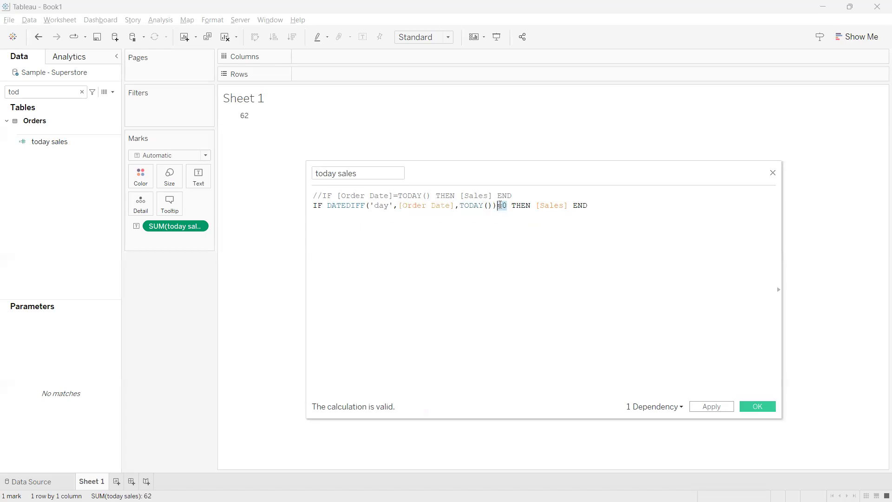
left_click(384, 205)
left_click(525, 233)
left_click_drag(566, 206, 527, 205)
left_click(543, 231)
Apply and save the DATEDIFF-based today sales calculation, and duplicate the field
left_click(712, 408)
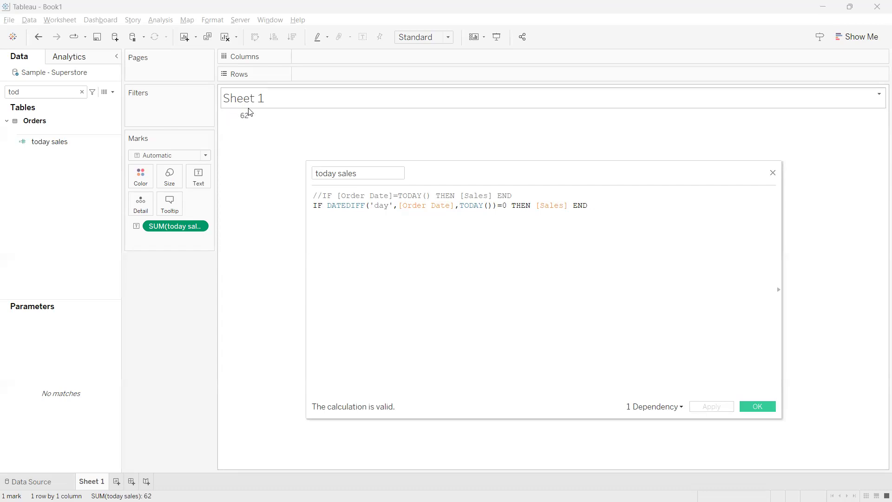
left_click(758, 408)
right_click(115, 144)
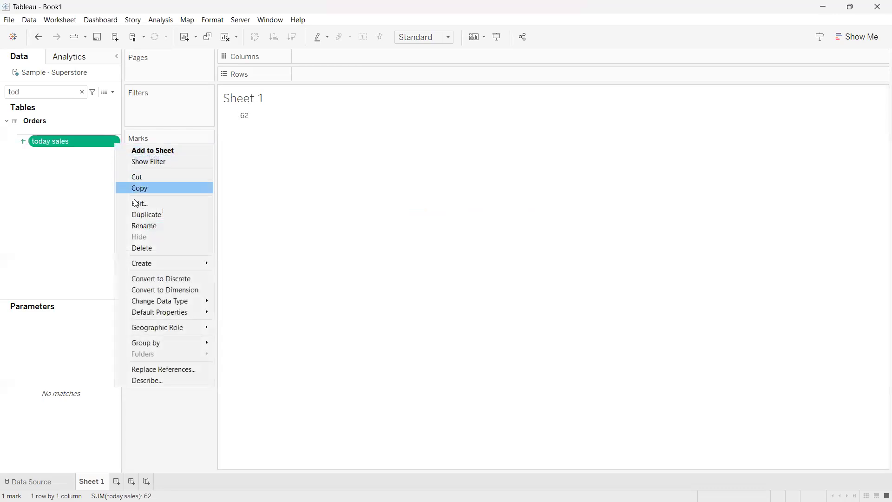
left_click(139, 214)
Open the duplicated today sales field for editing and rename it "yesterday sales"
left_click(116, 158)
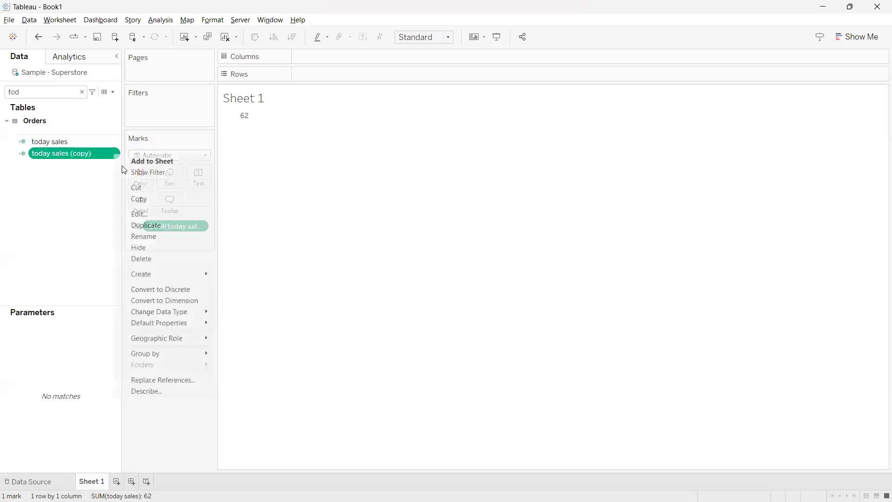
left_click(138, 211)
left_click(380, 173)
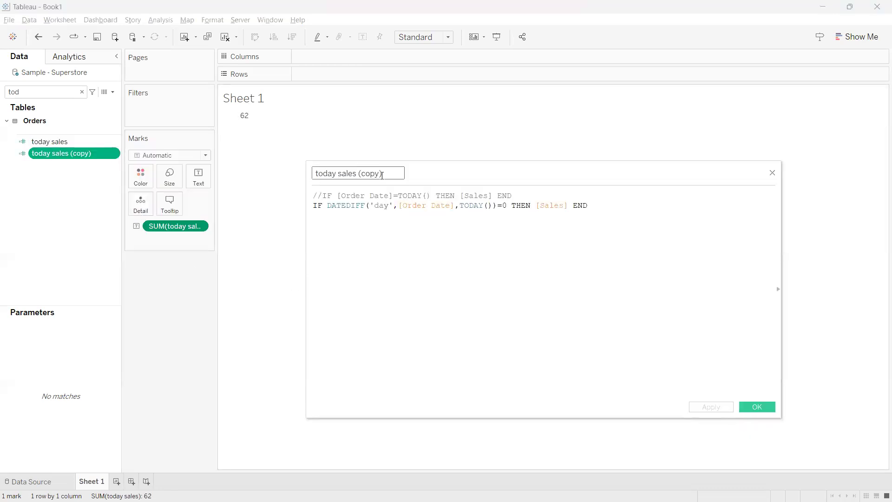
left_click_drag(381, 174, 308, 163)
type("yest")
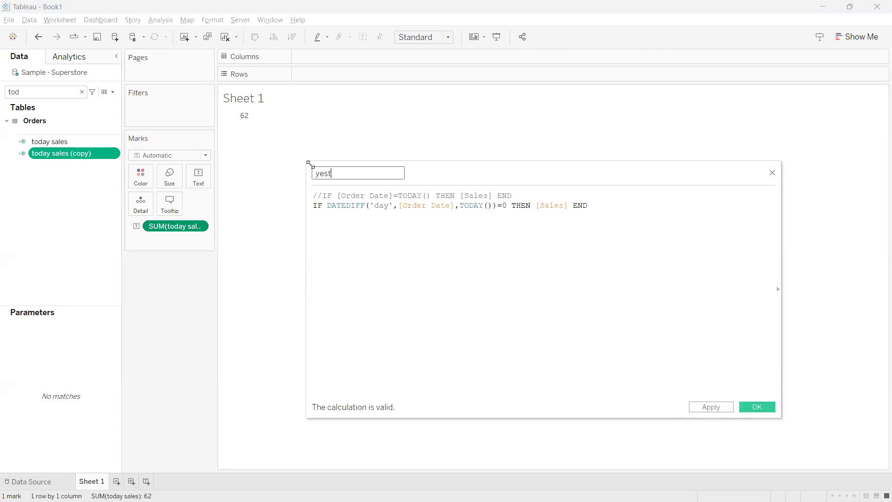
type("erday sales")
left_click(350, 243)
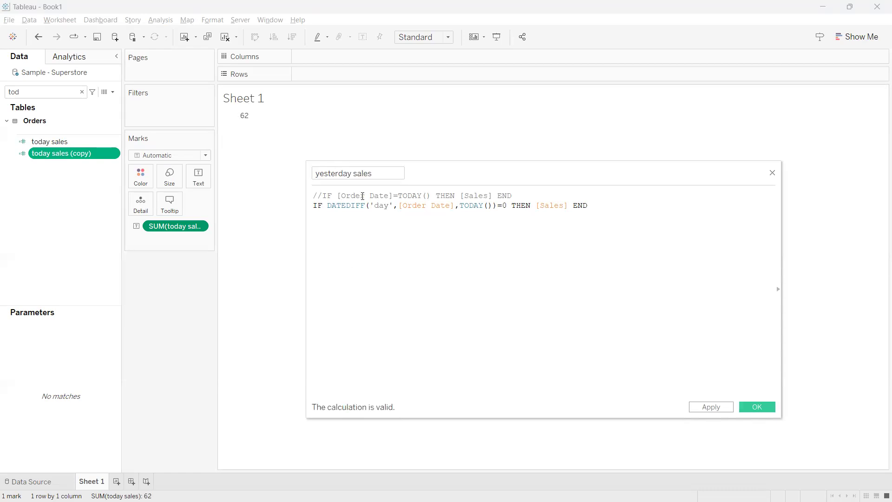
Comment out the DATEDIFF line and uncomment the [Order Date]=TODAY() line in the yesterday sales calculation
left_click_drag(514, 192, 303, 199)
left_click(333, 223)
left_click(313, 207)
type("//")
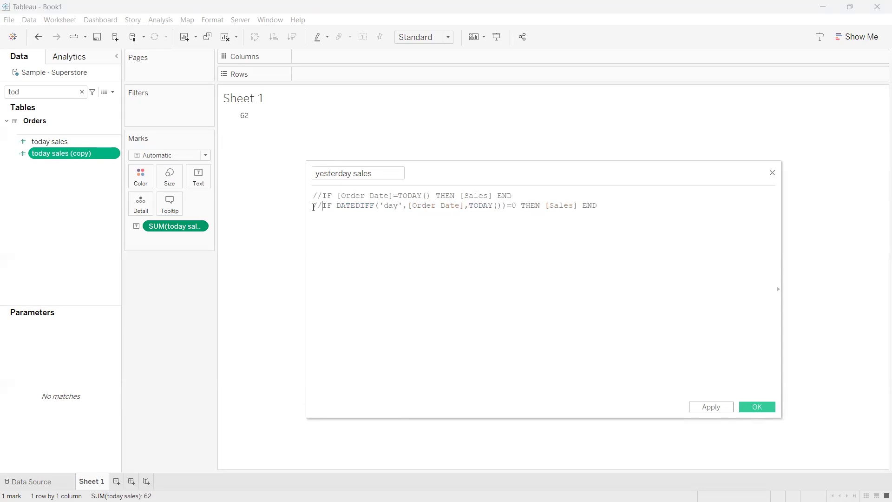
key("BackSpace")
key("BackSpace")
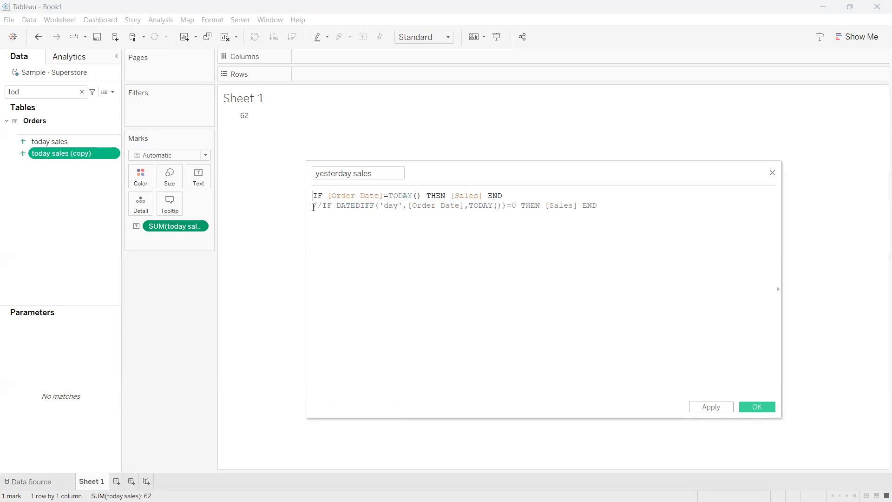
Subtract 1 from TODAY() in the active condition so it reads [Order Date]=TODAY()-1
left_click_drag(421, 195, 330, 196)
left_click(483, 196)
type("-1")
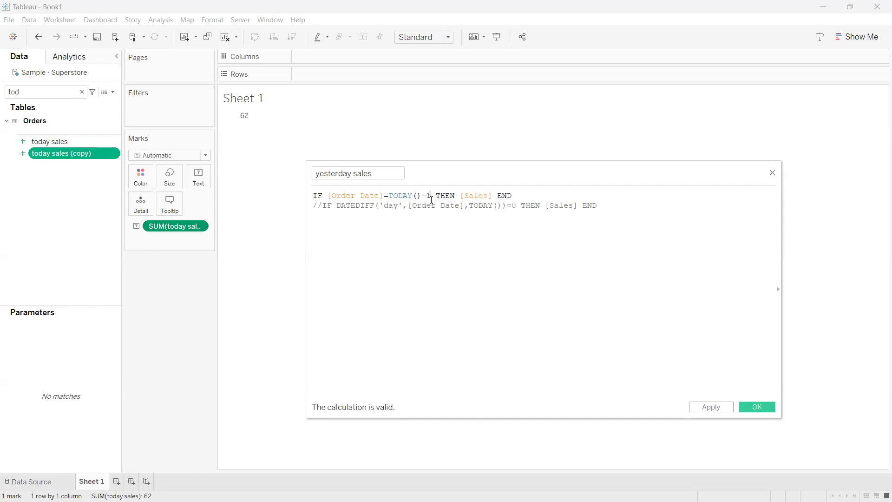
Examine the [Order Date]=TODAY()-1 condition, its TODAY()-1 part and the returned [Sales] by highlighting them
left_click_drag(419, 195, 323, 195)
left_click(397, 222)
left_click_drag(431, 195, 333, 192)
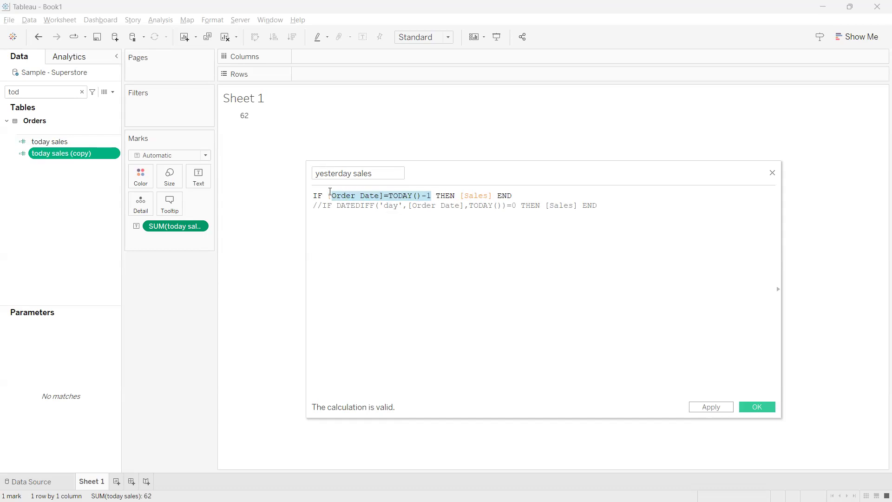
left_click(376, 227)
left_click_drag(432, 195, 388, 195)
left_click(409, 214)
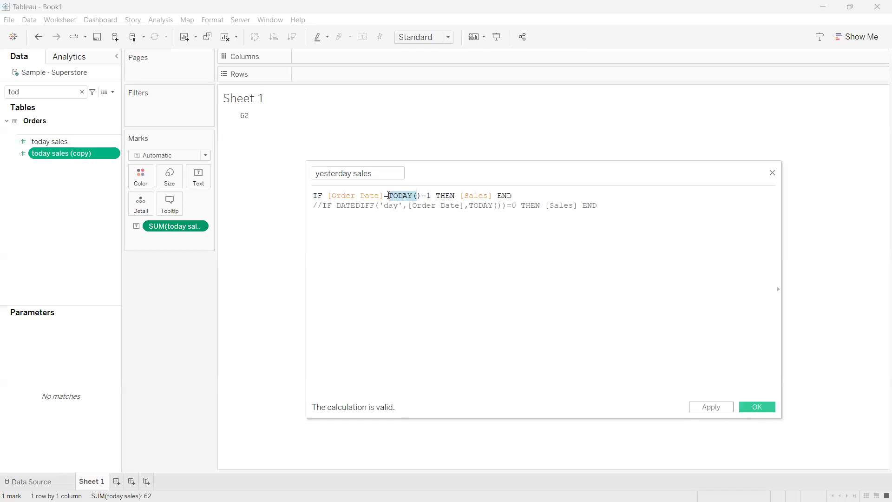
left_click(430, 196)
left_click_drag(430, 196, 389, 196)
left_click(384, 195)
left_click_drag(431, 195, 328, 195)
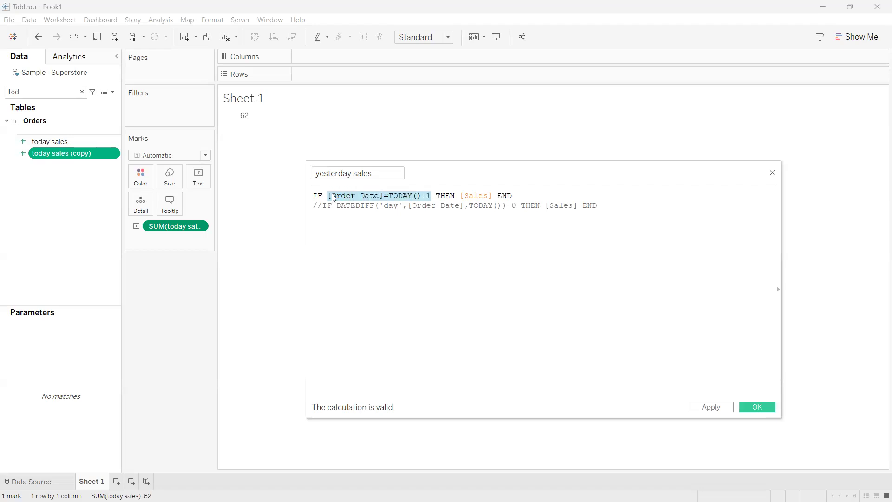
left_click(475, 196)
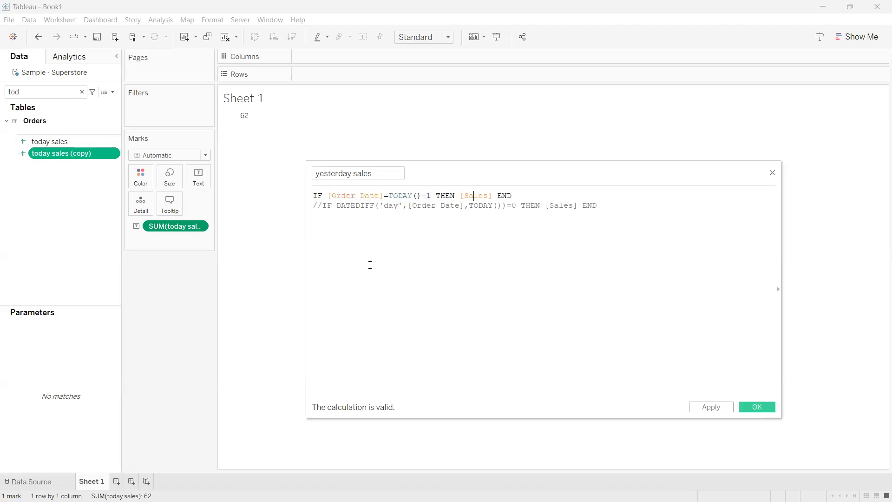
Apply the yesterday sales calculation, find the field by searching for "yest" and add it to the sheet beside today sales
left_click(711, 408)
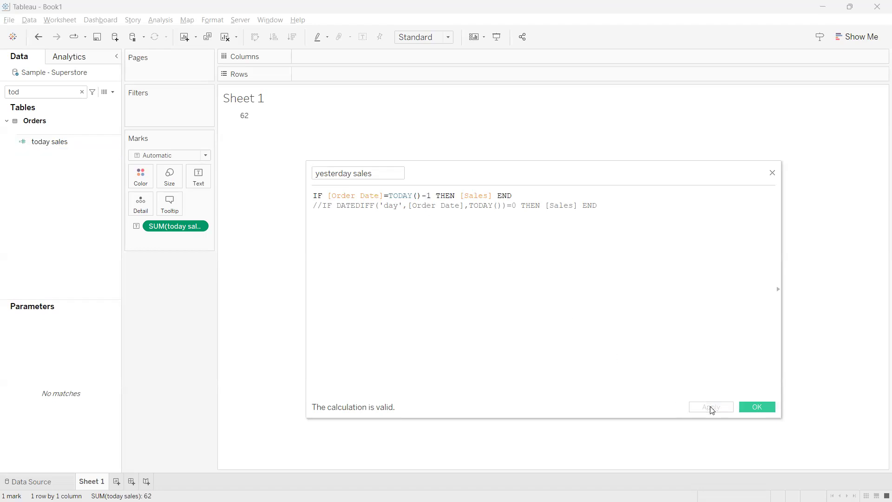
double_click(56, 93)
type("yest")
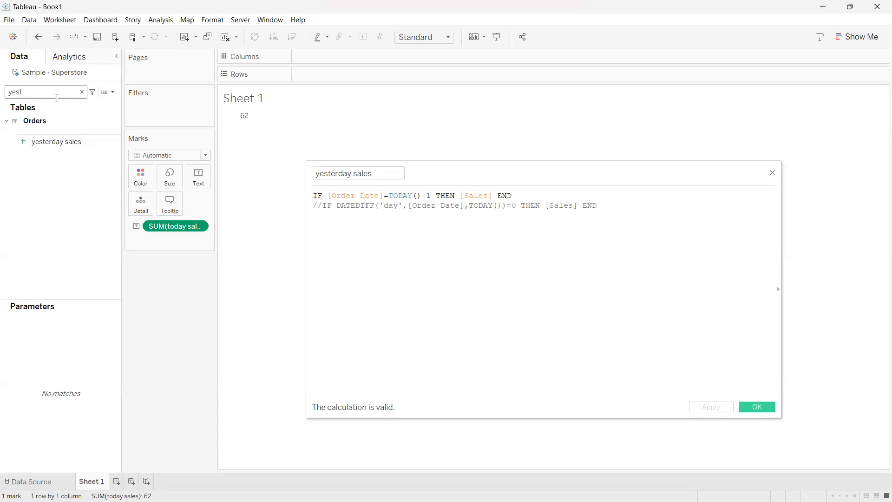
double_click(49, 144)
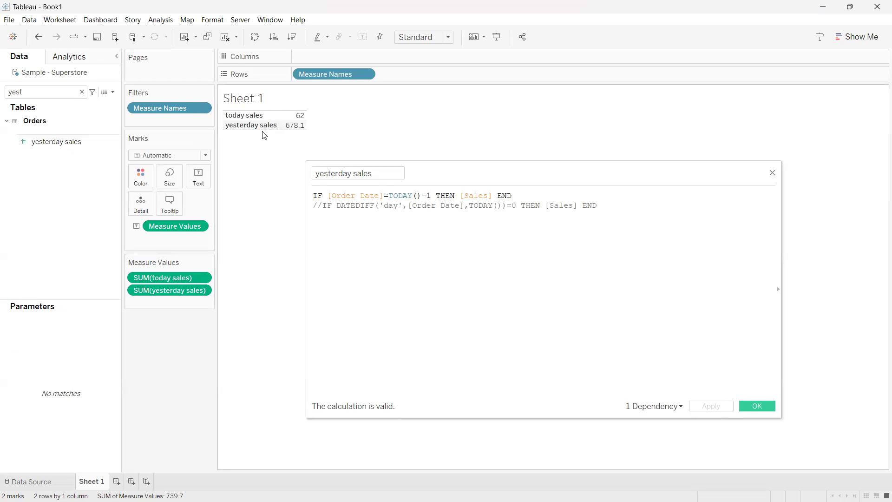
mouse_move(291, 132)
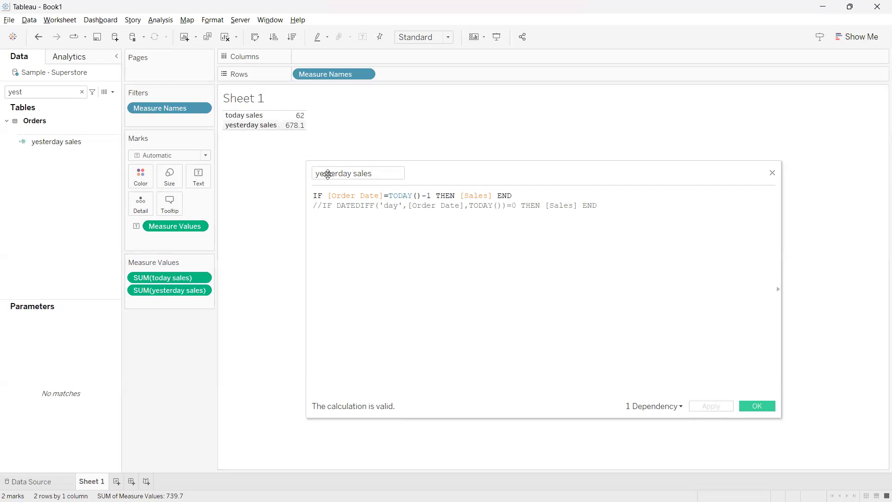
Comment out the [Order Date]=TODAY()-1 line and uncomment the DATEDIFF line
left_click(314, 196)
type("//")
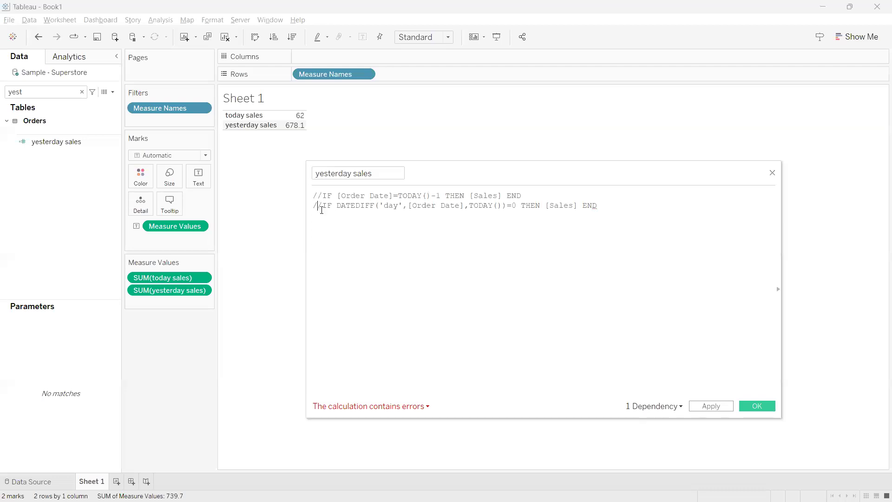
left_click(322, 206)
key("BackSpace")
key("BackSpace")
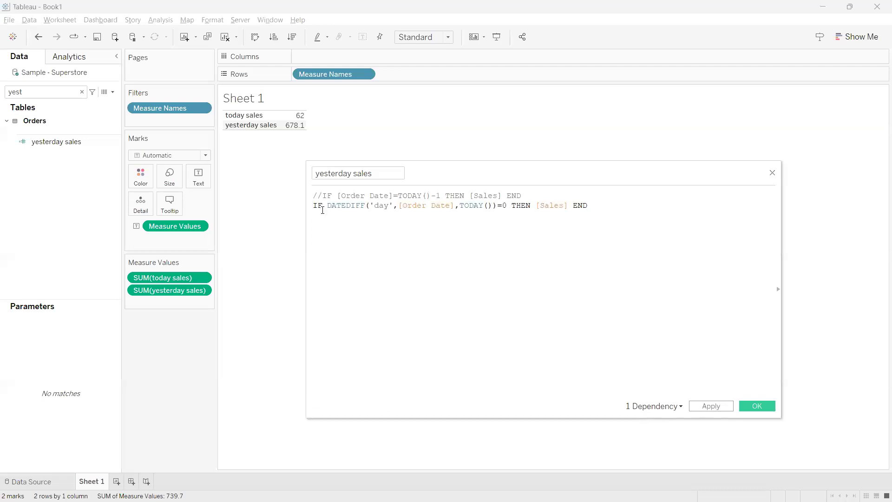
Change the DATEDIFF end date to TODAY()-1, apply the calculation and review the line
left_click(490, 205)
left_click(494, 207)
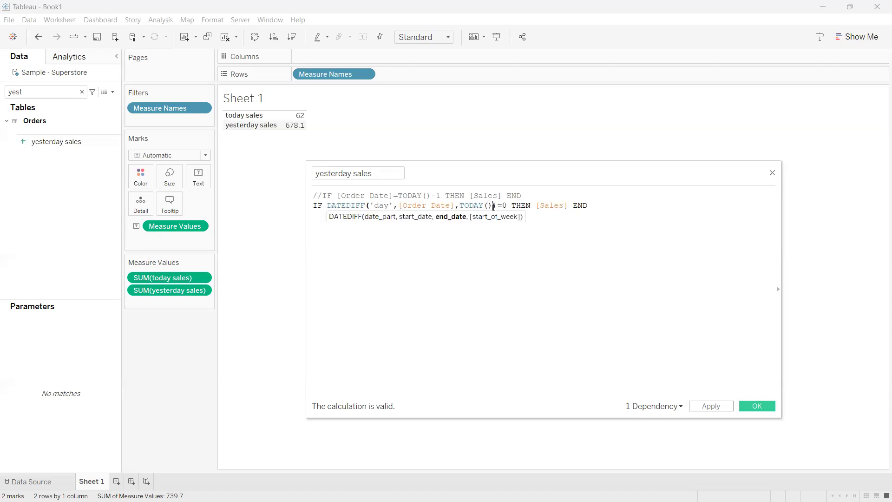
type(")")
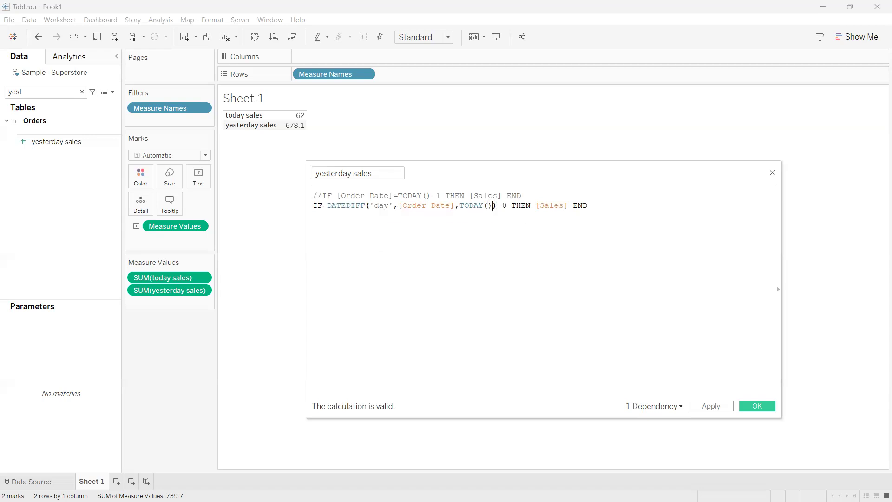
type("-1")
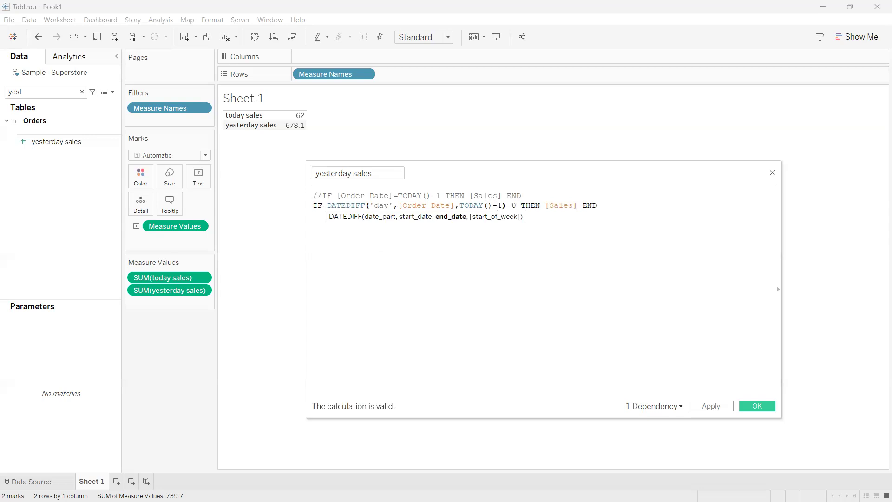
left_click(707, 405)
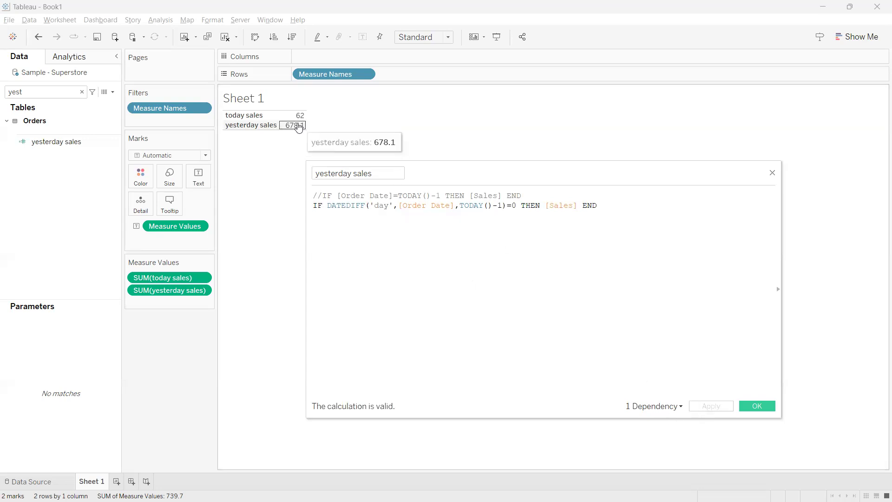
left_click_drag(502, 205, 330, 209)
key("shift+End")
key("shift+Home")
key("End")
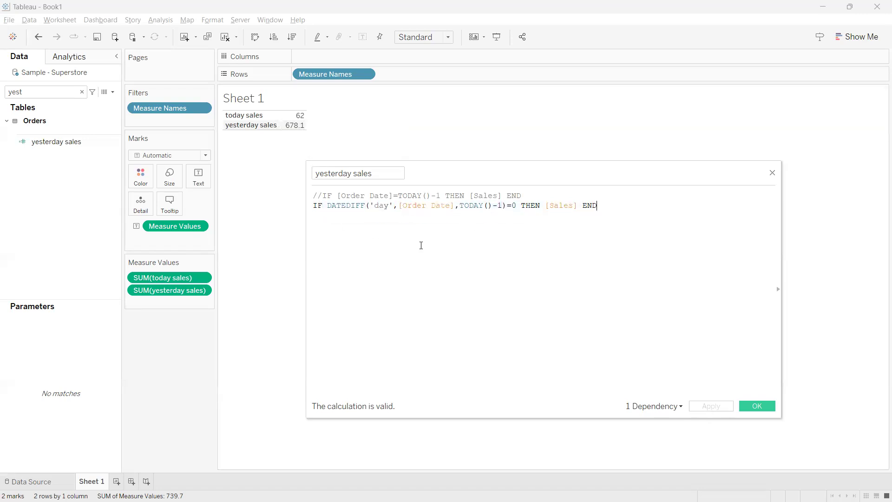
Restore the DATEDIFF end date to TODAY(), compare the difference with 1 instead of 0, and apply the calculation
left_click(501, 205)
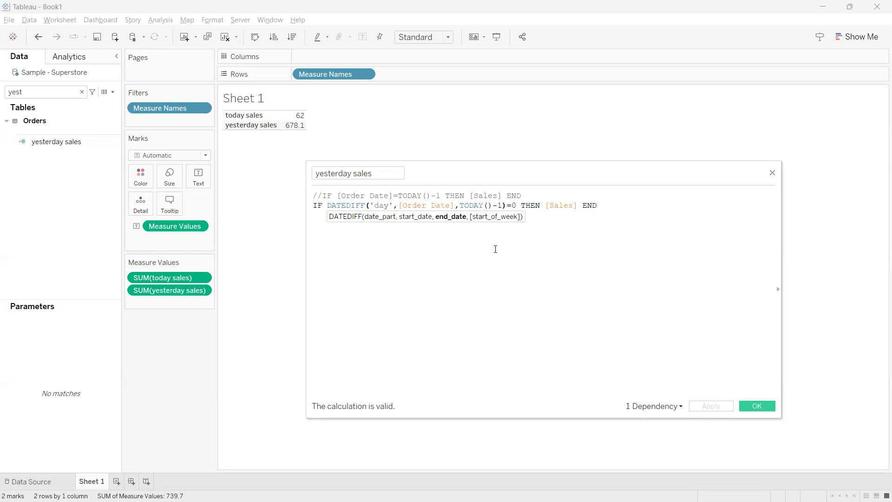
key("BackSpace")
key("BackSpace")
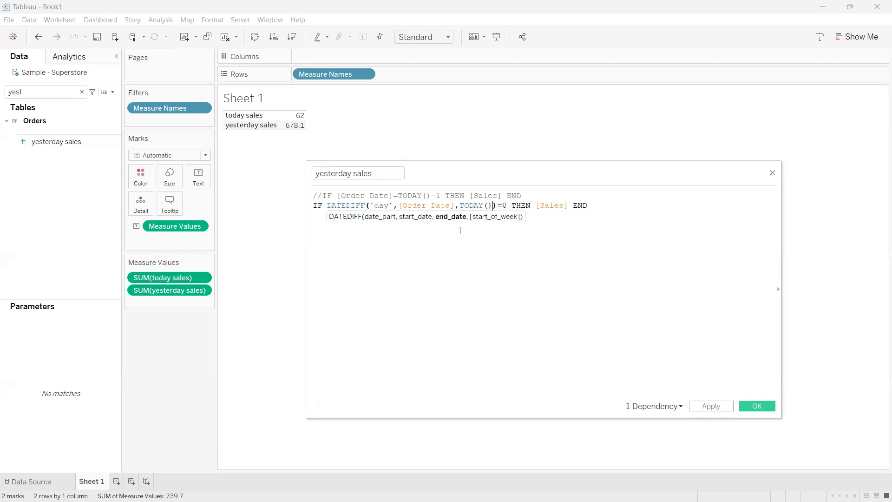
left_click(508, 205)
key("BackSpace")
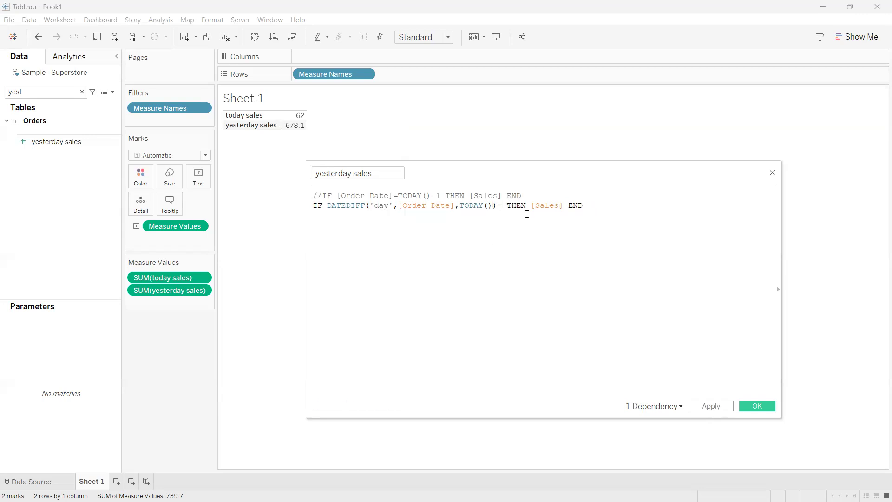
type("1")
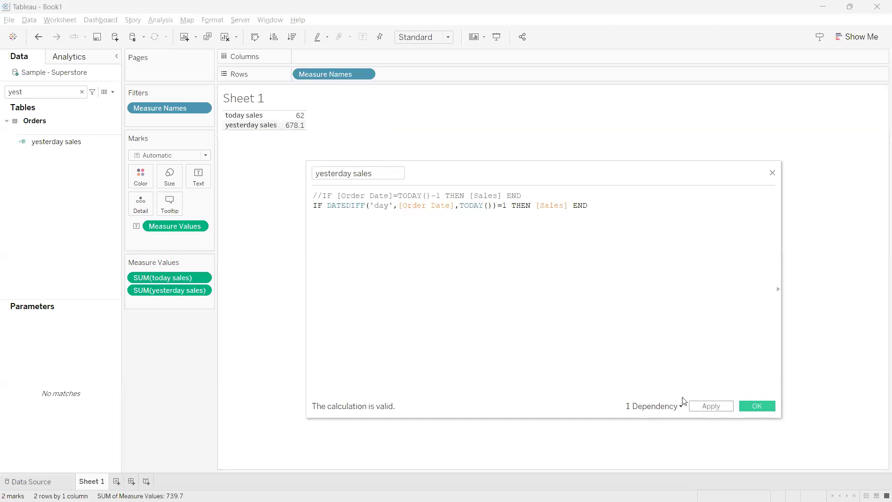
left_click(707, 406)
mouse_move(291, 131)
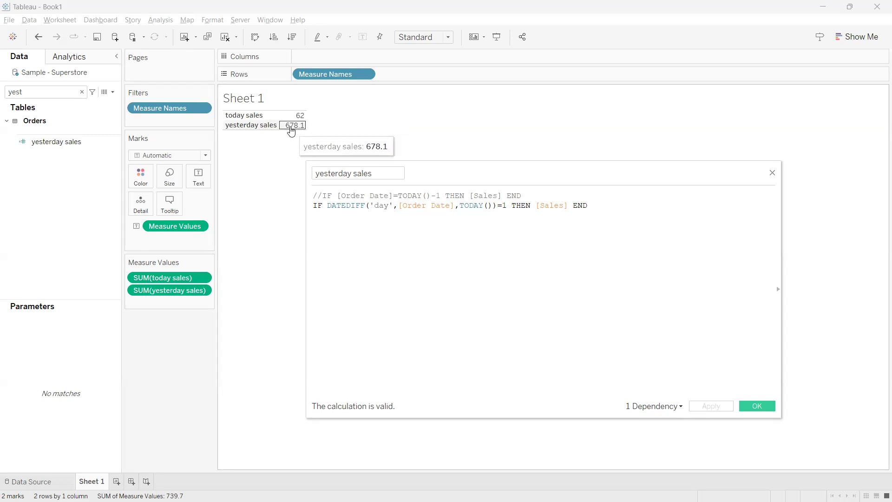
Review both yesterday sales formulas by highlighting them and move the calculation editor away from the sales table
left_click_drag(587, 208, 313, 194)
left_click_drag(483, 167, 547, 149)
left_click(476, 227)
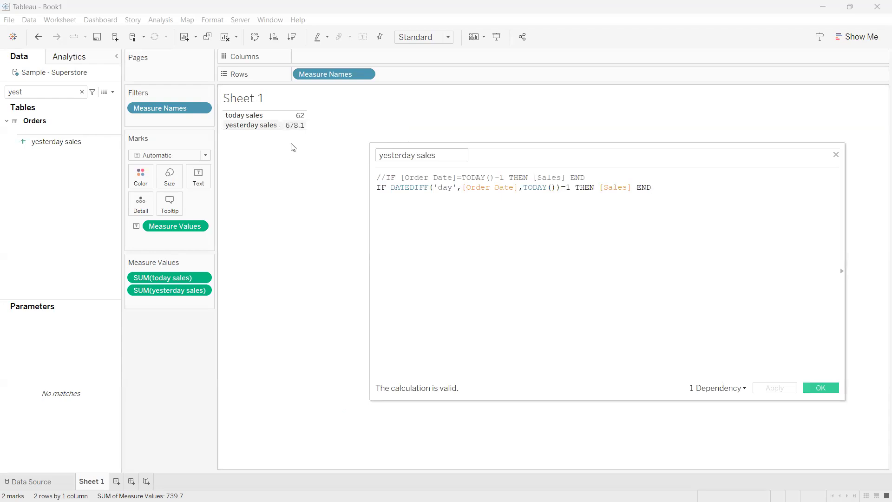
Create a new worksheet, search the fields for "ord" and place Order Date on Rows
left_click(117, 481)
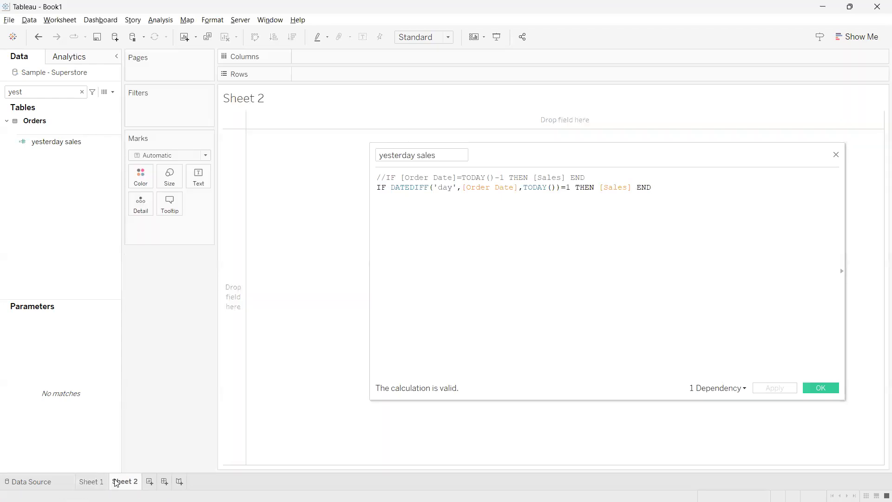
double_click(68, 91)
key("BackSpace")
type("ord")
left_click_drag(48, 132, 312, 75)
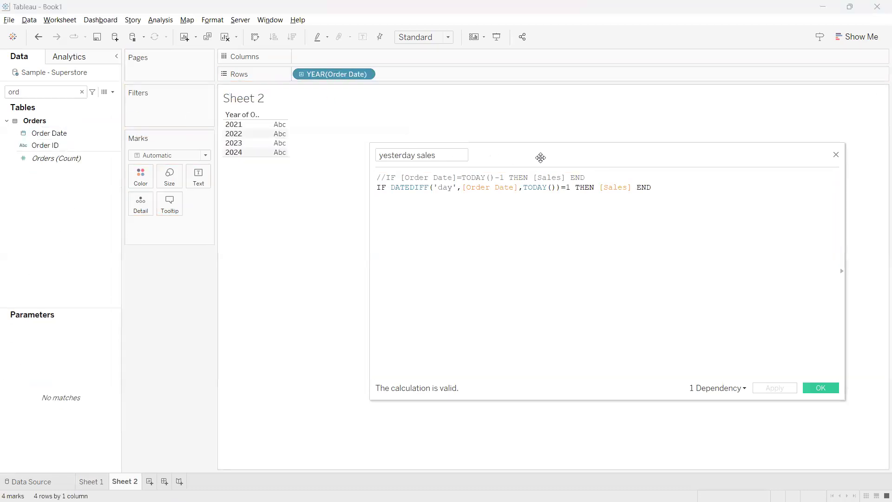
Move the calculation editor clear of the view and keep only the year 2024
left_click_drag(540, 155, 559, 170)
left_click(235, 153)
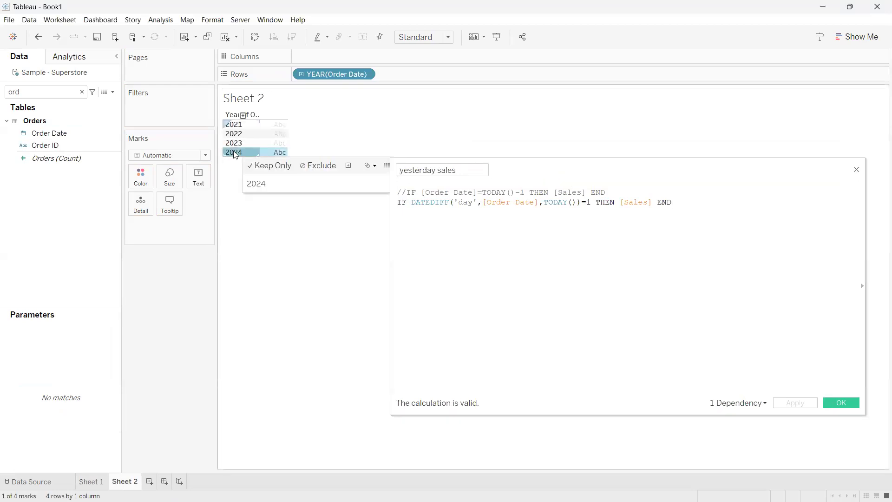
left_click(262, 166)
left_click(285, 157)
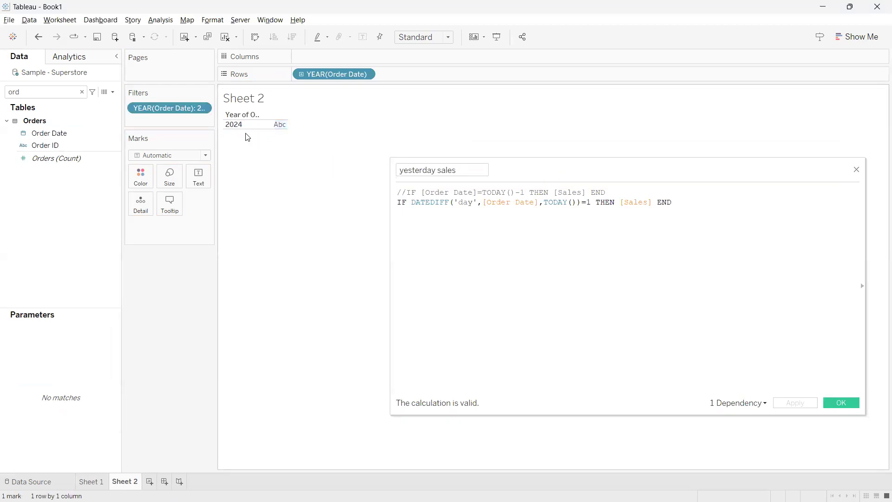
Show Order Date on Rows as exact dates and make the field discrete
left_click(367, 74)
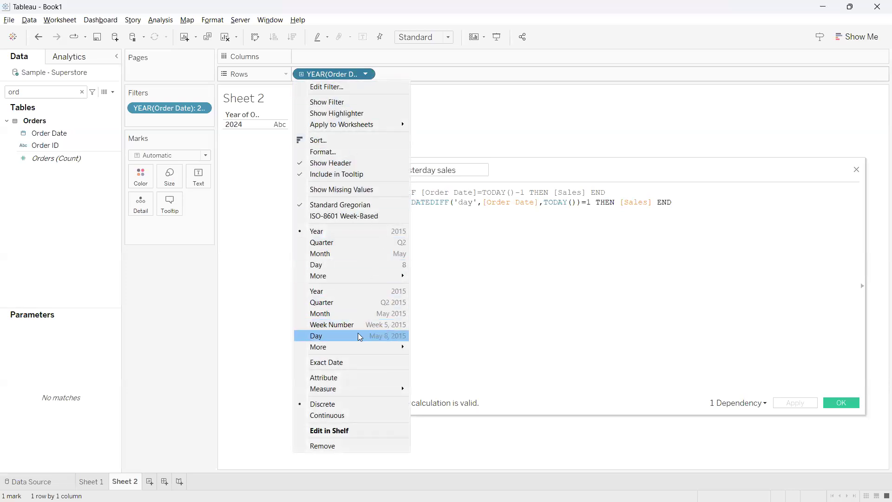
left_click(336, 362)
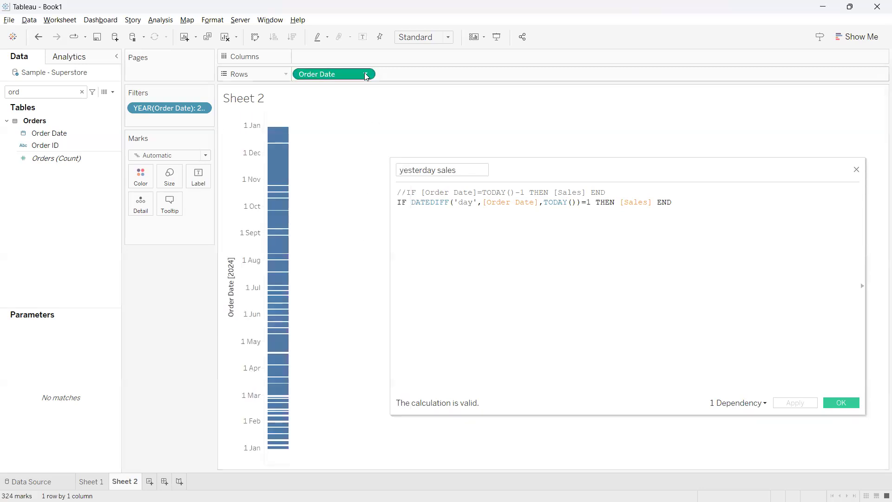
left_click(365, 74)
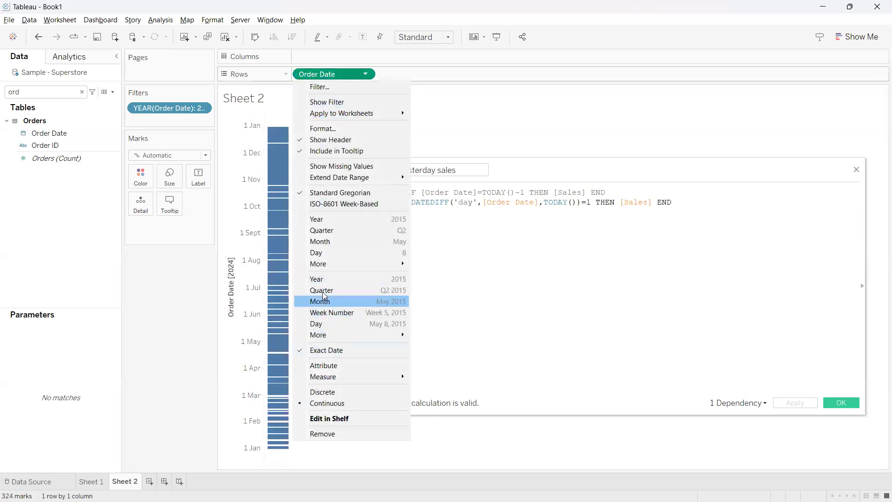
left_click(330, 391)
Search the fields for "sa", highlight the yesterday sales formulas for review, and add Sales to the date table
double_click(74, 92)
type("sa")
left_click_drag(671, 203, 380, 199)
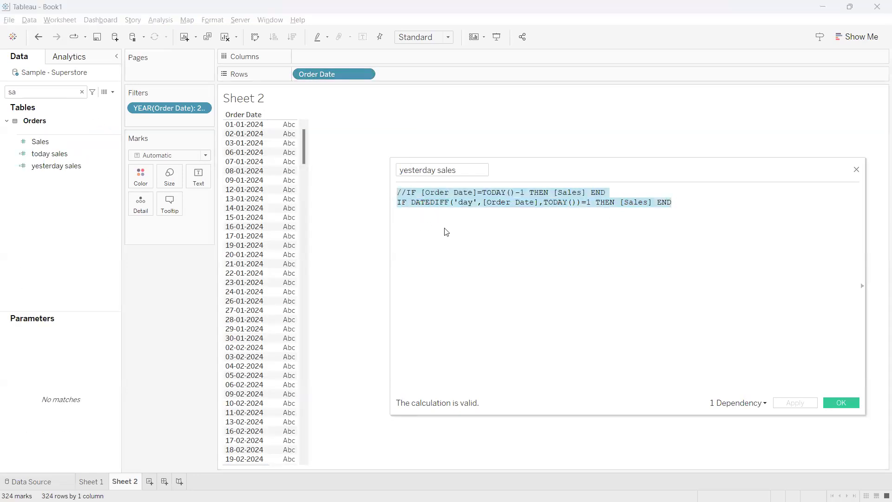
left_click(642, 220)
left_click_drag(673, 203, 385, 208)
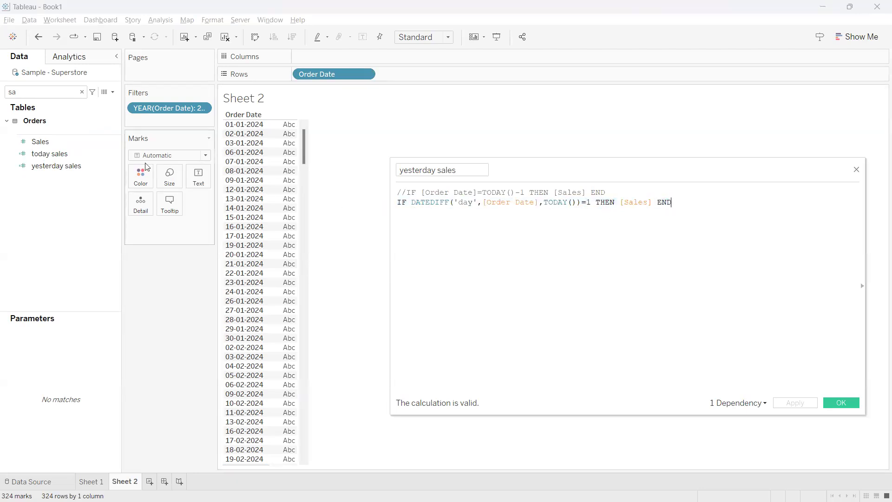
double_click(70, 142)
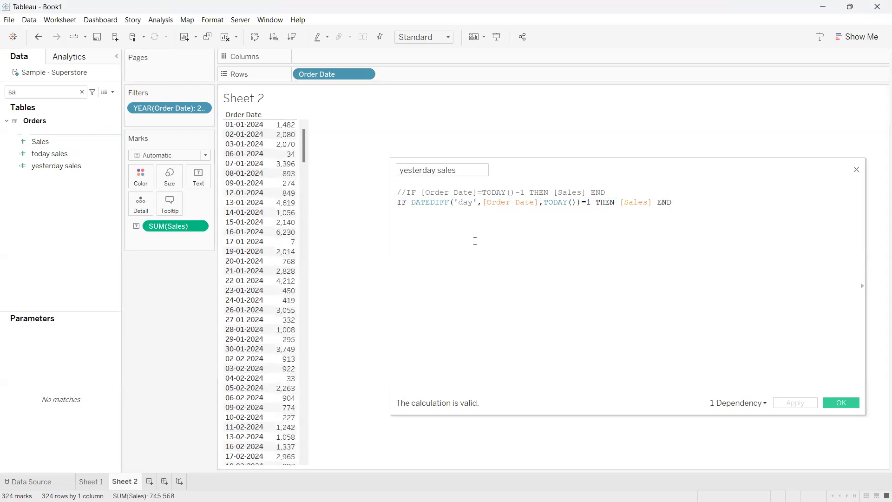
Look through the 2024 daily sales rows for yesterday's order date, 25-04-2024
scroll(294, 278, "down", 10)
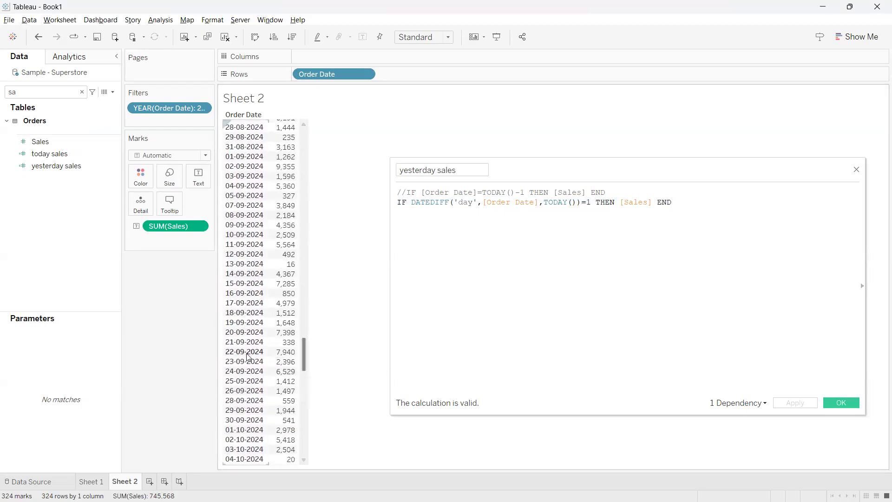
scroll(247, 357, "up", 5)
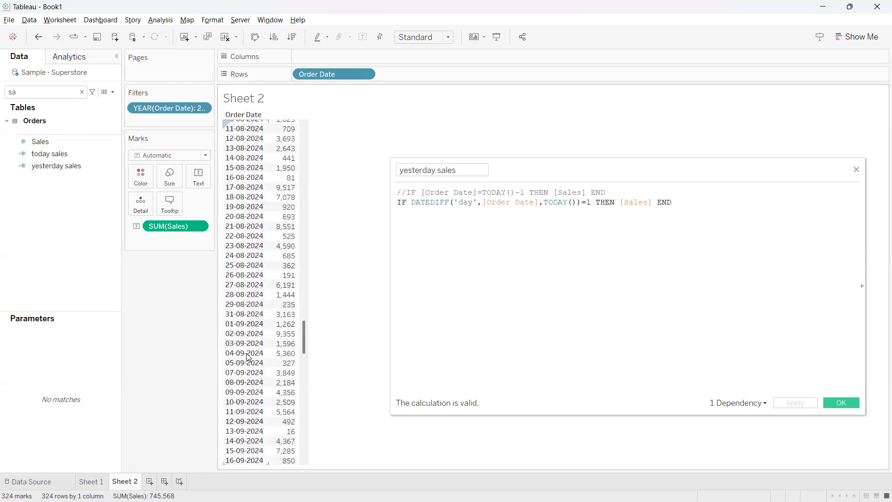
scroll(247, 357, "up", 10)
scroll(248, 357, "down", 1)
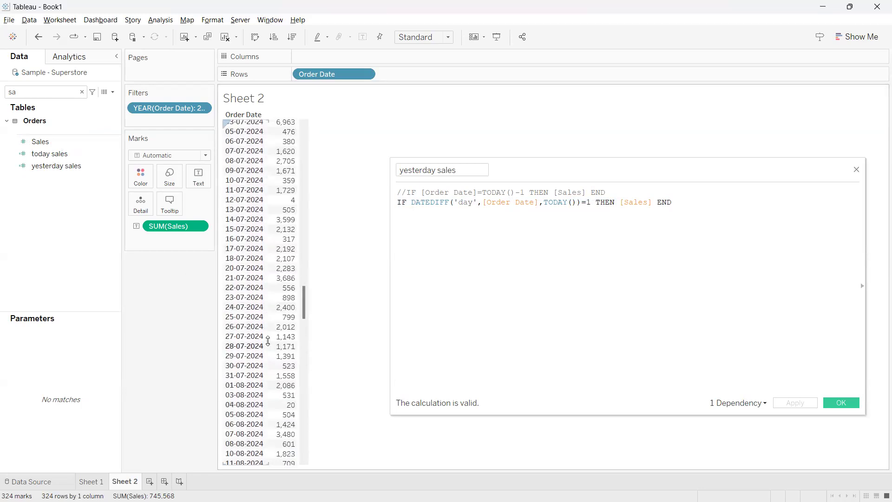
left_click(249, 321)
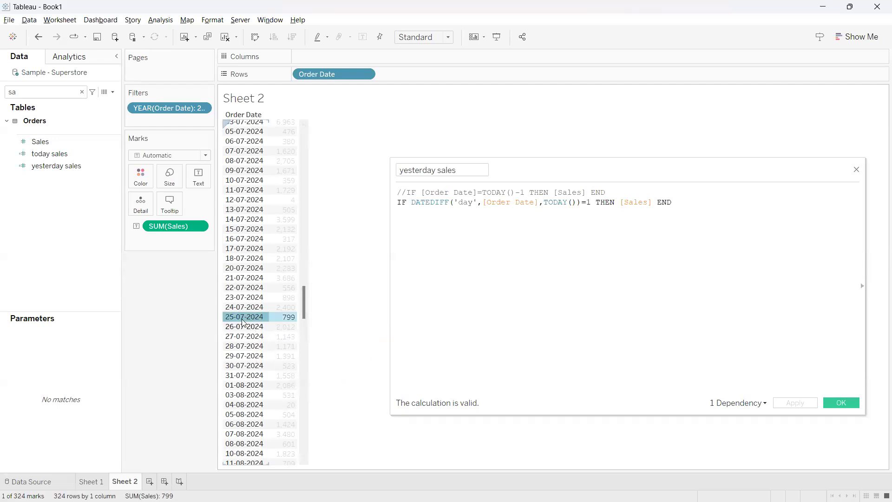
mouse_move(241, 322)
scroll(242, 321, "up", 15)
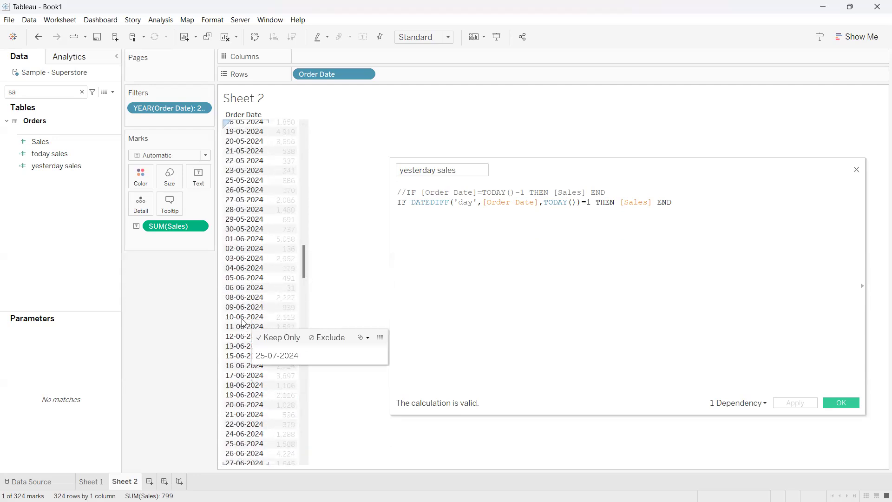
scroll(242, 322, "up", 8)
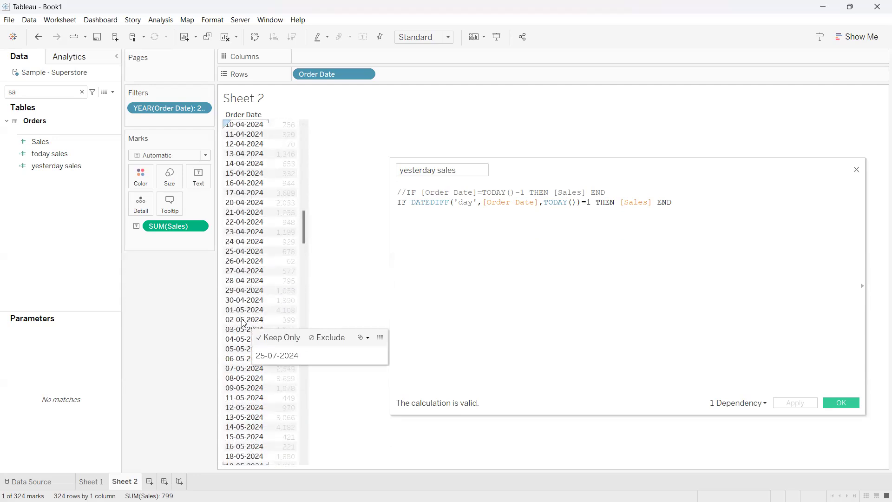
Keep only the 25-04-2024 row to view its sales, and undo that filter
left_click(243, 251)
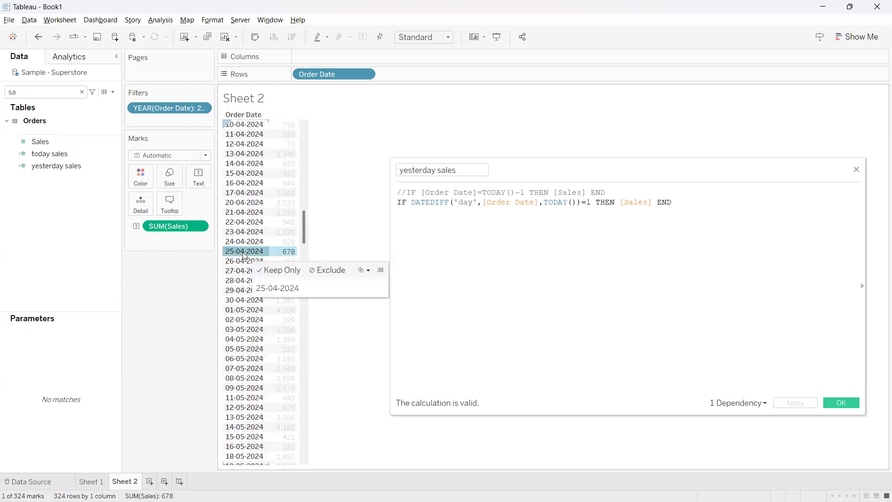
left_click(279, 270)
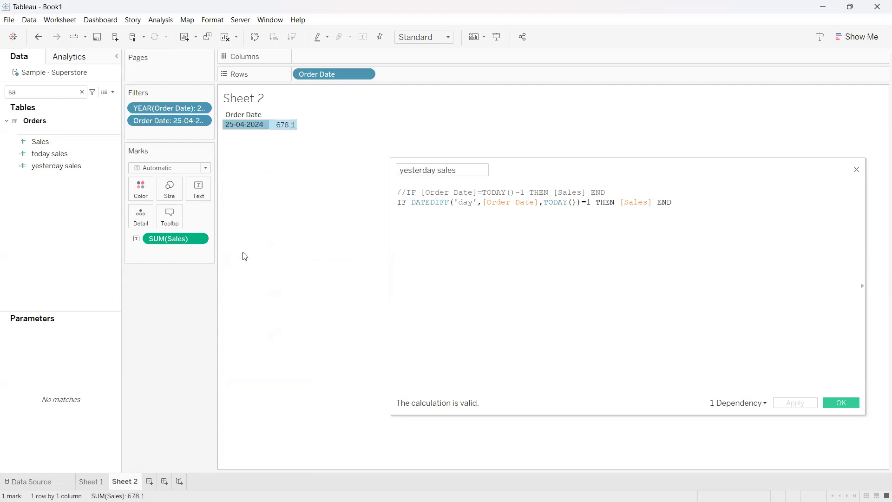
left_click(38, 37)
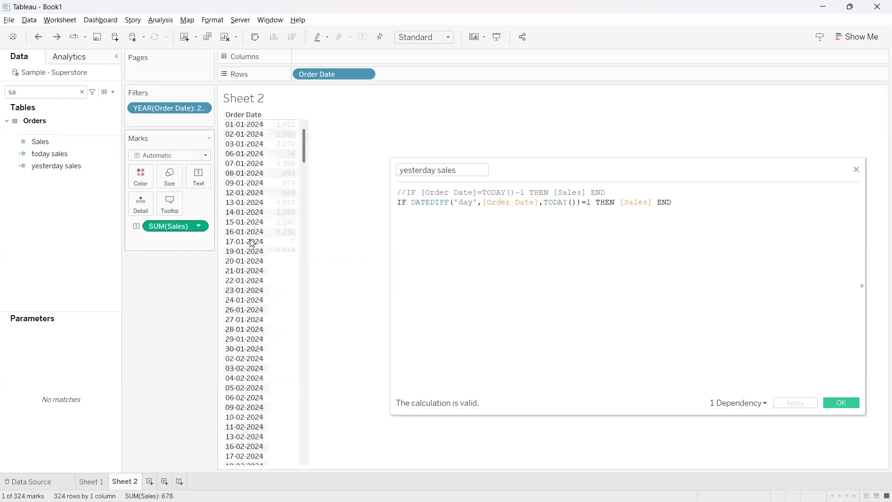
Select the 25-04-2024 row in the daily list and compare its sales with the yesterday sales value on Sheet 1
left_click(331, 308)
scroll(266, 315, "down", 1)
scroll(266, 316, "down", 20)
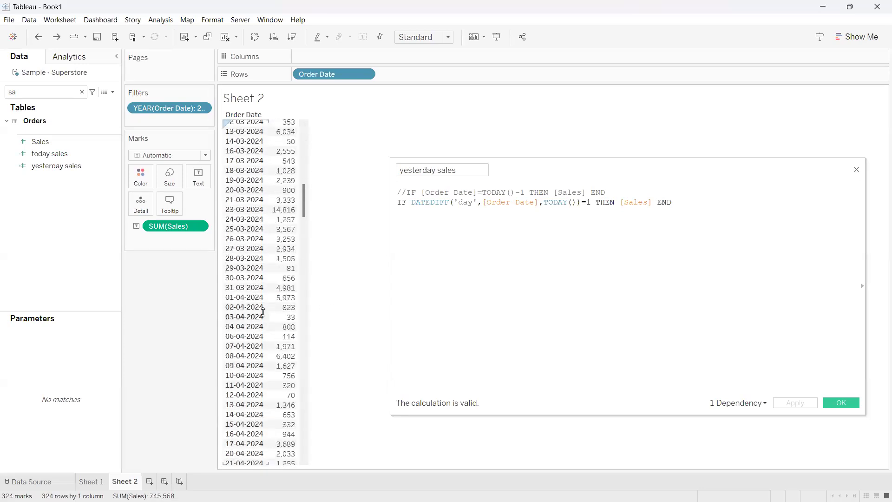
scroll(263, 312, "down", 3)
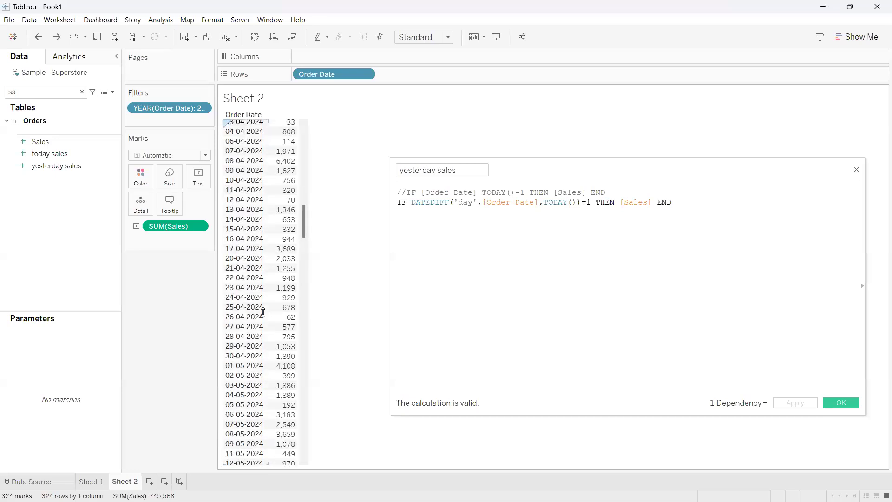
left_click(242, 308)
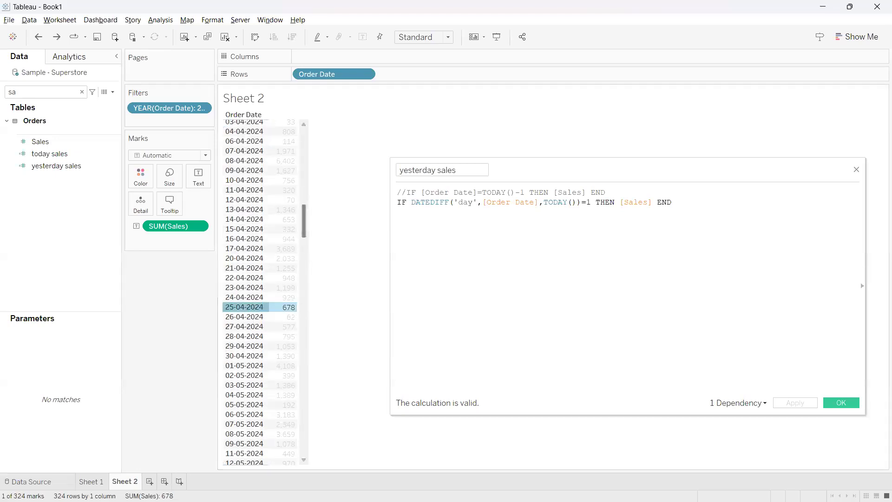
left_click(91, 481)
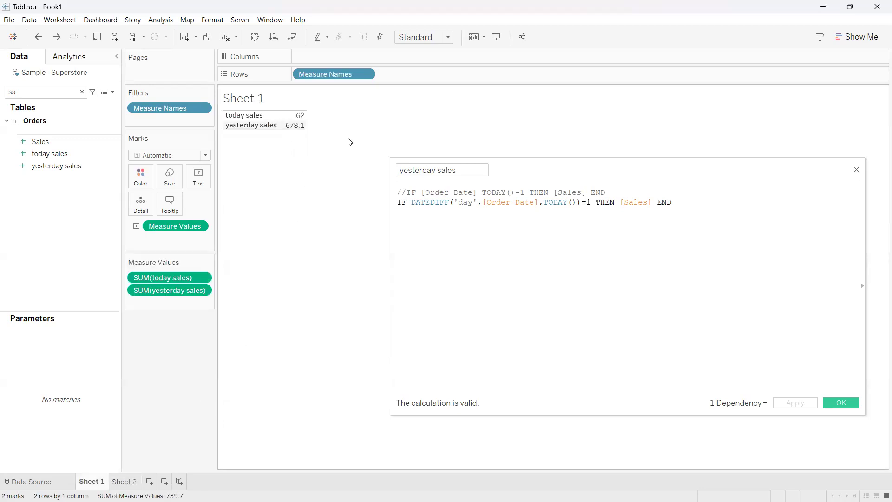
mouse_move(291, 129)
Format the yesterday sales measure as a custom number with 0 decimal places and close the formatting options
left_click(202, 290)
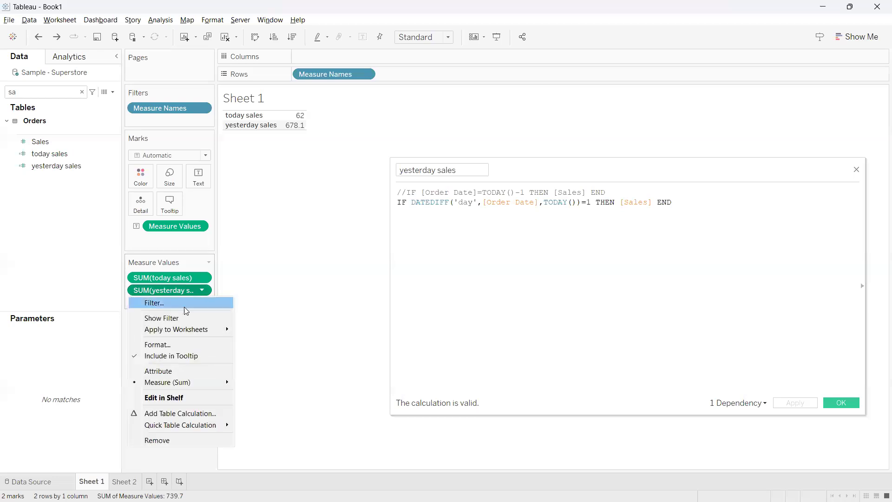
left_click(185, 344)
left_click(108, 126)
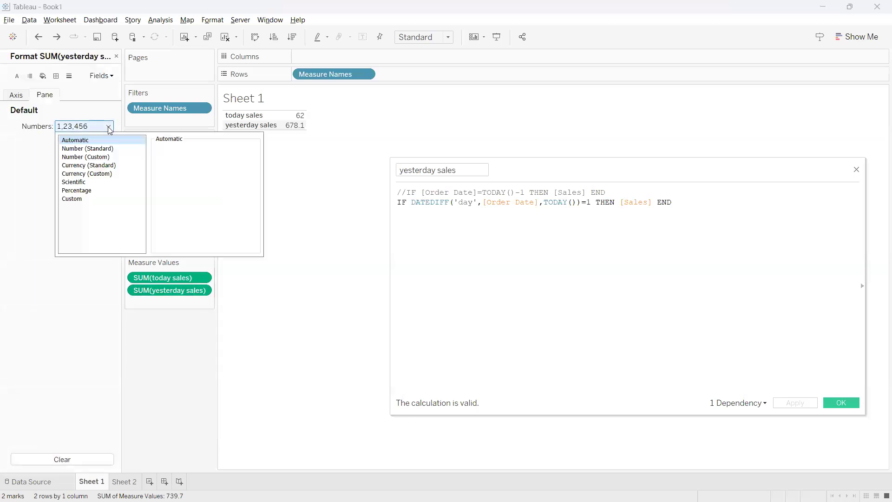
left_click(94, 157)
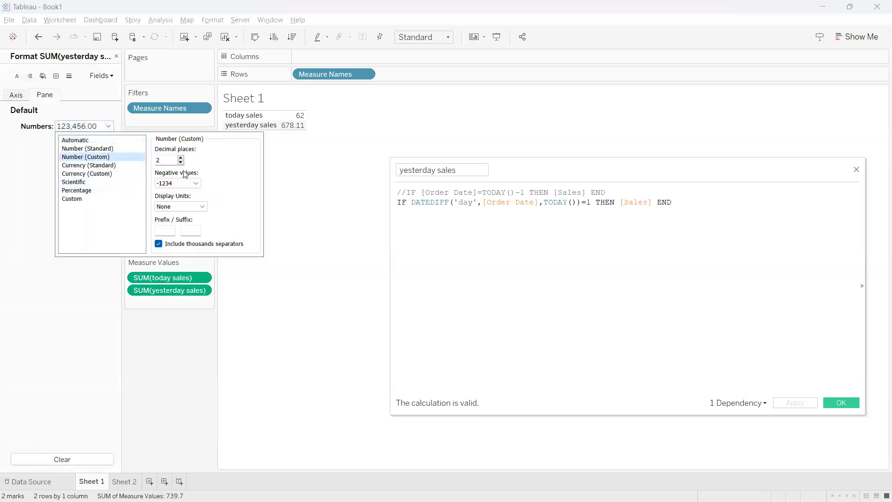
left_click(181, 162)
left_click(298, 195)
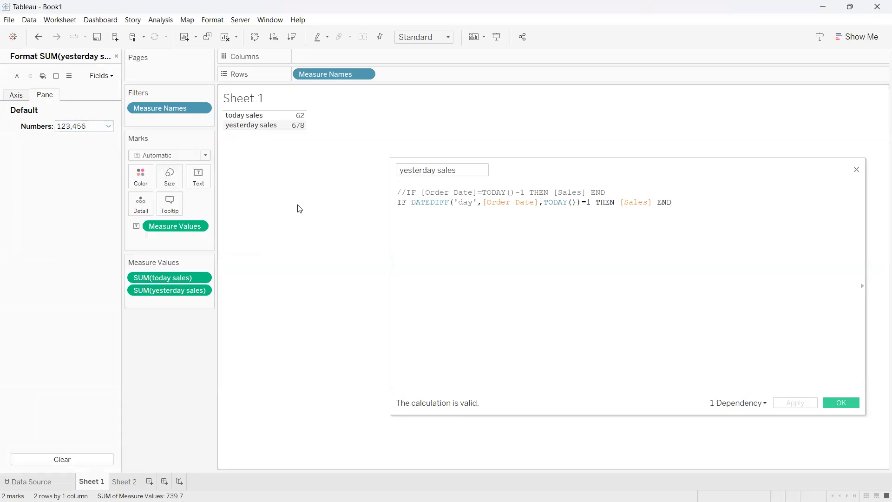
left_click(116, 56)
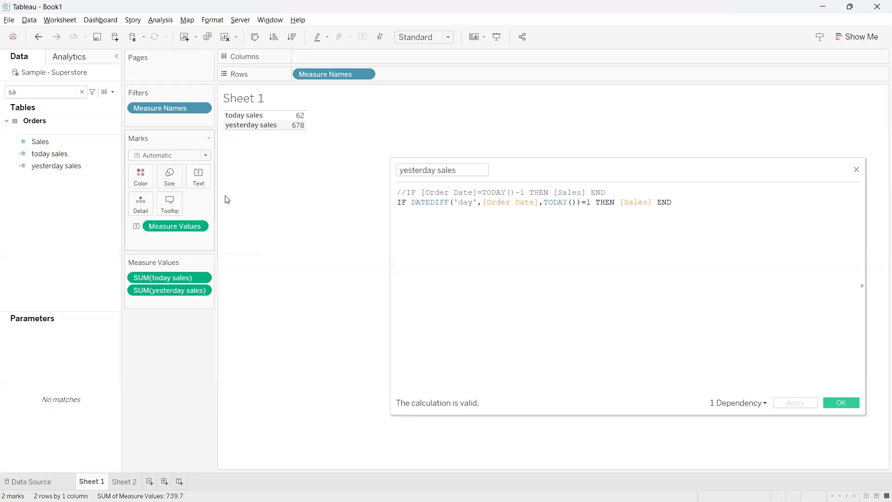
Review both yesterday sales formulas, switch to the Tableau Notes page in Chrome to check the Today vs Yesterday topic, and return to Tableau
left_click_drag(672, 202, 390, 185)
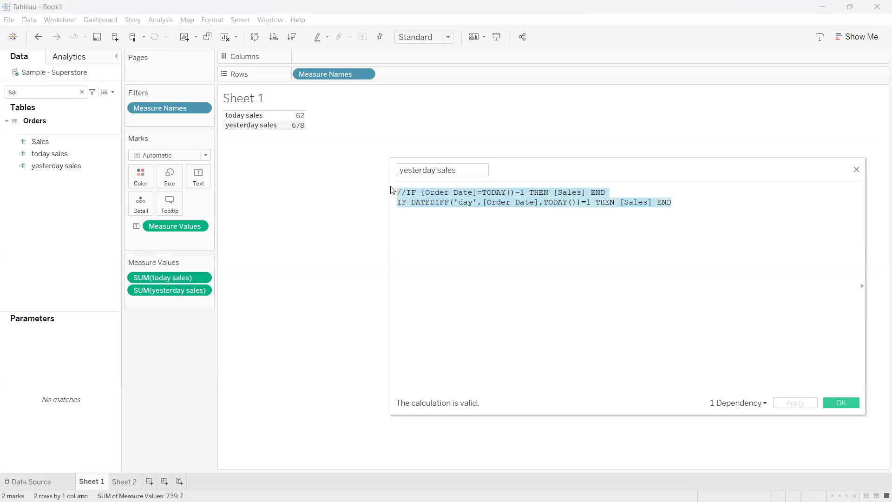
left_click(466, 231)
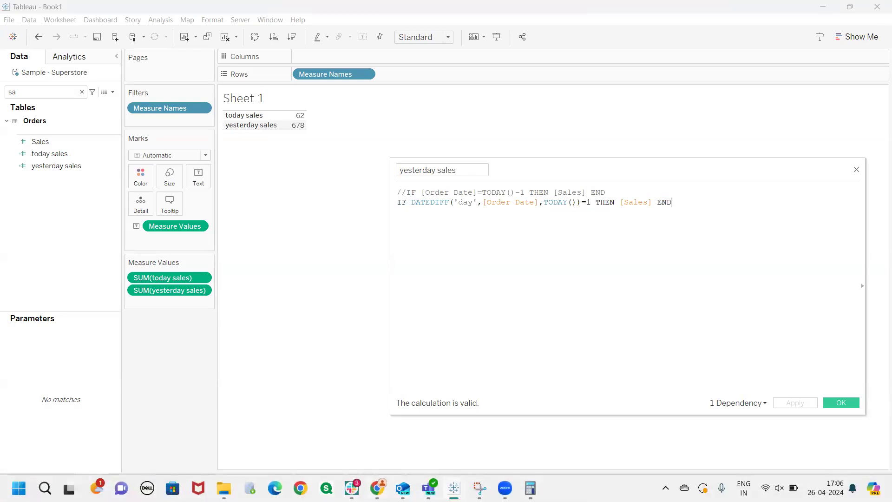
mouse_move(379, 487)
left_click(365, 403)
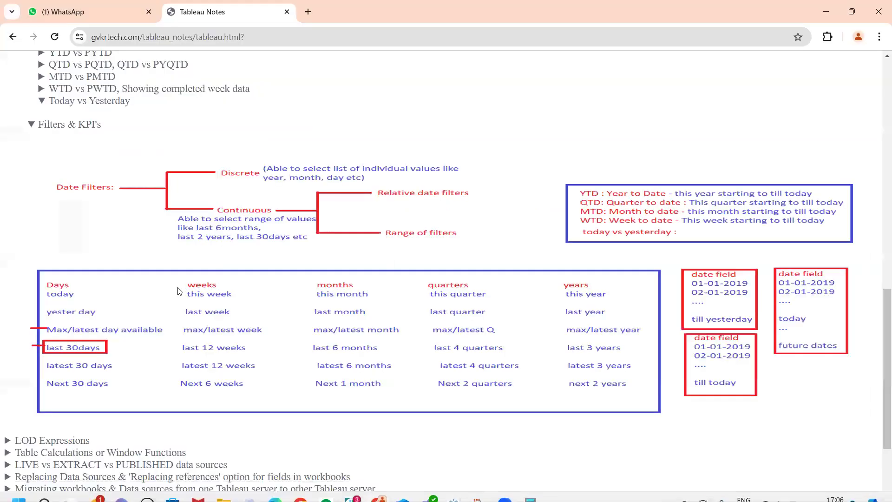
scroll(178, 291, "up", 1)
left_click_drag(49, 159, 133, 162)
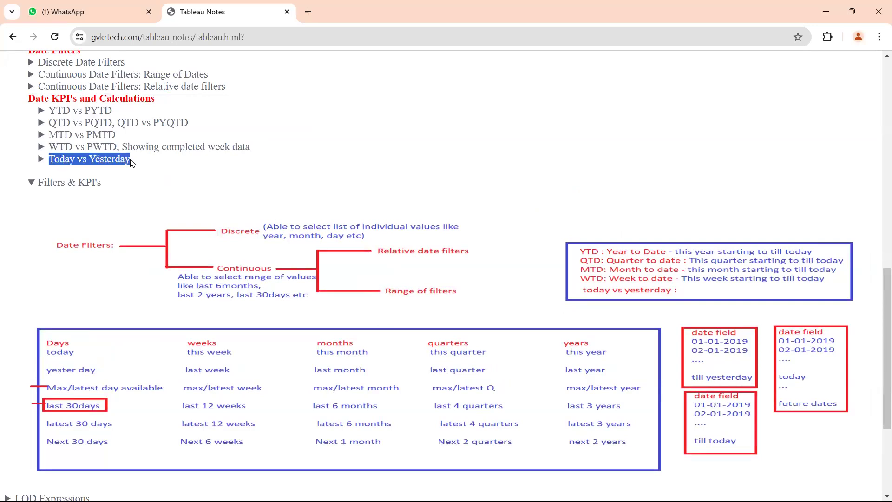
left_click(134, 162)
key("alt+Tab")
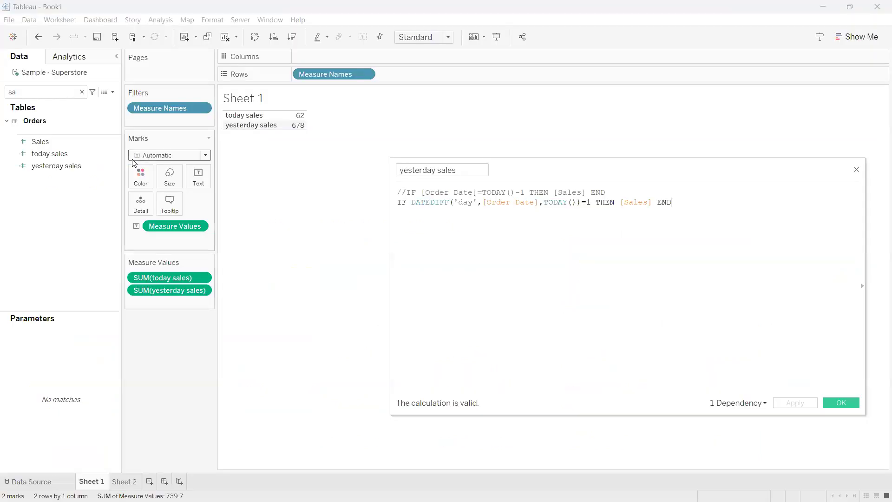
key("alt+Tab")
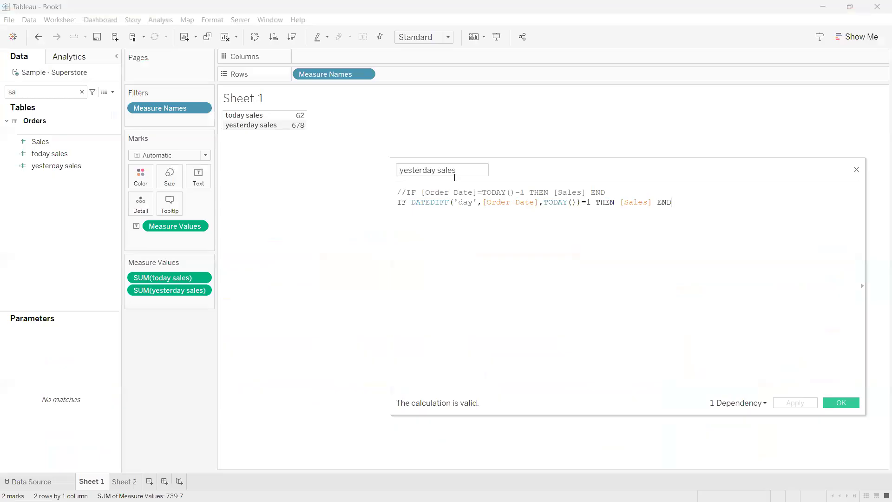
key("alt+Tab")
Open the Sheet 1 title for editing and add the line "1) today sales - yesday sales ?" below the sheet name, starting a line 2)
double_click(267, 103)
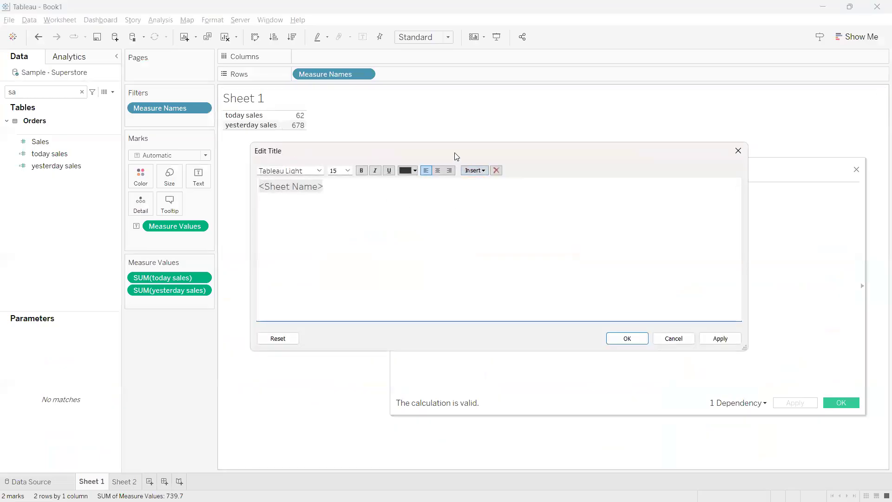
left_click_drag(457, 150, 475, 180)
left_click(383, 209)
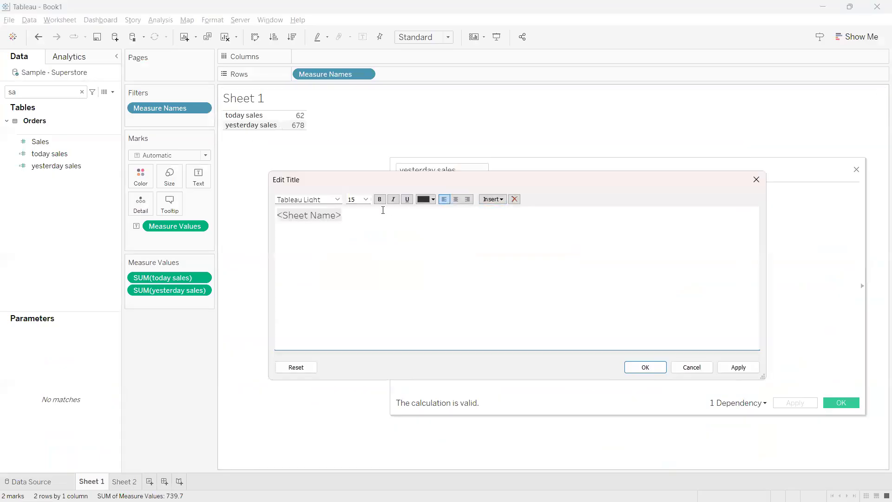
type("1)")
type(" today")
type(" sales")
type(" - ye")
type("sday sales")
type(" ? ")
type("2)")
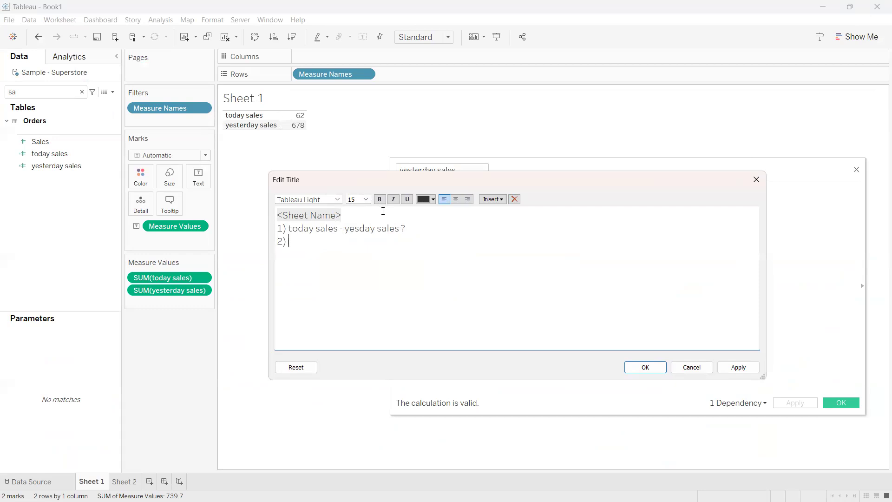
Insert "diff =" before "today sales" in line 1 of the title and review the parts of that formula
left_click_drag(400, 228, 291, 228)
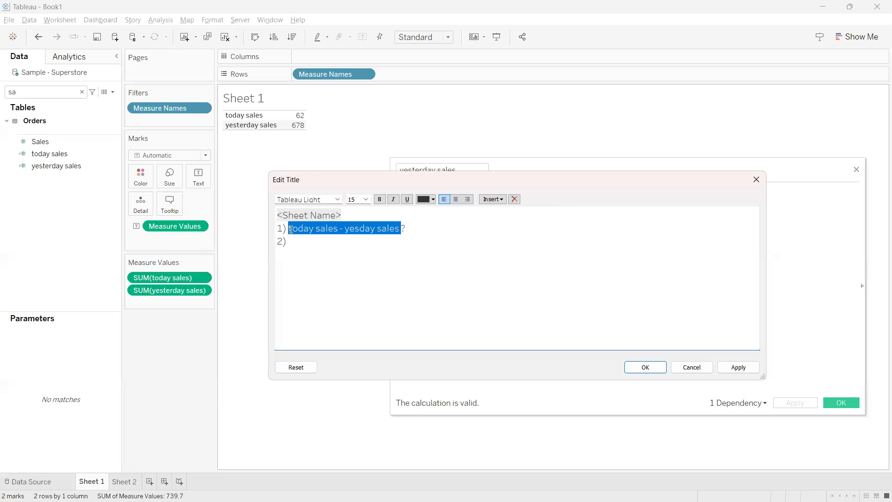
left_click(290, 229)
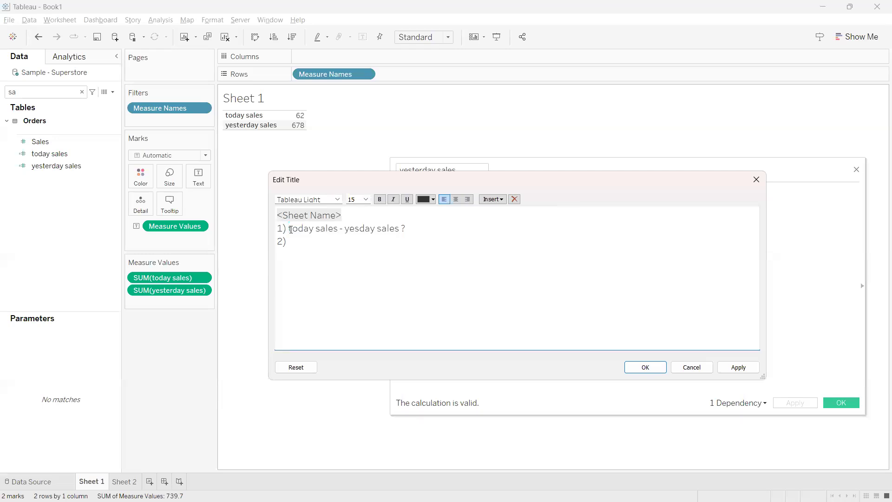
type("diff -")
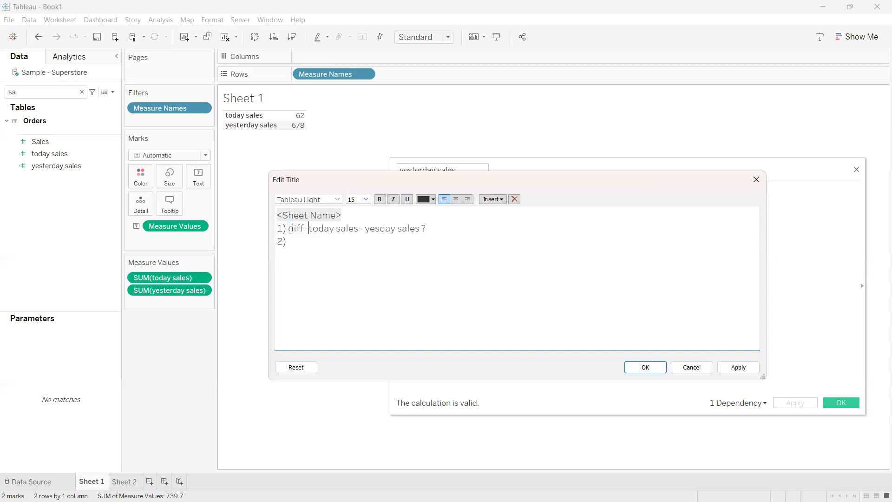
key("BackSpace")
type("=")
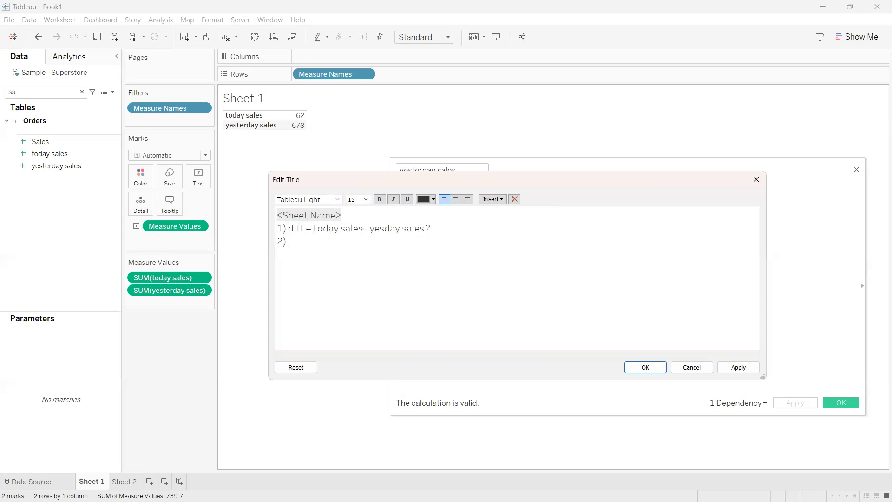
left_click_drag(304, 230, 292, 231)
left_click(318, 249)
left_click_drag(303, 229, 289, 229)
left_click_drag(370, 229, 431, 230)
Complete title line 2 as "% diff = diff/yestday *100 ?" and start a line 3)
left_click(318, 241)
type("diff")
key("BackSpace")
key("BackSpace")
key("BackSpace")
key("BackSpace")
type("% diff")
type(" =")
type(" diff")
type("/")
type("yestday")
type(" *100")
type(" ? ")
type("3)")
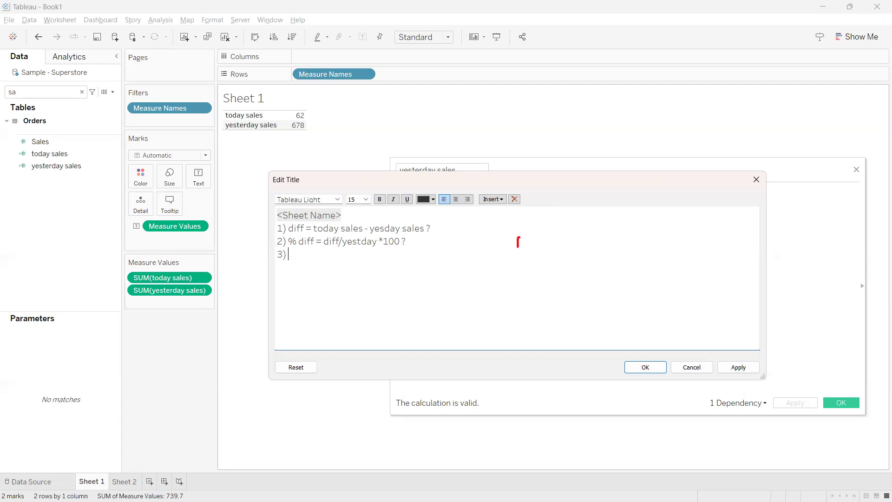
mouse_move(524, 235)
left_mouse_down()
mouse_move(529, 247)
mouse_move(538, 237)
mouse_move(529, 235)
mouse_move(530, 216)
mouse_move(567, 222)
mouse_move(575, 211)
mouse_move(576, 228)
mouse_move(595, 242)
mouse_move(611, 229)
left_mouse_up()
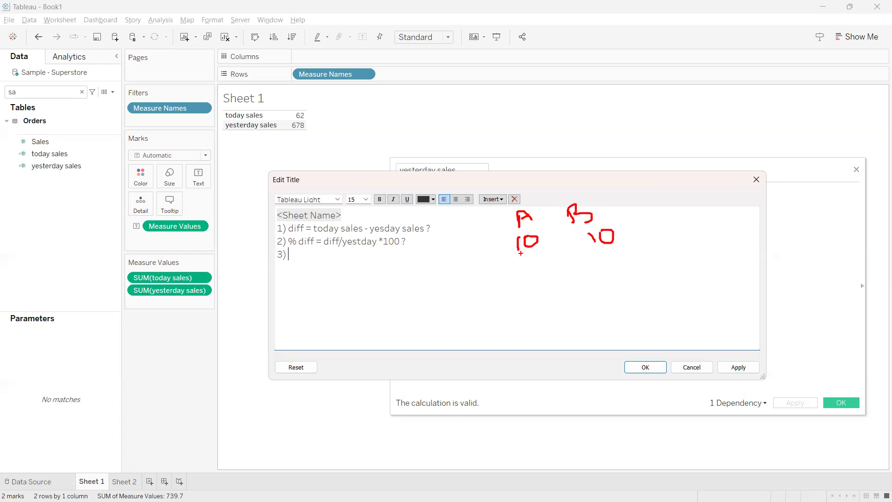
left_click_drag(521, 253, 540, 250)
left_click_drag(598, 253, 619, 249)
left_click_drag(553, 226, 555, 255)
left_click_drag(632, 225, 690, 232)
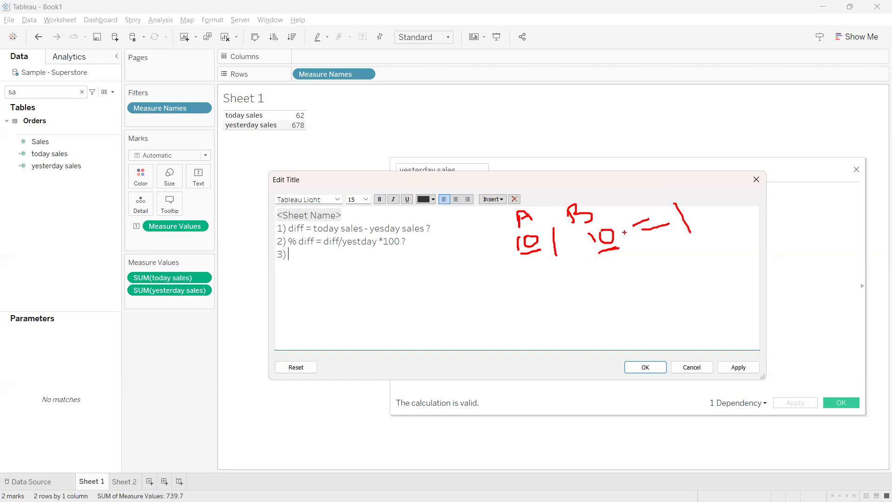
left_click_drag(540, 278, 547, 304)
mouse_move(556, 274)
left_mouse_down()
mouse_move(552, 293)
mouse_move(557, 275)
mouse_move(592, 299)
mouse_move(636, 285)
mouse_move(631, 270)
mouse_move(668, 263)
left_mouse_up()
left_click_drag(666, 277, 692, 270)
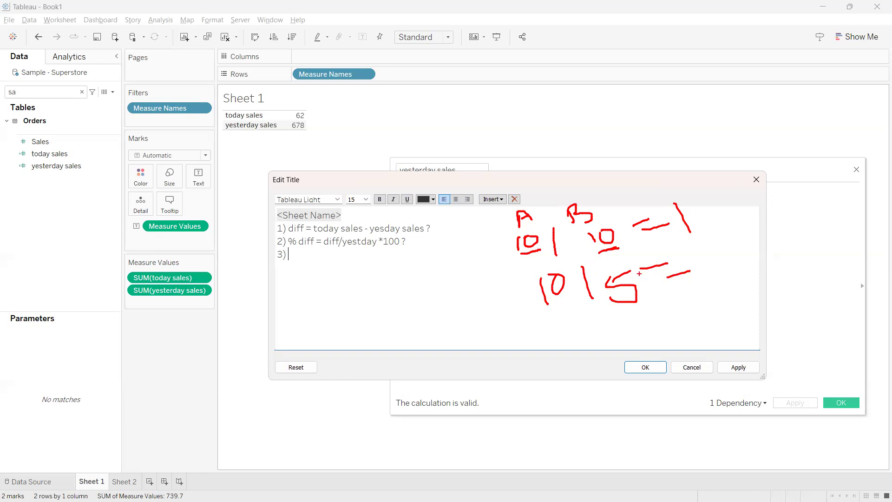
mouse_move(697, 243)
left_mouse_down()
mouse_move(685, 253)
mouse_move(709, 269)
mouse_move(740, 263)
left_mouse_up()
mouse_move(305, 113)
left_mouse_down()
mouse_move(314, 108)
mouse_move(310, 125)
mouse_move(325, 115)
left_mouse_up()
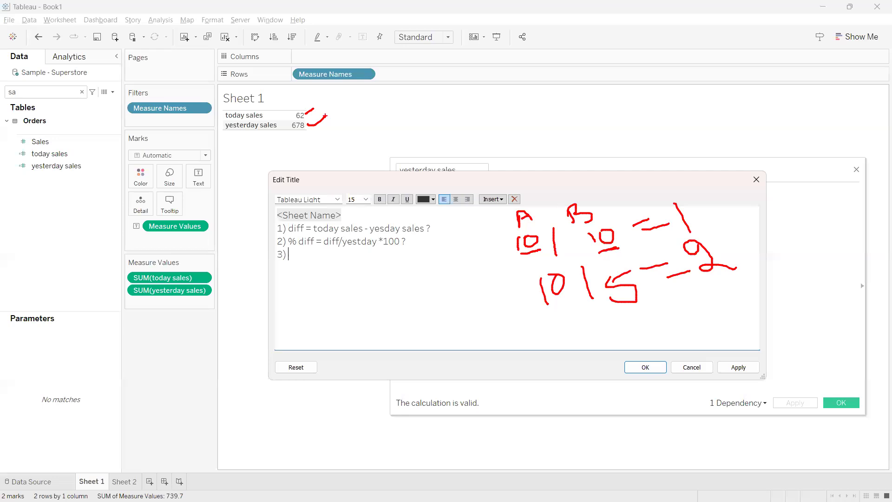
key("Escape")
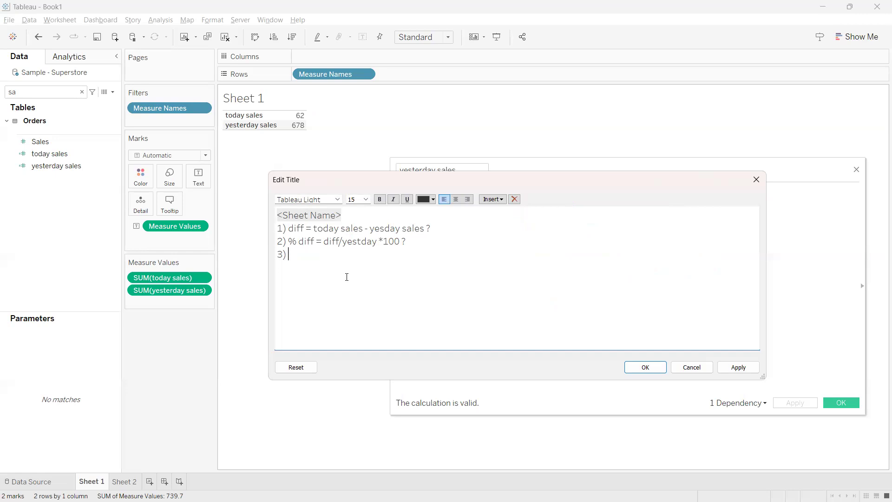
Complete title line 3 as "today vs yesday = today/yesday *100?"
type("today")
key("BackSpace")
type("vs yesday = today/yesday")
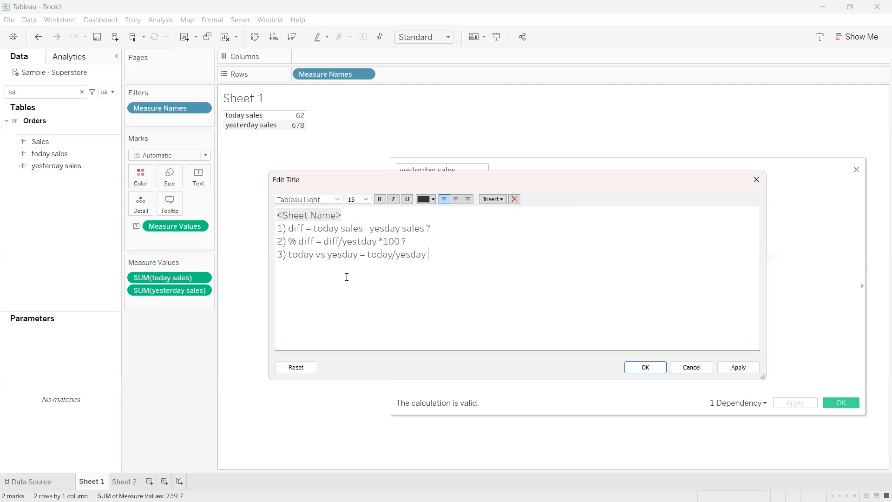
type(" *100?")
Add the heading "YTD vs PYTD:" below the three title questions, followed by the line "1) diff = ytd - pytd"
left_click_drag(454, 254, 276, 231)
left_click(346, 259)
type("YTD vs PYTD:")
key("Return")
type("1) diff = ytd - pytd")
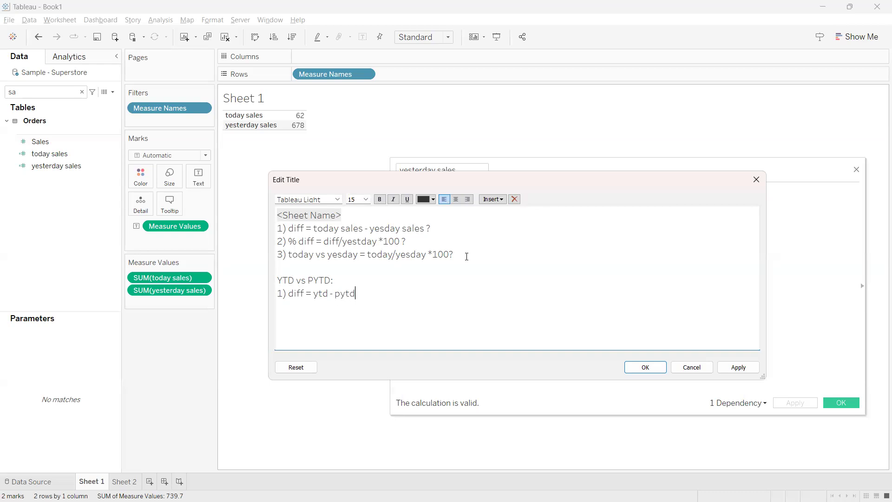
Add the line "2) % diff = diff/pytd?" under the YTD vs PYTD heading in the title
key("Return")
type("2) % diff = diff/pytd?")
key("Return")
Add the line "3) ytd/pytd ?" under the YTD vs PYTD heading and save the sheet title
type("3)")
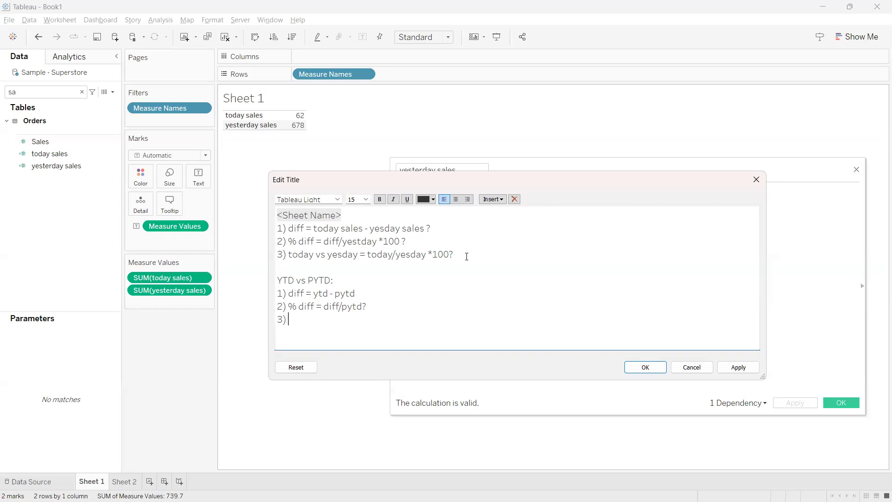
type("ytd/pytd ?")
left_click(645, 367)
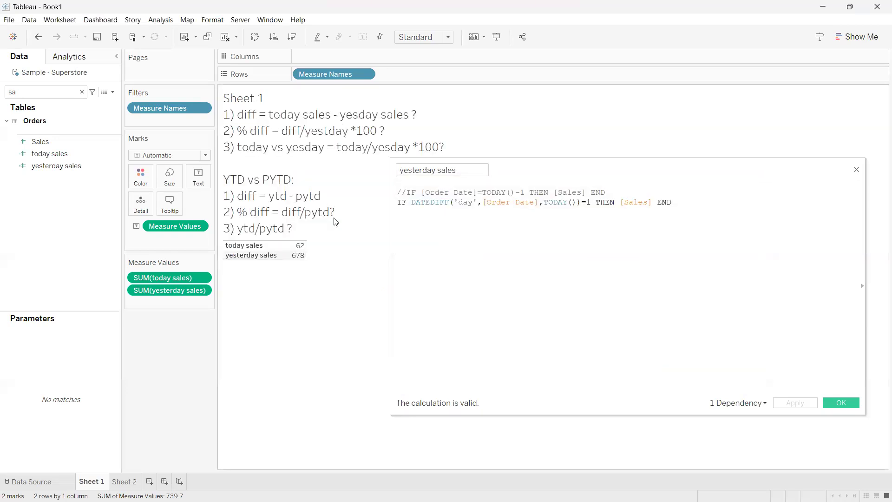
Close the yesterday sales calculation and write a new calculated field with the formula SUM([today sales]) - SUM([yesterday sales])
left_click(521, 161)
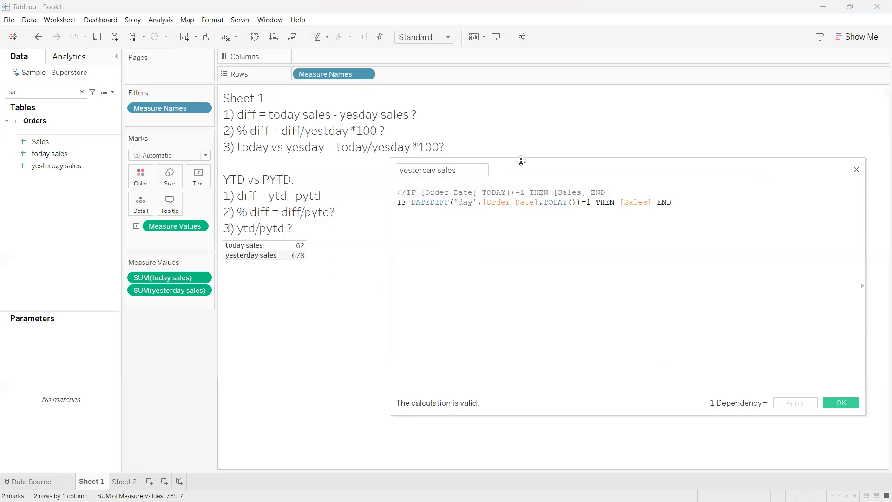
left_click_drag(521, 161, 532, 151)
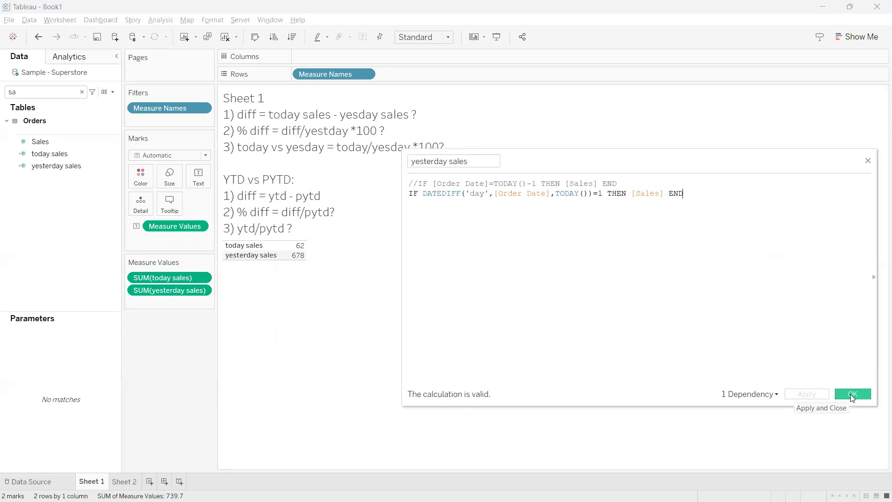
left_click(852, 394)
left_click(112, 92)
left_click(100, 101)
left_click_drag(523, 161, 527, 183)
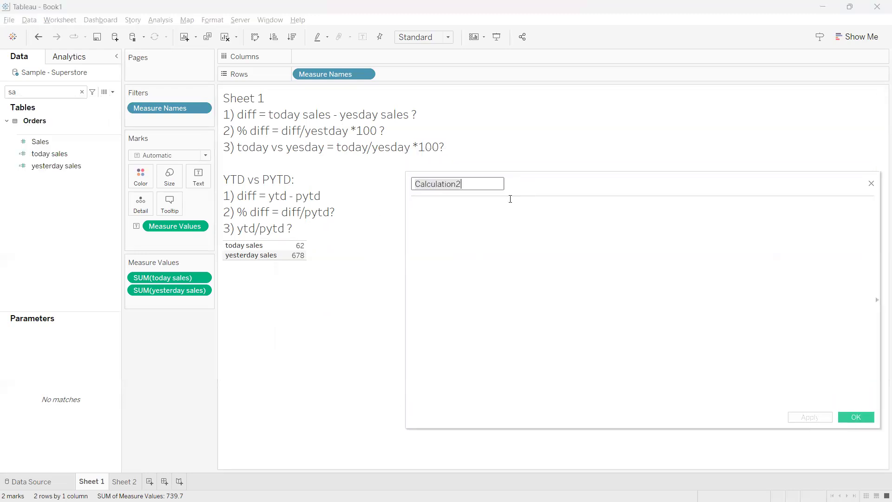
left_click(468, 231)
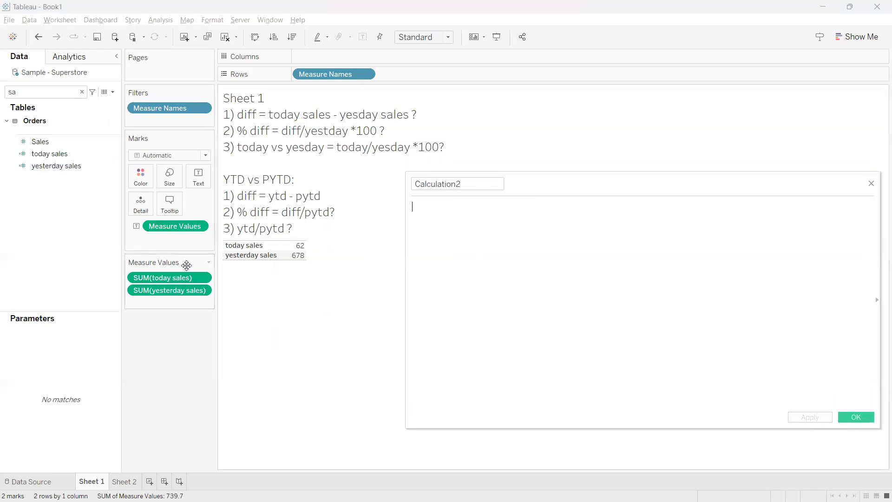
left_click_drag(179, 281, 465, 245)
type("-")
left_click_drag(169, 290, 473, 245)
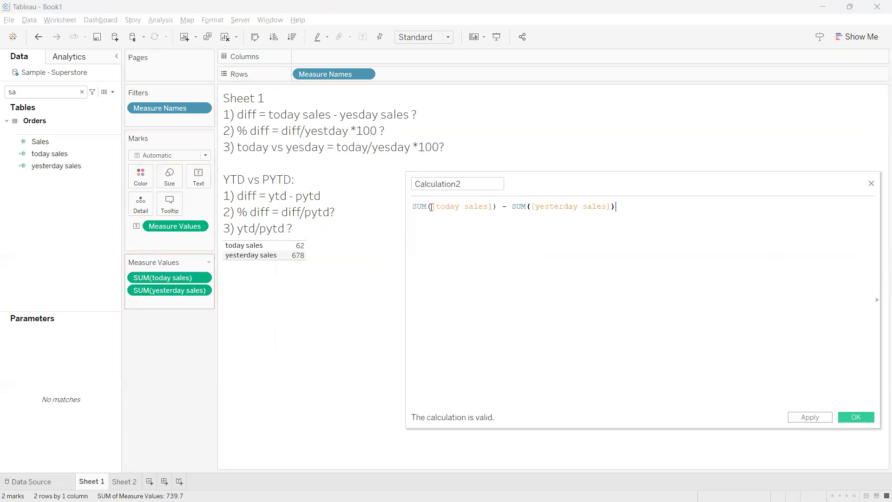
Review how the two SUM terms in the difference formula match the today sales and yesterday sales measures in the view
left_click_drag(426, 206, 412, 206)
left_click(473, 245)
left_click_drag(488, 207, 432, 207)
left_click(493, 238)
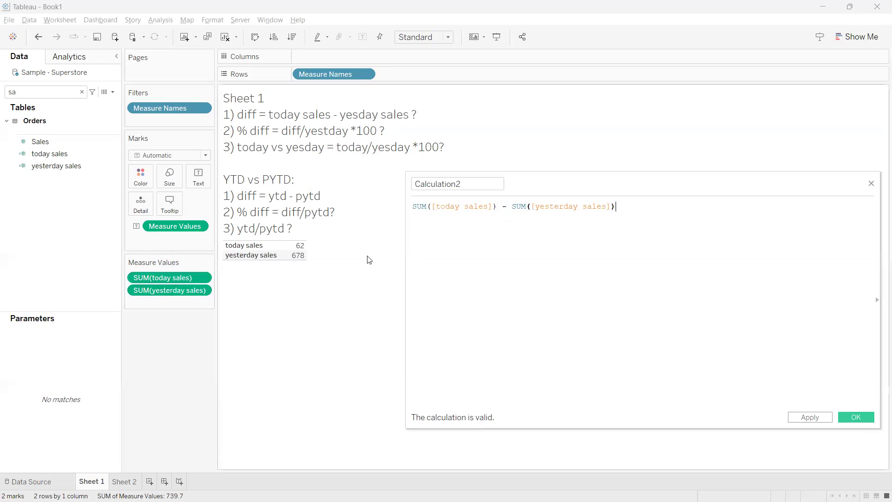
mouse_move(302, 243)
left_mouse_down()
mouse_move(320, 254)
mouse_move(339, 228)
left_mouse_up()
mouse_move(153, 273)
left_mouse_down()
mouse_move(167, 286)
mouse_move(135, 269)
left_mouse_up()
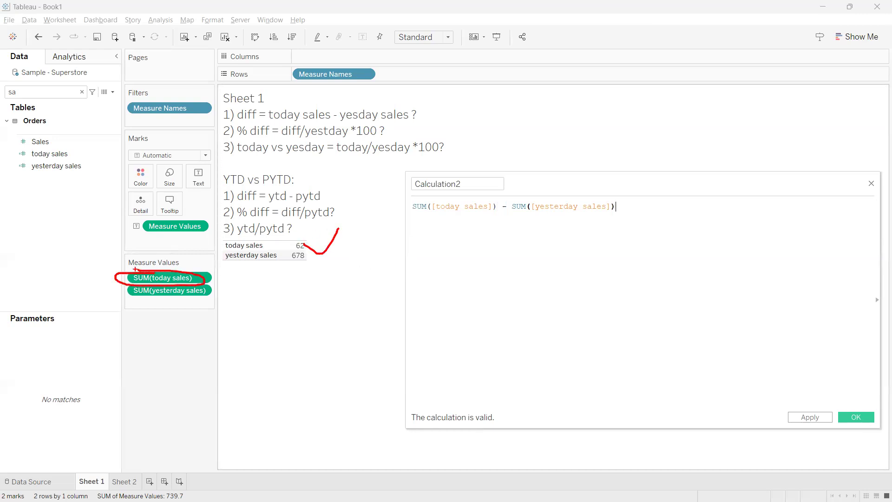
left_click_drag(405, 223, 486, 218)
left_click_drag(227, 267, 310, 265)
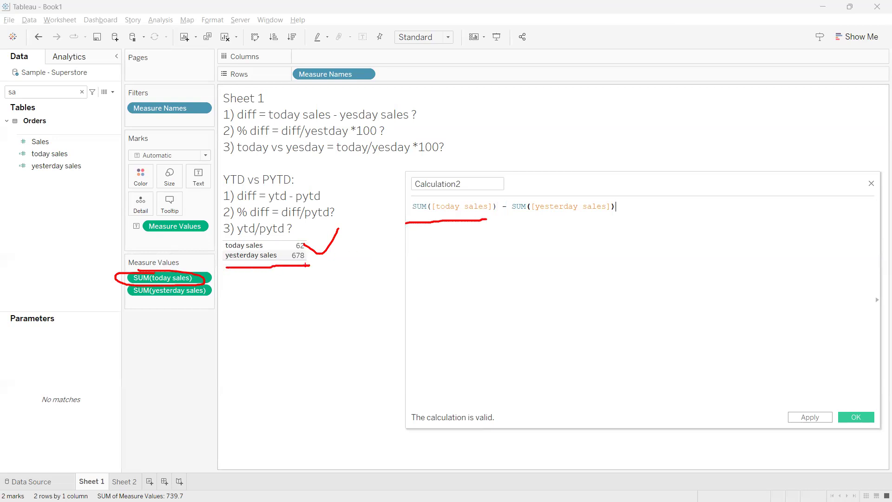
mouse_move(216, 275)
left_mouse_down()
mouse_move(216, 293)
mouse_move(146, 297)
mouse_move(217, 299)
left_mouse_up()
left_click_drag(519, 212, 596, 217)
key("Escape")
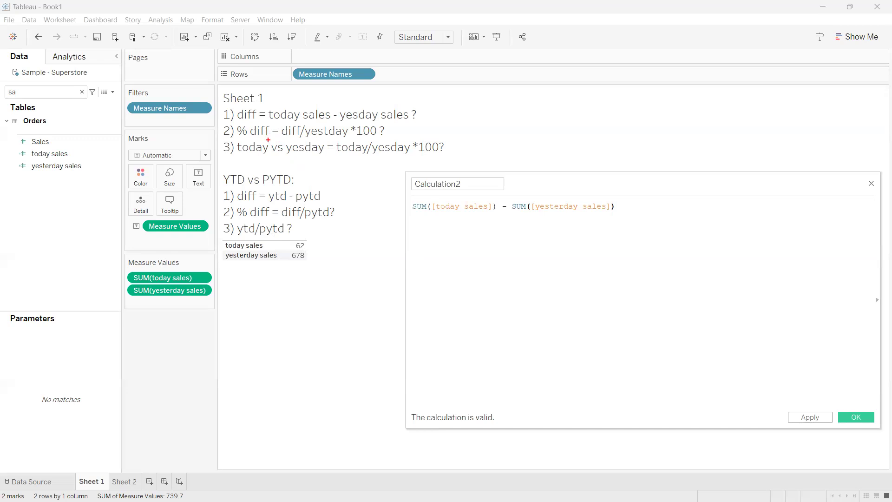
Review the % diff and today/yesday formulas in the title and save the new difference calculation
left_click_drag(233, 144, 390, 141)
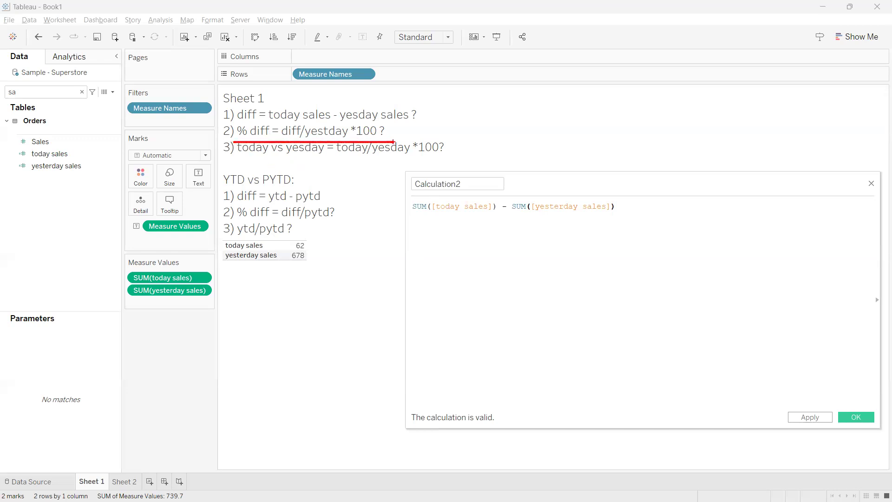
left_click_drag(335, 160, 426, 159)
key("Escape")
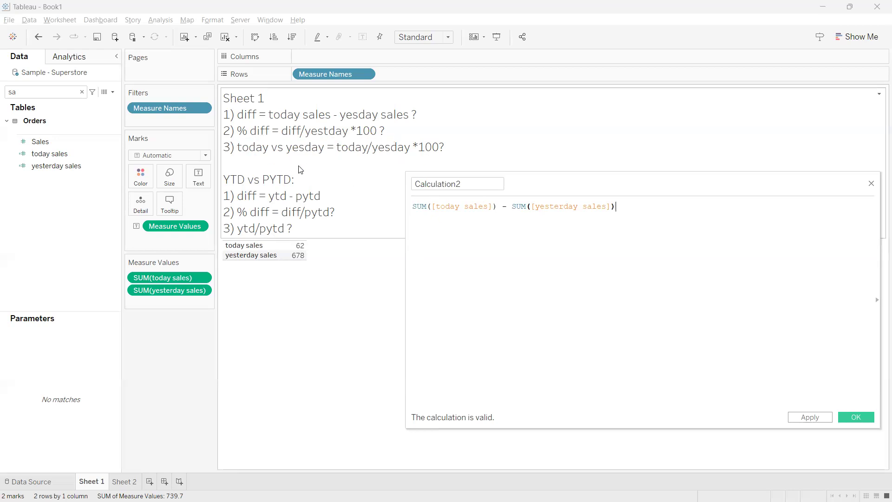
left_click(852, 416)
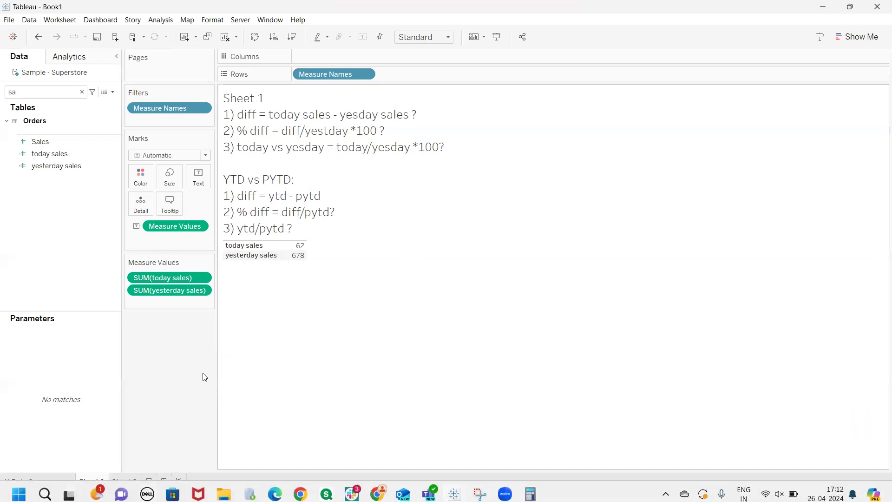
Add a new worksheet and switch to the Tableau Notes page in Chrome to check the date filters and KPI table
left_click(151, 481)
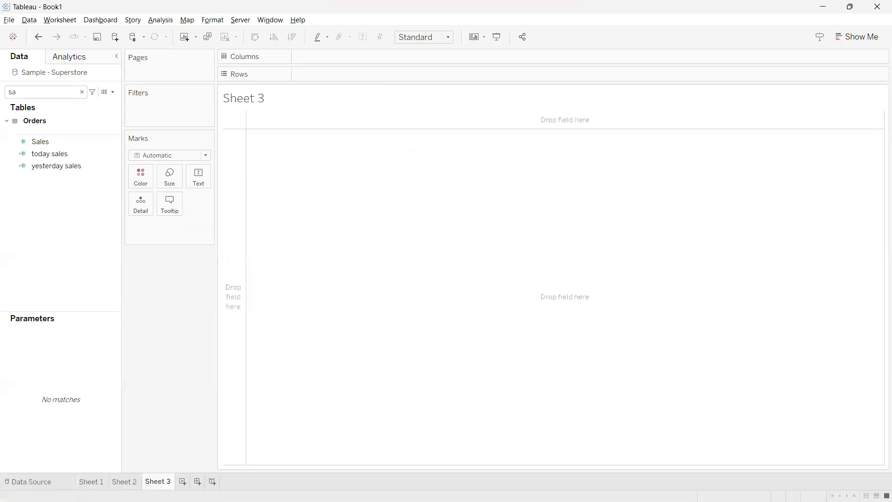
mouse_move(402, 488)
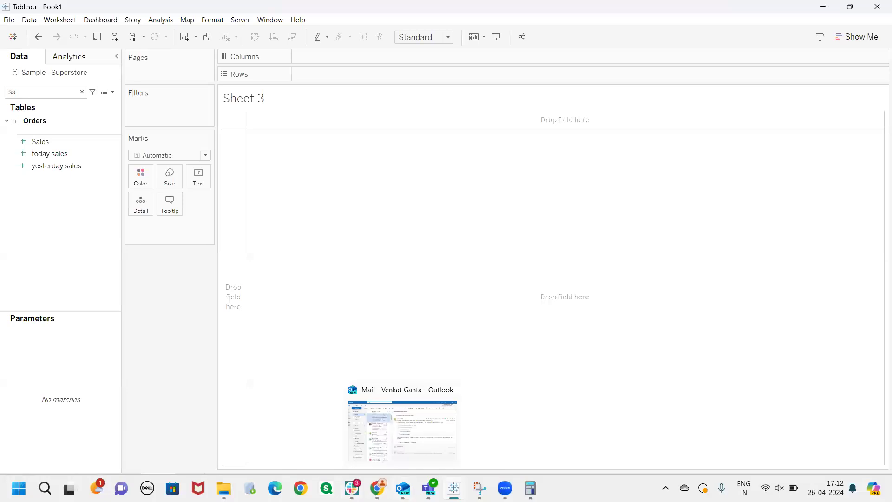
mouse_move(352, 488)
mouse_move(454, 488)
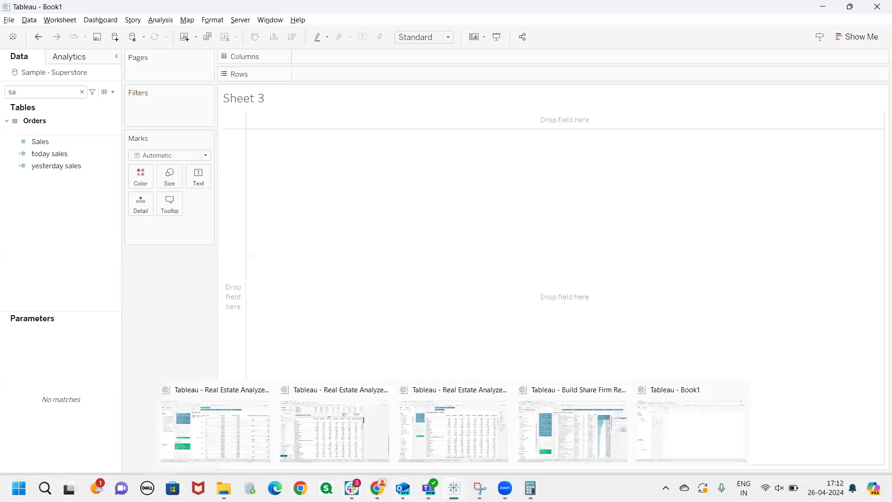
left_click(377, 487)
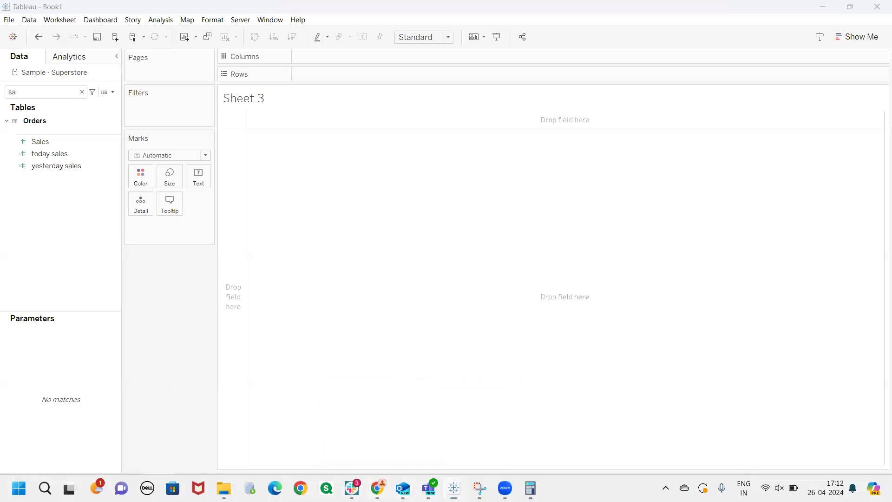
scroll(485, 371, "down", 1)
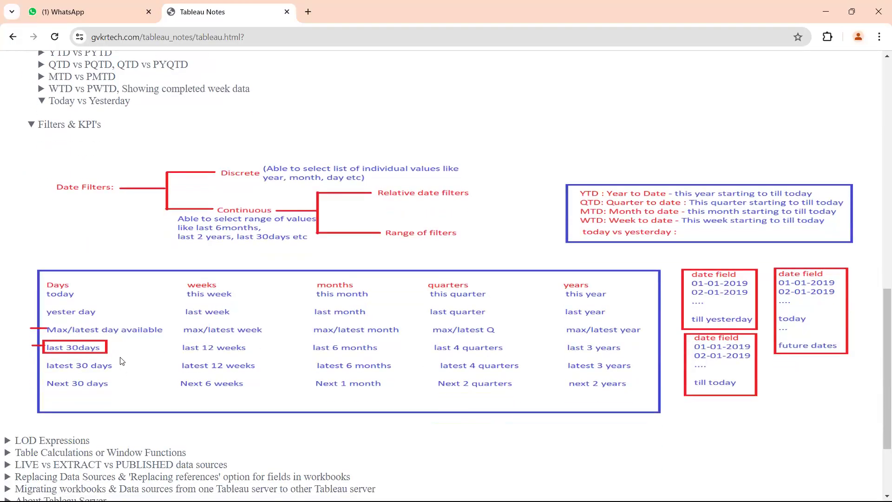
Return to Tableau and inspect the daily sales by order date on Sheet 2 around 23-04-2024 to 25-04-2024, widening the table
key("alt+Tab")
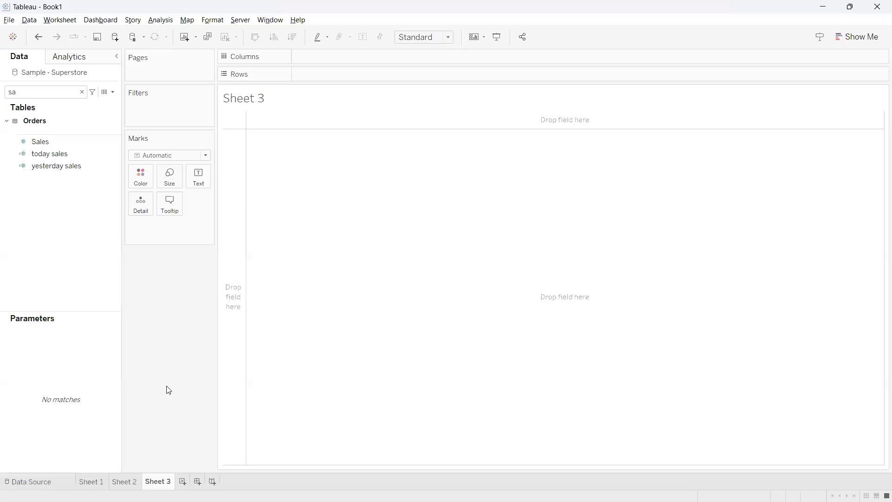
left_click(136, 481)
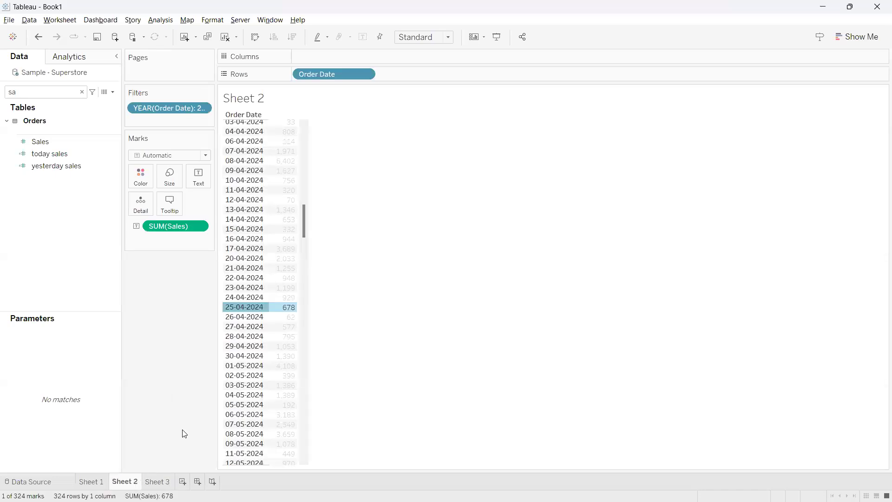
left_click(253, 309)
left_click(268, 290)
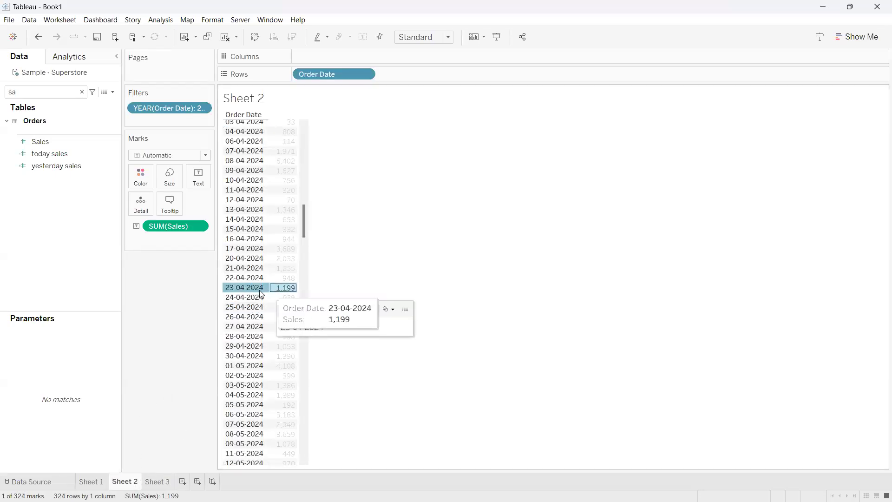
left_click(268, 289)
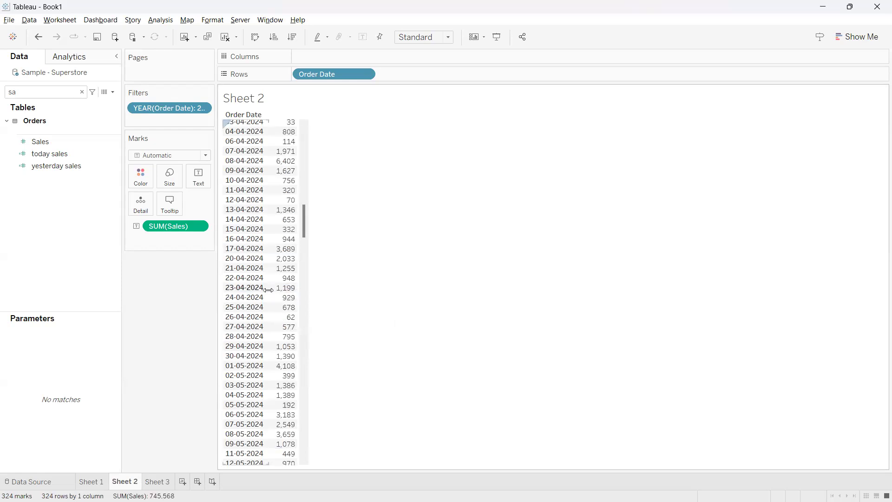
key("ctrl+Right")
left_click_drag(338, 228, 365, 296)
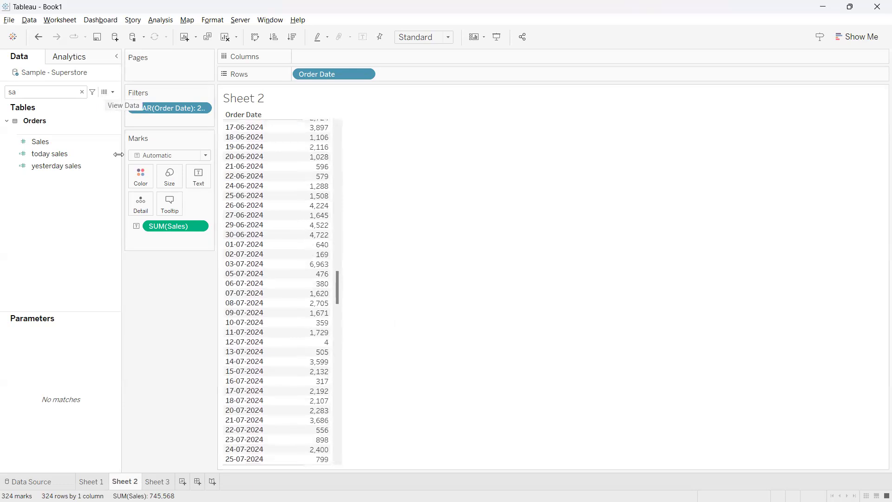
Search the data fields for "yes" on Sheet 3 and review the yesterday sales formula
left_click(159, 481)
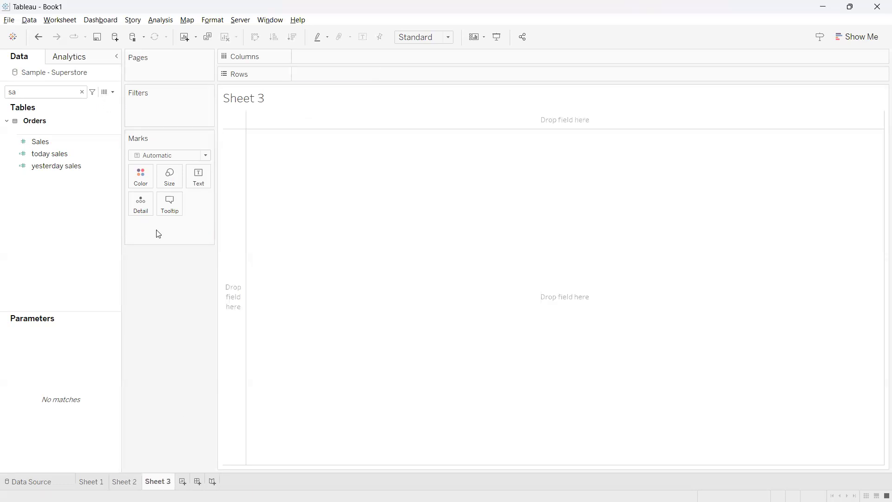
left_click(82, 92)
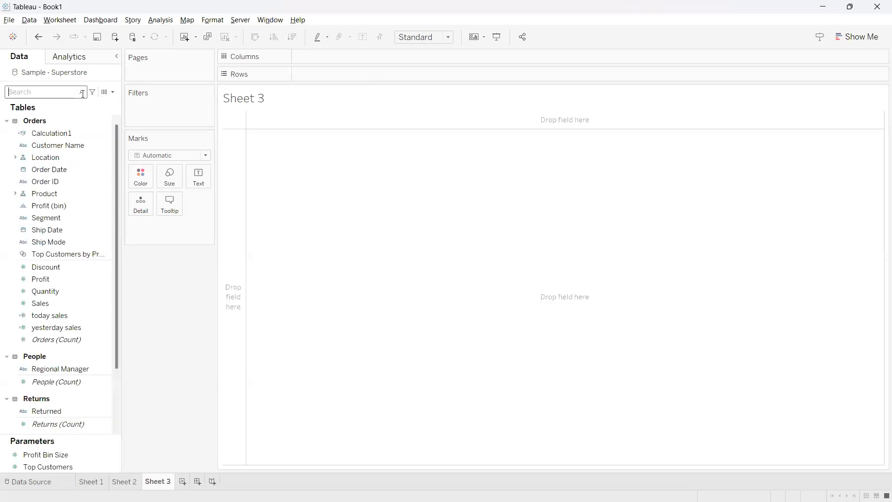
type("yesr")
key("BackSpace")
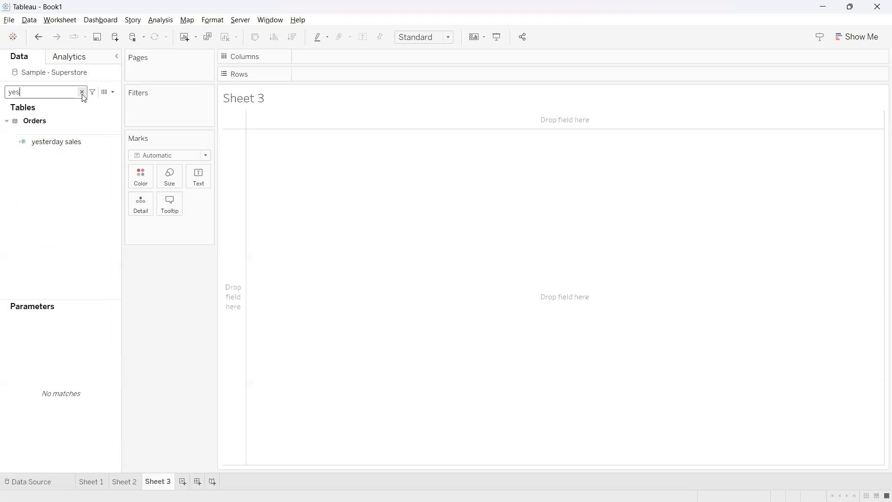
left_click(117, 142)
right_click(117, 141)
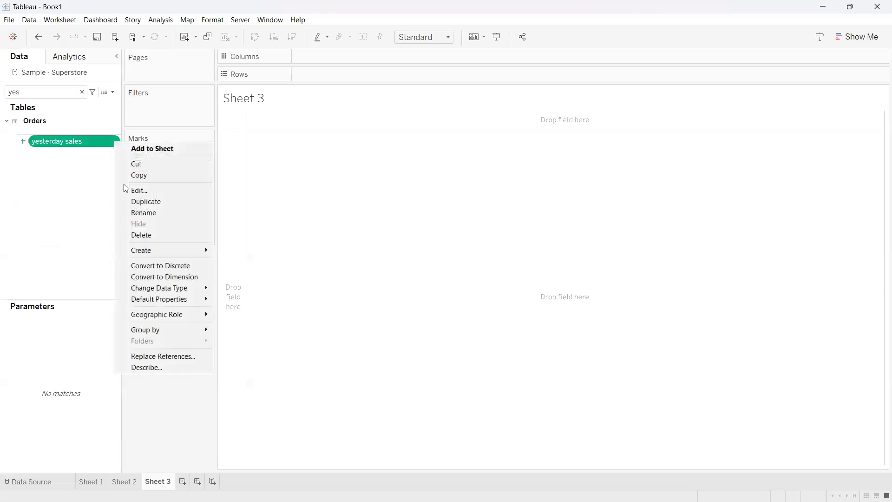
left_click(137, 191)
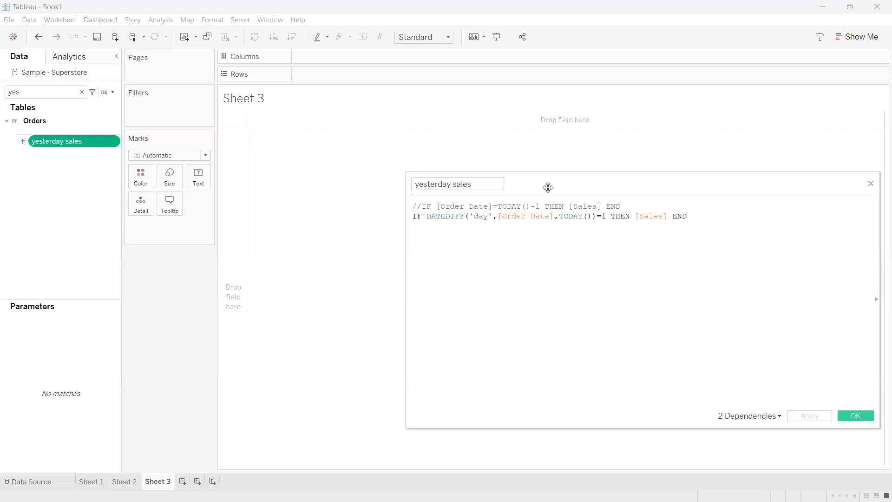
left_click_drag(549, 189, 485, 194)
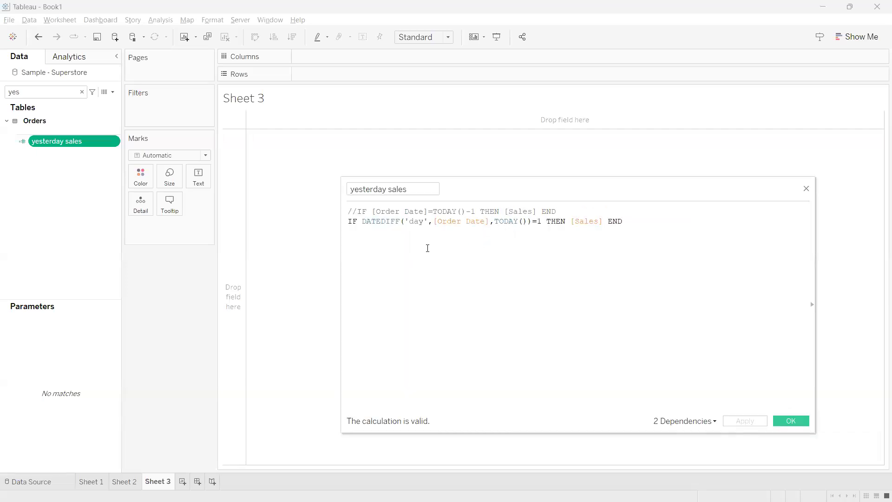
left_click(790, 420)
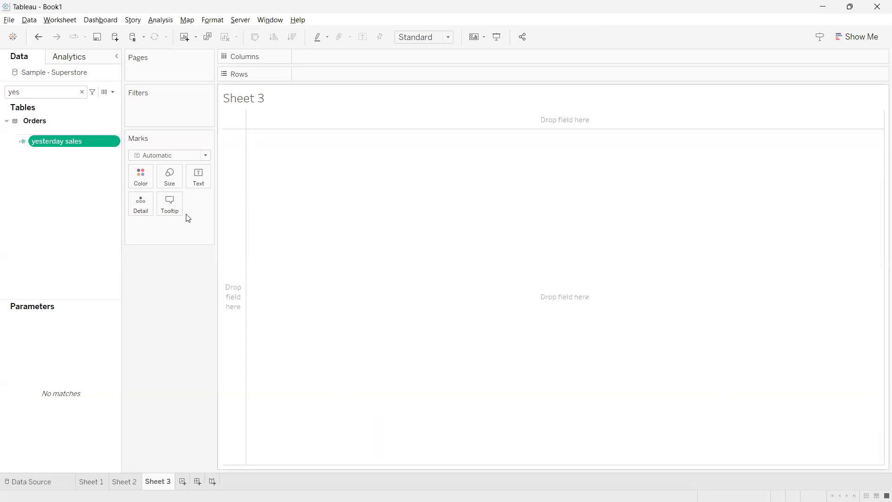
Duplicate the yesterday sales calculation and rename the copy as last 30 days
right_click(117, 143)
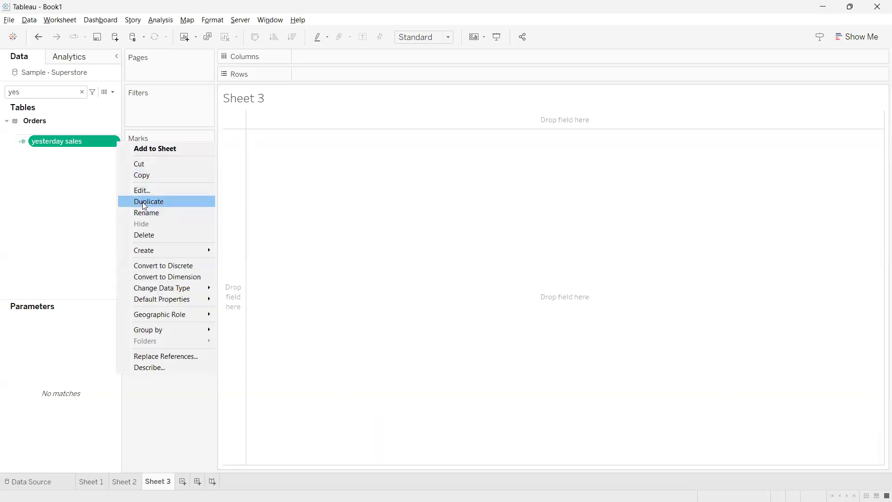
left_click(135, 201)
left_click(115, 153)
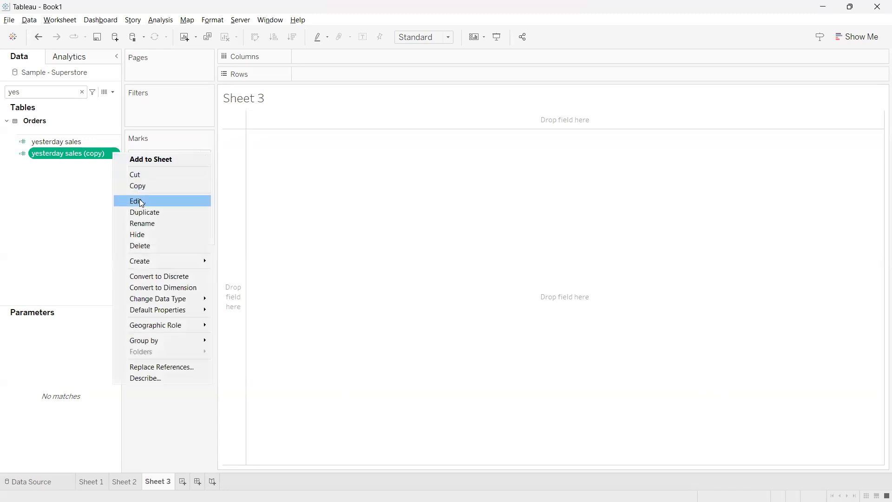
left_click(140, 200)
left_click_drag(431, 188, 346, 189)
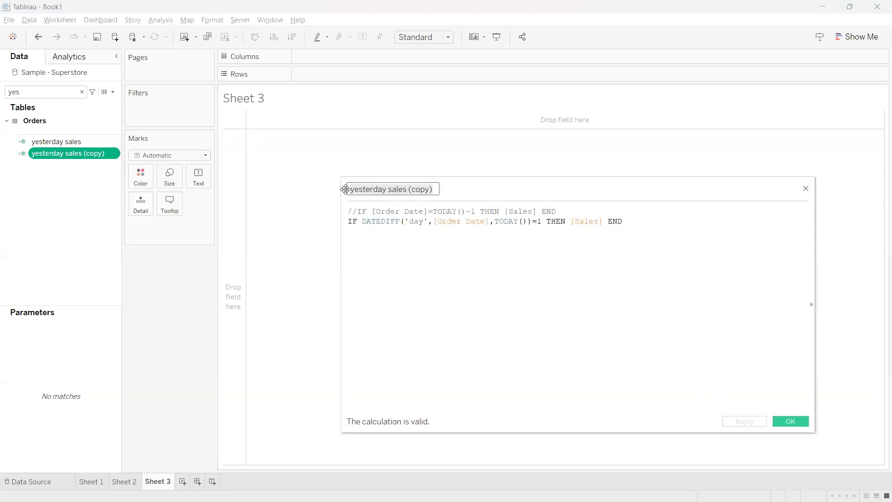
type("last 30d")
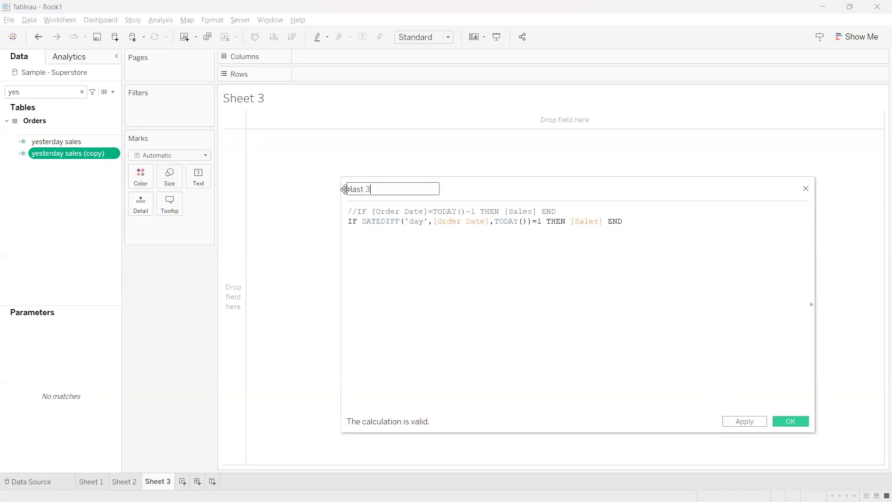
key("BackSpace")
type("d")
type("ya")
key("BackSpace")
key("BackSpace")
type("ays")
left_click(427, 260)
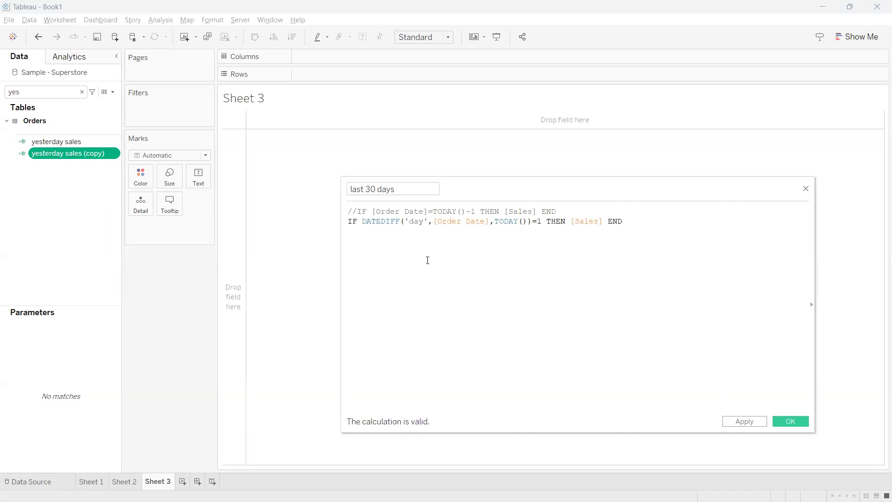
Try out different day-difference values in the DATEDIFF condition, ending with the list 0,1 after the equals sign
left_click(541, 221)
key("BackSpace")
type("0")
left_click_drag(528, 221, 540, 221)
left_click(540, 220)
key("BackSpace")
type("1")
key("BackSpace")
type("2")
key("BackSpace")
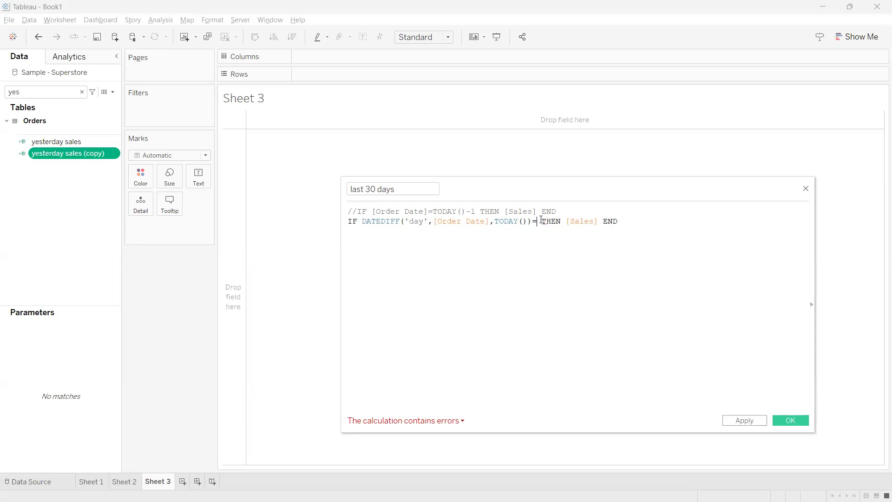
type("0")
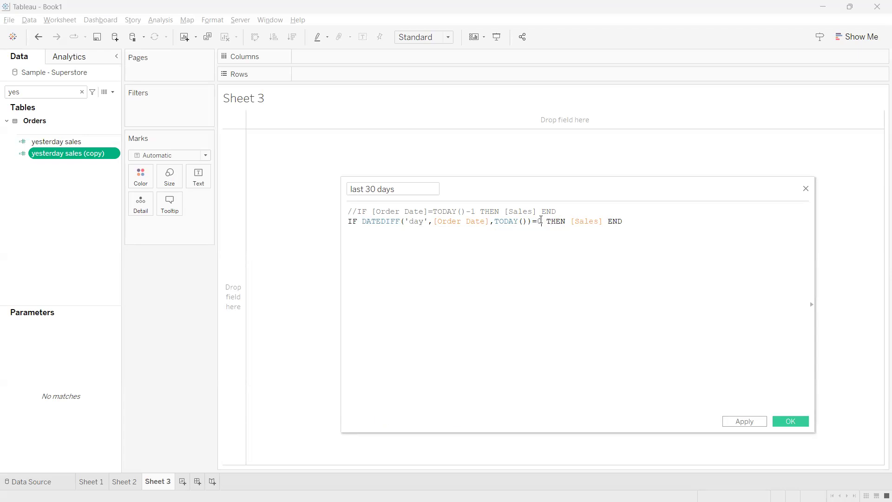
type(",1")
left_click(540, 262)
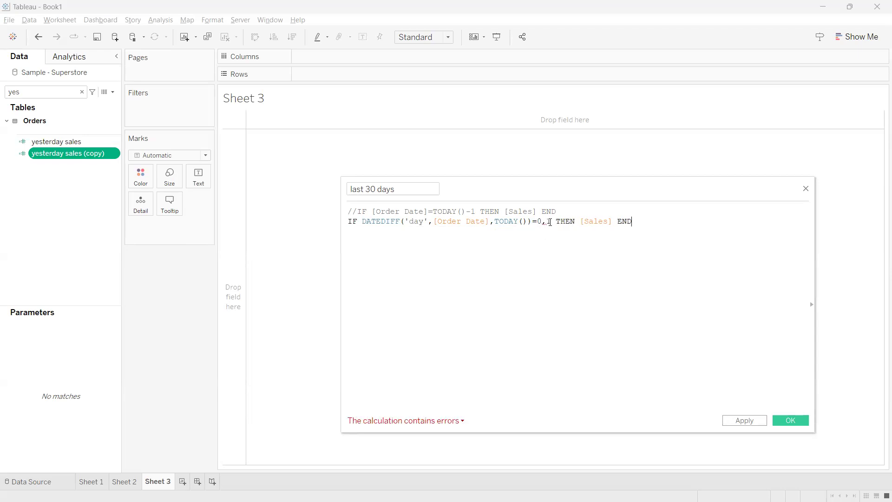
Change the DATEDIFF comparison to >=0 and remove the extra list entries before THEN
left_click_drag(550, 221, 539, 222)
left_click(537, 234)
left_click(549, 224)
left_click(533, 221)
type("=")
left_click(570, 221)
key("End")
key("BackSpace")
key("BackSpace")
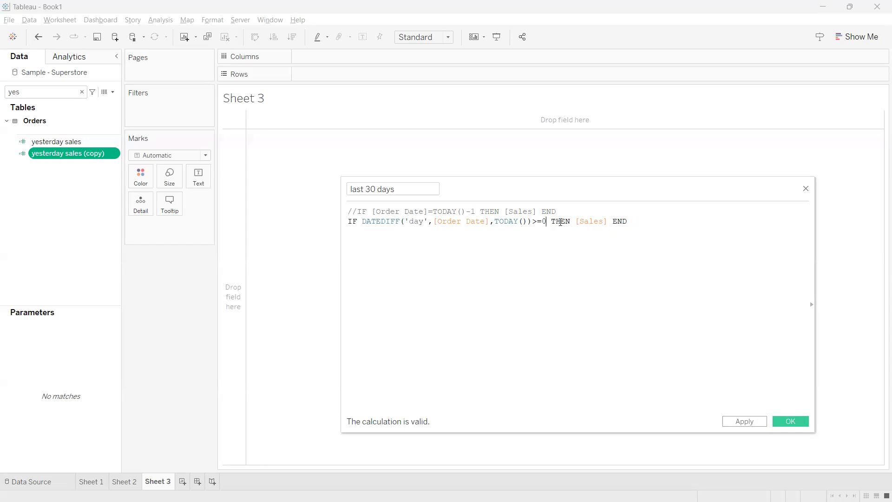
Add "and" followed by a copy of the DATEDIFF('day',[Order Date],TODAY())>=0 condition before THEN
type("and")
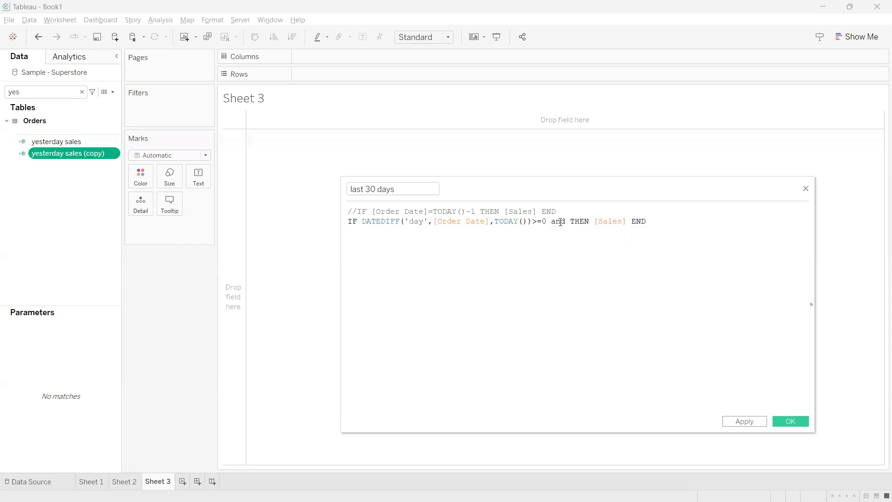
left_click_drag(547, 221, 364, 222)
key("ctrl+c")
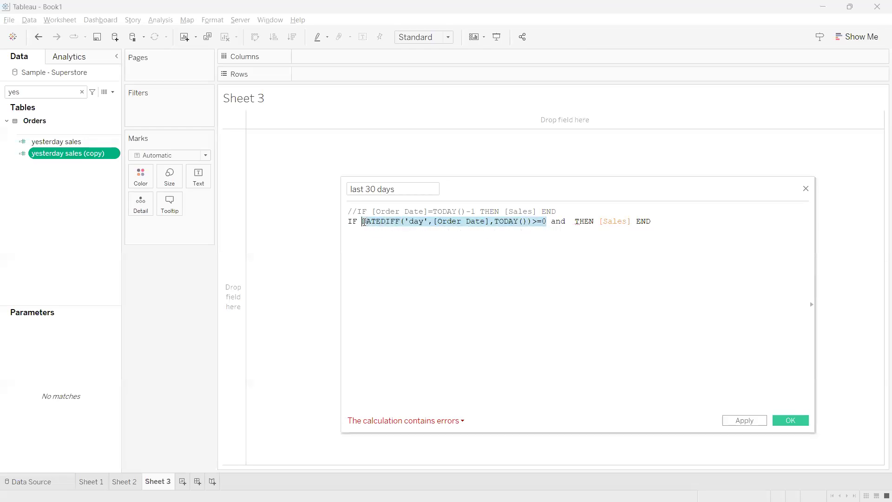
left_click(571, 227)
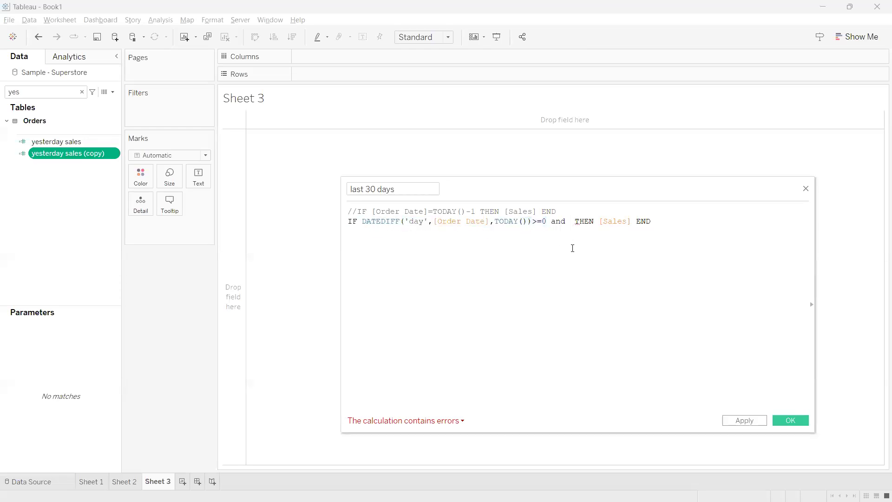
key("ctrl+v")
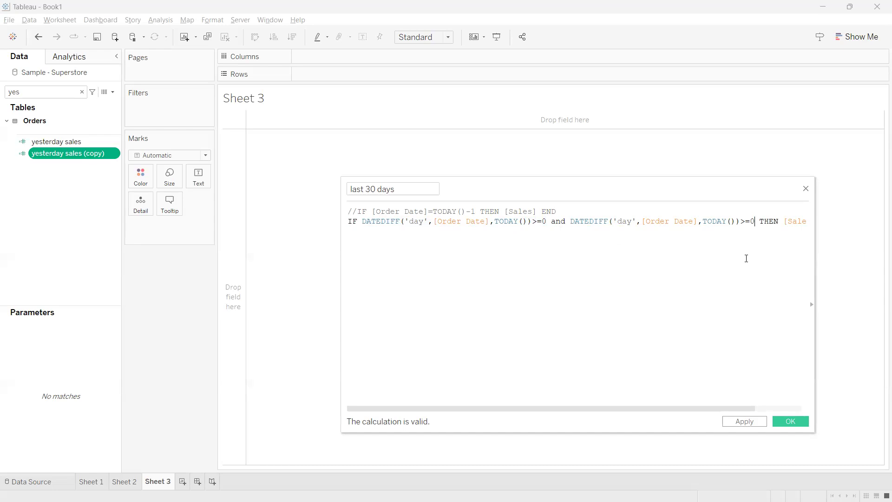
Set the second DATEDIFF condition's comparison to <=29 and apply the last 30 days calculation
left_click(749, 223)
key("BackSpace")
key("BackSpace")
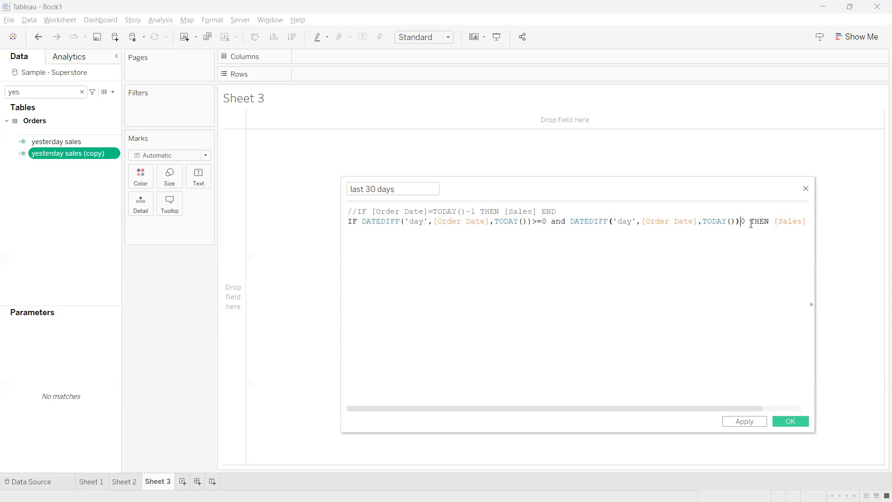
type("<=29")
key("Delete")
left_click_drag(678, 189, 617, 194)
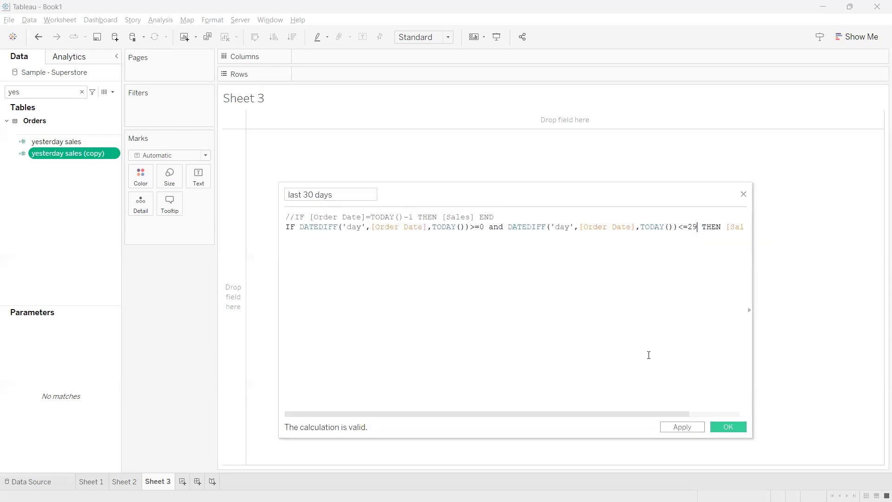
left_click_drag(634, 417, 564, 406)
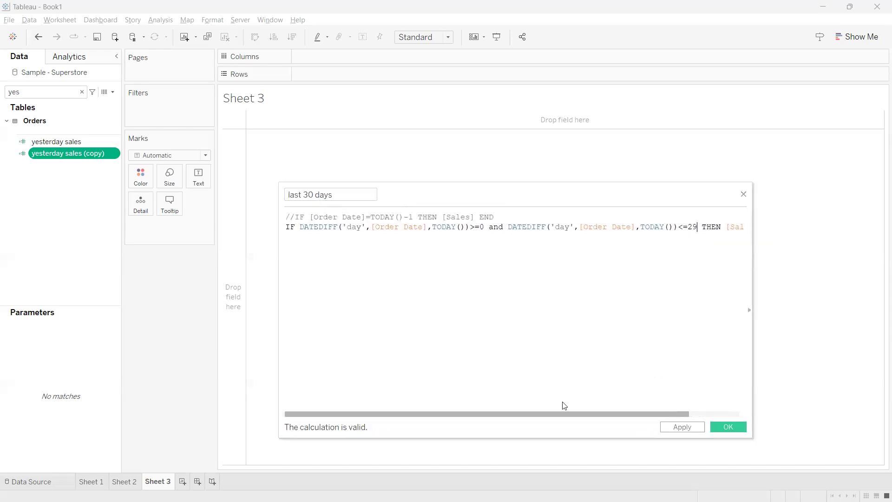
left_click_drag(697, 227, 676, 227)
key("End")
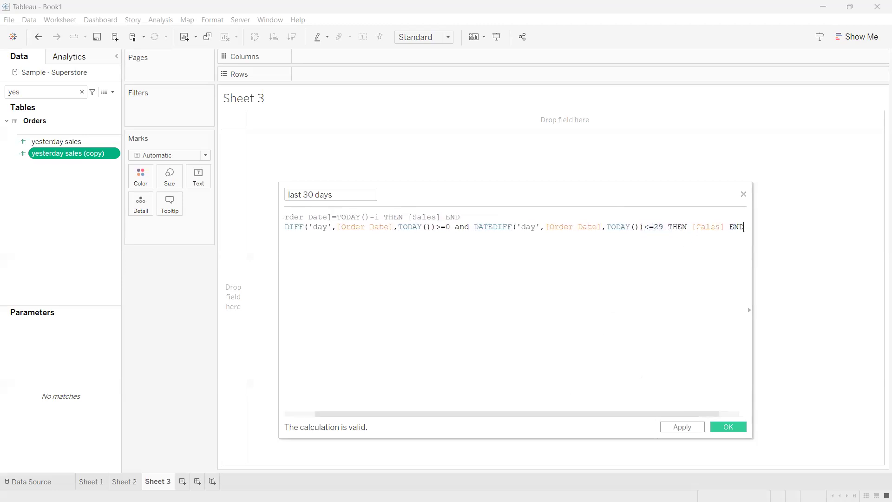
left_click(681, 426)
Search the data fields for "30" and show last 30 days as text on Sheet 3
double_click(69, 93)
type("30")
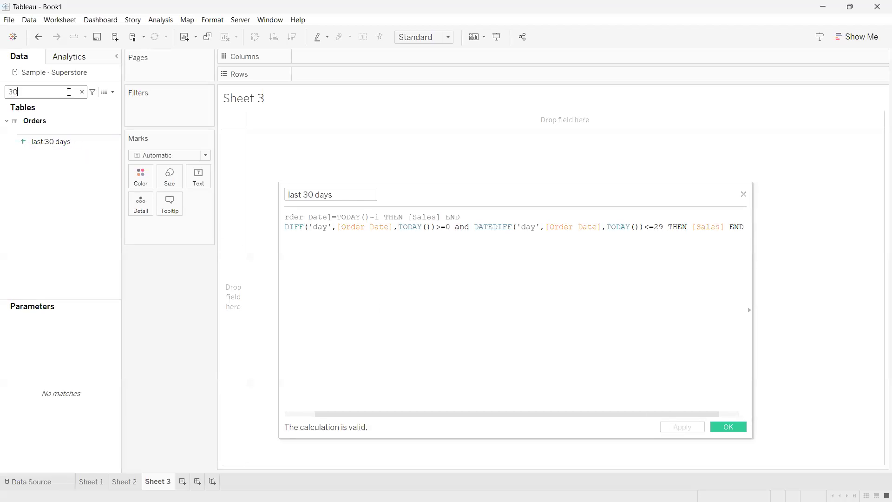
left_click_drag(50, 141, 194, 177)
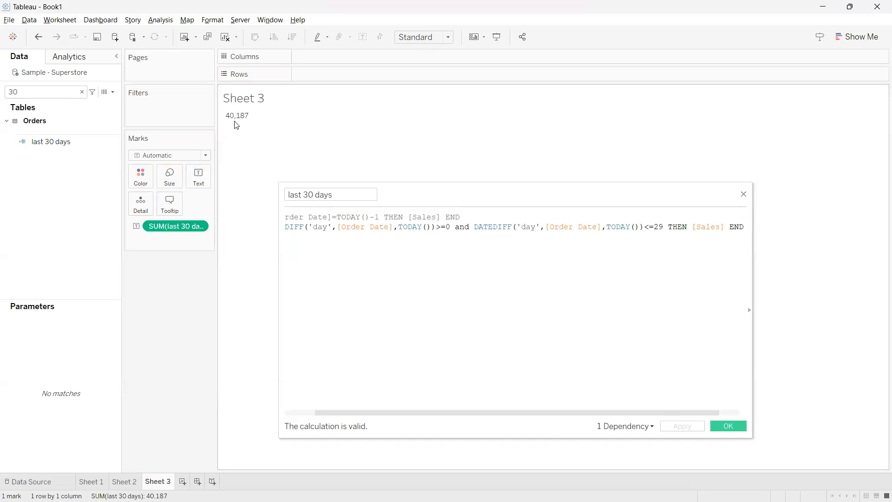
mouse_move(239, 121)
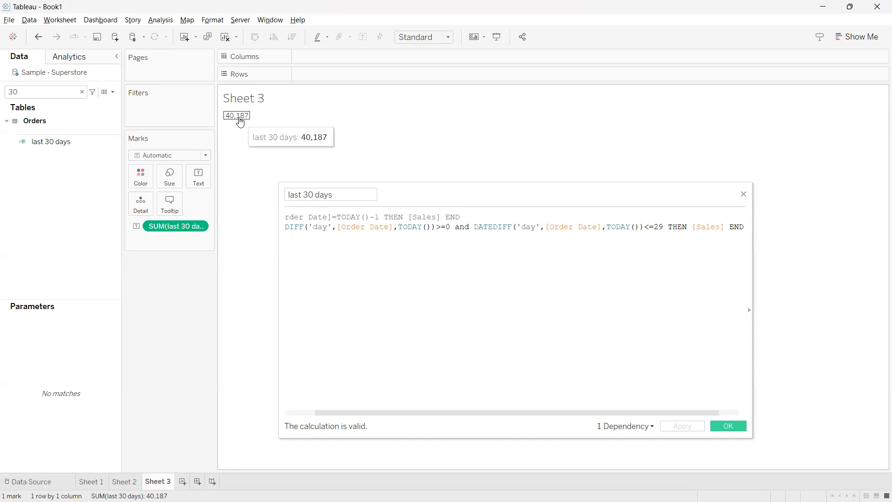
left_click(241, 120)
left_click(240, 121)
Widen the calculation editor to review the whole last 30 days formula and move it clear of the view
left_click_drag(520, 243, 294, 229)
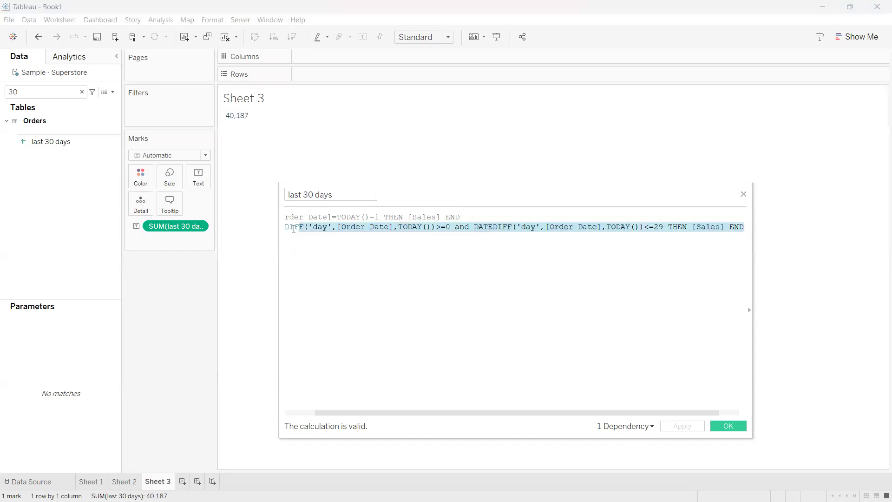
left_click_drag(749, 438, 860, 449)
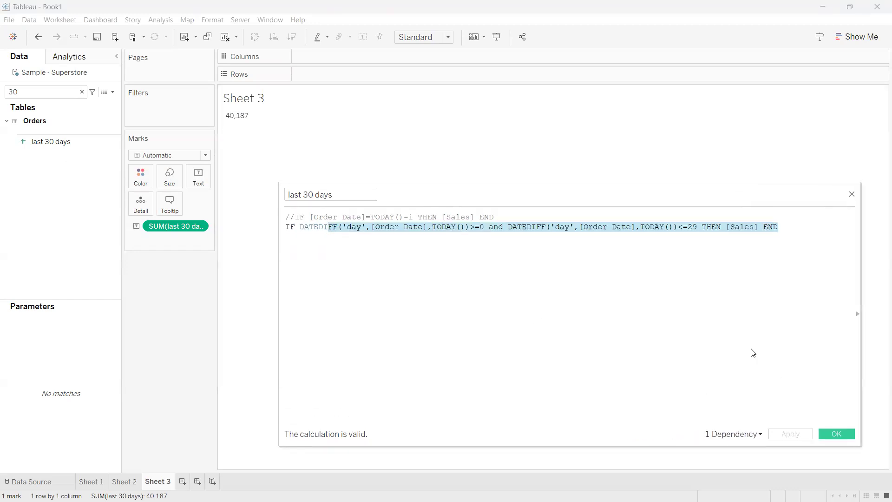
left_click(740, 333)
left_click_drag(531, 187, 615, 158)
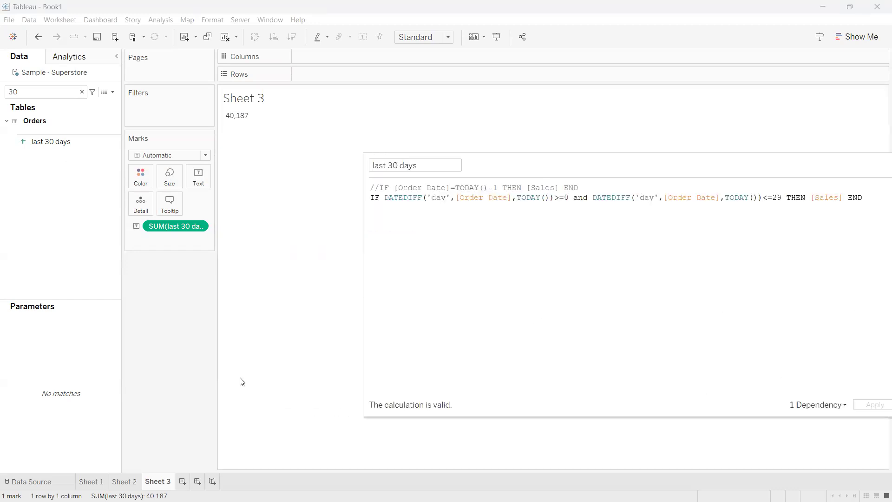
Add last 30 days beside Sales in the daily order date table on Sheet 2
left_click(133, 482)
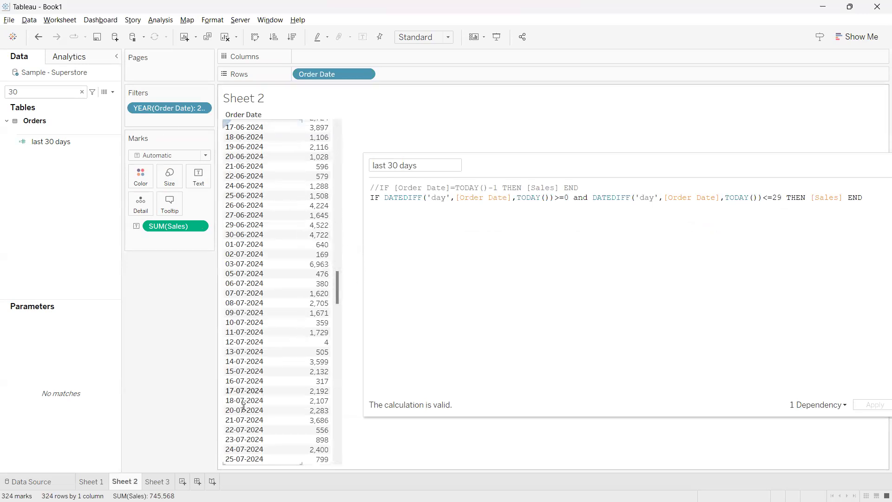
double_click(61, 145)
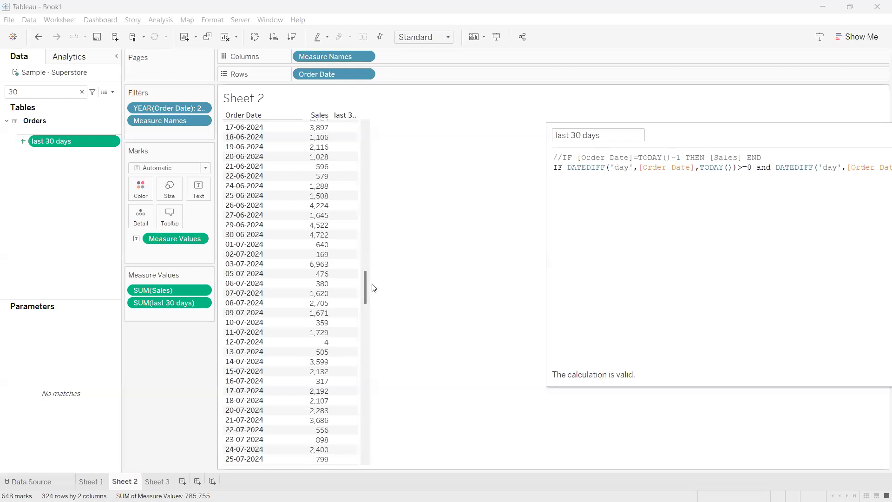
left_click_drag(363, 279, 378, 214)
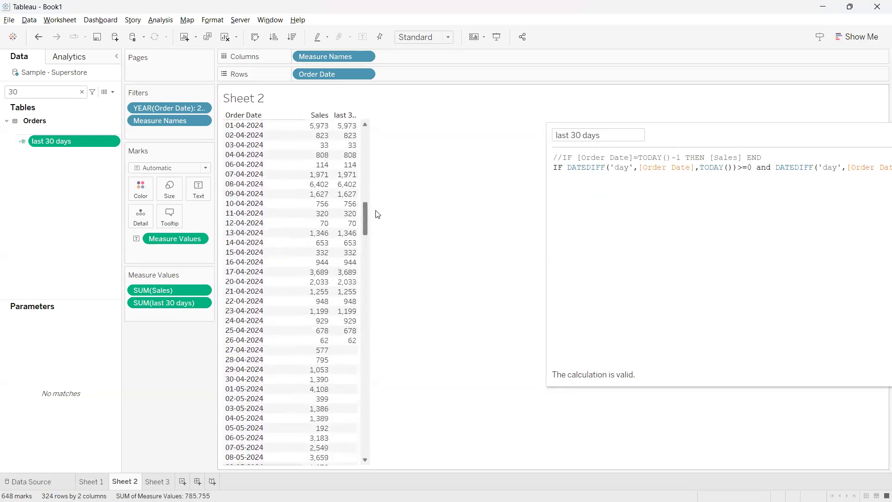
Check the last 30 days values against the order dates from 28-03-2024 to 26-04-2024 and compare them with the formula
left_click(245, 340)
left_click(271, 338)
left_click_drag(363, 222, 364, 212)
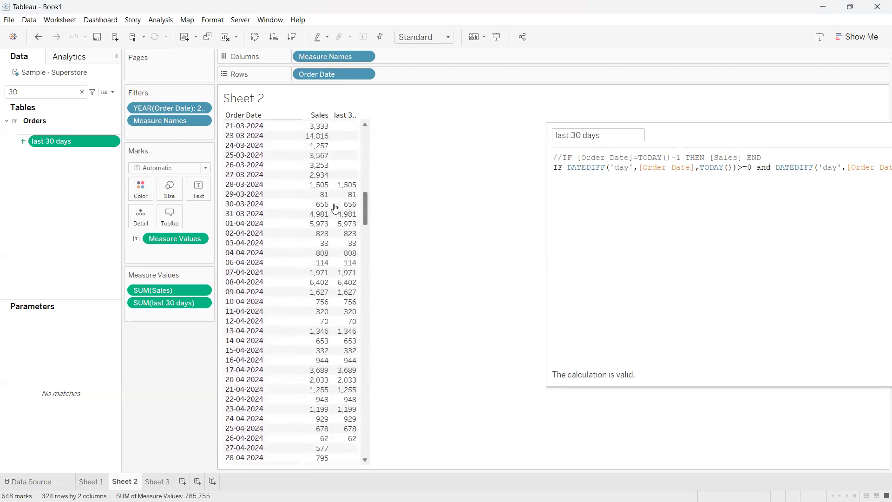
left_click(242, 435)
left_click(242, 435)
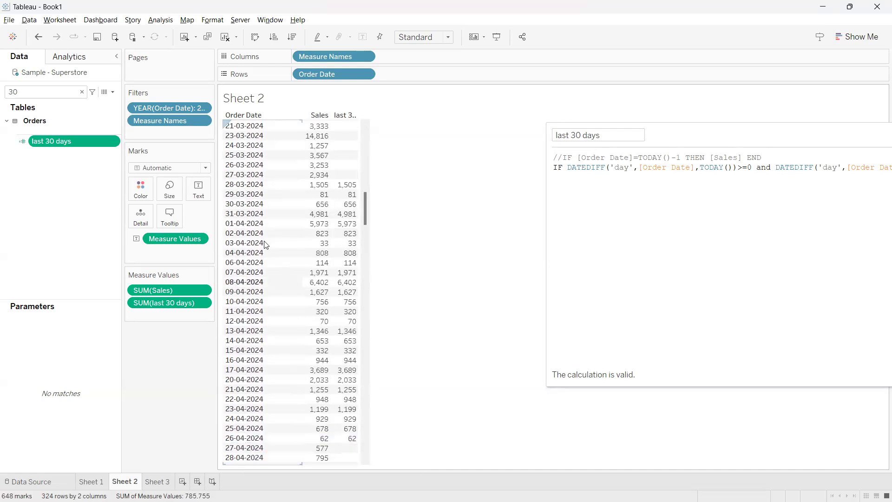
left_click(233, 185)
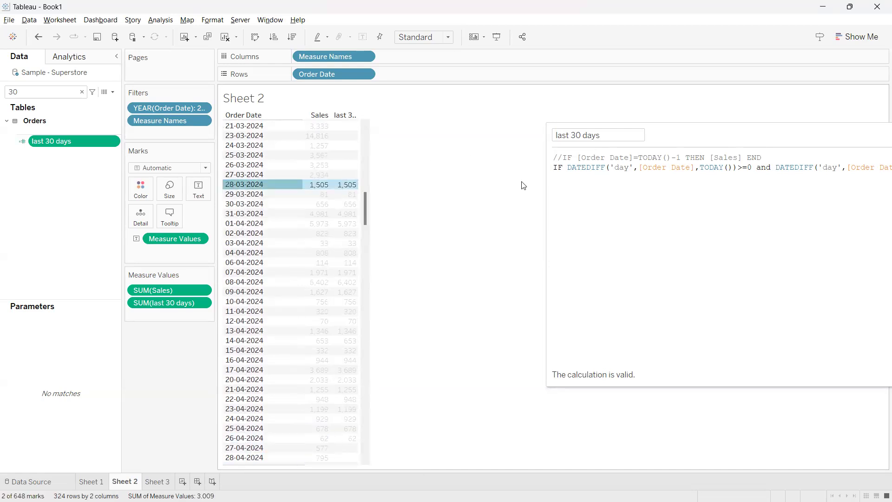
left_click_drag(691, 139, 636, 135)
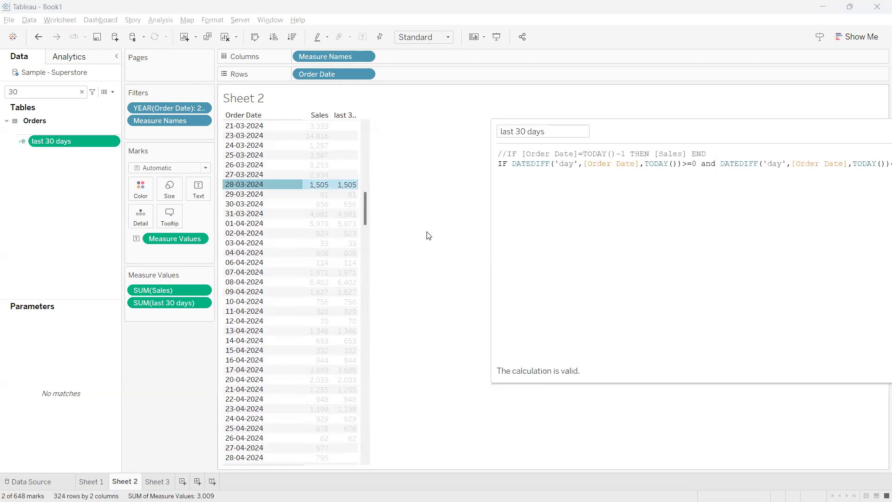
left_click(271, 184)
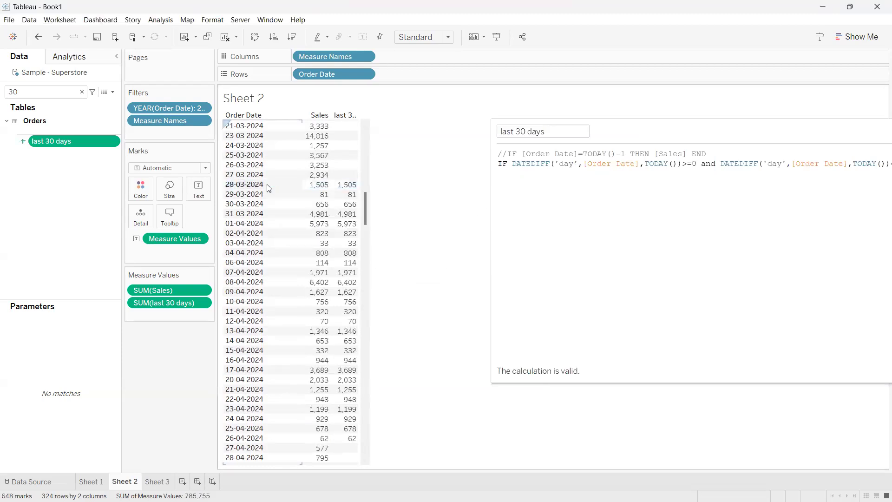
left_click_drag(625, 133, 517, 108)
Review the last 30 days and latest 30 days KPIs on the Chrome Tableau Notes page, and inspect Sheet 2's final order dates back in Tableau
mouse_move(418, 501)
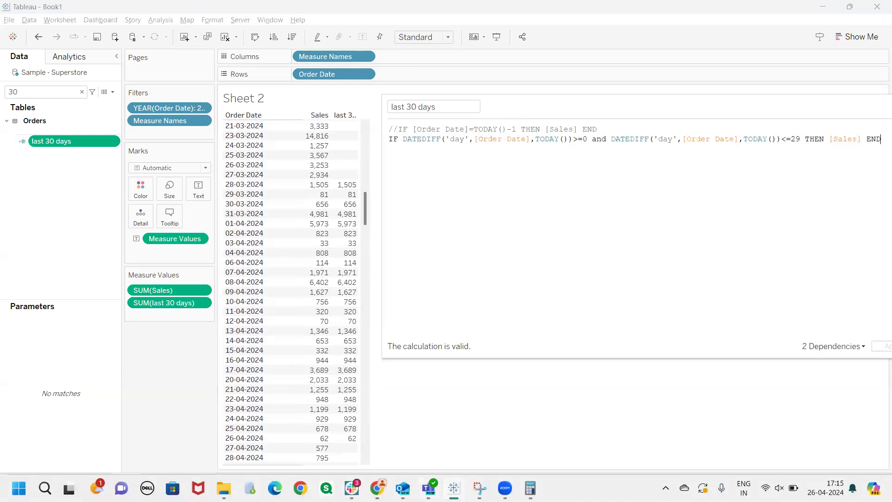
mouse_move(377, 488)
left_click(380, 439)
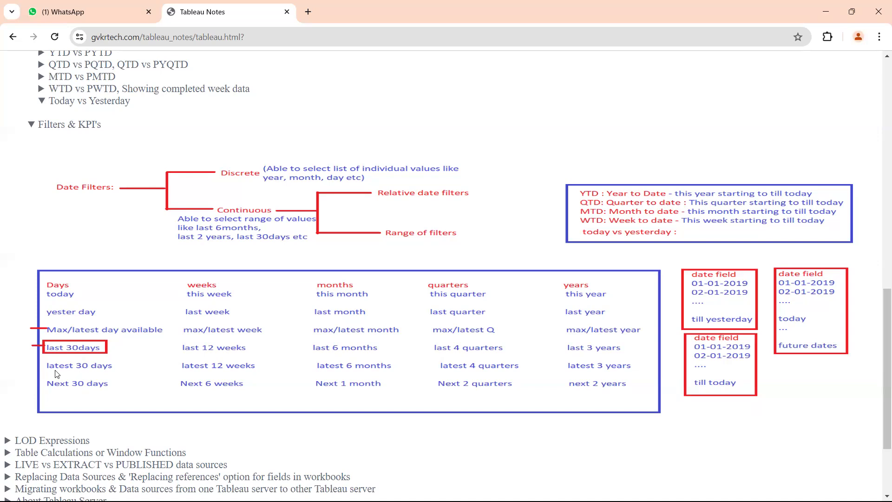
key("alt+Tab")
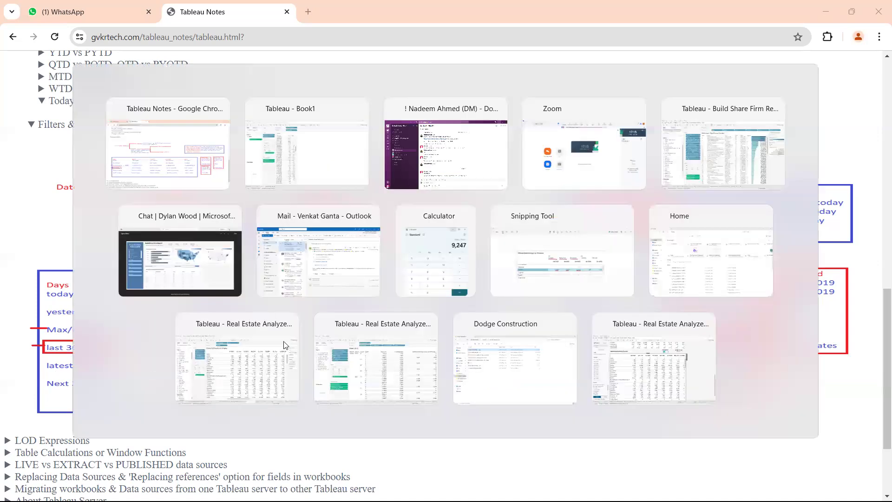
left_click_drag(367, 215, 345, 472)
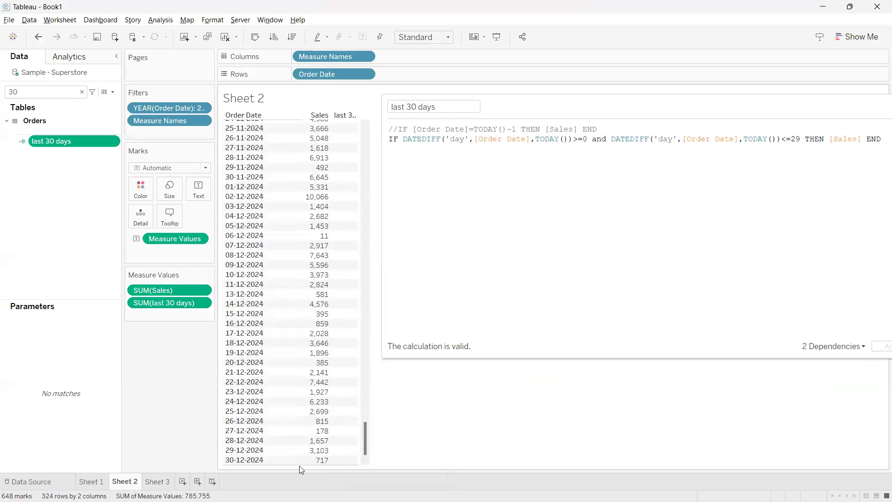
Replace TODAY() in the first DATEDIFF of the last 30 days formula with MAX([Order Date])
mouse_move(221, 465)
left_mouse_down()
mouse_move(263, 467)
mouse_move(221, 416)
mouse_move(216, 178)
mouse_move(225, 184)
left_mouse_up()
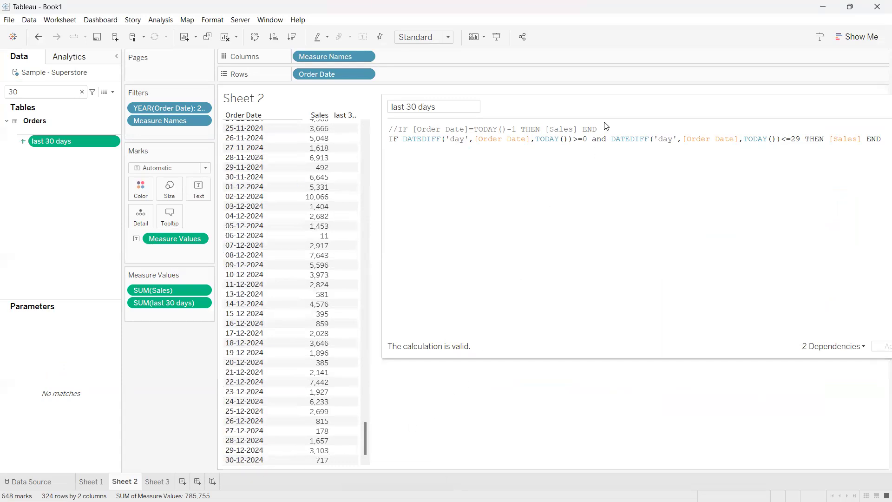
left_click(571, 115)
left_click_drag(572, 115, 479, 212)
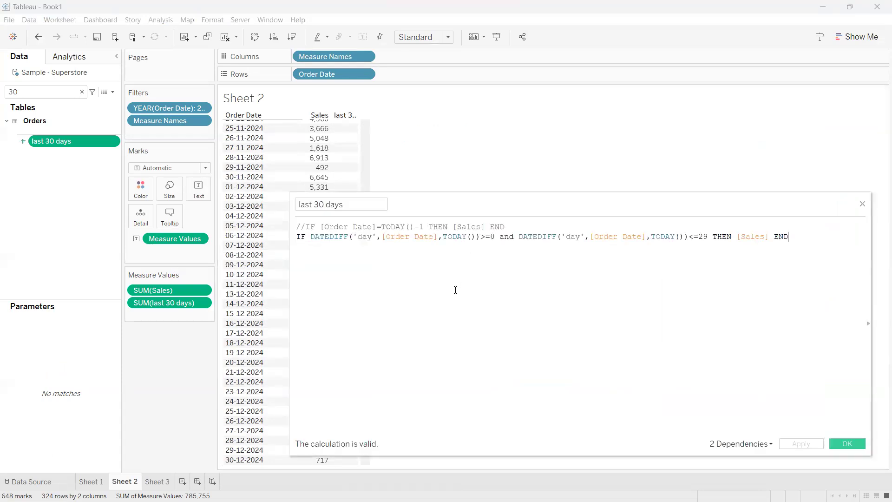
left_click(472, 236)
left_click_drag(476, 236, 444, 237)
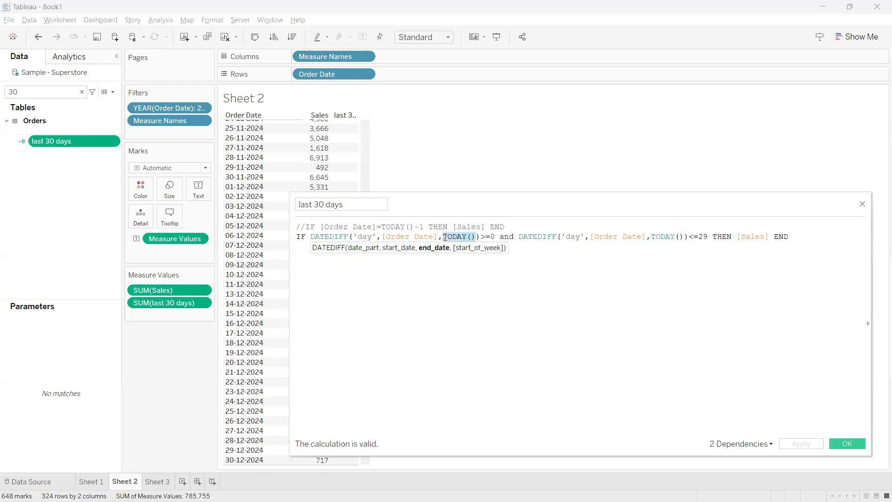
type("MAX")
key("Return")
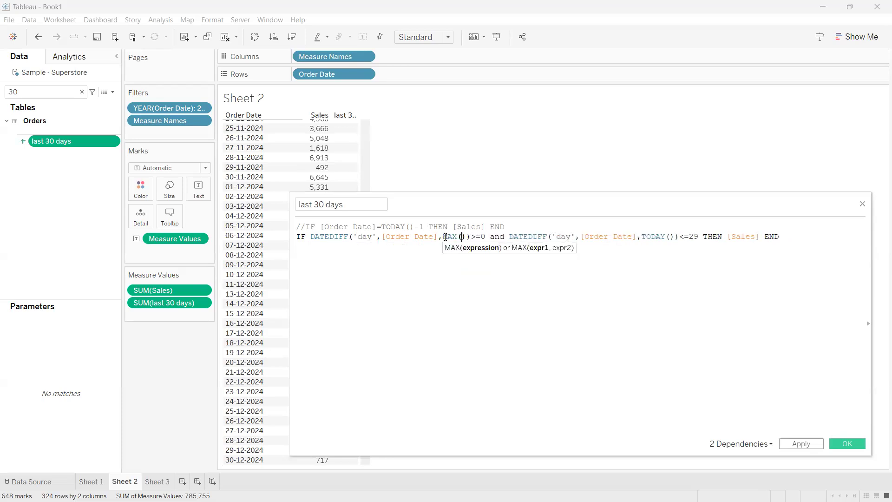
type("order")
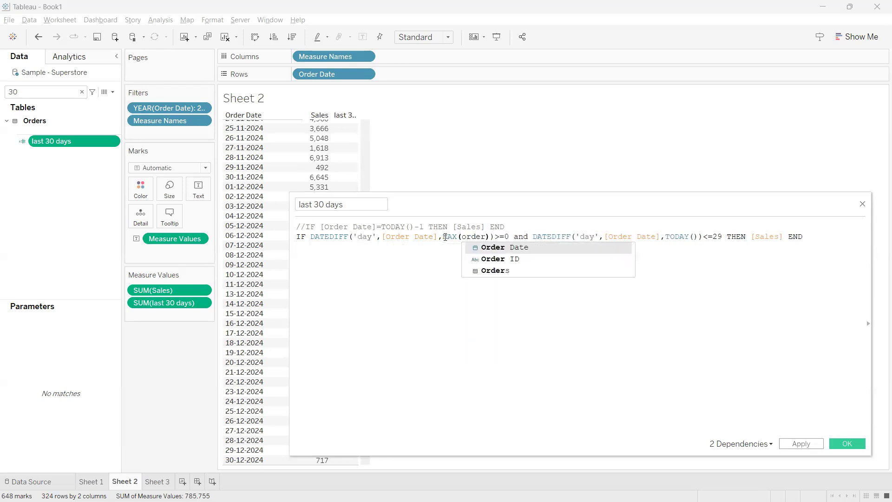
double_click(488, 247)
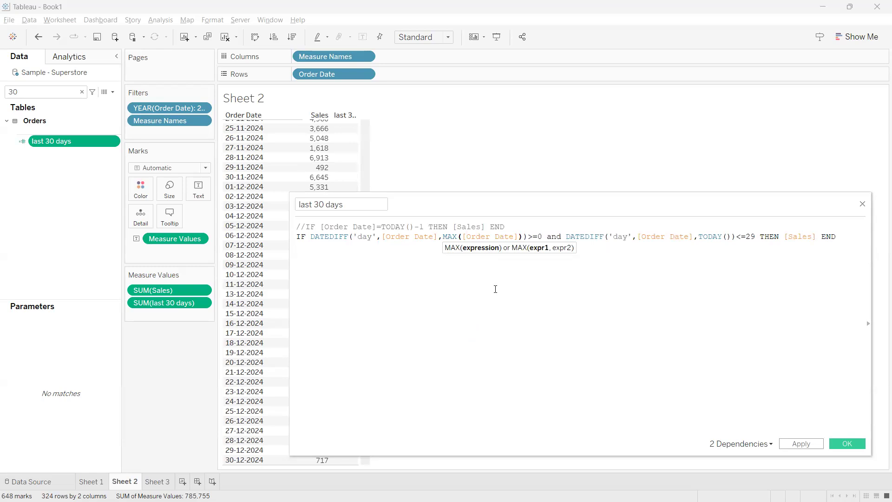
Inspect the calculation's error list and compare the MAX([Order Date]) argument with the plain [Order Date] argument in the first DATEDIFF
left_click(398, 446)
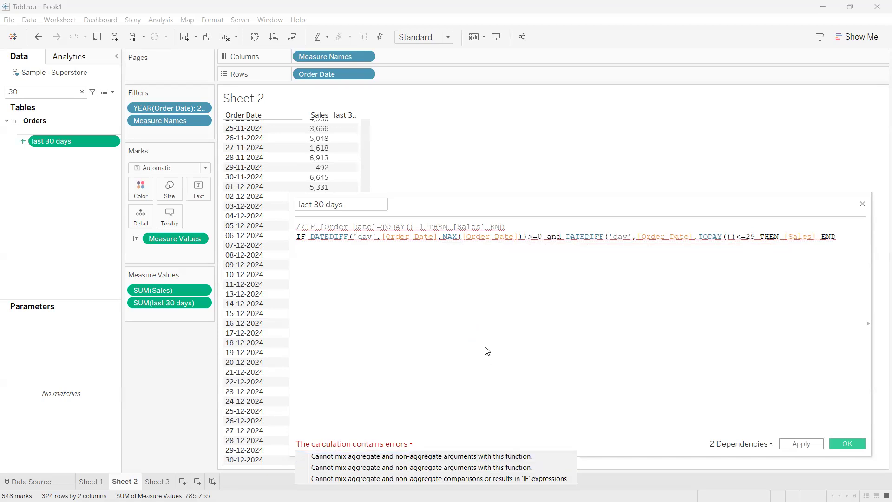
left_click(483, 330)
double_click(450, 237)
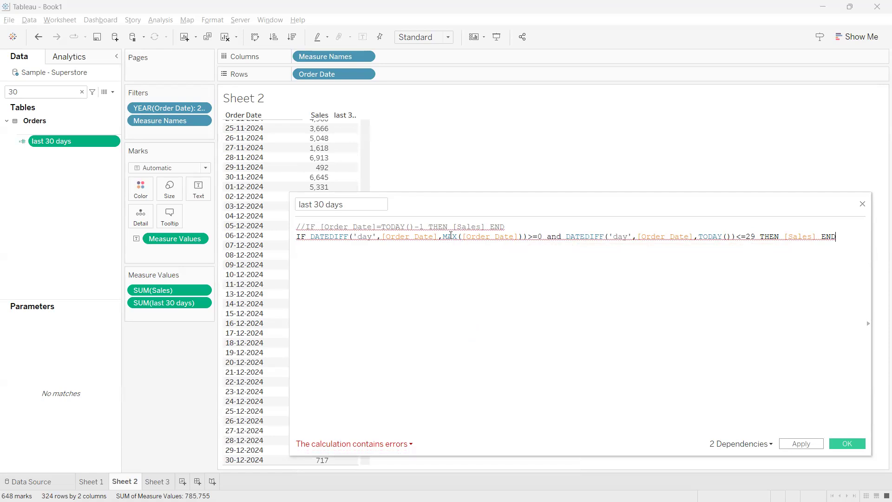
left_click(443, 274)
left_click_drag(510, 236, 384, 236)
left_click(452, 237)
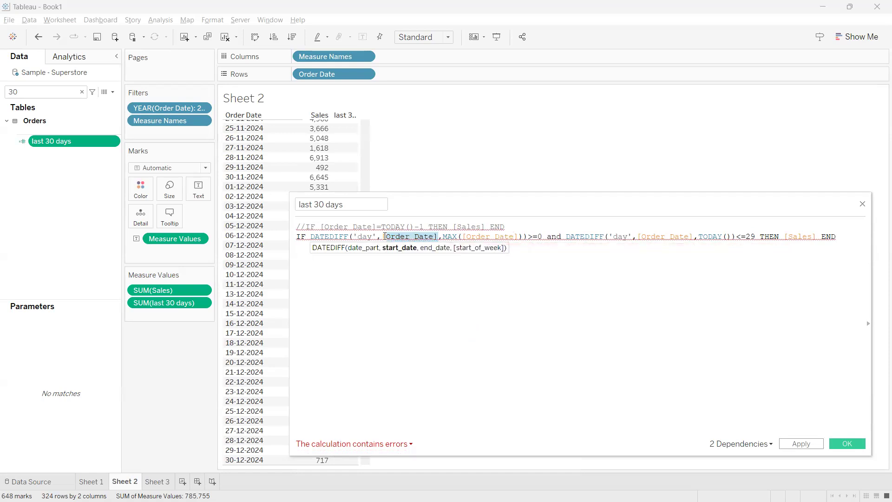
left_click(398, 274)
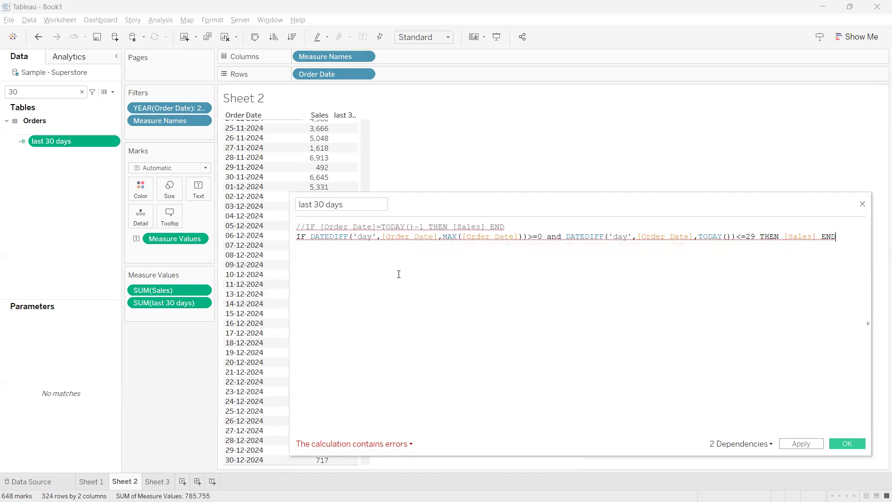
Wrap MAX([Order Date]) in the first DATEDIFF in curly braces to make it a level-of-detail expression
left_click(442, 237)
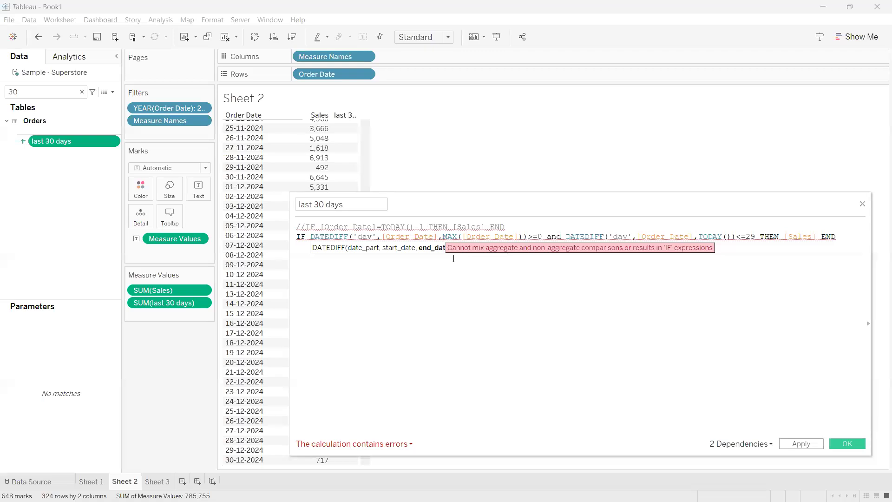
type("{")
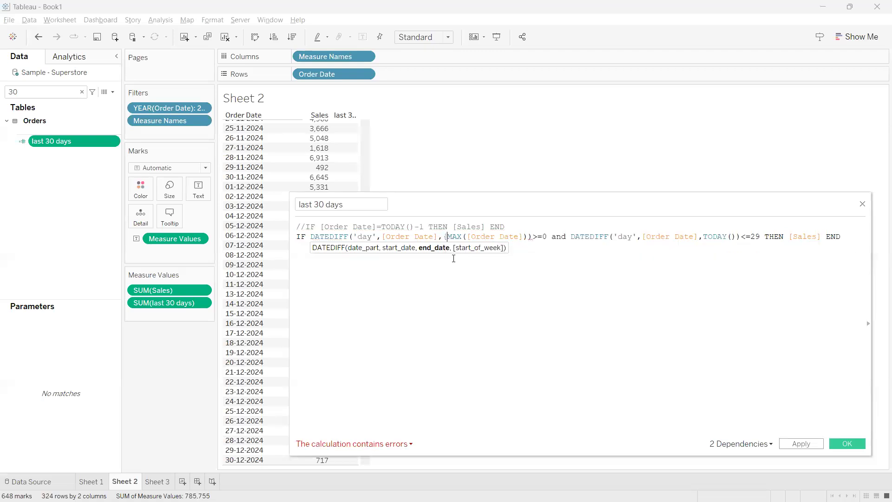
left_click(528, 237)
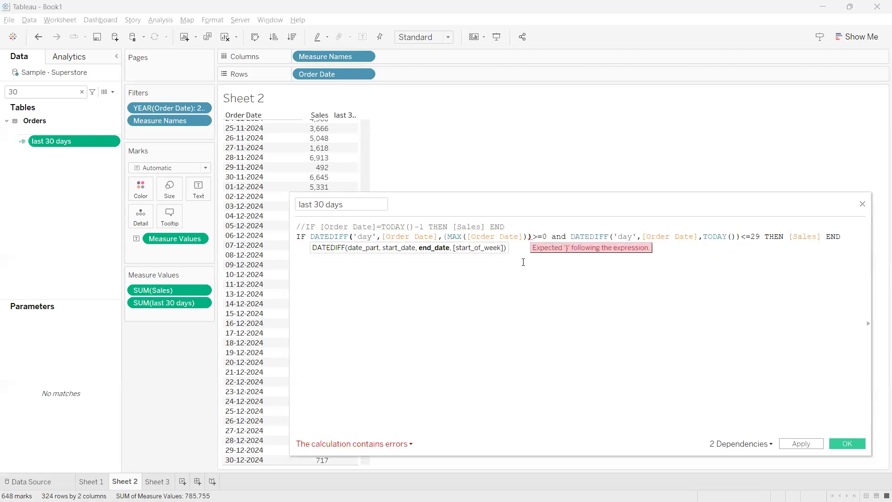
type("}")
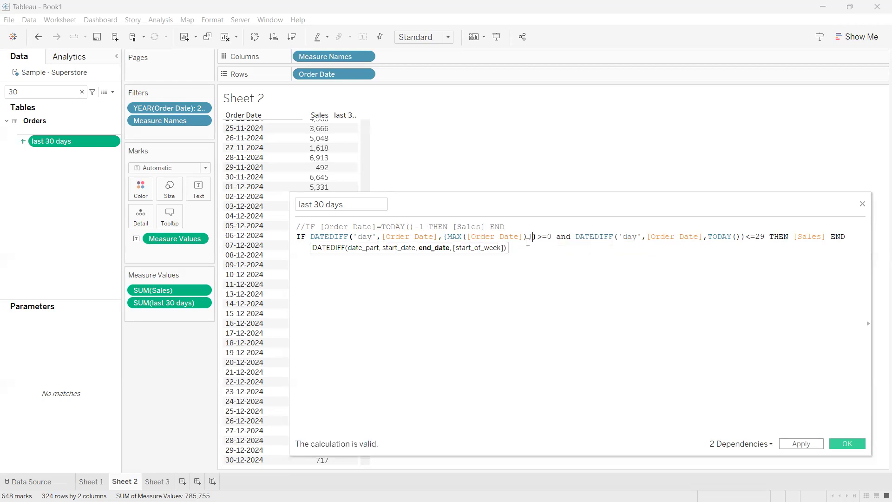
left_click_drag(531, 237, 442, 238)
left_click(469, 281)
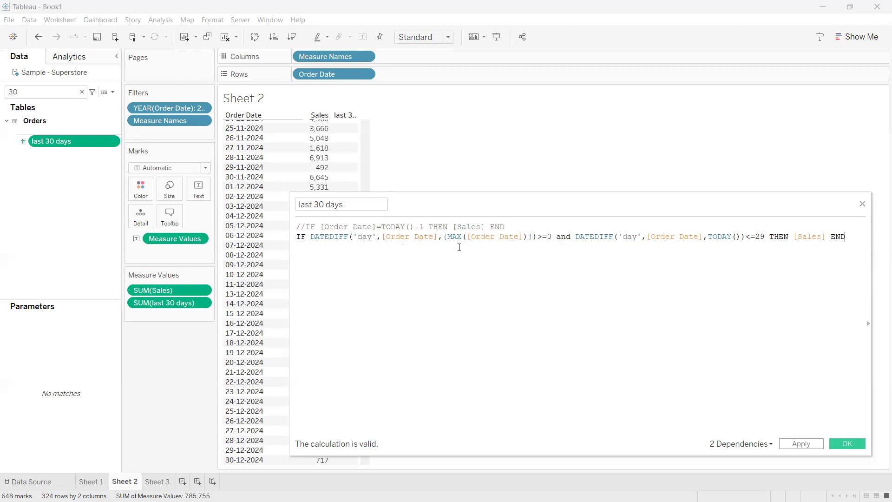
left_click_drag(443, 236, 532, 236)
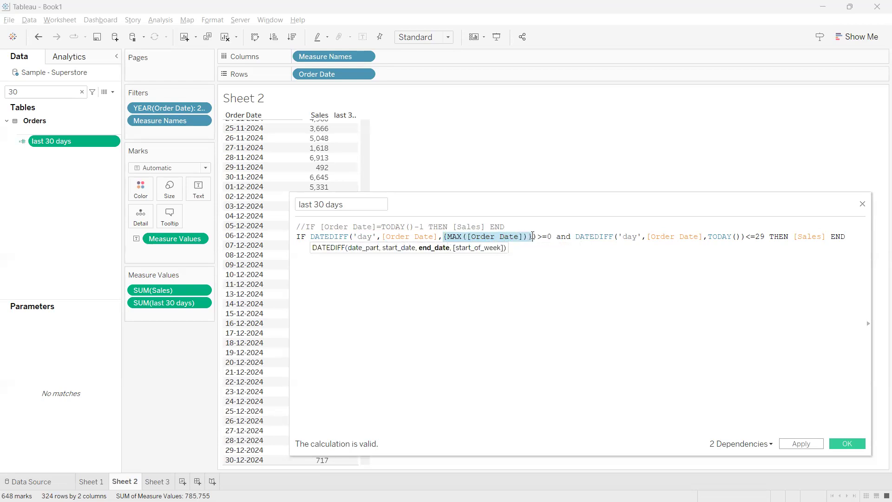
Expand the braced end date in the first DATEDIFF to {FIXED : MAX([Order Date])}
left_click(443, 238)
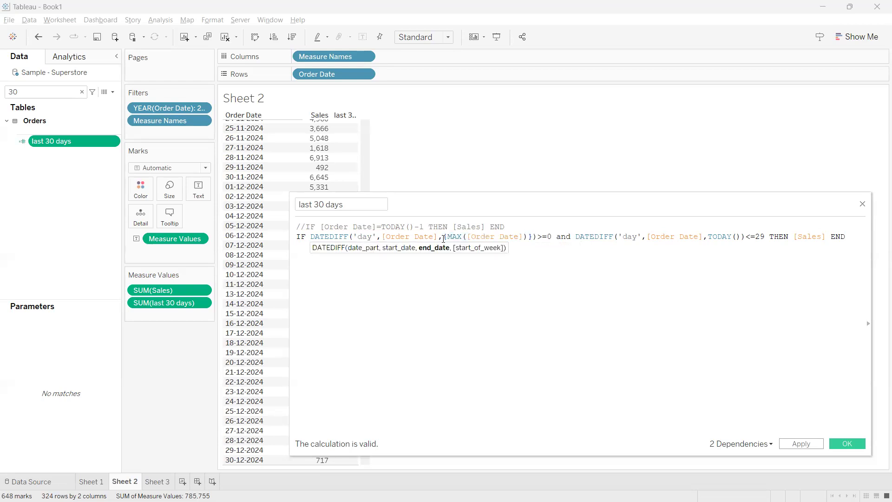
type("T")
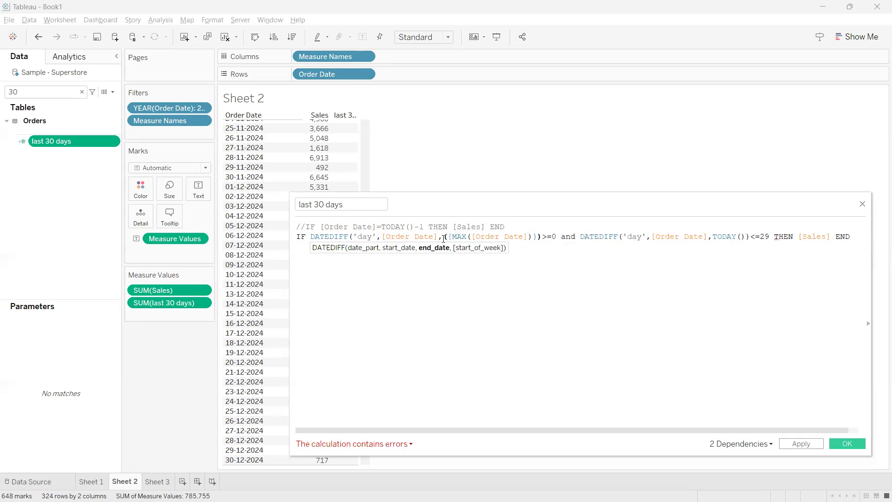
key("BackSpace")
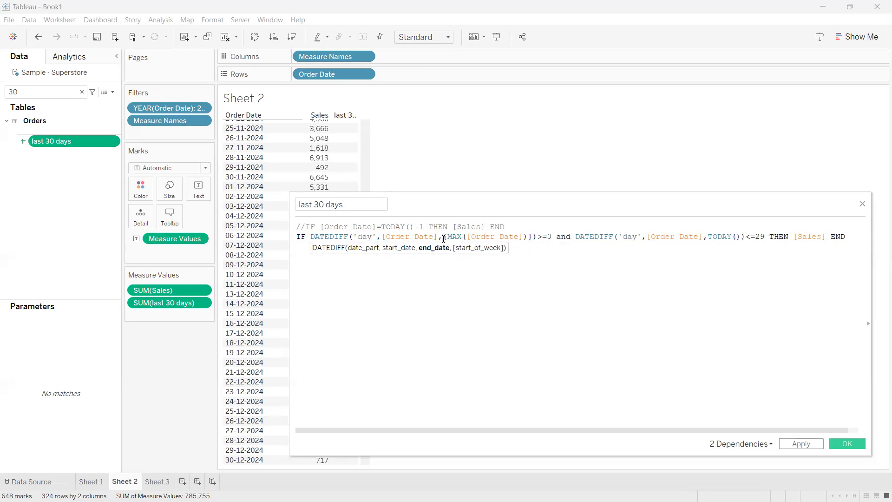
type("Date],{FIXED ")
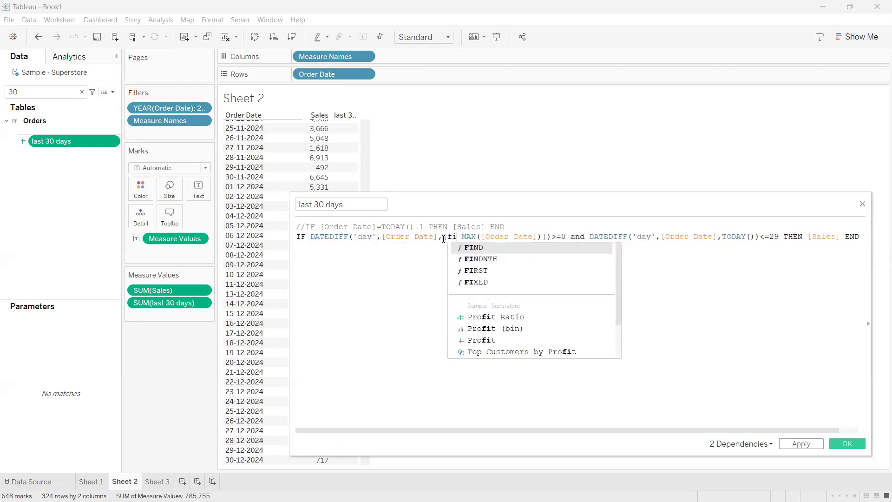
type(":")
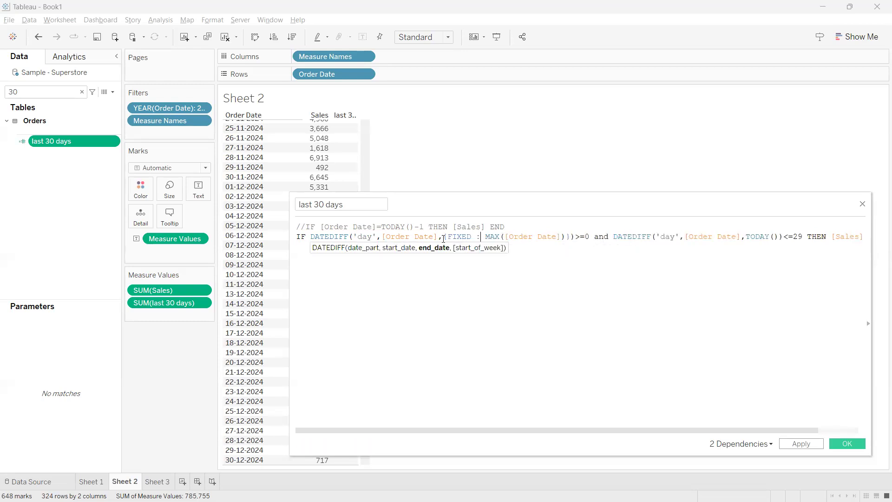
key("End")
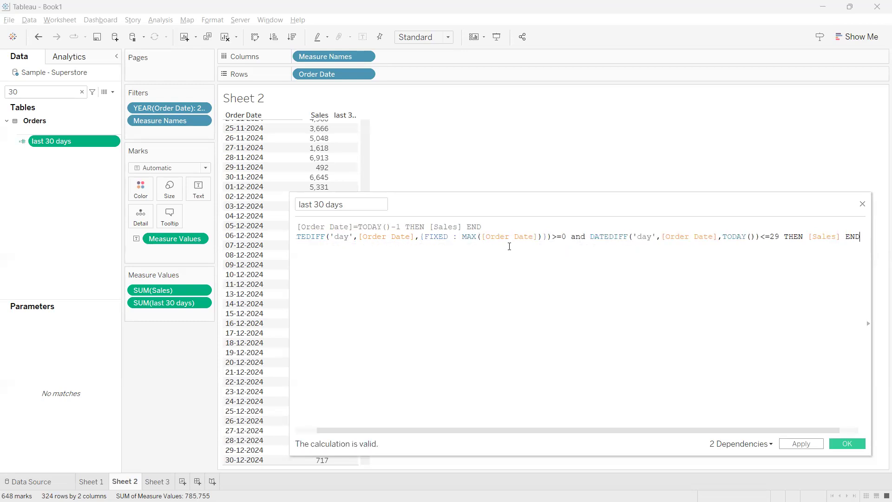
Review the first DATEDIFF's [Order Date] start date, its {FIXED : MAX([Order Date])} end date and the FIXED keyword
left_click_drag(414, 237, 359, 237)
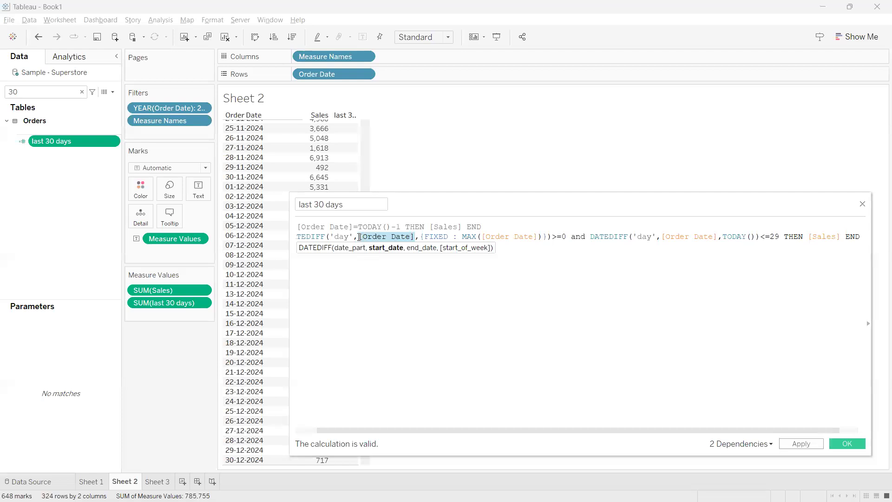
left_click(426, 257)
left_click_drag(420, 237, 547, 238)
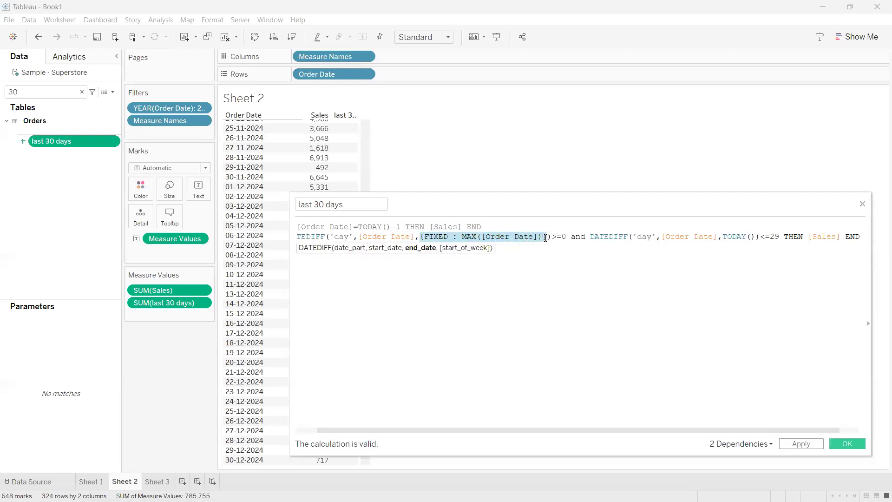
left_click(420, 237)
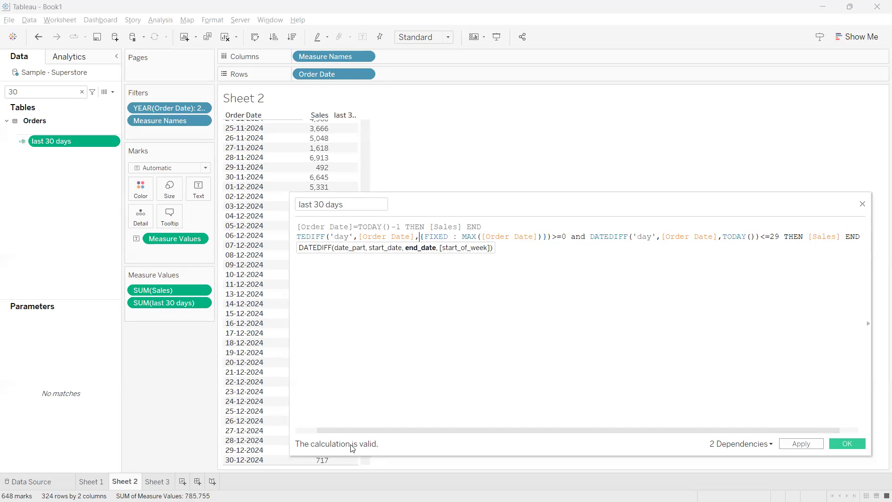
key("End")
left_click(463, 239)
left_click(450, 239)
left_click(460, 237)
left_click_drag(459, 237, 426, 237)
left_click(436, 285)
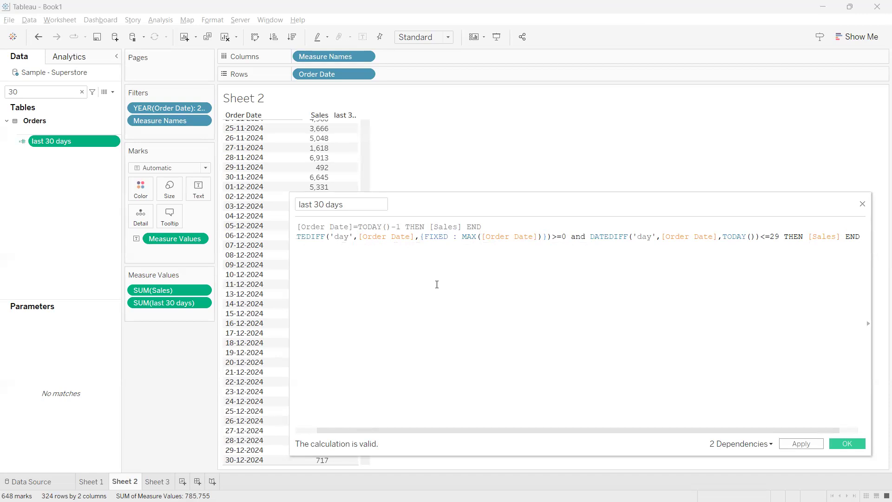
Remove FIXED : from the level-of-detail expression, shortening it to {MAX([Order Date])}
left_click(455, 237)
left_click_drag(460, 237, 423, 237)
key("BackSpace")
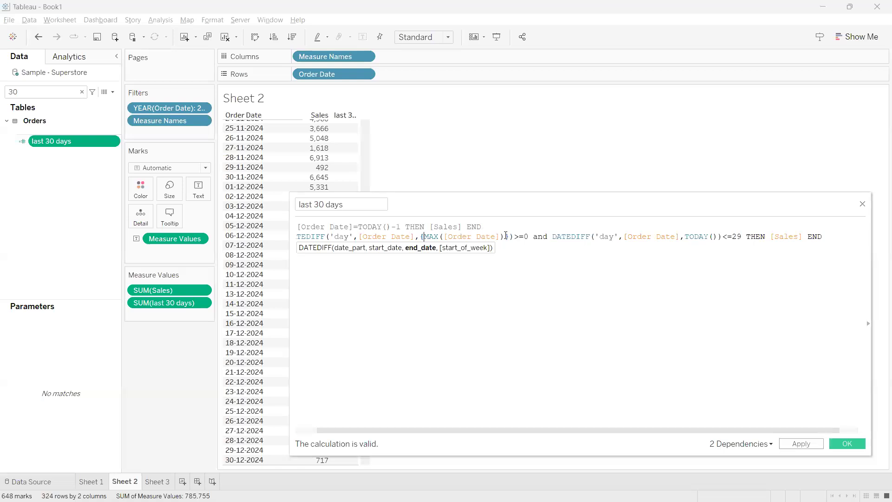
Replace TODAY() in the second DATEDIFF with a copy of {MAX([Order Date])} and apply the calculation
left_click_drag(508, 237, 421, 237)
key("ctrl+c")
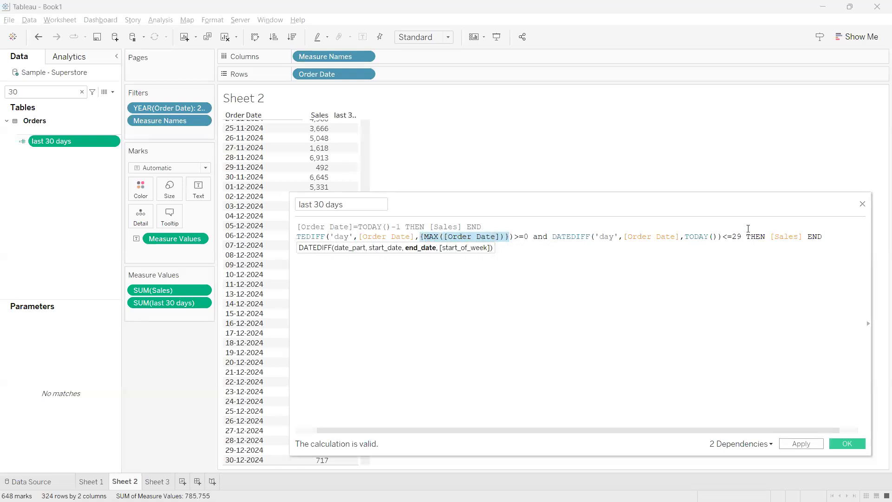
left_click_drag(717, 236, 686, 236)
left_click(719, 236)
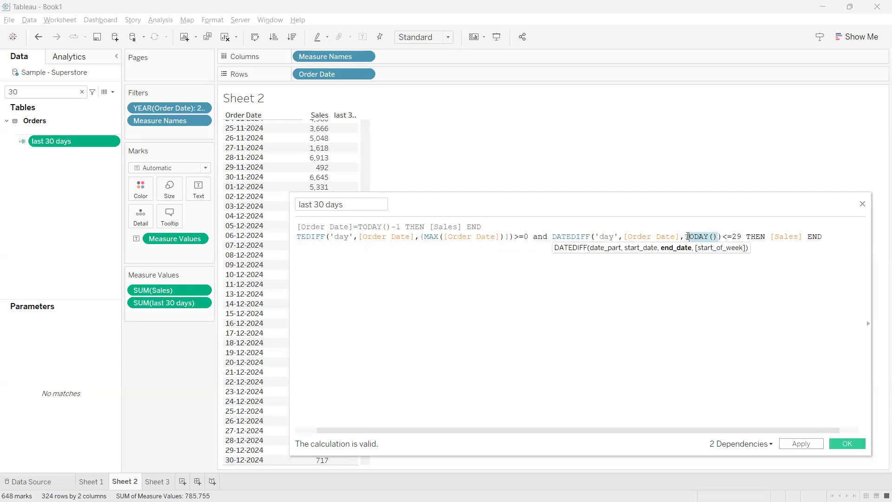
key("ctrl+v")
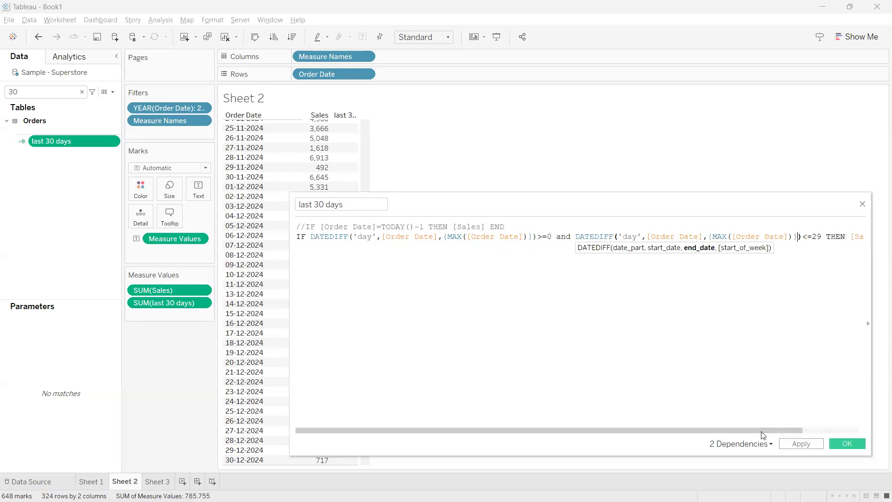
left_click(789, 442)
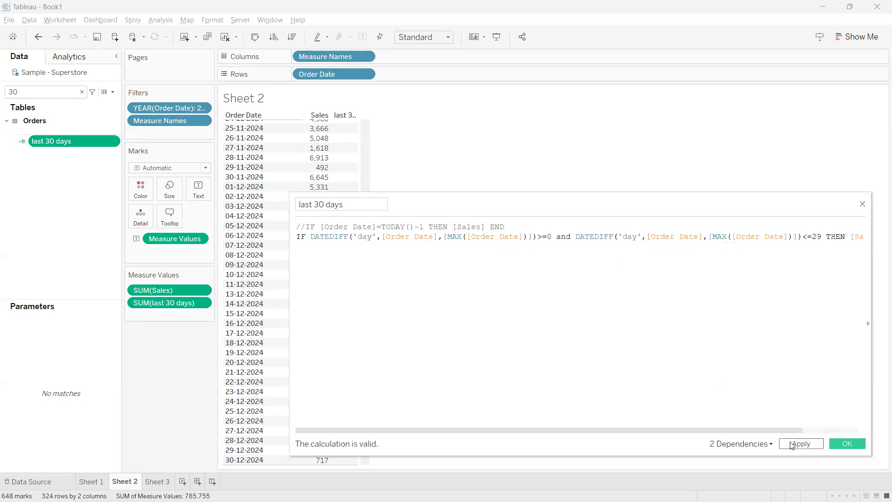
Move the calculation editor off the table and check the last 30 days values for the December 2024 order dates against the formula
left_click_drag(423, 200, 621, 114)
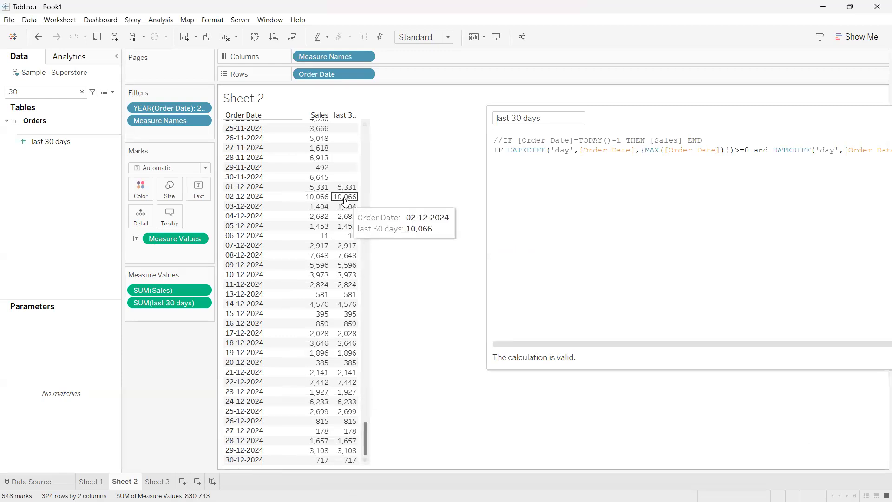
mouse_move(345, 192)
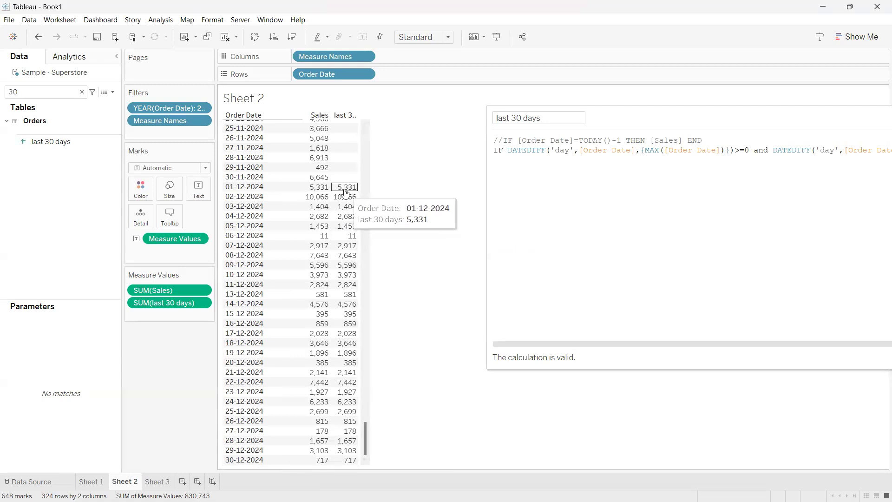
left_click_drag(682, 123, 549, 139)
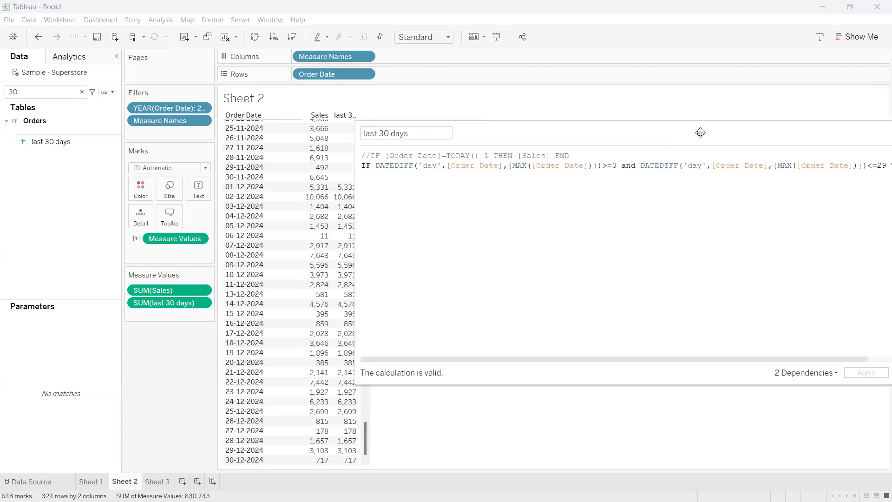
Review the full latest 30 days formula, covering both DATEDIFF conditions against {MAX([Order Date])} and the [Sales] result
left_click_drag(688, 131, 564, 132)
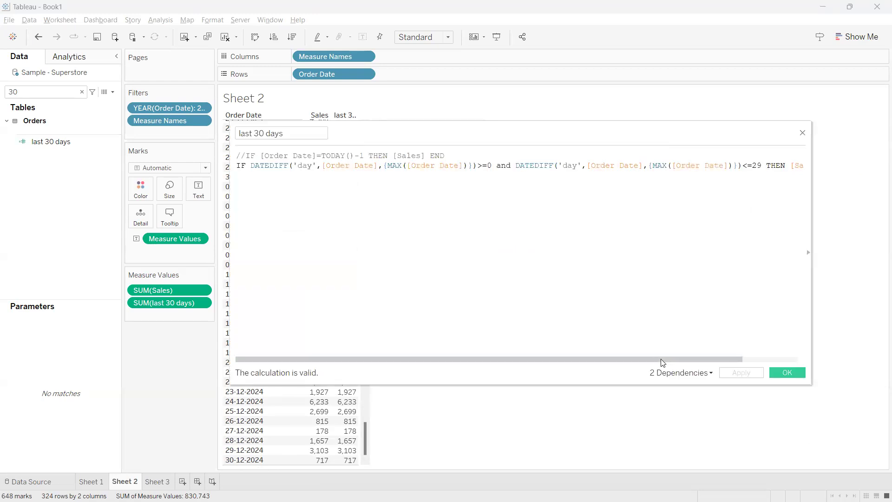
left_click_drag(657, 359, 691, 358)
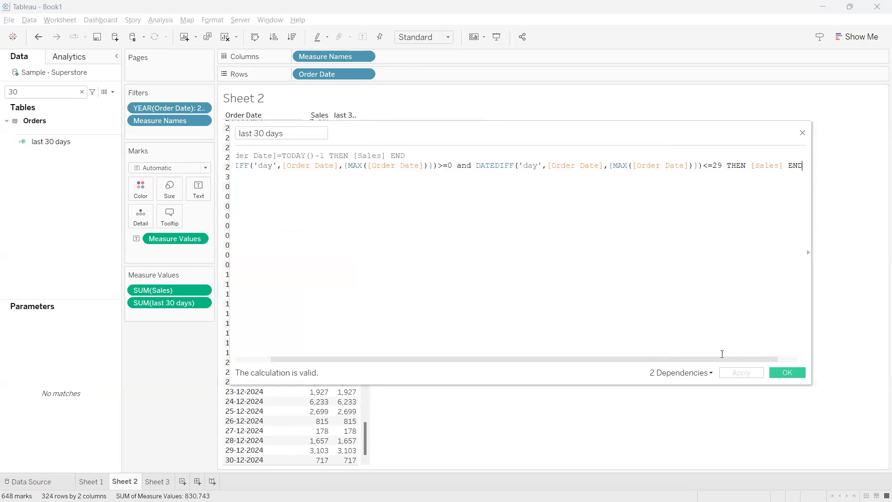
left_click_drag(783, 165, 769, 165)
left_click(342, 353)
left_click_drag(302, 359, 236, 325)
left_click_drag(249, 165, 485, 177)
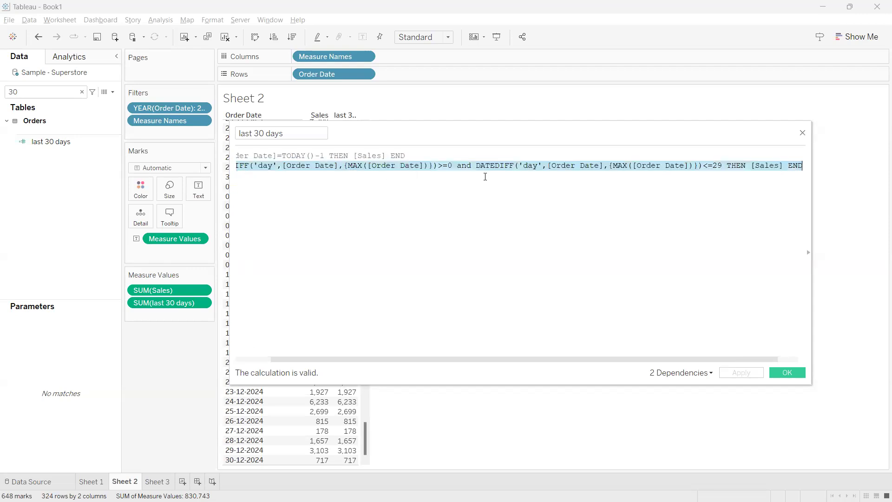
left_click_drag(715, 174, 722, 166)
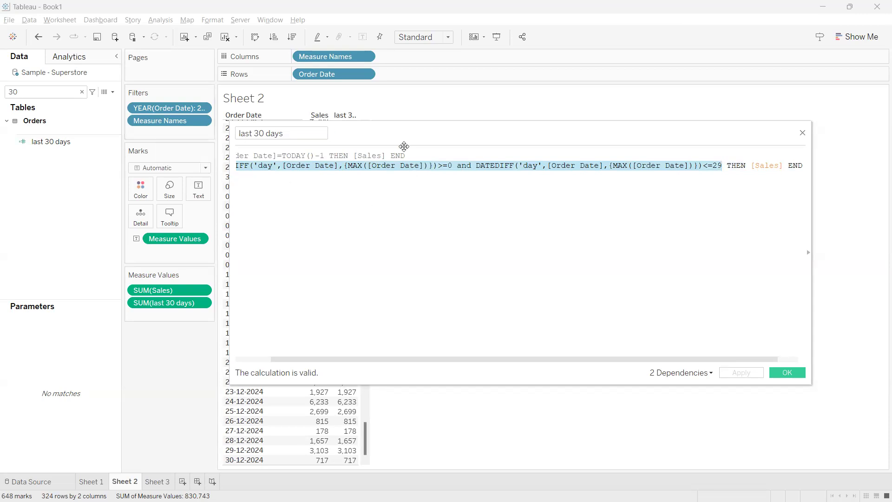
left_click_drag(405, 137, 507, 119)
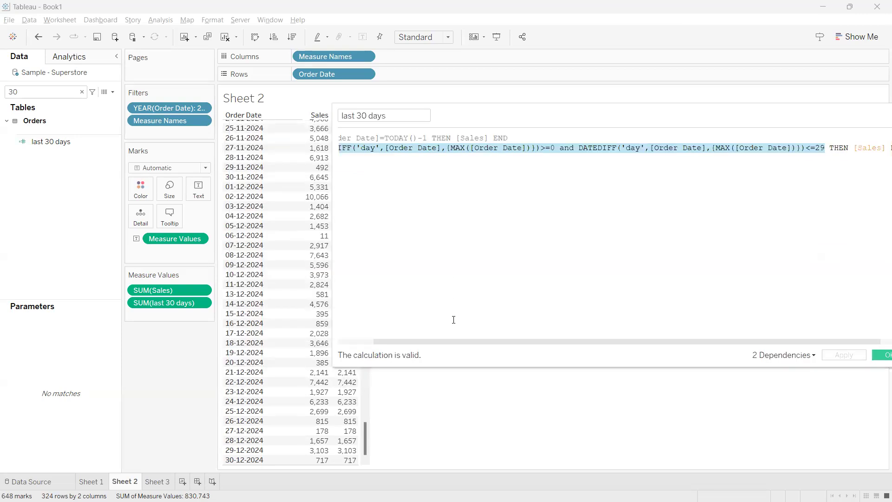
Switch to the Tableau Notes page in Chrome, look up the Next 30 days KPI, and return to the Tableau calculation
left_click_drag(431, 342, 398, 392)
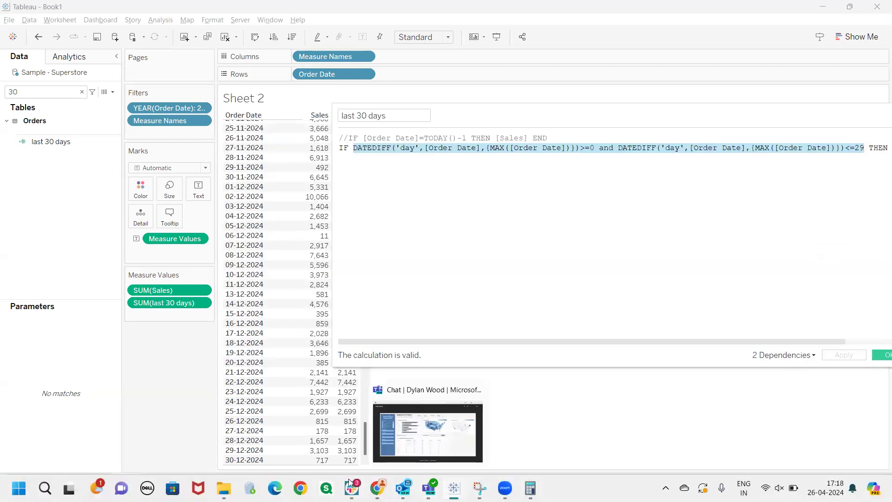
mouse_move(377, 489)
left_click(340, 437)
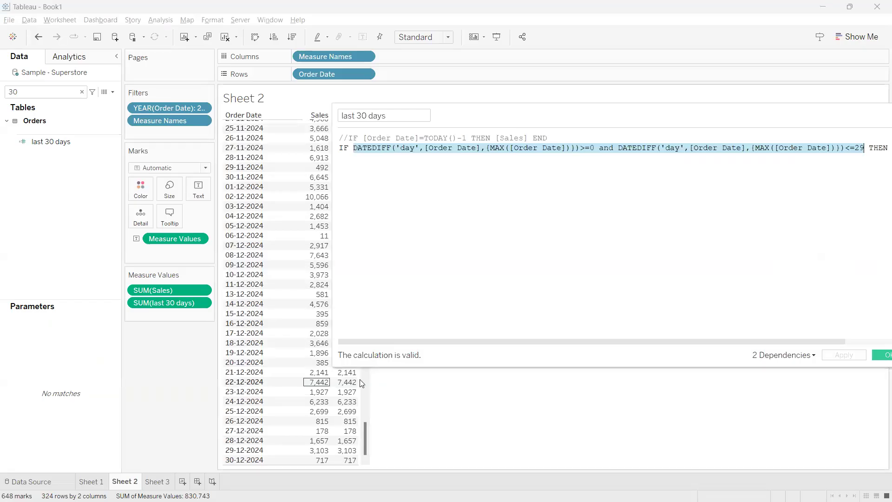
key("alt+Tab")
left_click_drag(594, 341, 557, 344)
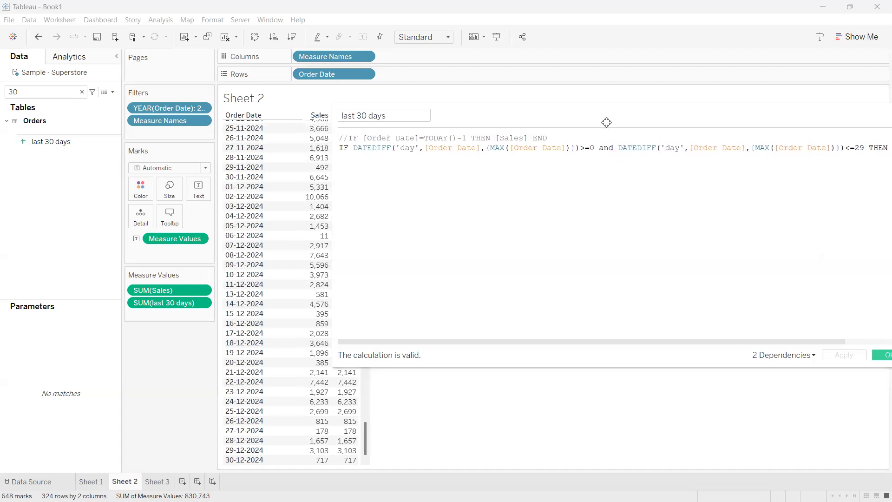
Change the first DATEDIFF comparison to =-1 and make the 29 in the second comparison negative
left_click_drag(606, 122, 541, 138)
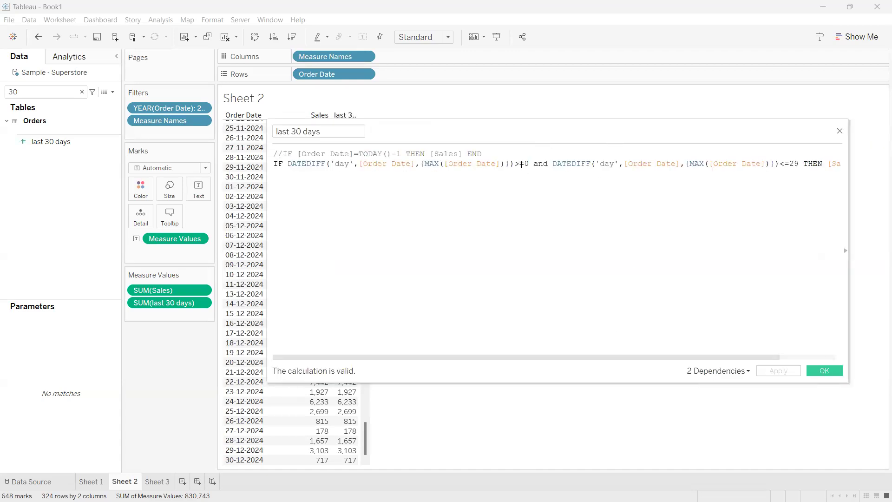
left_click(520, 164)
key("BackSpace")
key("BackSpace")
key("BackSpace")
type("=")
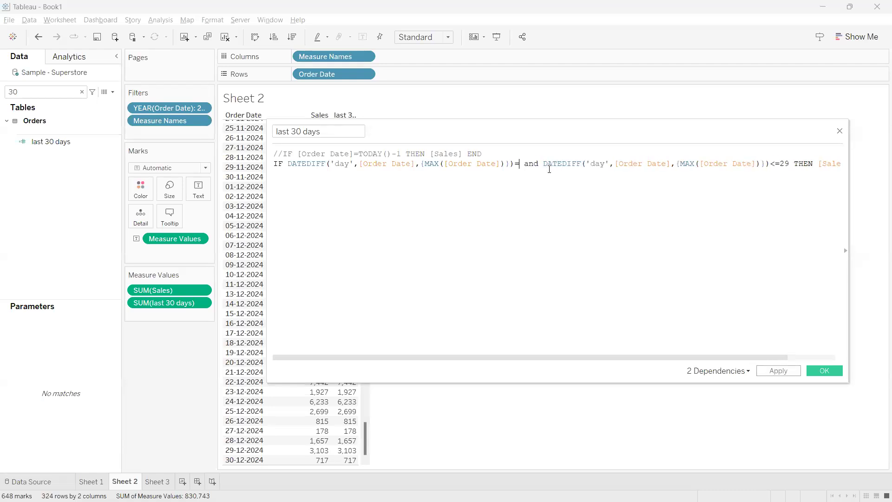
type("1")
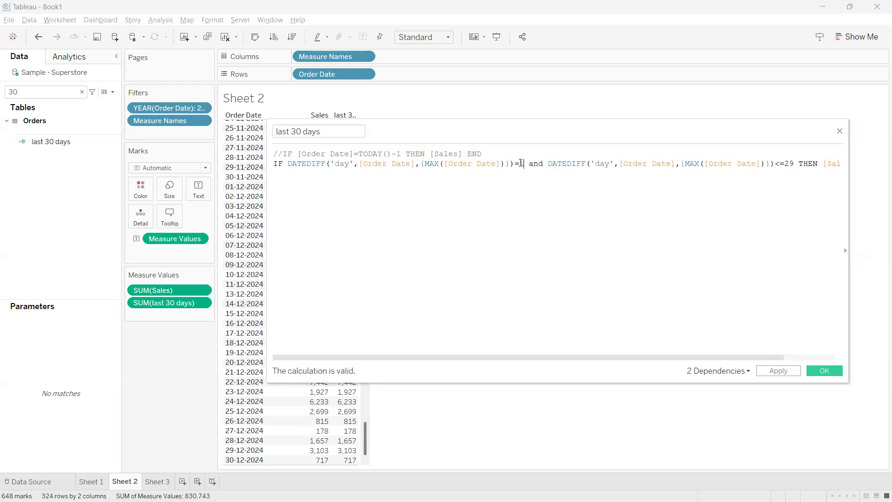
type("-")
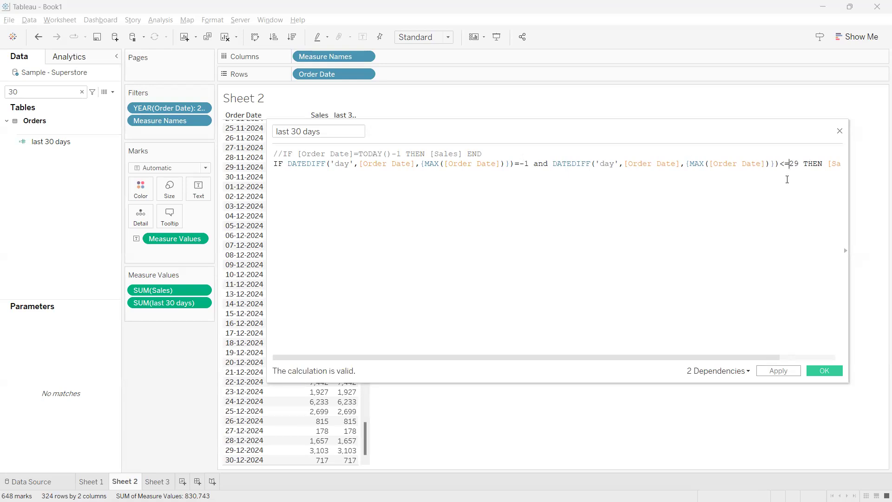
type("-")
Replace {MAX([Order Date])} with TODAY() as the end date in both DATEDIFF functions
left_click_drag(509, 166, 421, 163)
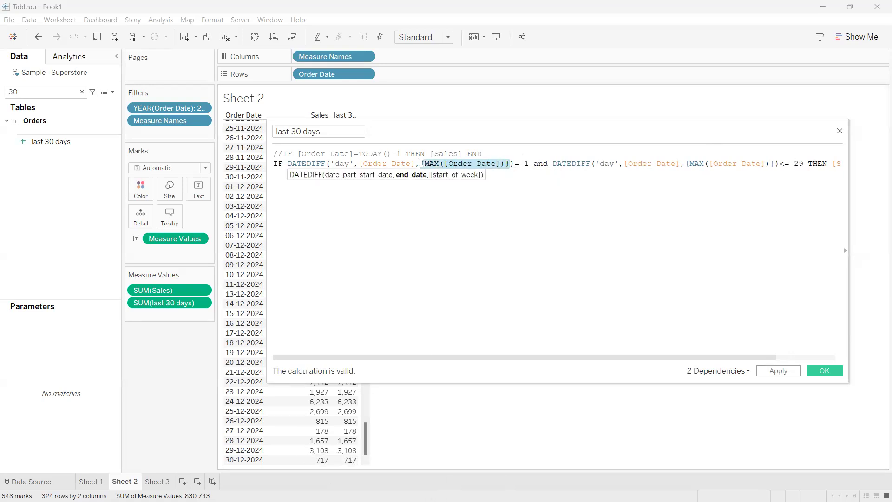
type("today")
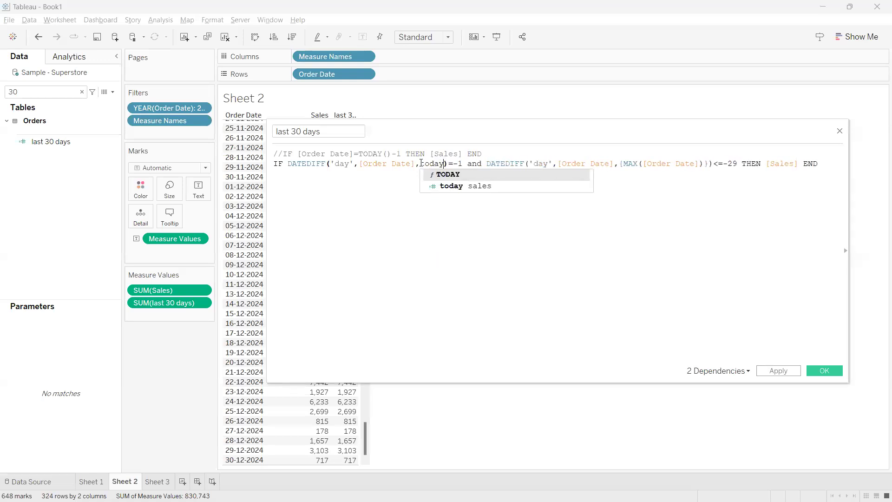
key("Return")
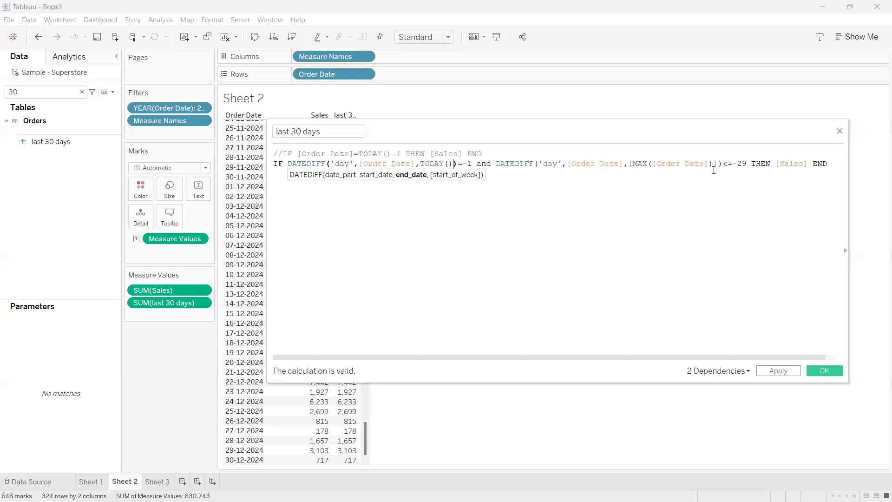
left_click_drag(717, 164, 629, 164)
type("tod")
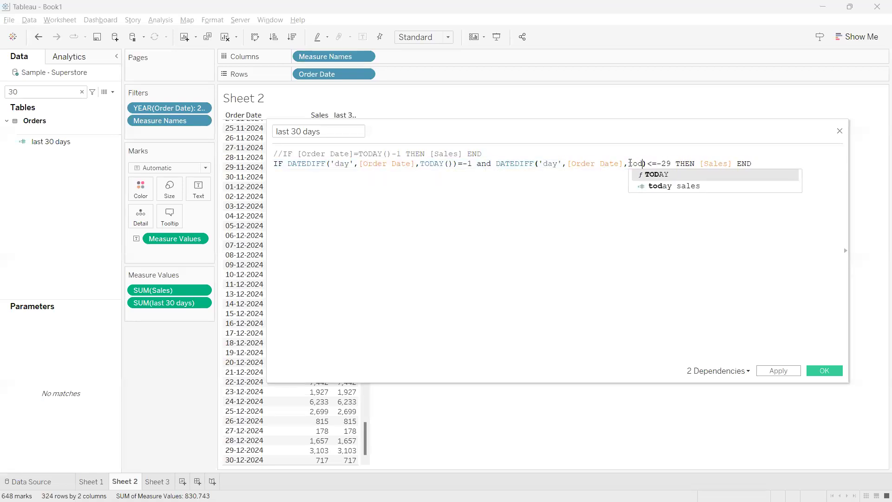
key("Return")
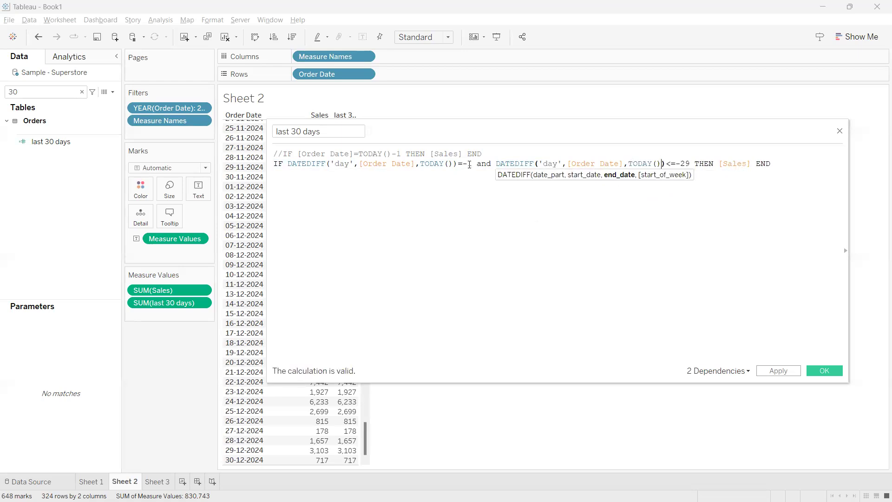
Set the first DATEDIFF comparison to <=-1 and the second to >=-29, and apply the calculation
left_click_drag(472, 163, 462, 163)
left_click(471, 182)
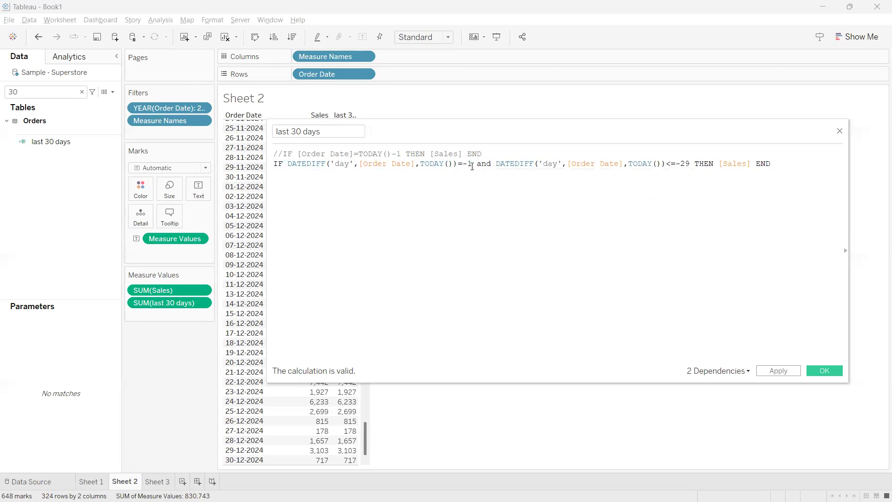
left_click(519, 165)
left_click(643, 163)
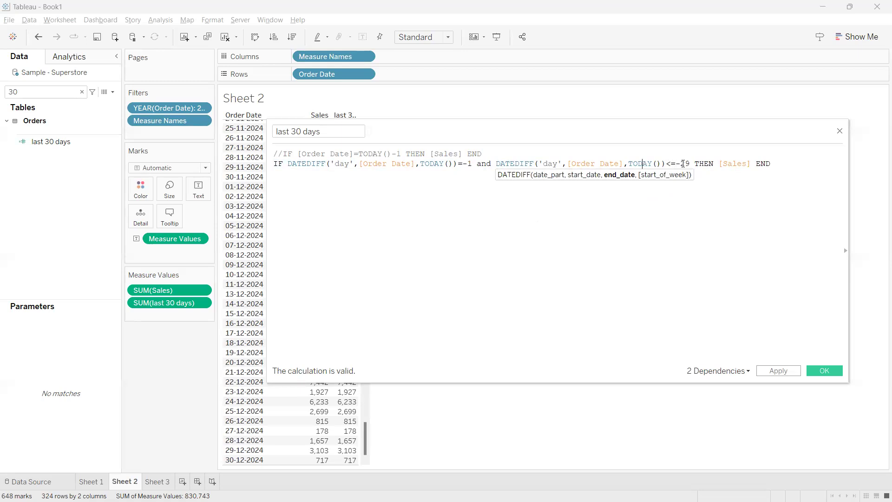
left_click_drag(692, 163, 676, 164)
left_click(482, 163)
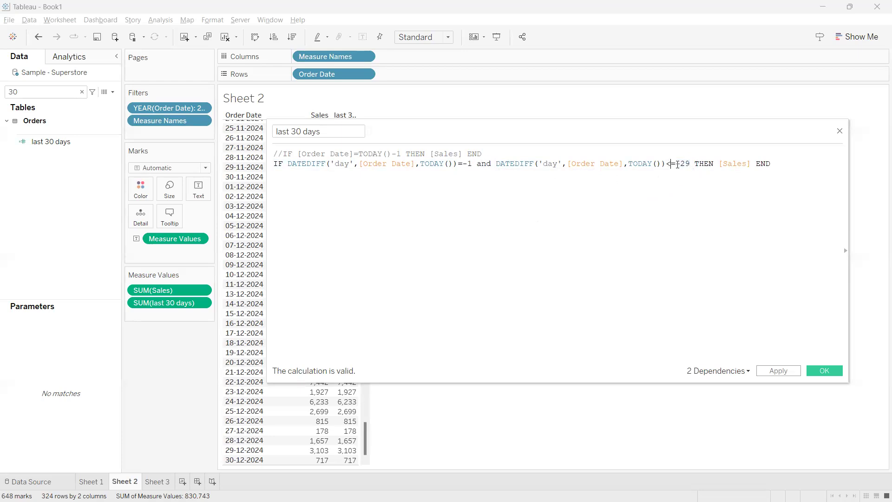
key("BackSpace")
type(">")
type("<")
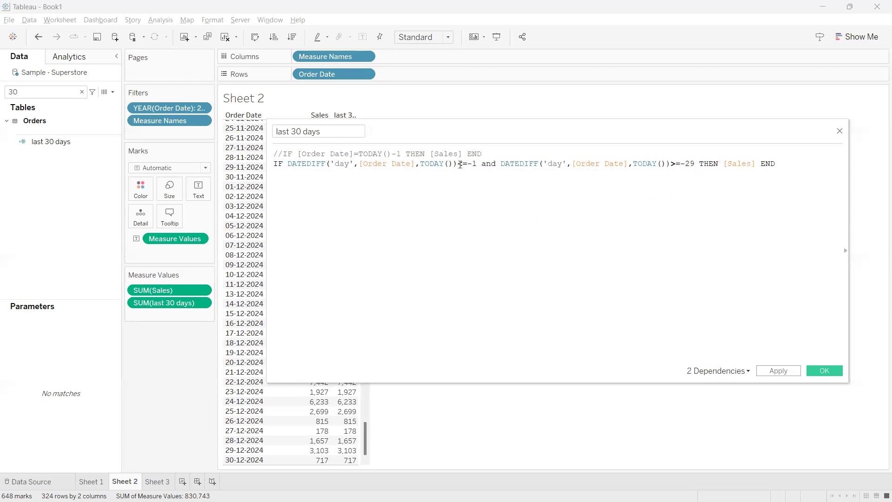
left_click(778, 370)
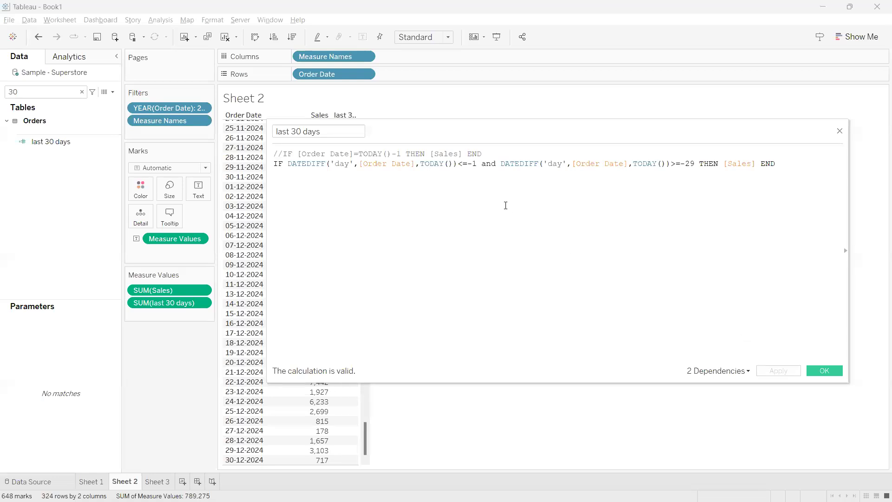
Move the calculation editor off the table and check the last 30 days values from the 27-04-2024 order date onward
left_click_drag(452, 133, 790, 116)
scroll(377, 413, "up", 2)
left_click_drag(377, 413, 352, 236)
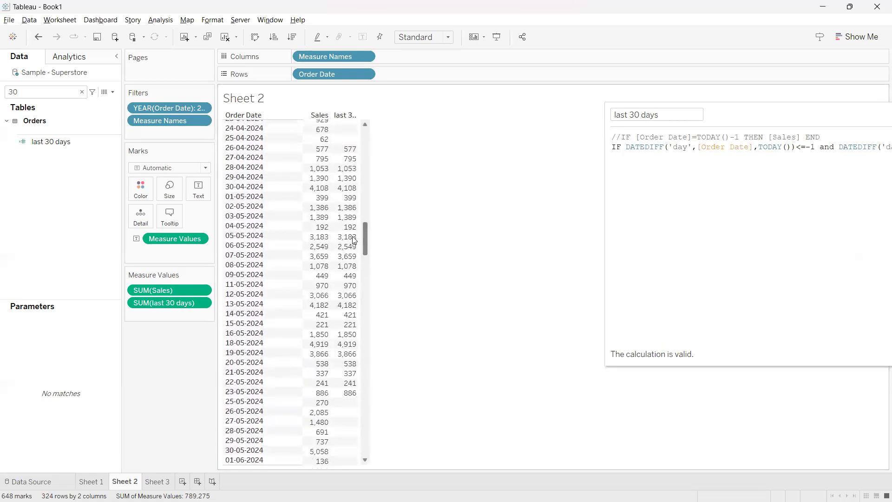
left_click(259, 158)
left_click(260, 158)
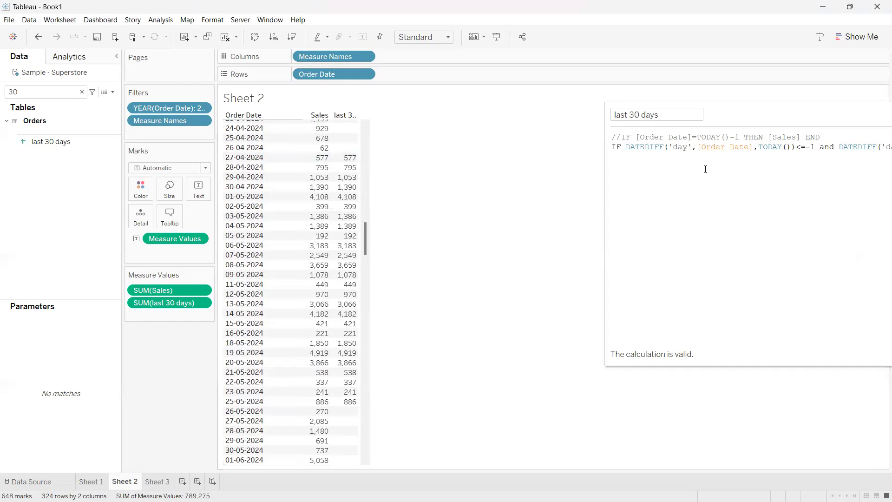
Change the second DATEDIFF limit to -30 and apply the calculation
left_click_drag(718, 121, 524, 114)
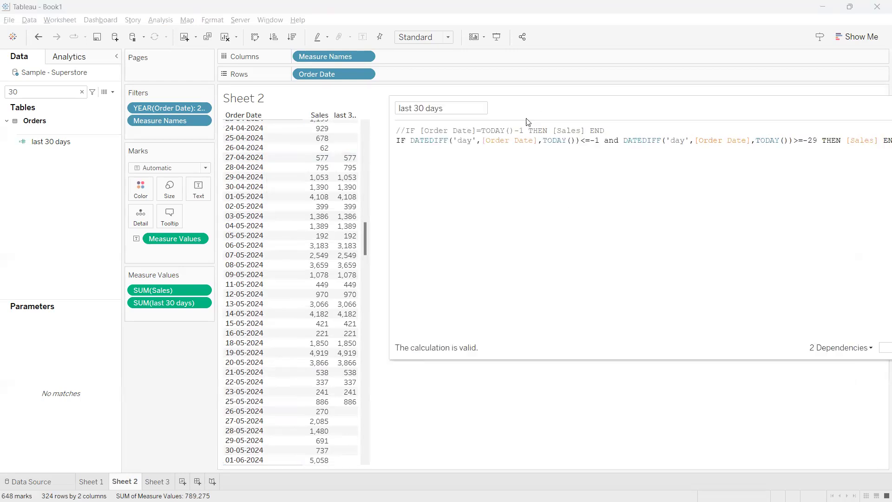
left_click(818, 141)
key("BackSpace")
key("BackSpace")
type("30")
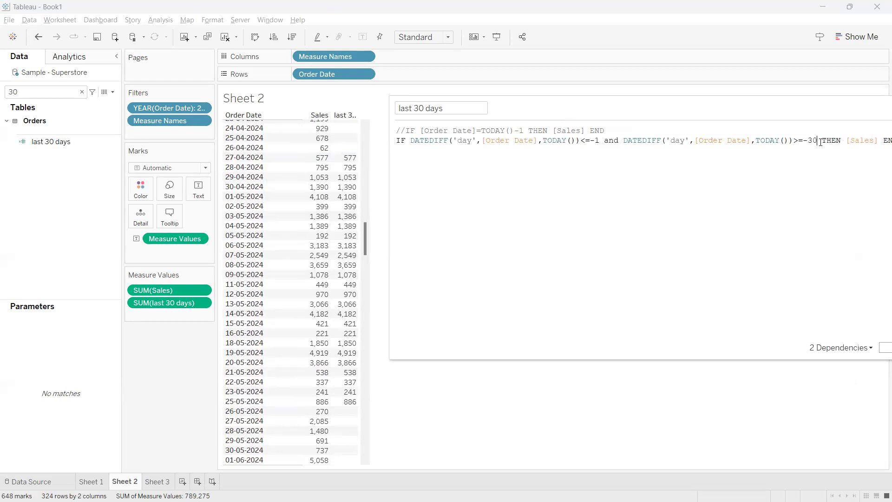
left_click_drag(811, 107, 773, 101)
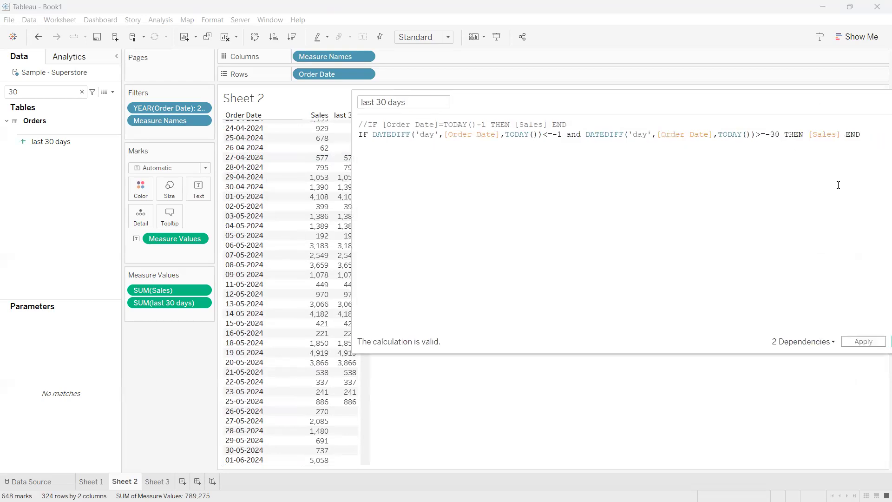
left_click(863, 342)
Change the first DATEDIFF comparison to <=0 to include today, and apply the calculation
left_click_drag(558, 98, 586, 107)
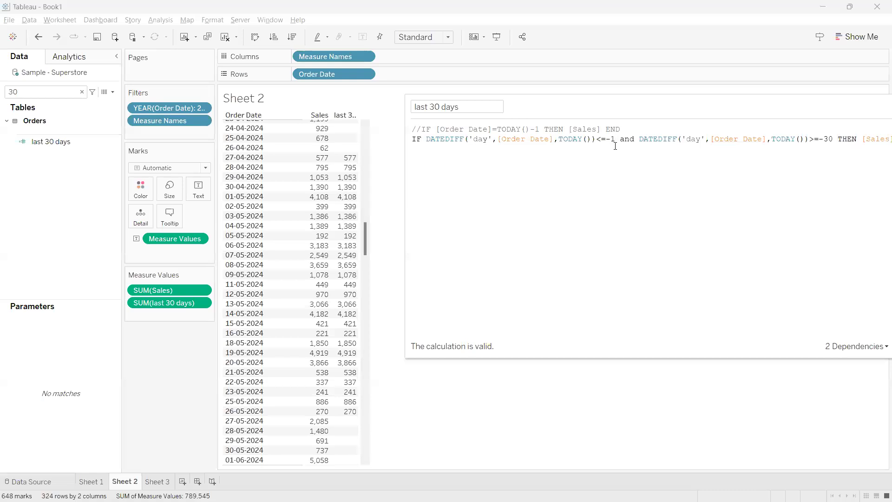
key("BackSpace")
key("BackSpace")
type("0")
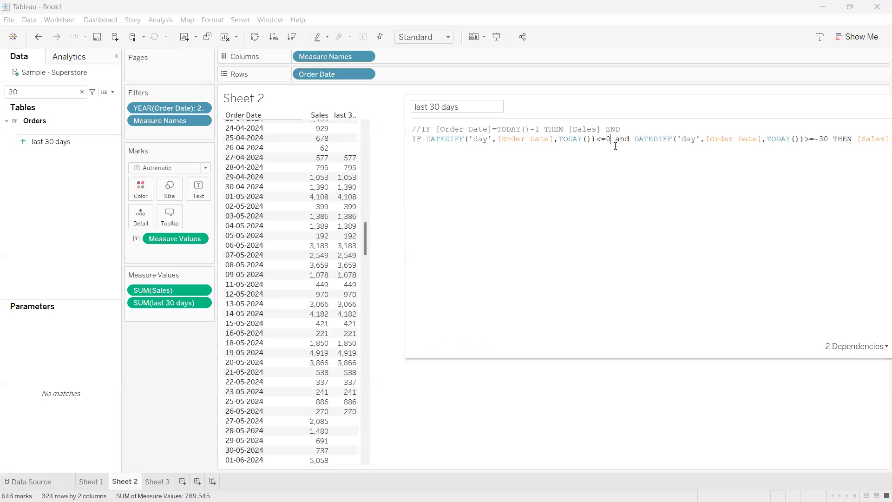
left_click_drag(673, 99, 609, 78)
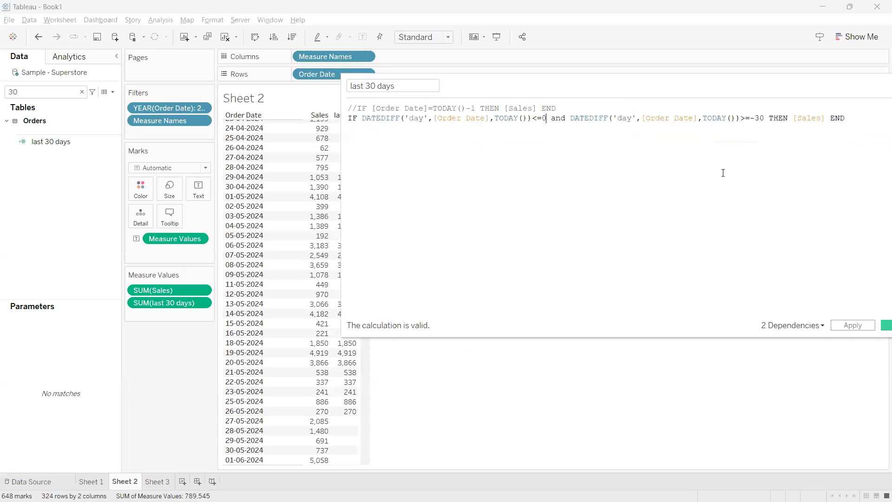
left_click(849, 325)
Check the 26-04-2024 row in the table against the formula's 0 limit, keeping the calculation editor beside the table
left_click_drag(544, 87, 712, 87)
left_click(258, 150)
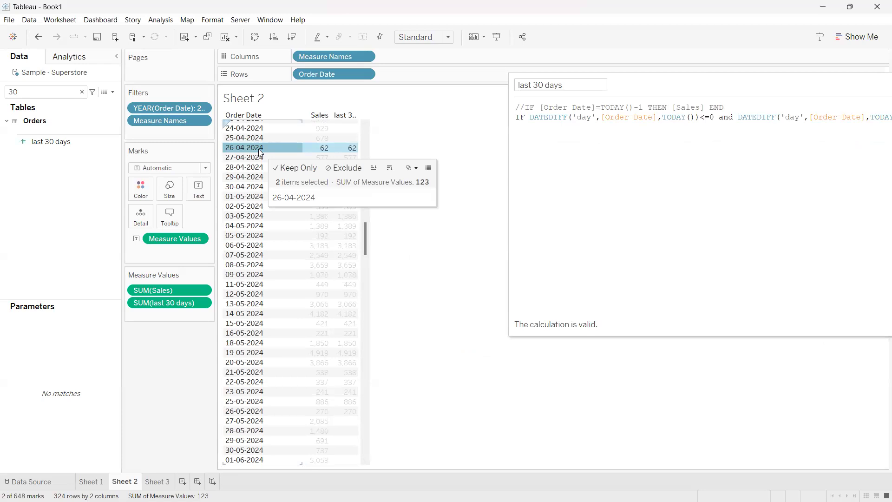
left_click(258, 149)
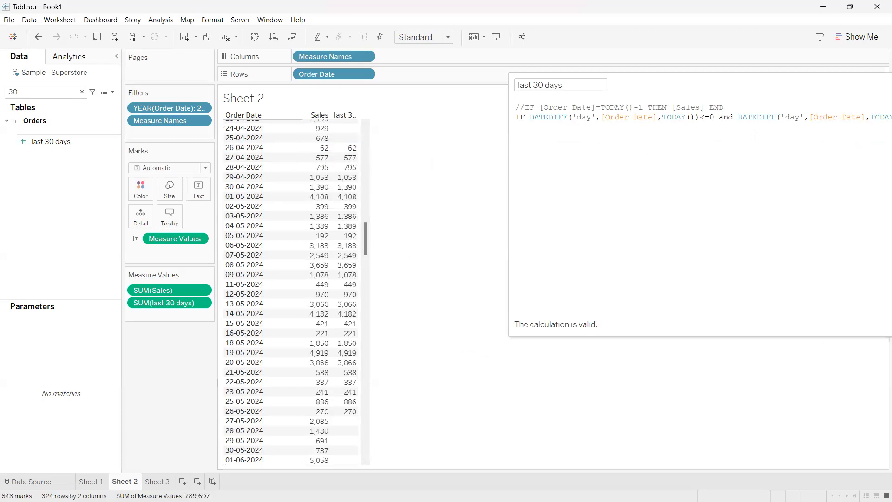
double_click(714, 119)
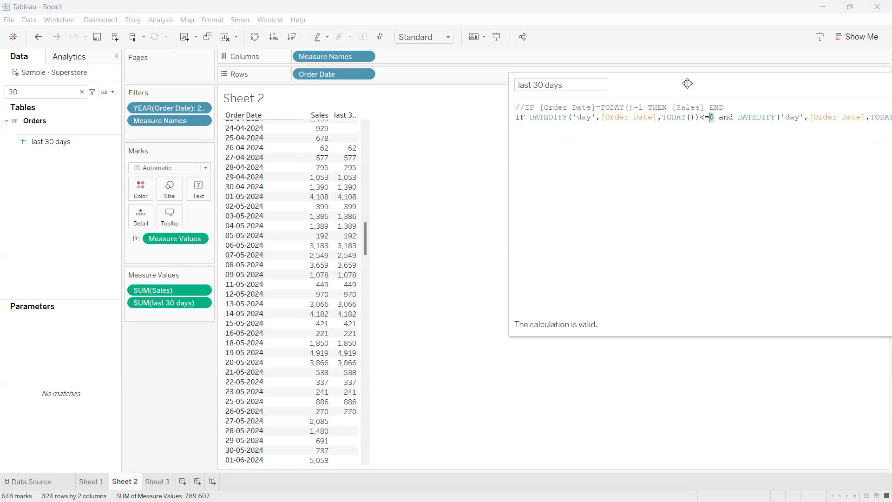
left_click_drag(684, 83, 593, 70)
left_click(635, 127)
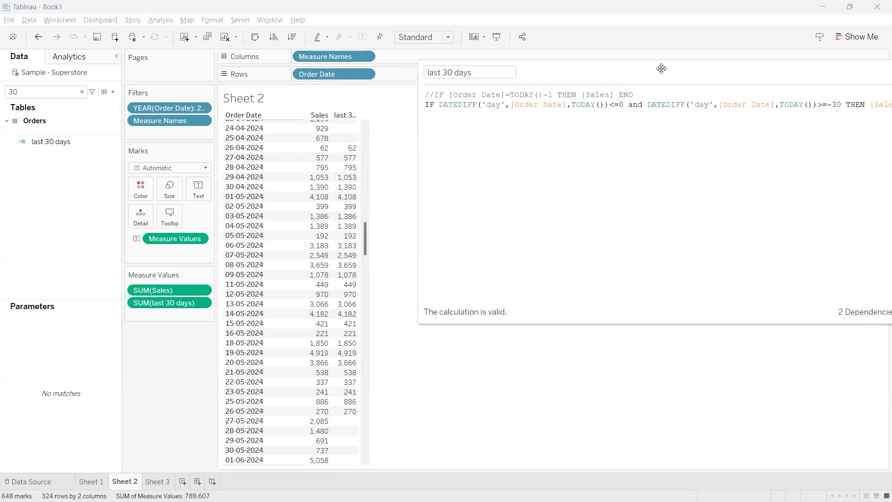
left_click_drag(659, 68, 622, 68)
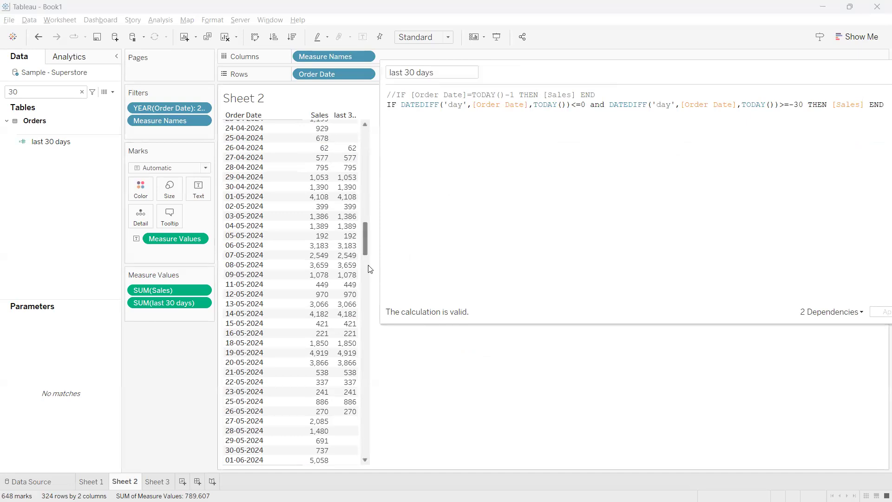
Save the last 30 days calculation and close its editor
left_click_drag(610, 74, 551, 72)
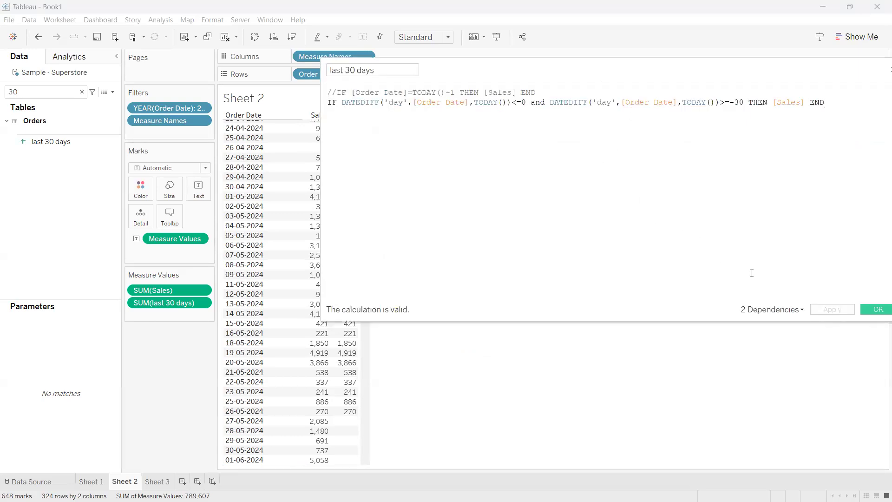
left_click(865, 310)
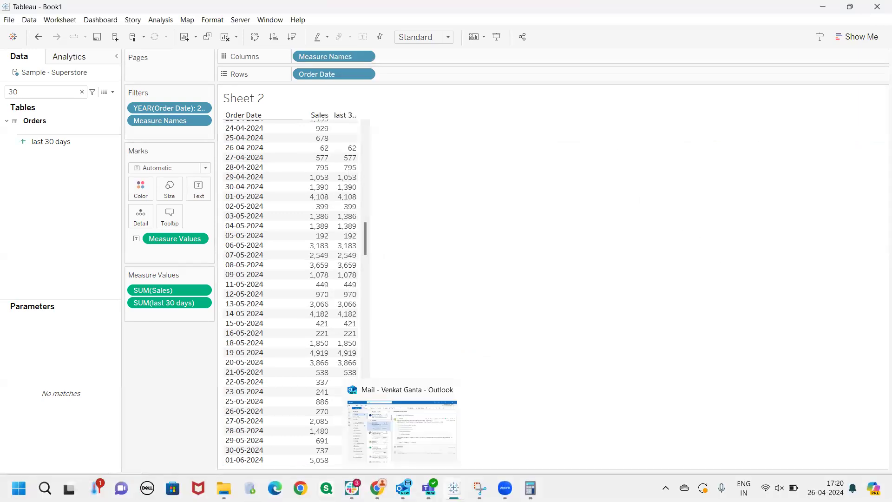
Switch to the Tableau Notes page in Chrome and review the WTD section and the Filters & KPI's table
left_click(377, 488)
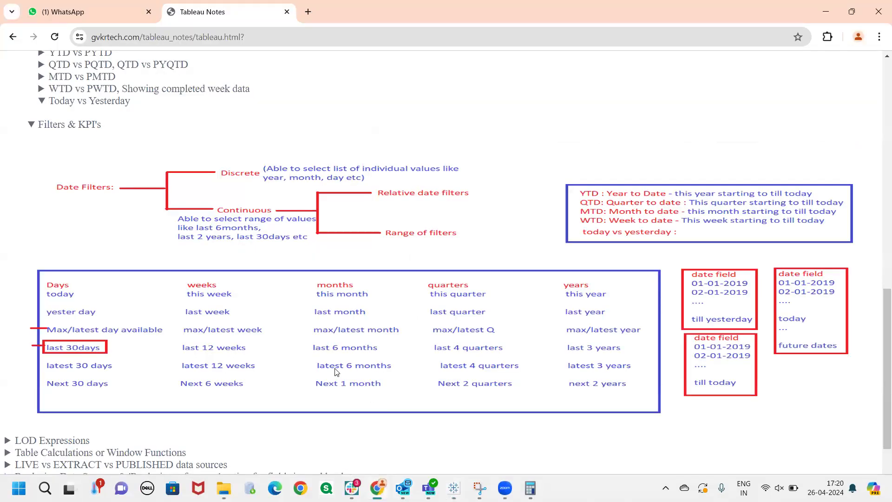
scroll(336, 372, "up", 1)
left_click_drag(72, 205, 48, 209)
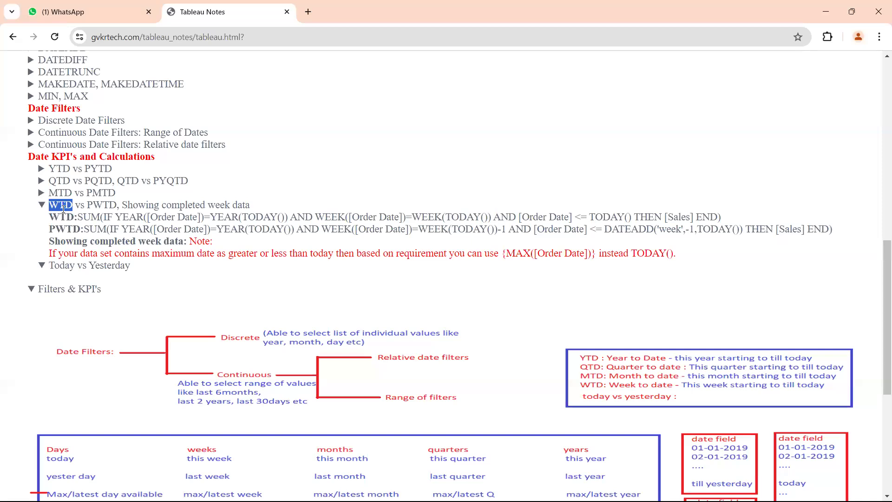
left_click(64, 209)
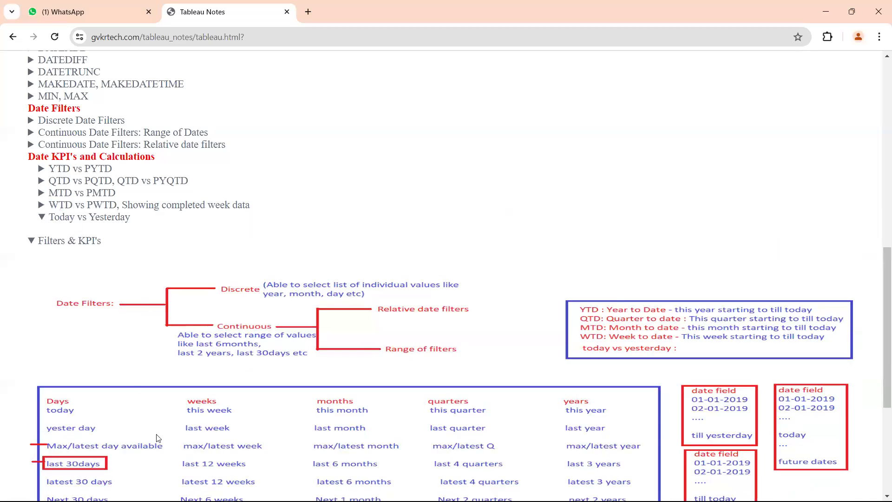
scroll(187, 444, "down", 2)
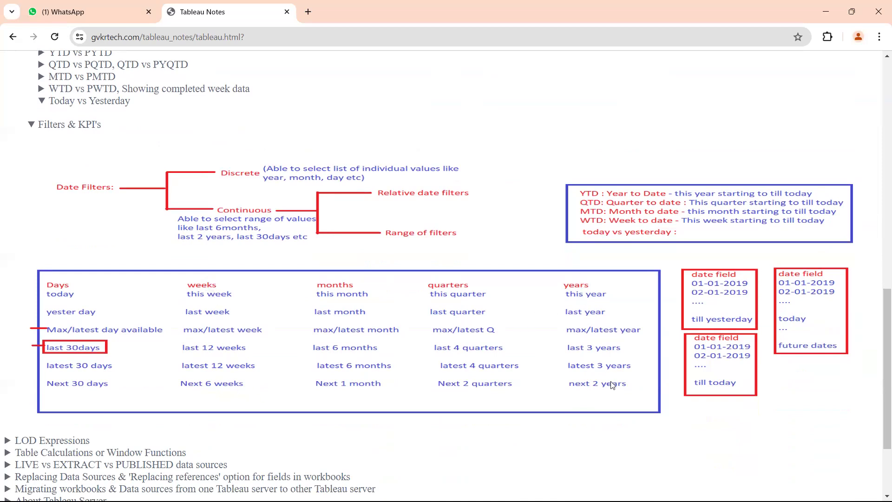
scroll(328, 306, "up", 1)
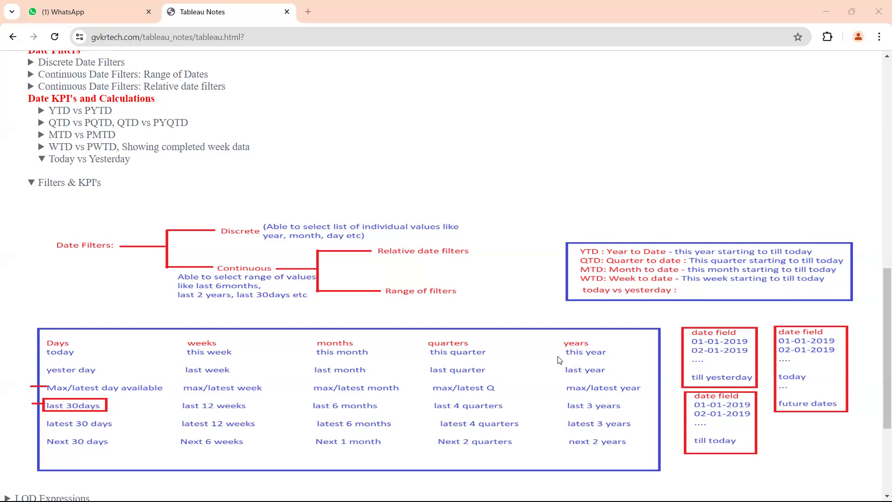
Return to Tableau and remove the last 30 days measure and the YEAR(Order Date) filter from Sheet 2
key("alt+Tab")
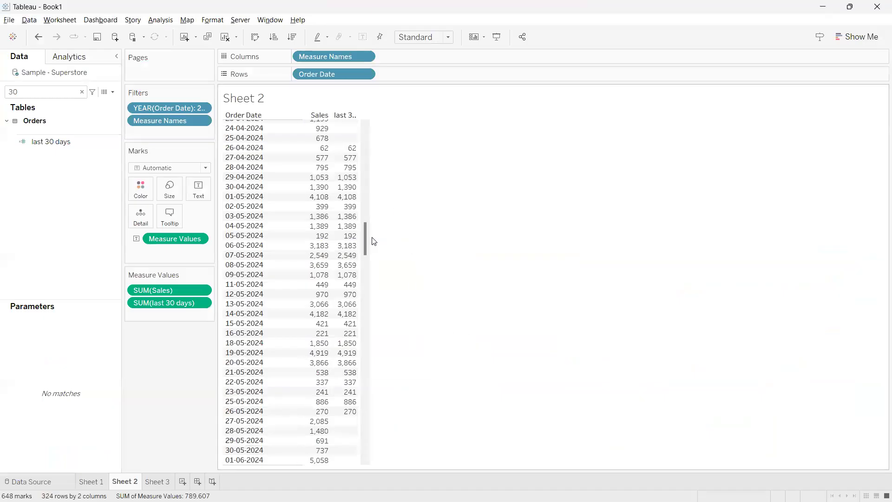
left_click_drag(167, 302, 162, 347)
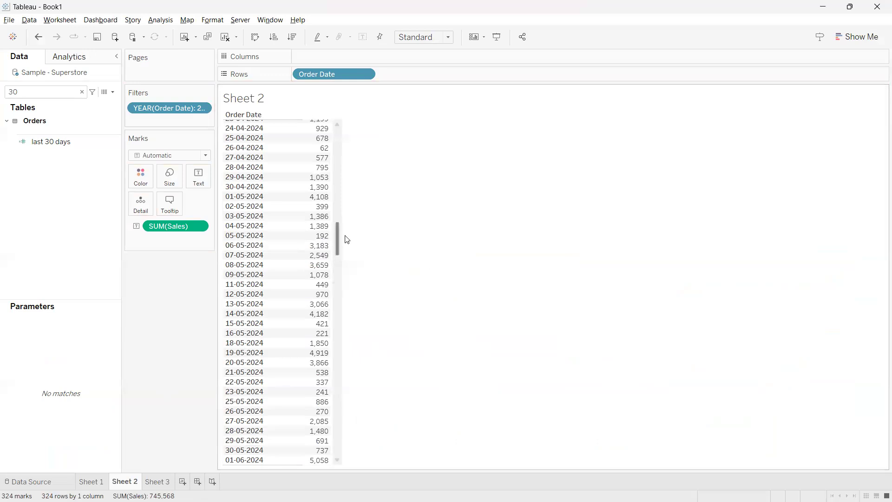
left_click_drag(338, 239, 332, 110)
left_click_drag(157, 107, 251, 270)
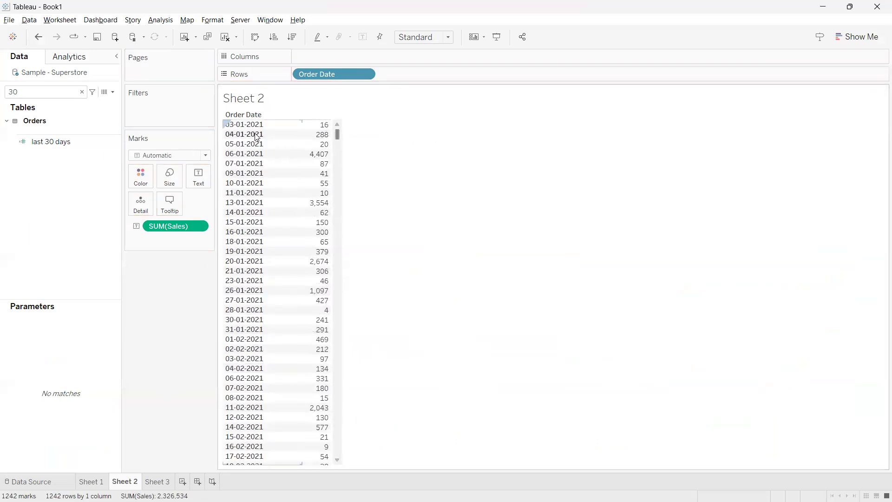
left_click_drag(336, 140, 342, 469)
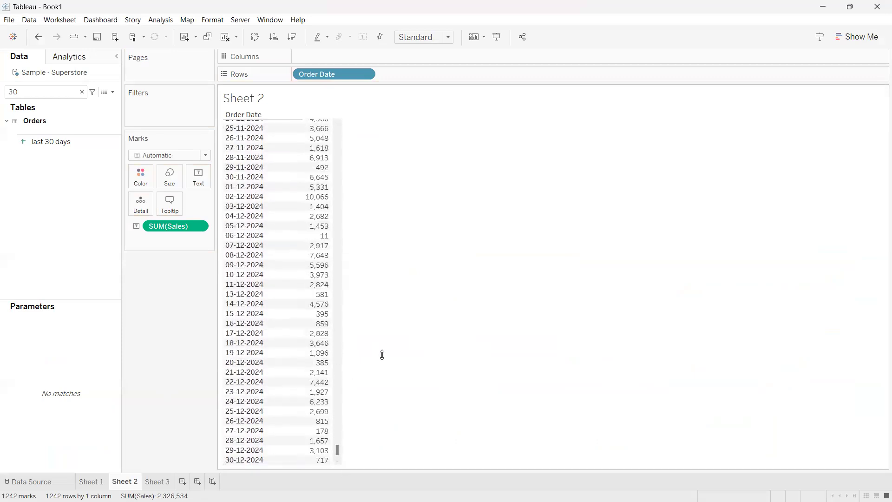
Filter Sheet 2 on the years of Order Date, keeping only 2024
left_click(81, 91)
type("orde")
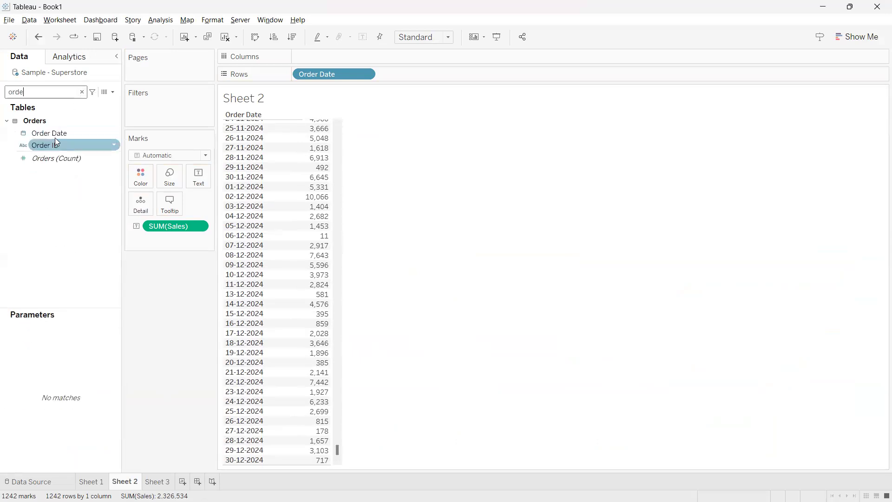
left_click_drag(52, 144, 130, 120)
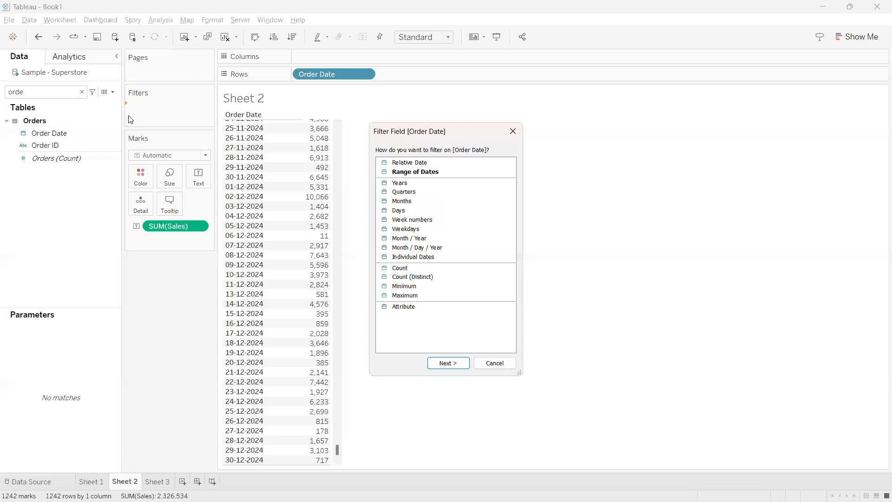
double_click(403, 183)
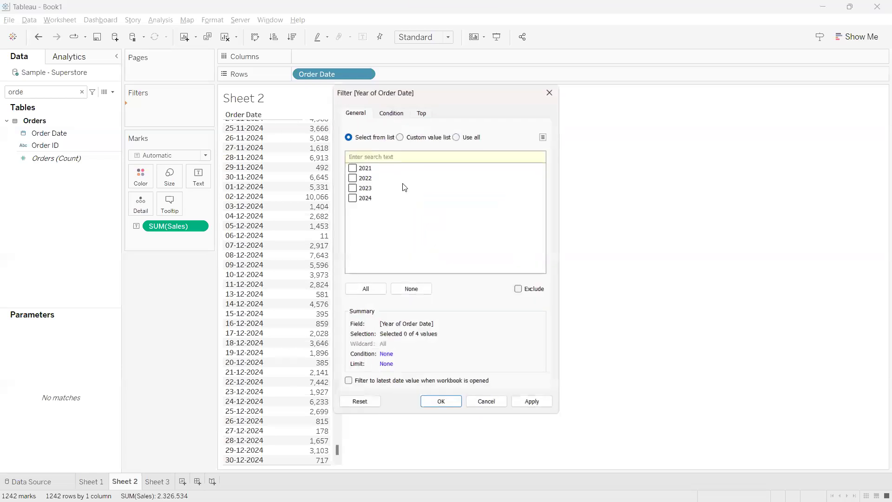
left_click(355, 198)
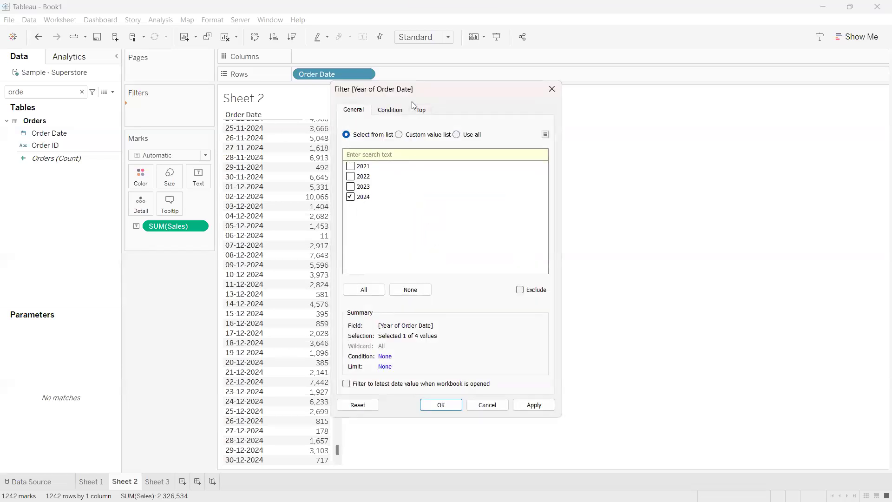
left_click(588, 398)
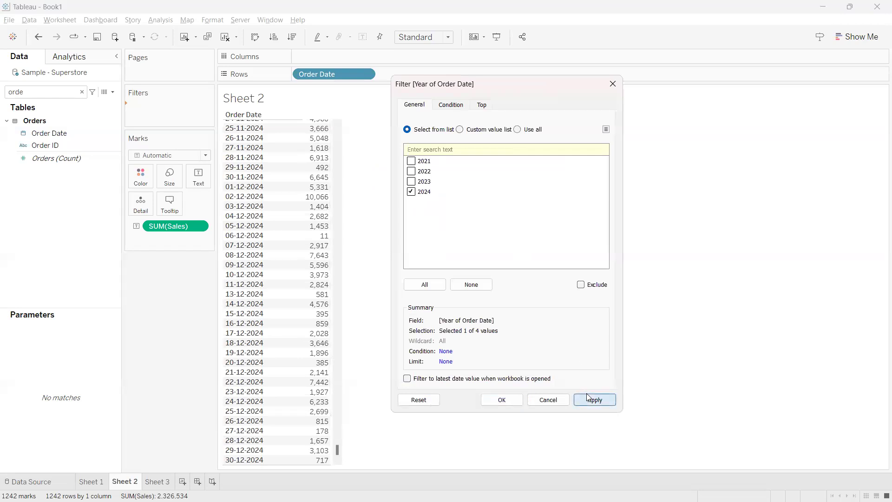
left_click(335, 448)
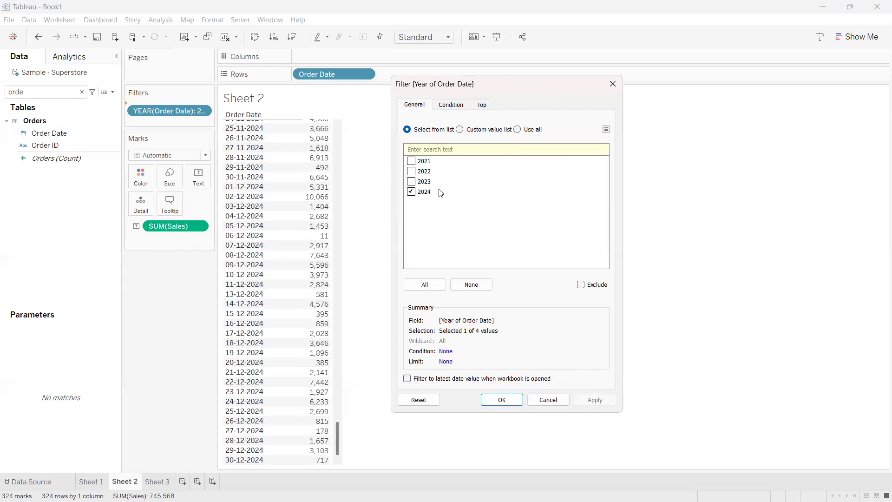
left_click(613, 84)
Replace the year filter with a relative date filter on Order Date set to This year
left_click_drag(158, 108, 69, 154)
left_click_drag(50, 133, 150, 115)
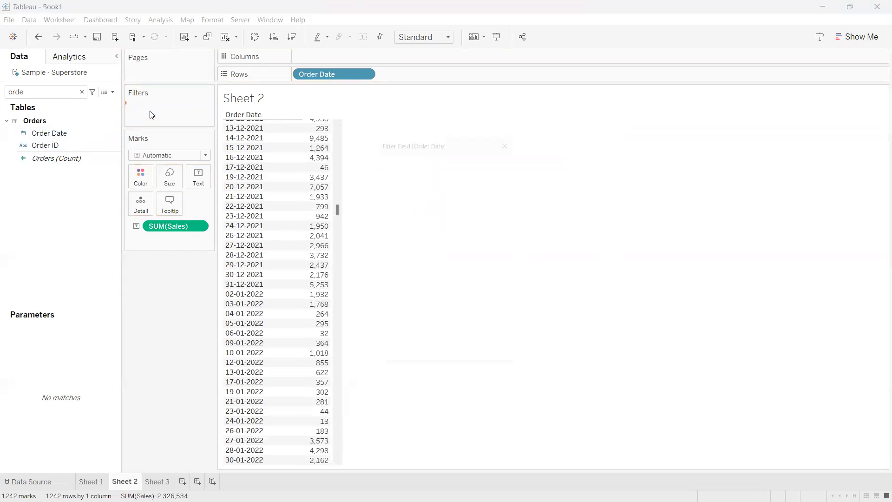
double_click(412, 166)
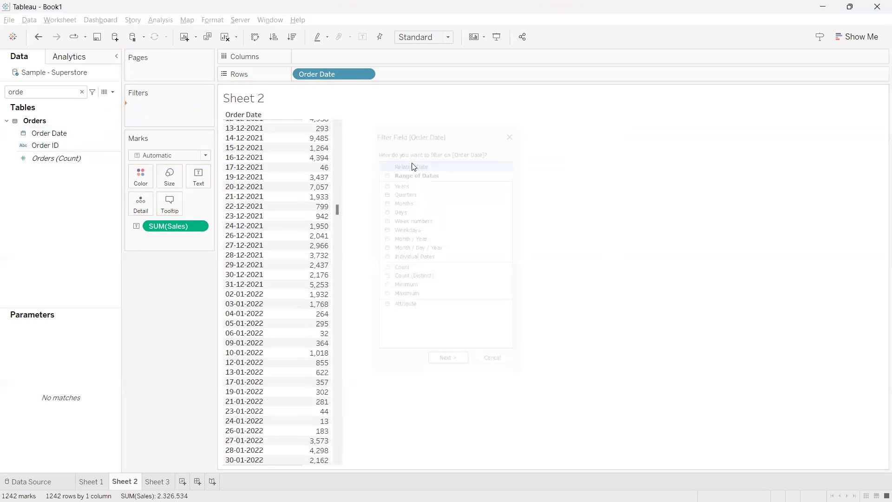
left_click(475, 233)
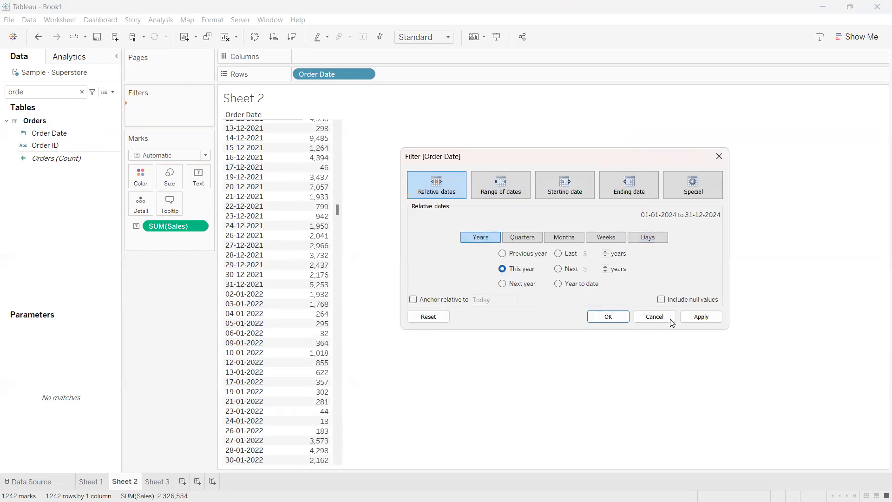
left_click(702, 318)
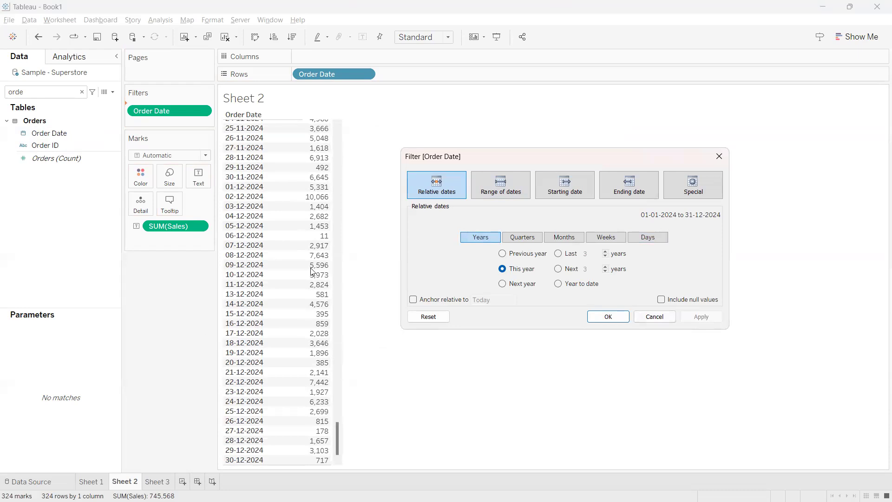
Apply Previous year in the relative date filter for comparison, and set it back to This year
left_click(504, 254)
left_click(699, 318)
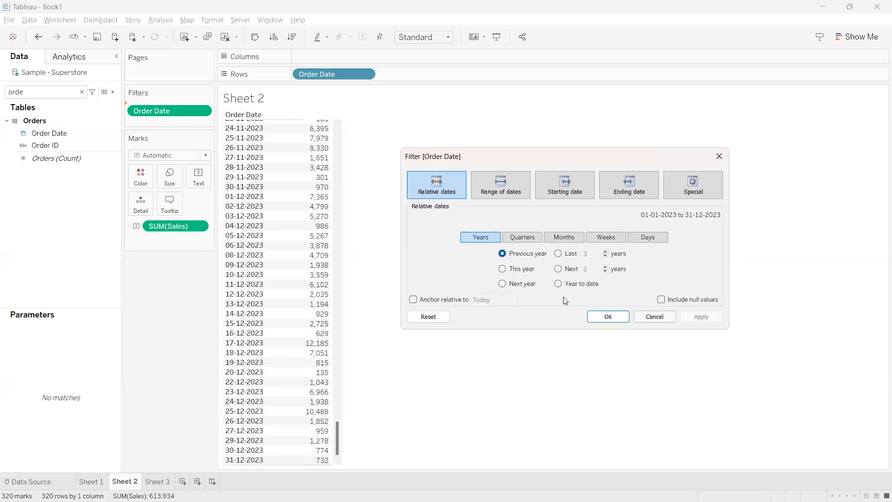
left_click(502, 268)
left_click(707, 319)
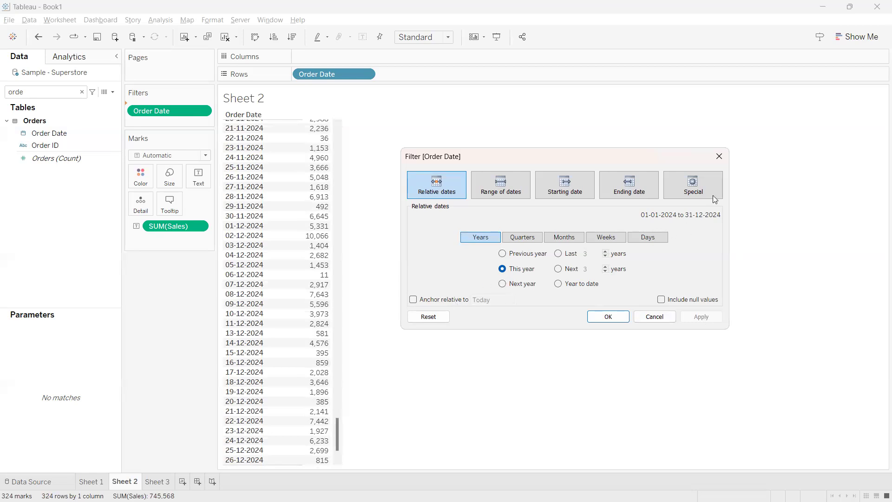
left_click(718, 156)
left_click_drag(339, 430, 348, 447)
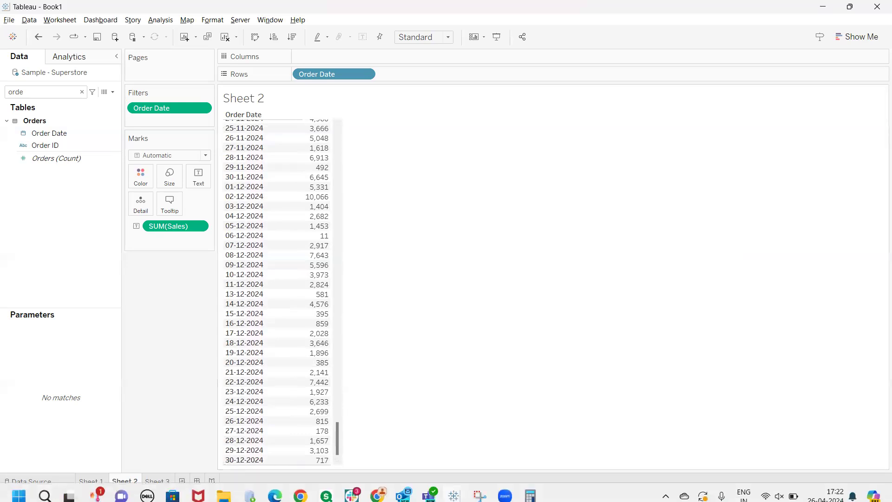
Switch to the Tableau Notes page in Chrome and review the YTD vs PYTD section
mouse_move(377, 488)
left_click(377, 429)
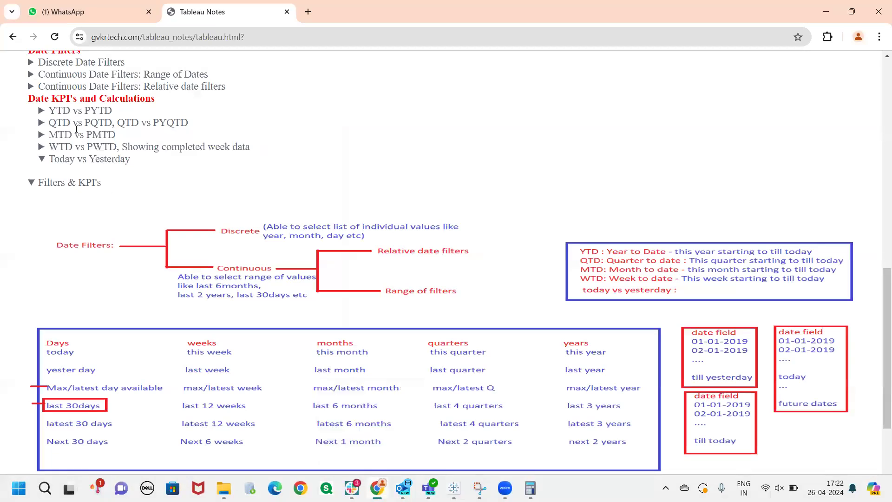
left_click_drag(69, 112, 47, 114)
left_click(47, 113)
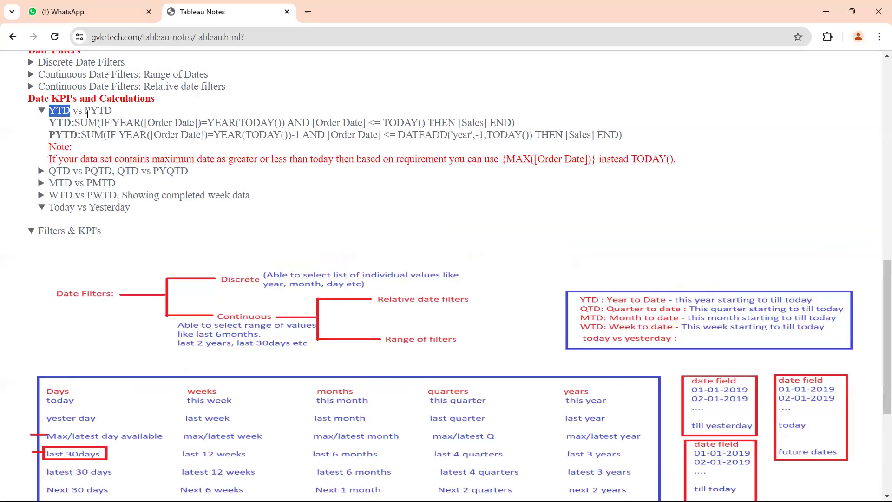
left_click(84, 116)
Return to Tableau and add the line "YTD: jan-1-2024 to apr-26-2024" below the sheet name in Sheet 2's title
key("alt+Tab")
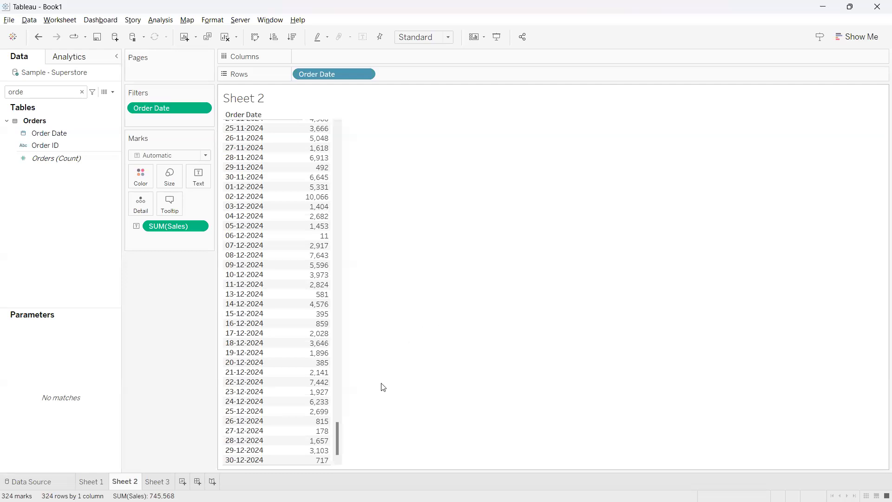
double_click(274, 101)
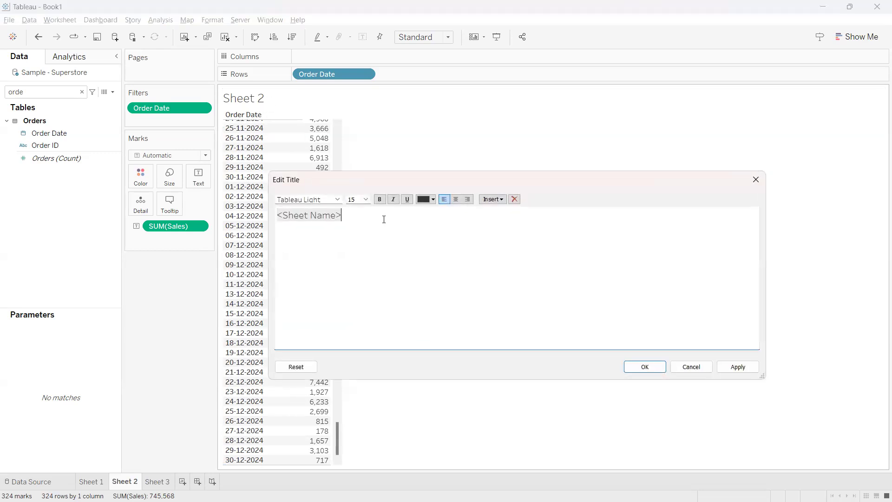
key("Return")
type("YTD")
type(": ")
type("this")
key("BackSpace")
key("BackSpace")
key("BackSpace")
key("BackSpace")
type("jan-1-2024 to apr-26-2024")
left_click_drag(418, 231, 299, 228)
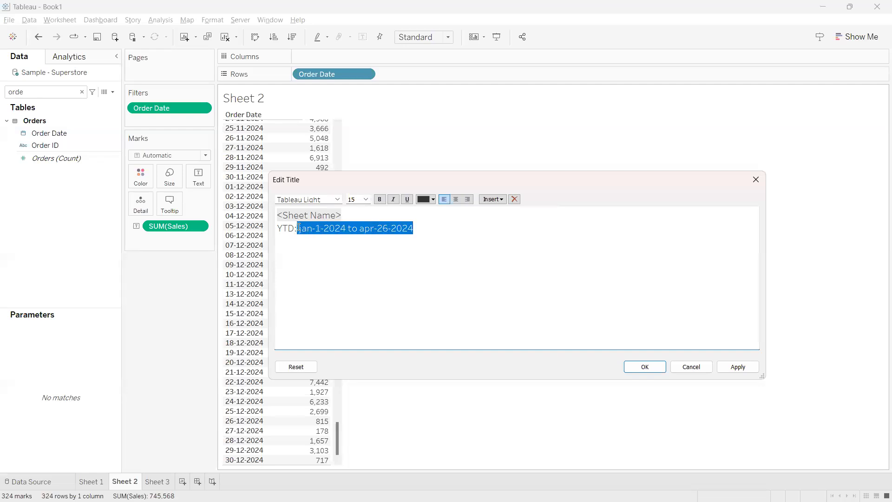
left_click(325, 244)
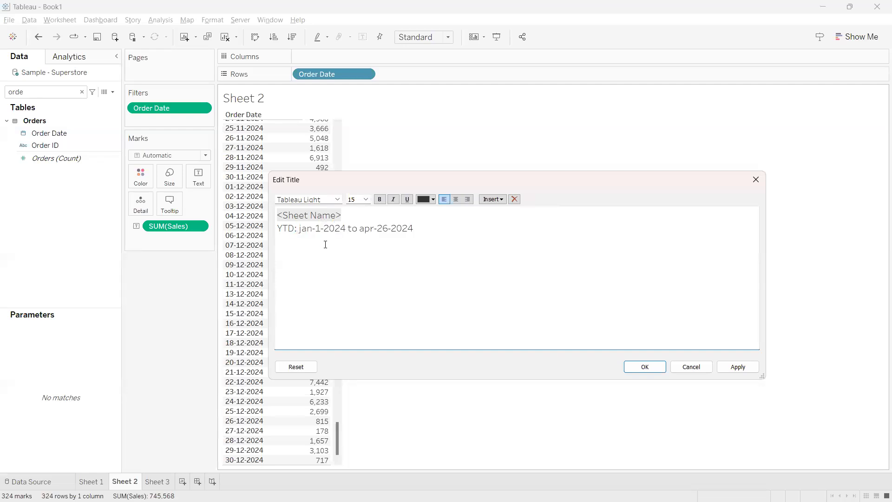
left_click(645, 366)
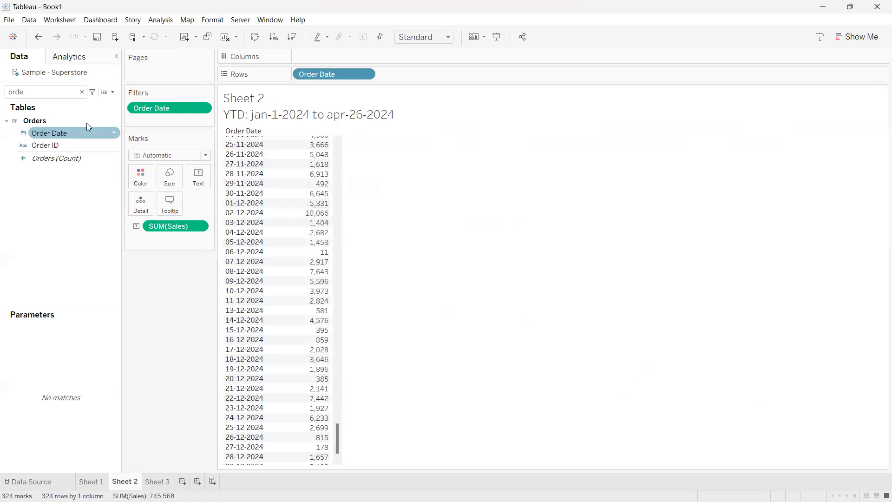
Create a calculated field named this year, and remove the Order Date filter from the sheet
left_click(112, 92)
left_click(100, 99)
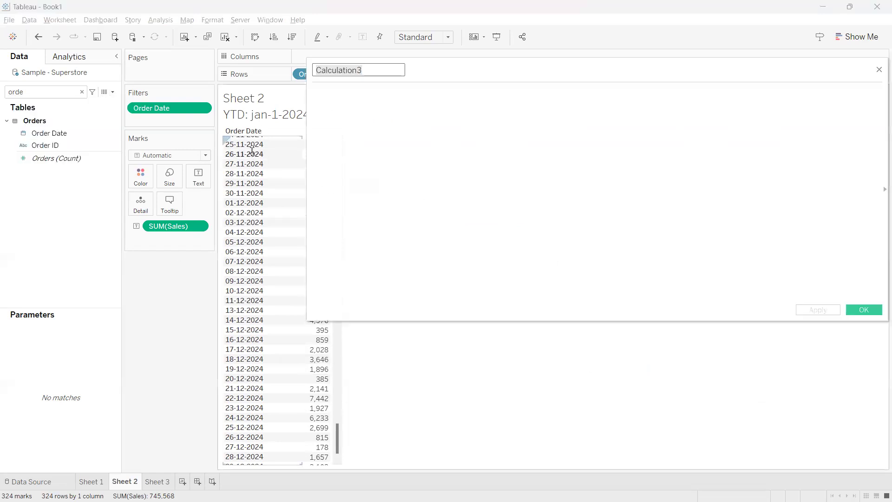
left_click_drag(159, 109, 51, 240)
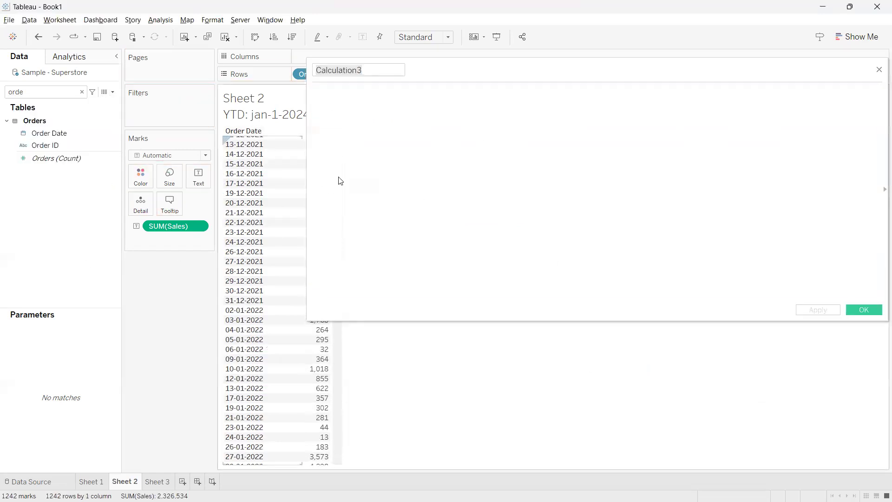
left_click_drag(456, 74, 525, 179)
type("th")
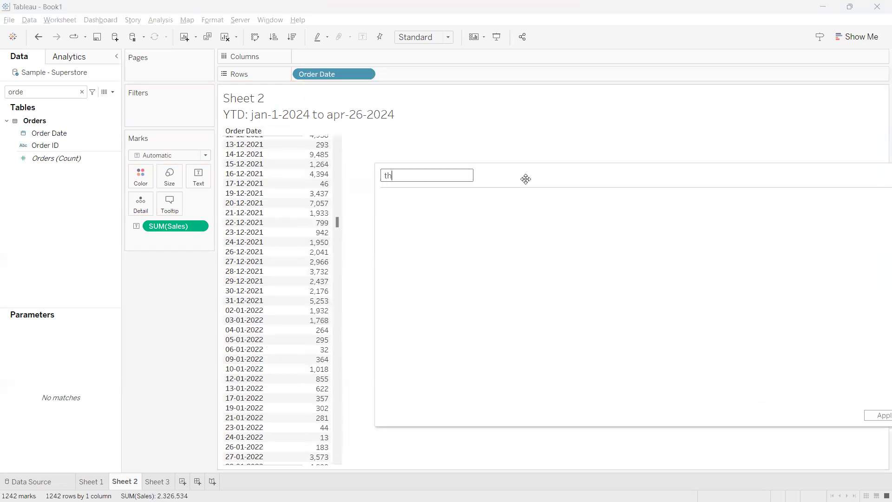
type("is year")
Enter an IF and END block in the this year formula and insert the Order Date field from Rows between them
left_click(485, 260)
type("IF ")
type("END")
key("Up")
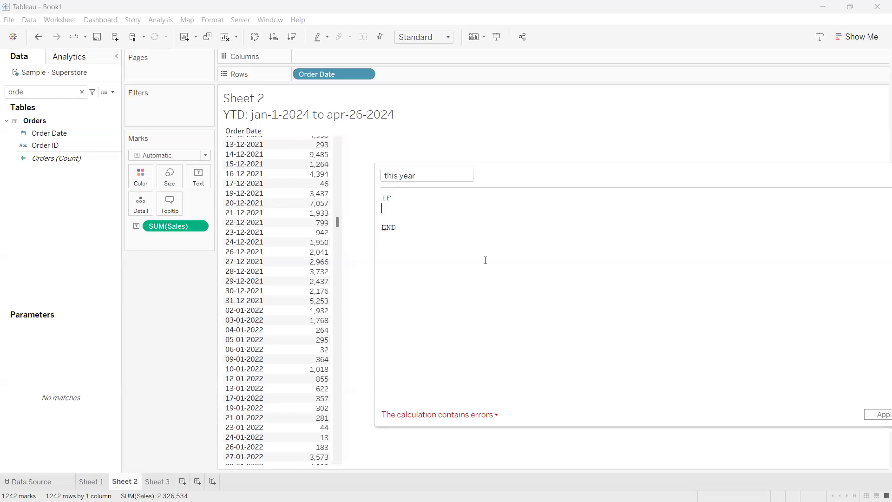
mouse_move(310, 71)
left_mouse_down()
mouse_move(301, 71)
mouse_move(360, 99)
mouse_move(316, 68)
left_mouse_up()
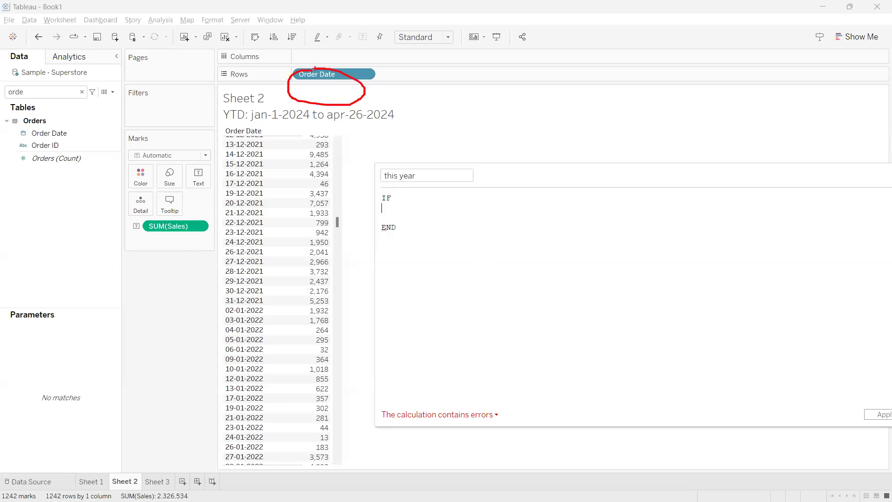
mouse_move(339, 74)
left_mouse_down()
mouse_move(423, 227)
mouse_move(464, 221)
left_mouse_up()
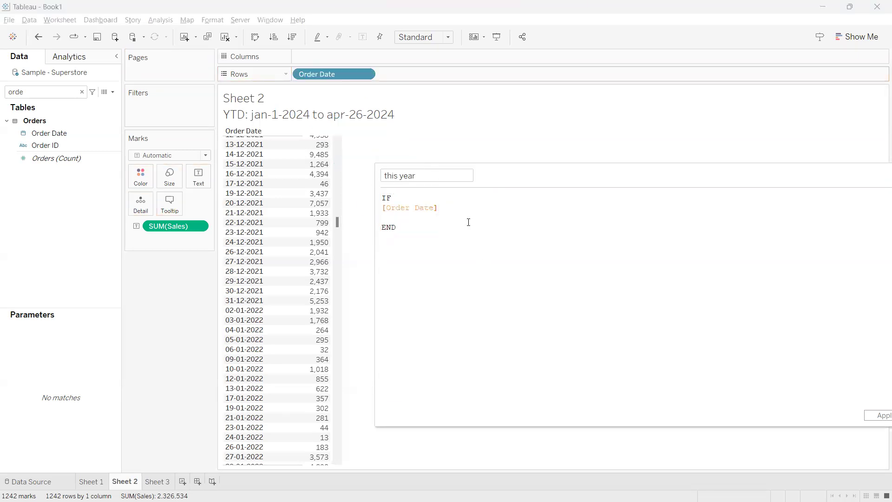
Wrap the Order Date field in the YEAR function so the line reads YEAR([Order Date])
key("Left")
key("Left")
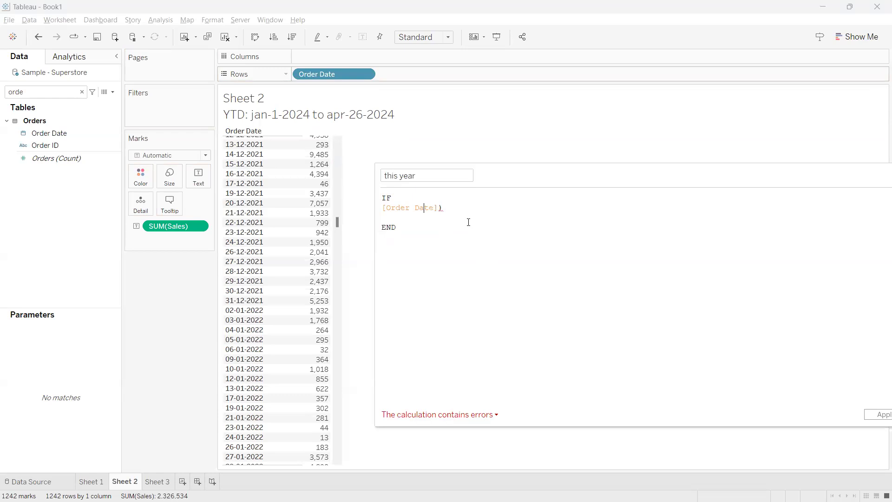
key("Left")
key("Left")
type("(")
key("Left")
type("year")
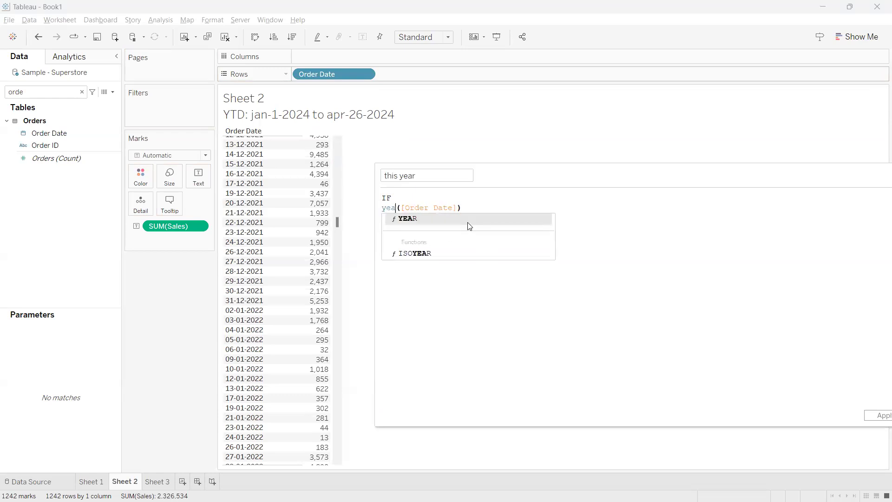
left_click(468, 222)
left_click_drag(467, 208, 382, 208)
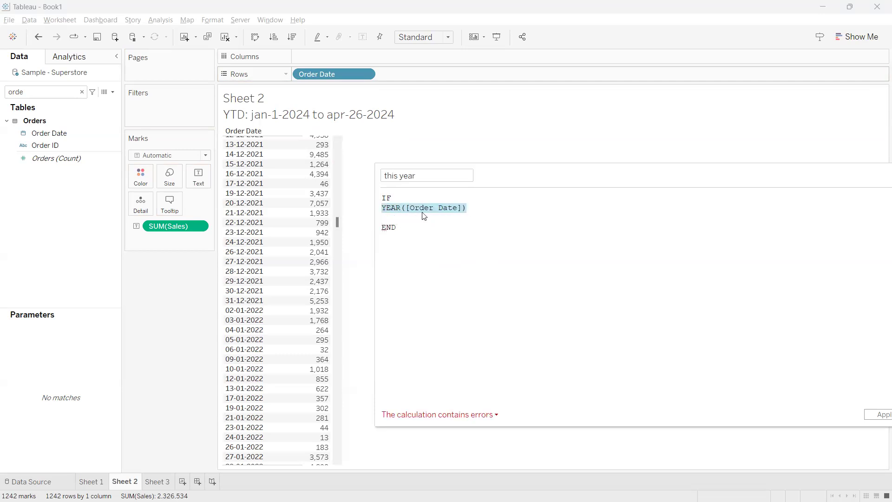
Add the comment "// left: 2021,2022,2023,2024" below END and start a second comment line with "//"
left_click(412, 229)
key("Return")
key("Return")
type("// l")
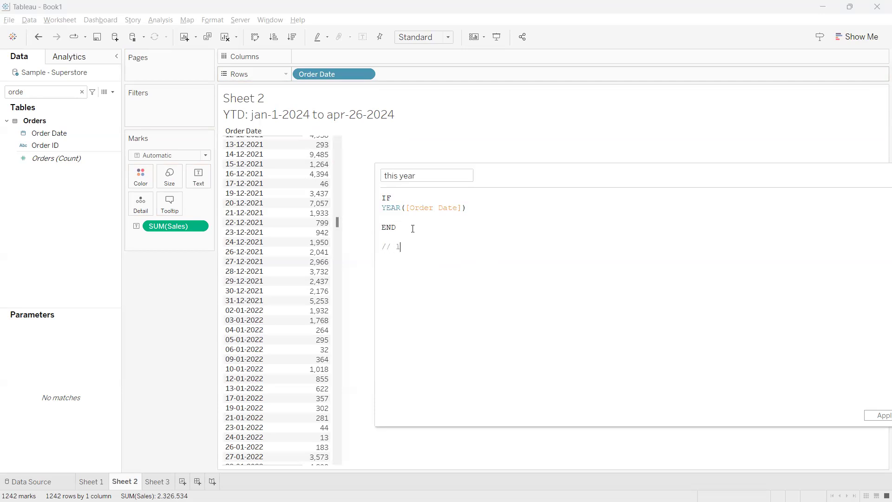
type("eft:")
left_click_drag(447, 207, 420, 207)
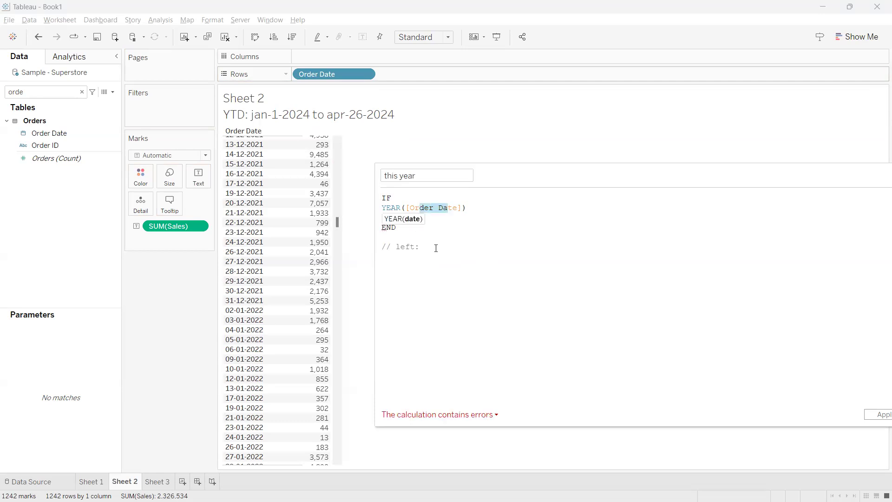
left_click(436, 248)
type("2021")
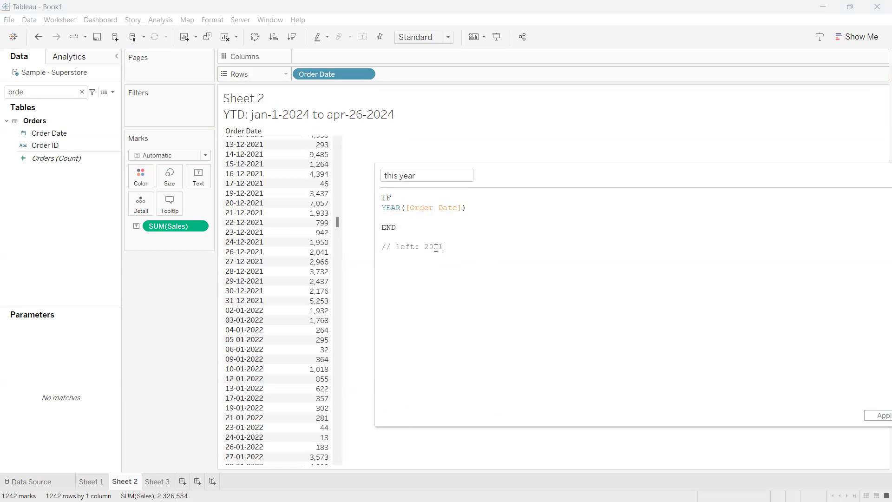
type(",202")
type("2,2023")
type(",2024 ")
type("//")
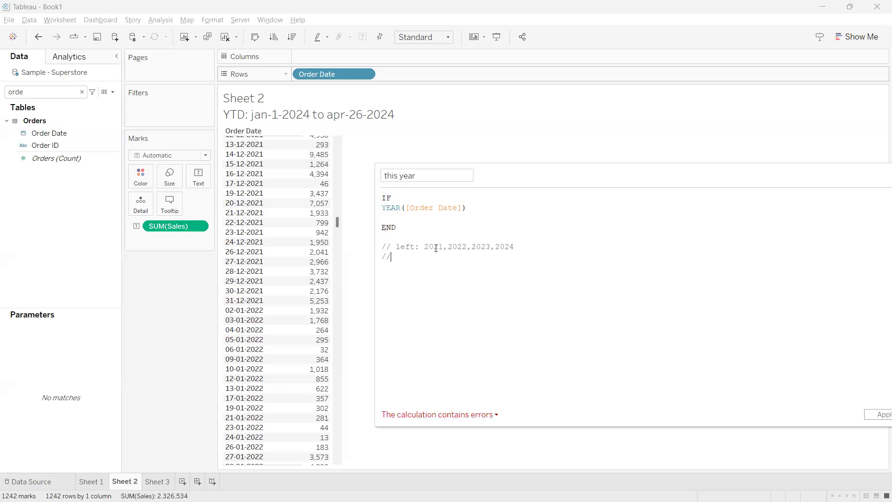
left_click_drag(510, 247, 494, 246)
left_click(498, 259)
Extend the IF condition to YEAR([Order Date]) = YEAR(TODAY())
left_click(482, 207)
type("= today")
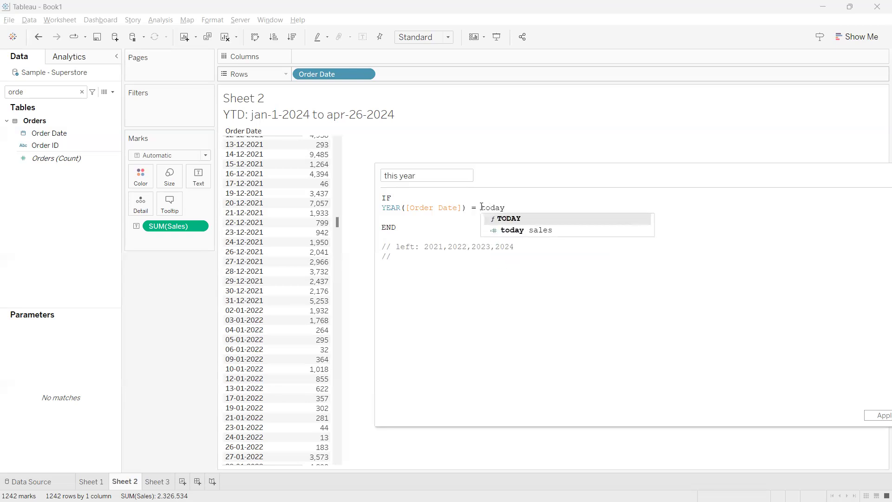
key("Return")
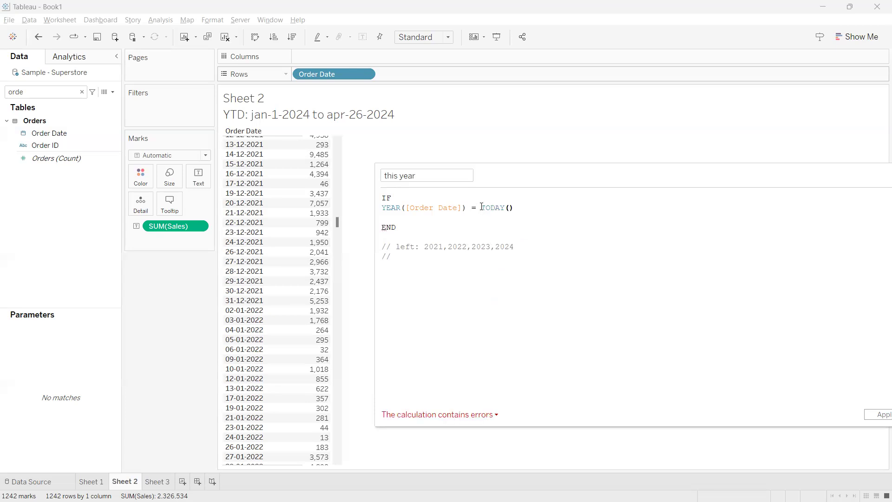
type(")")
left_click(481, 207)
type("(")
type("yea")
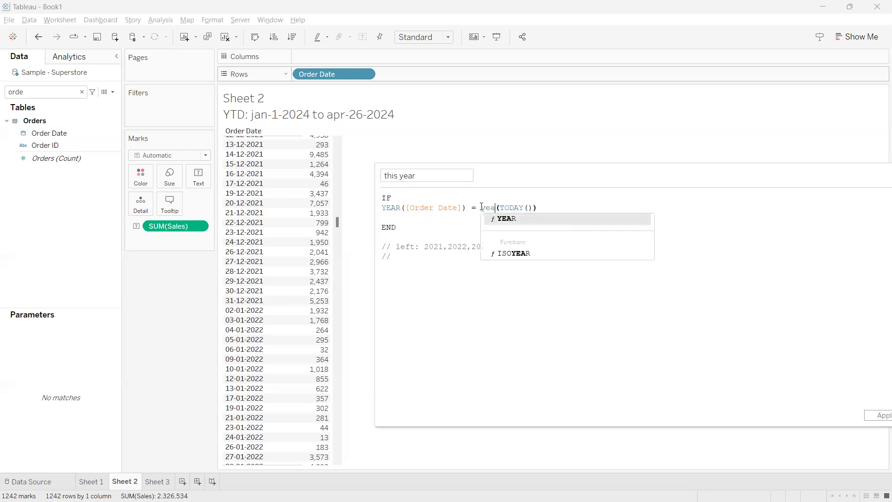
key("Return")
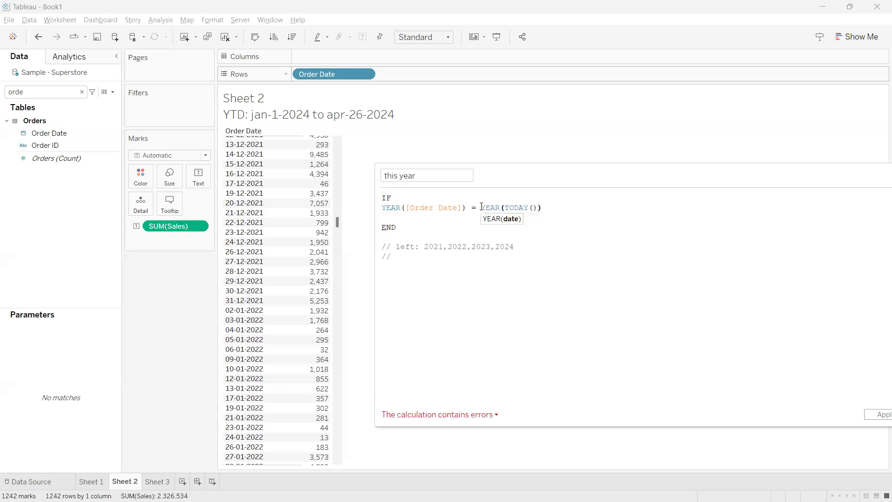
Complete the second comment line below the formula as "//right: 2024"
left_click(428, 263)
type("right:")
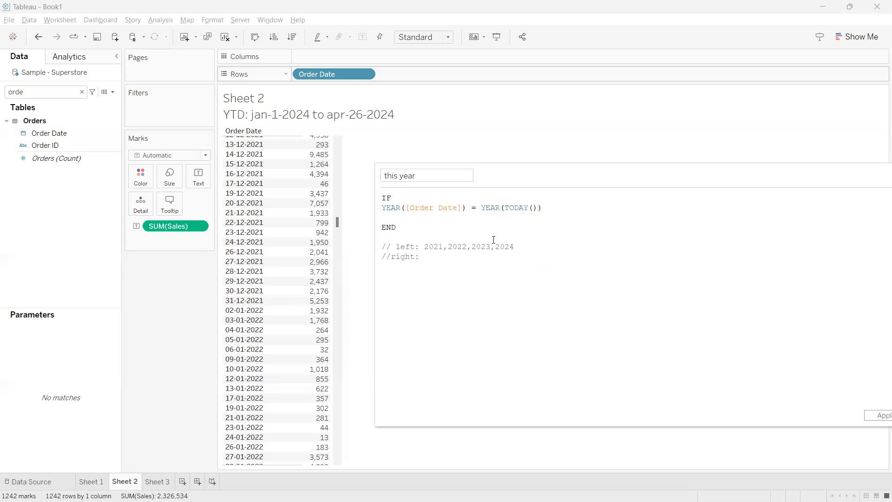
left_click_drag(540, 207, 481, 208)
left_click(454, 259)
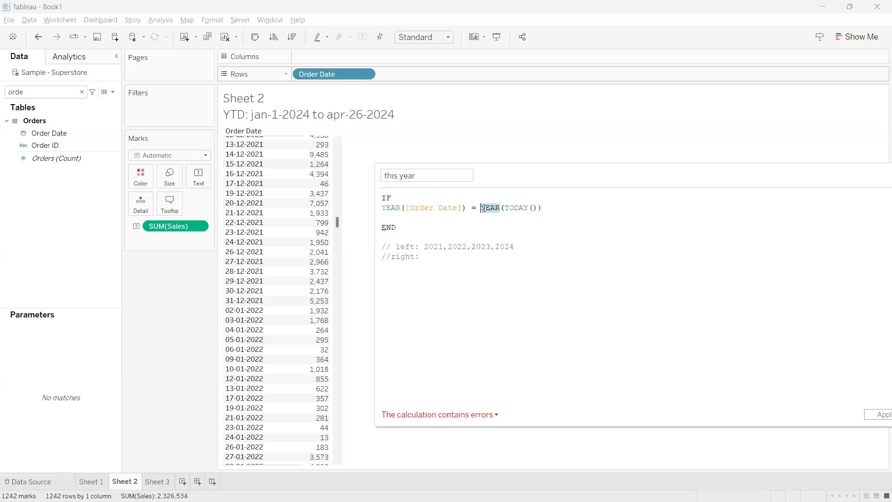
left_click(455, 258)
type("2024")
left_click_drag(541, 208, 382, 207)
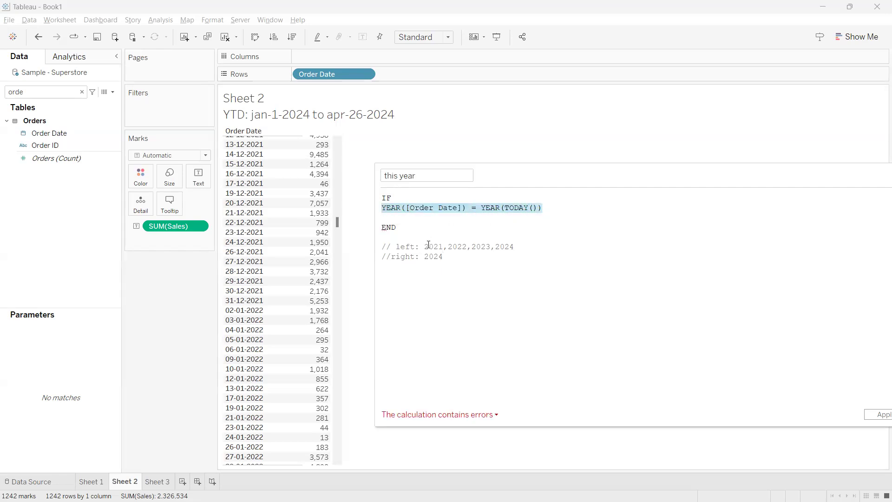
left_click_drag(444, 256, 424, 256)
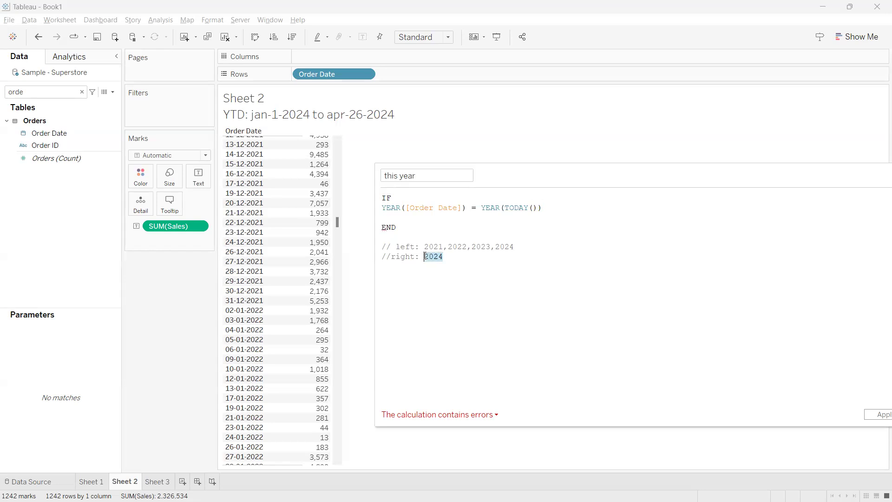
left_click_drag(514, 247, 495, 247)
left_click(507, 281)
left_click_drag(553, 207, 382, 208)
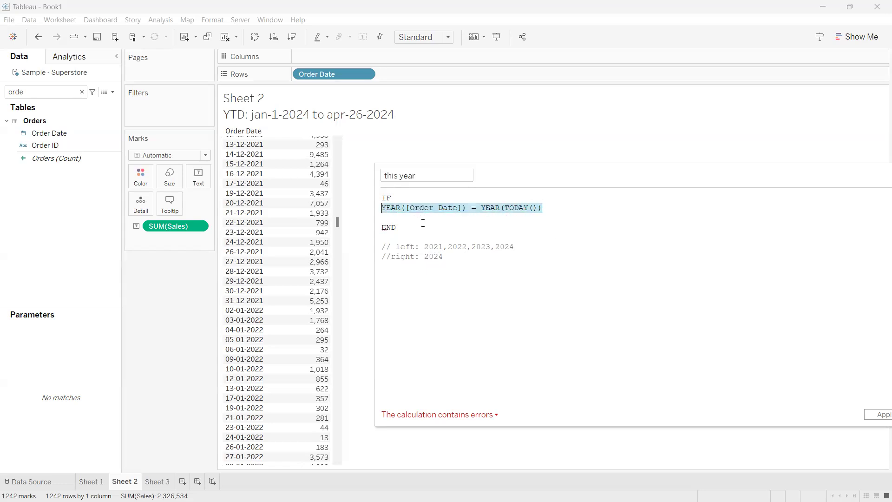
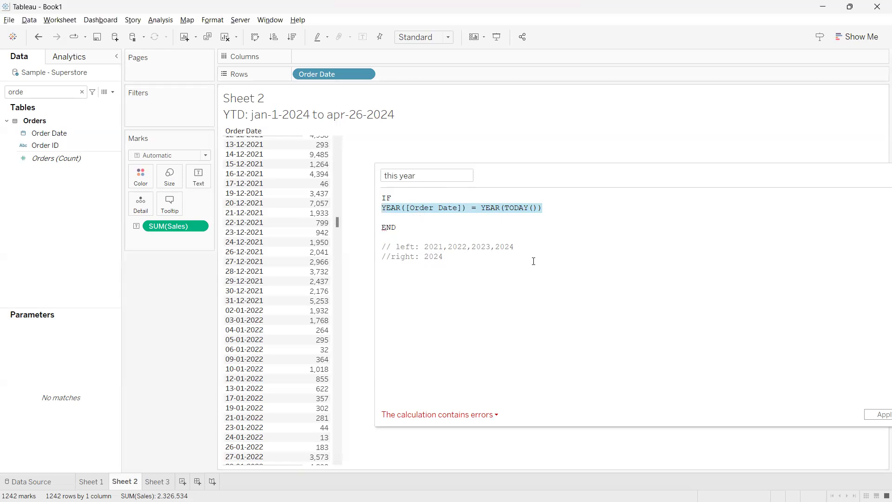
Add THEN [Sales] after the YEAR(TODAY()) condition in the this year formula
left_click(557, 208)
type("THEN")
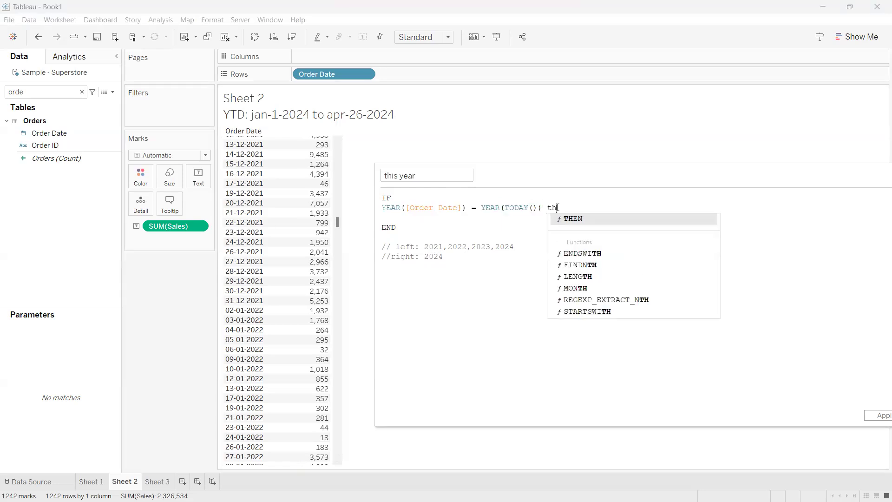
type(" sal")
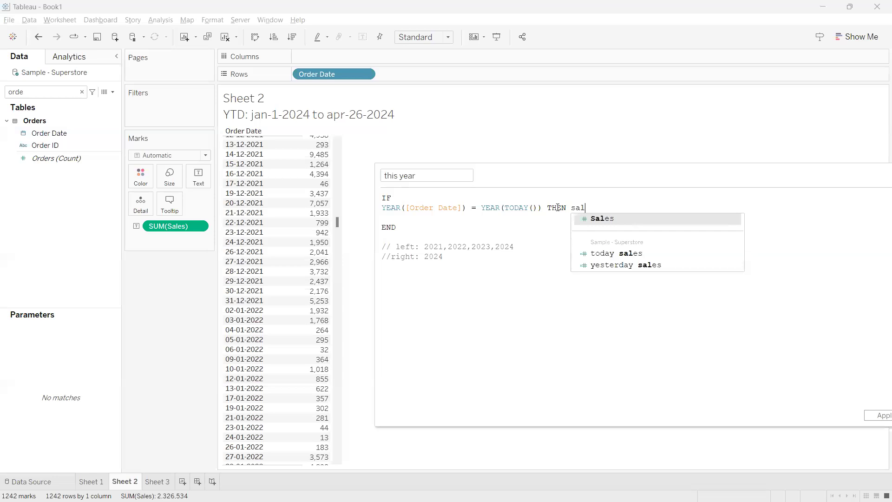
key("Return")
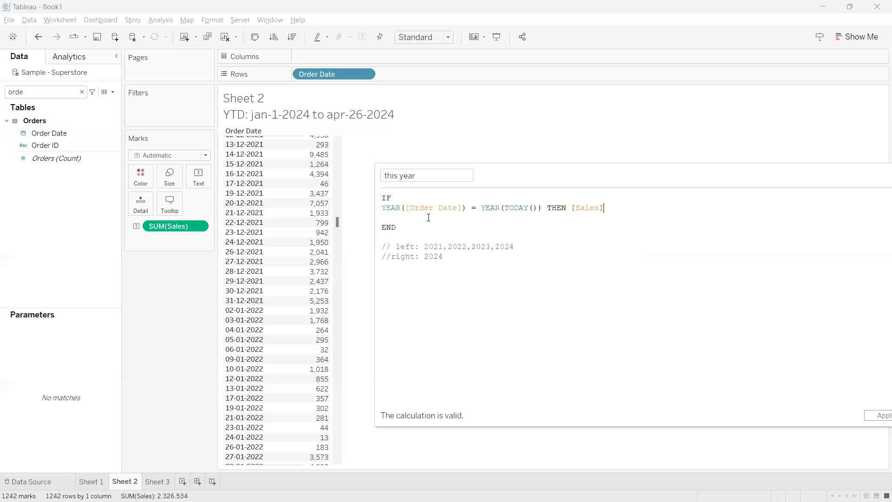
Join the IF, condition and END lines into a single-line formula and apply the calculation
left_click(382, 207)
key("BackSpace")
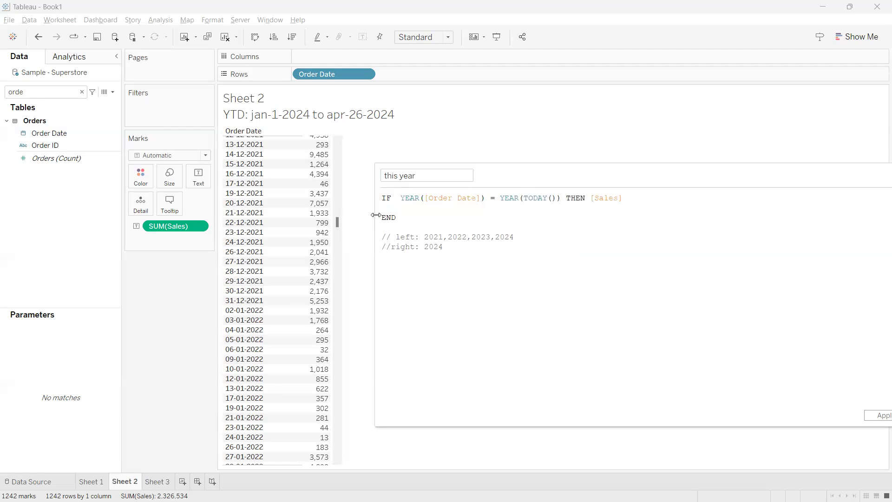
left_click(383, 218)
key("BackSpace")
key("BackSpace")
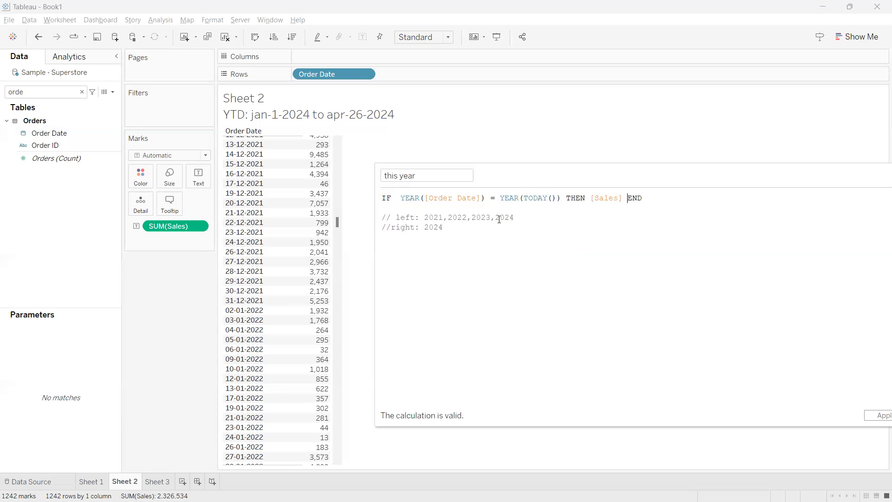
left_click_drag(537, 175, 489, 138)
left_click(830, 379)
left_click_drag(511, 139, 580, 148)
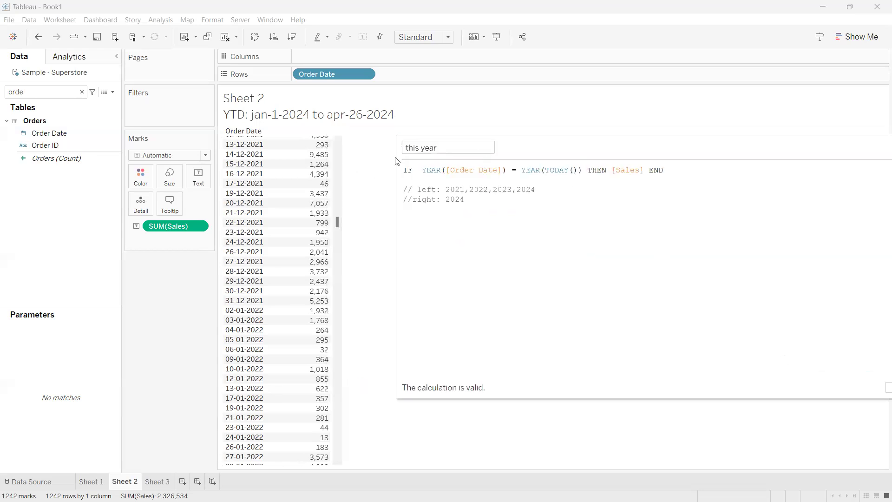
Search the data fields for "this" and add the this year field to the table as a column beside Sales
left_click(60, 91)
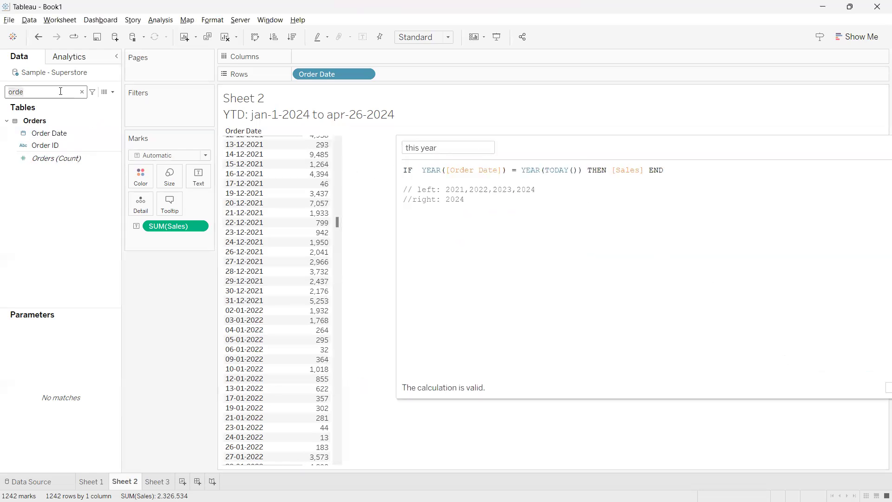
key("ctrl+a")
type("this")
left_click(55, 141)
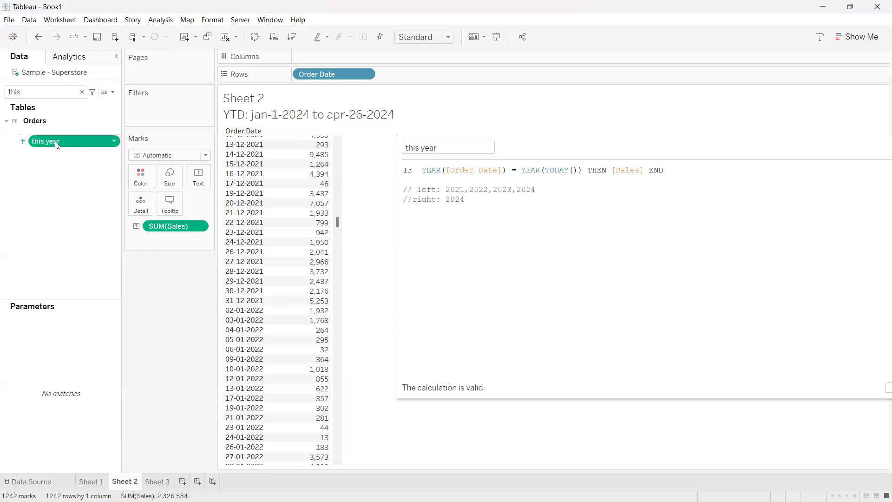
left_click_drag(55, 141, 320, 223)
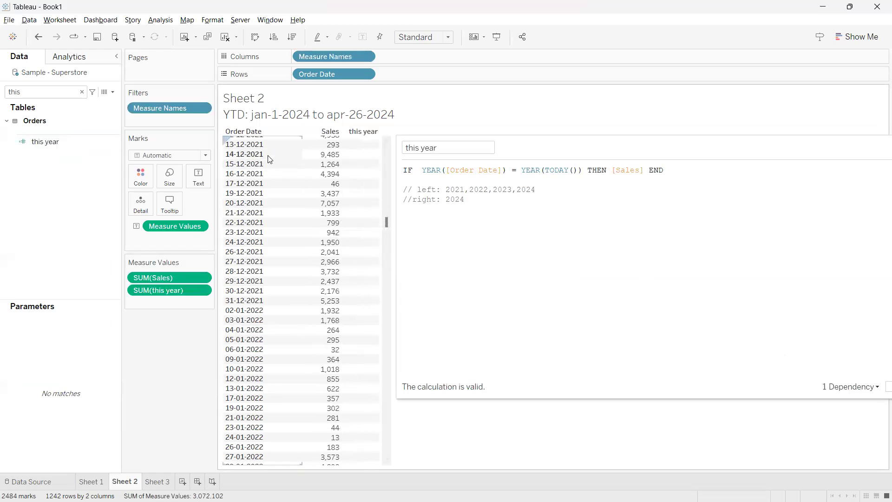
Compare the this year column with Sales, from 01-01-2024 through the last order dates
scroll(274, 168, "up", 5)
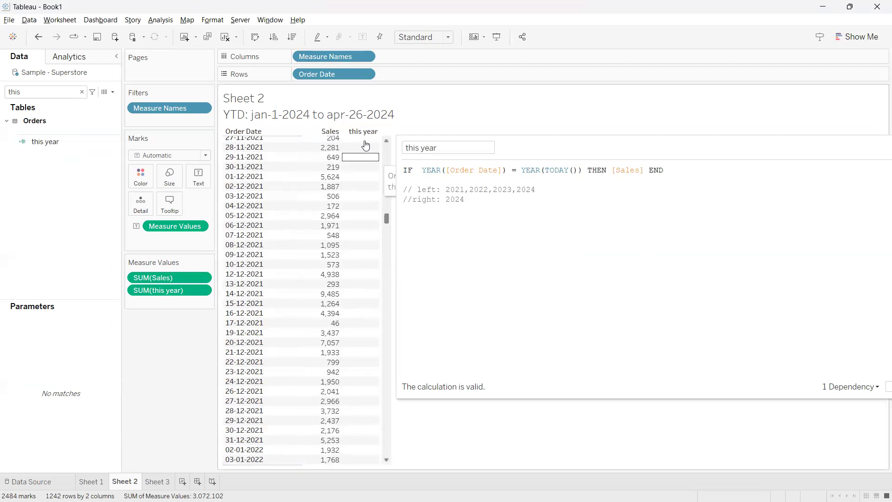
left_click_drag(386, 223, 392, 382)
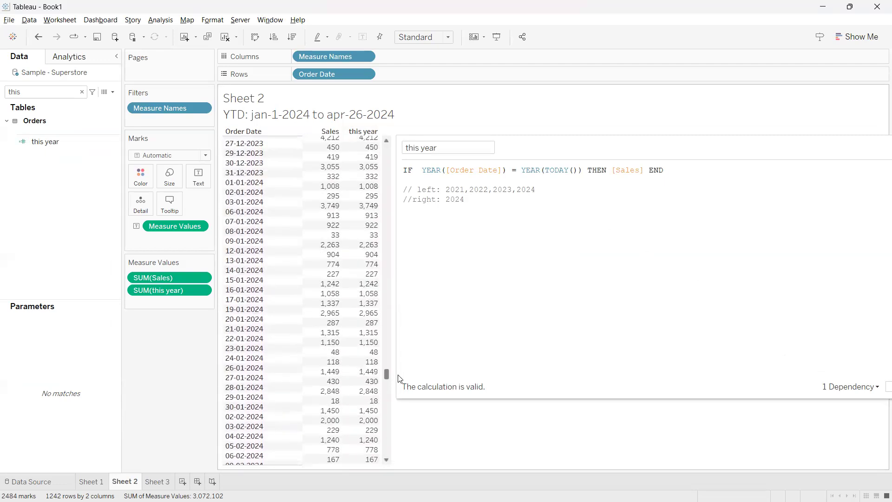
left_click(251, 312)
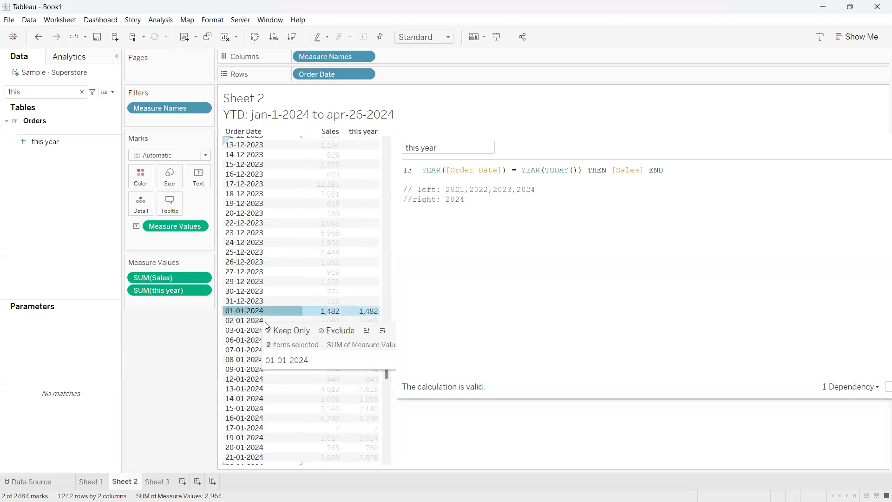
left_click(385, 367)
left_click_drag(387, 366, 415, 481)
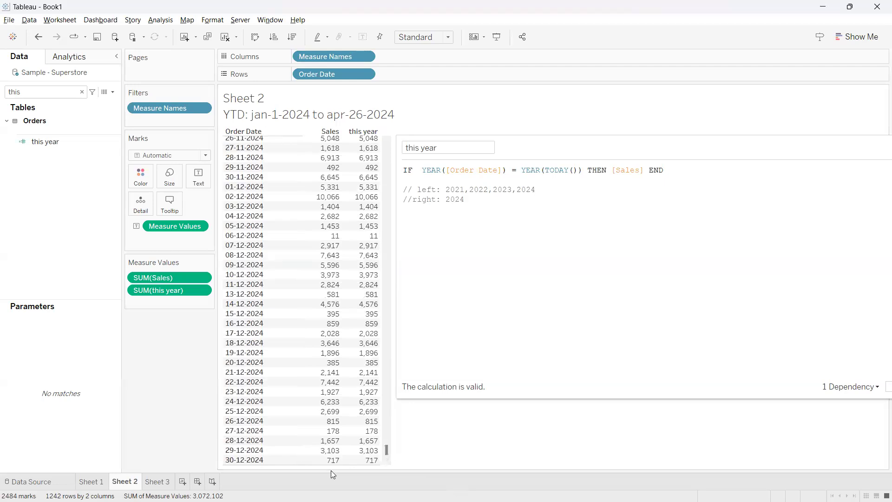
mouse_move(320, 464)
Change the comparison to YEAR(TODAY())-1 and update the second comment line to "//right: 2023"
left_click(581, 173)
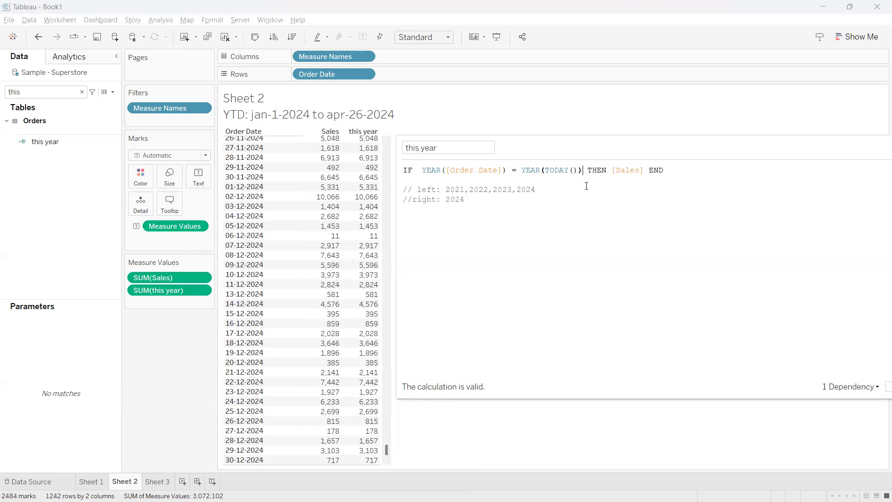
type("-1")
left_click_drag(581, 172, 527, 173)
left_click(526, 200)
key("shift+Left")
key("shift+Left")
key("shift+Left")
key("shift+Left")
left_click(591, 171)
key("BackSpace")
type("3")
Apply the previous-year formula and check the this year column for the 2023 order dates
left_click_drag(400, 403, 474, 361)
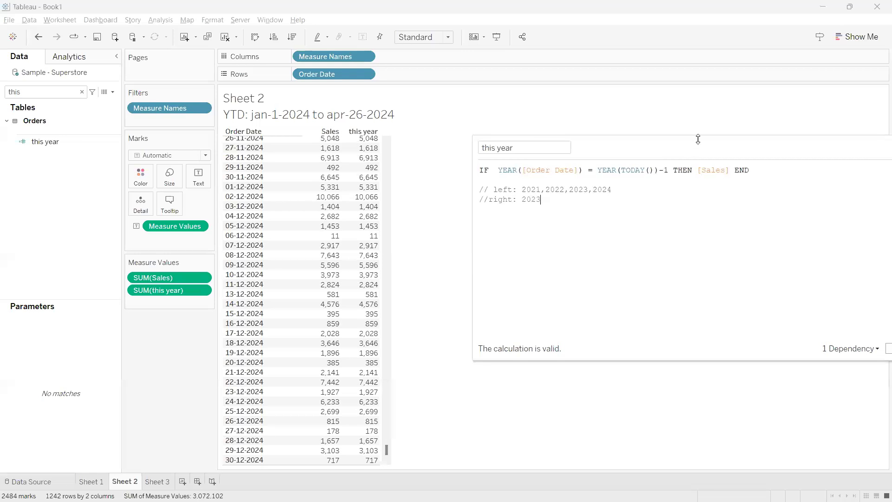
left_click_drag(706, 139, 665, 84)
left_click(862, 281)
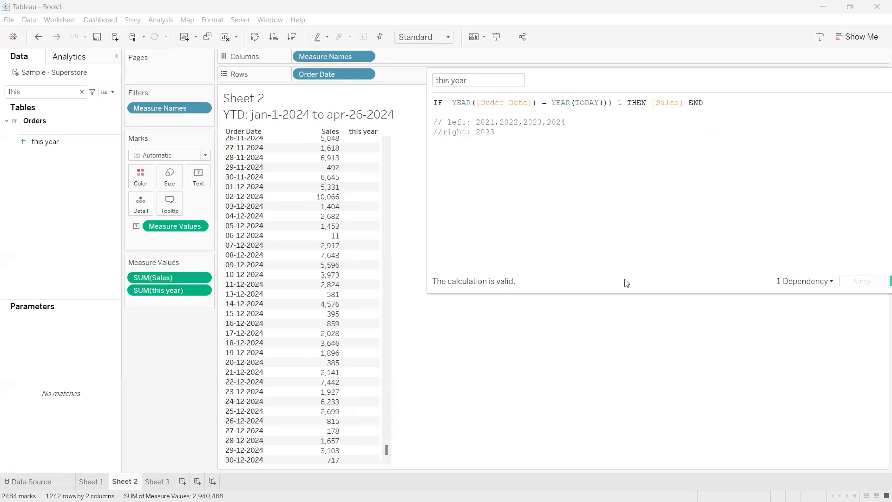
scroll(389, 445, "up", 10)
scroll(396, 408, "up", 20)
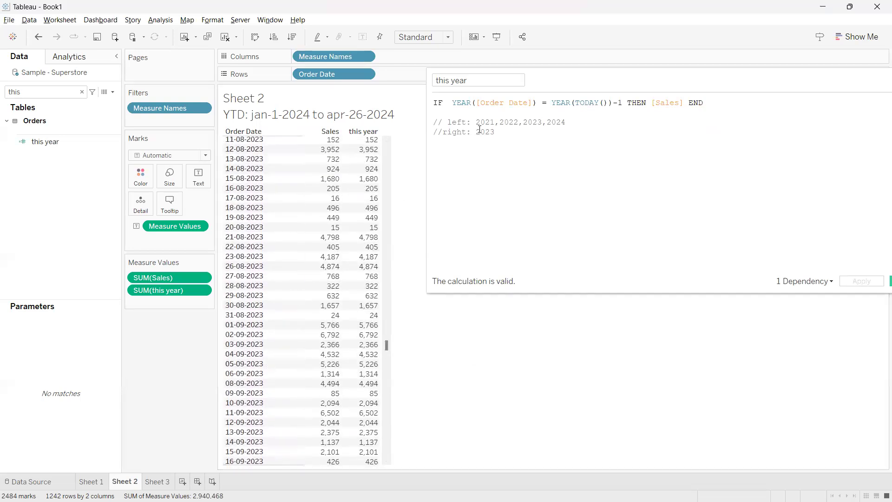
Rewrite the IF condition as (YEAR([Order Date]),YEAR(TODAY()))=1, separating the two years with a comma
left_click_drag(549, 85, 505, 153)
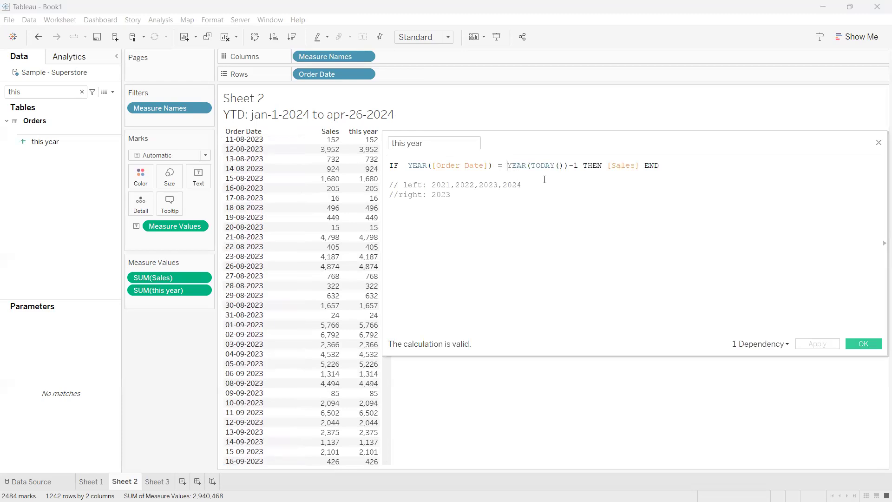
key("BackSpace")
key("BackSpace")
key("BackSpace")
type(",")
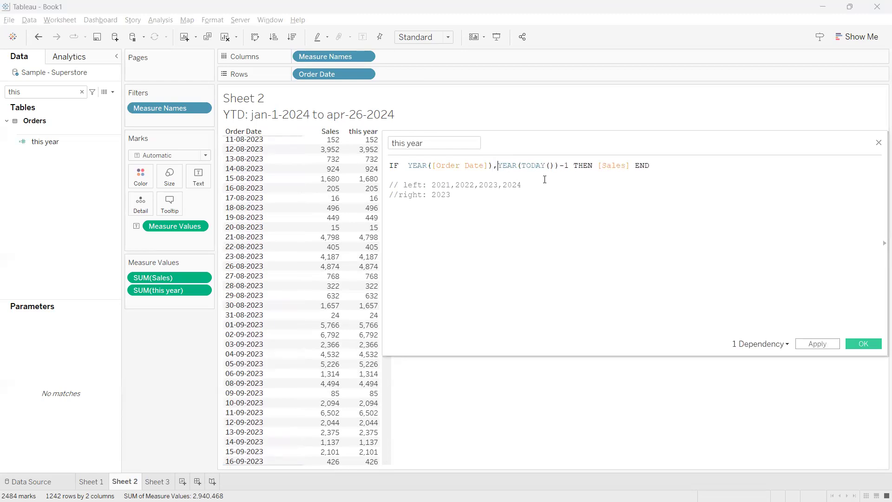
left_click(559, 167)
type(")")
key("Delete")
type("=")
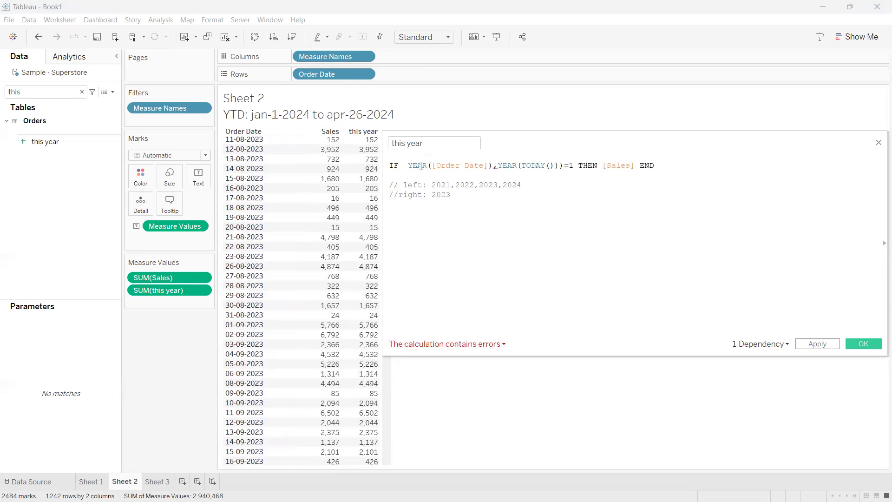
type("(")
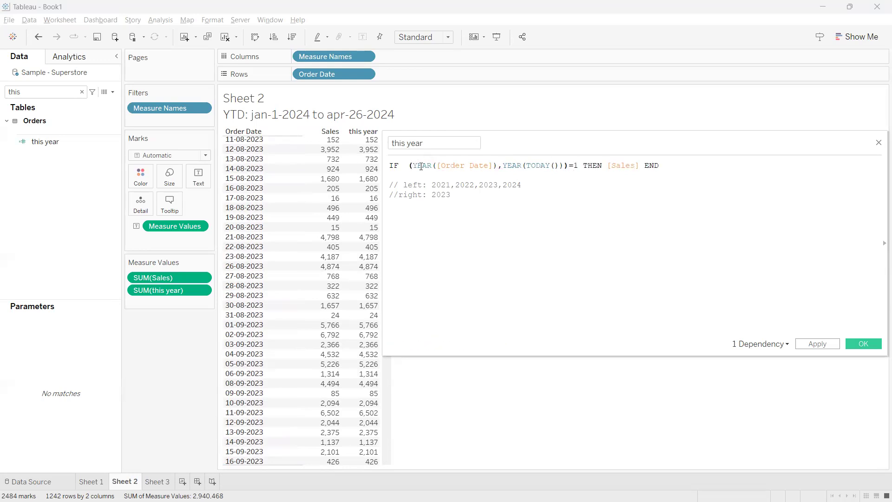
type("date")
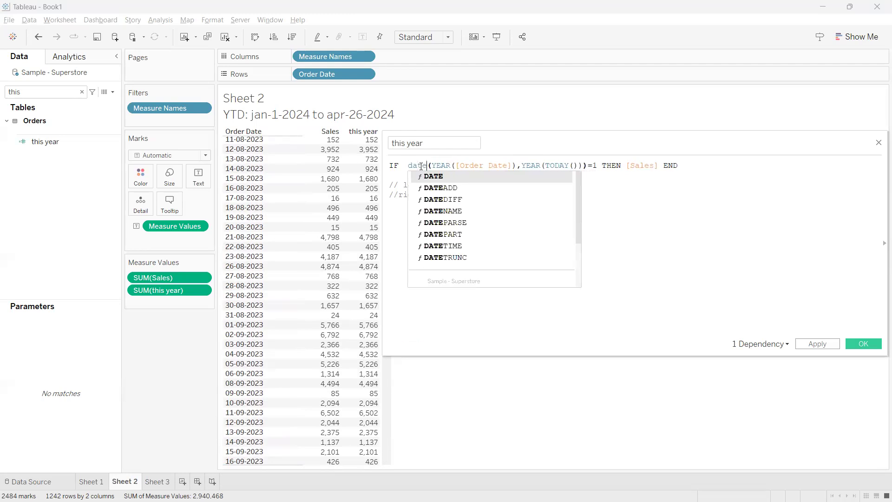
type("d")
Put the DATEDIFF function before the bracketed pair and give it 'year' as the date part
key("Return")
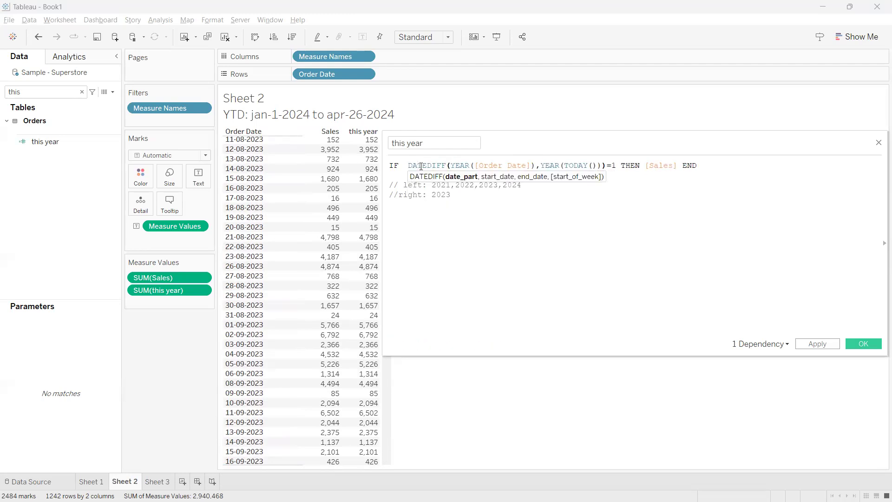
type(",")
key("Left")
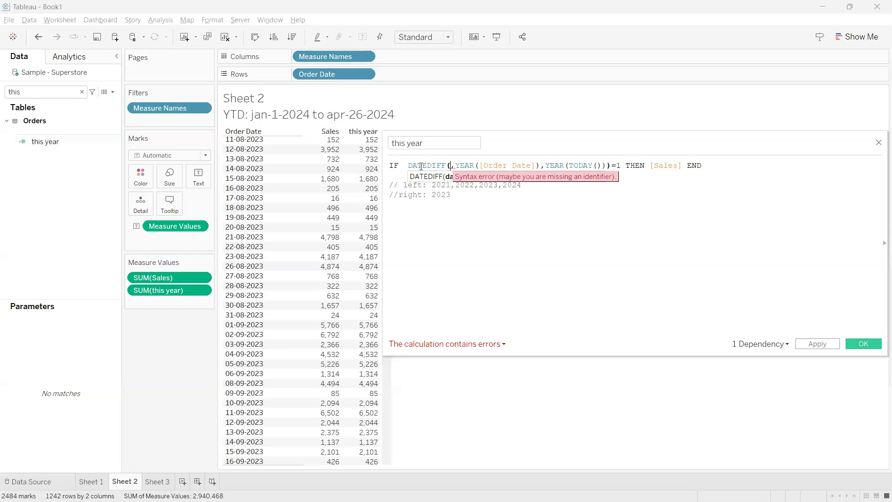
type("''year")
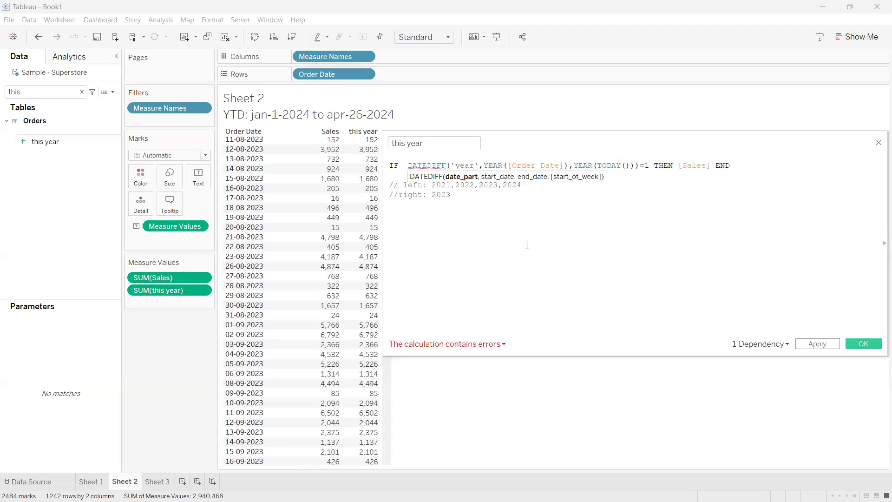
Remove the YEAR functions from both arguments and set the comparison to 0, giving DATEDIFF('year',[Order Date],TODAY())=0
left_click_drag(559, 138, 510, 153)
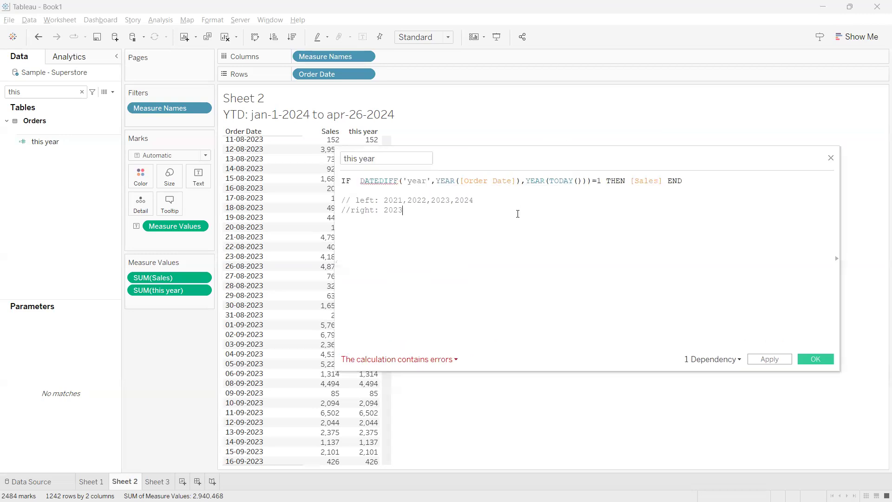
left_click_drag(459, 181, 435, 180)
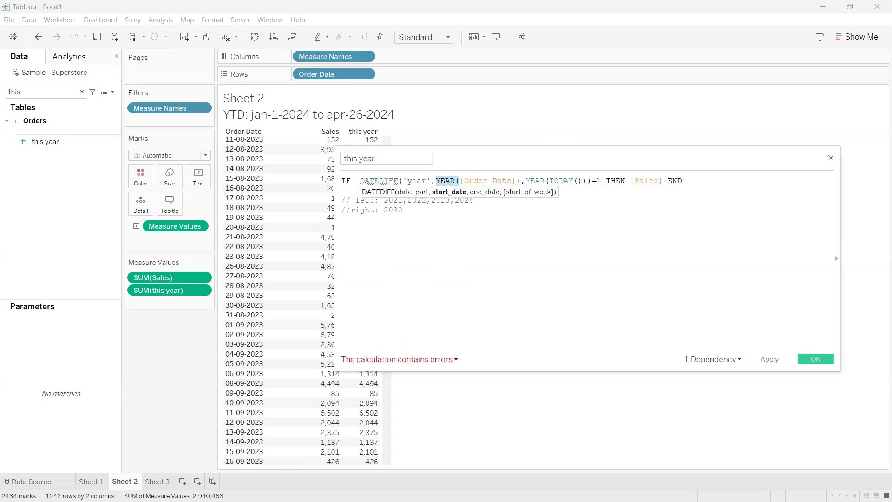
key("BackSpace")
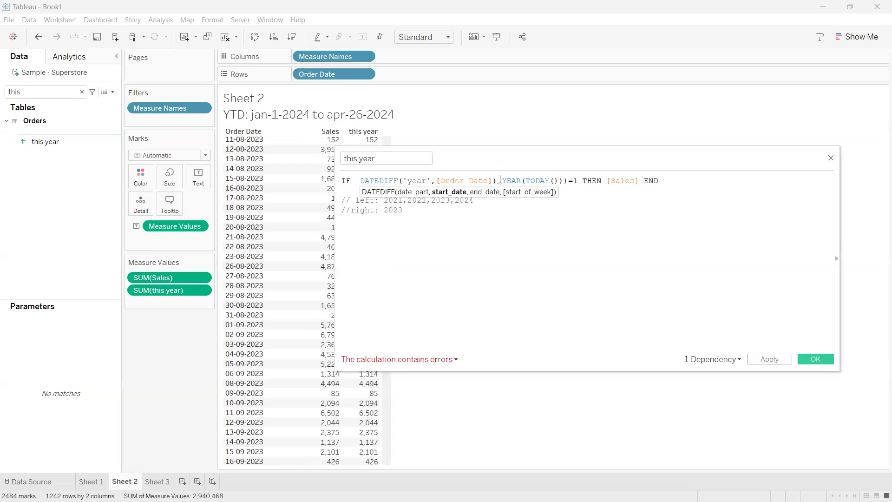
left_click(498, 181)
key("BackSpace")
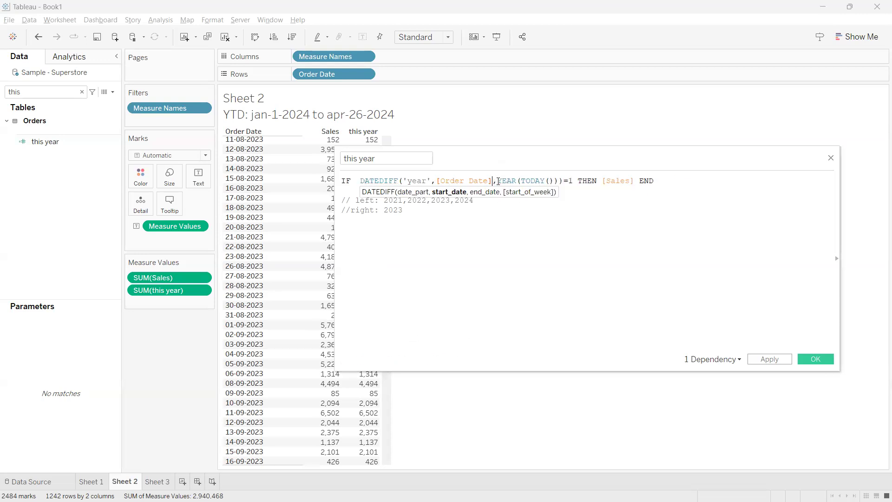
left_click_drag(520, 181, 498, 181)
key("BackSpace")
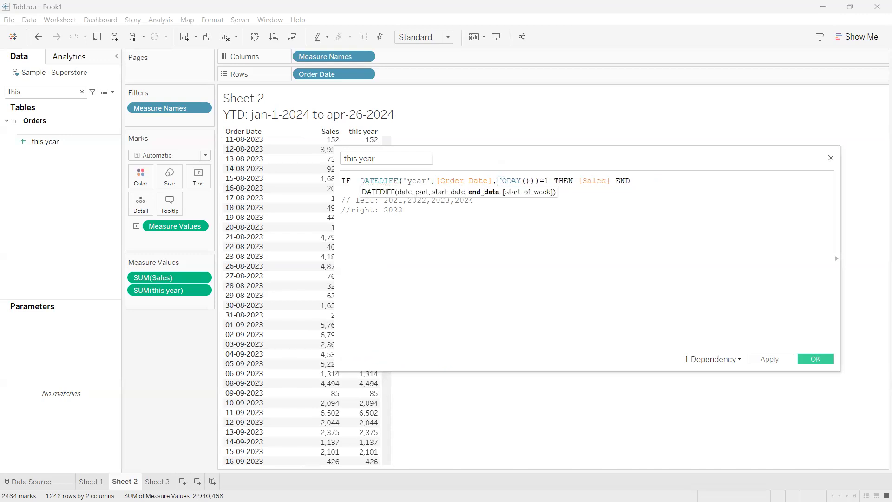
left_click(534, 180)
key("BackSpace")
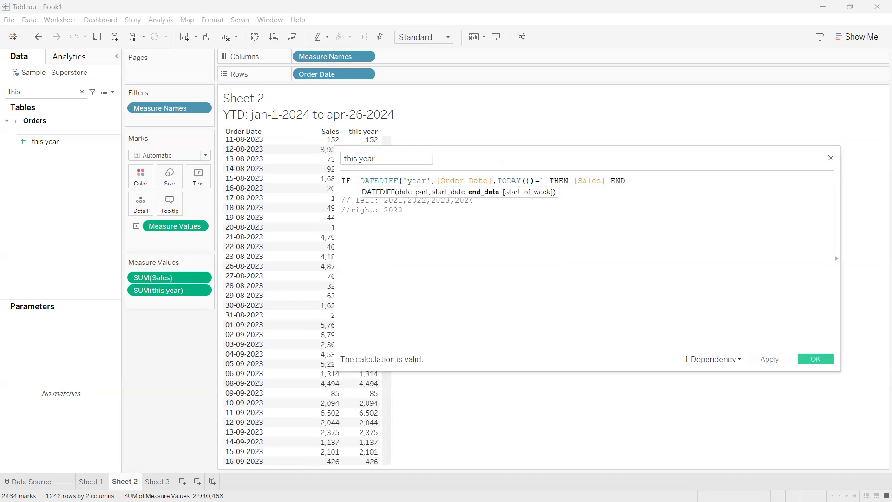
type("0")
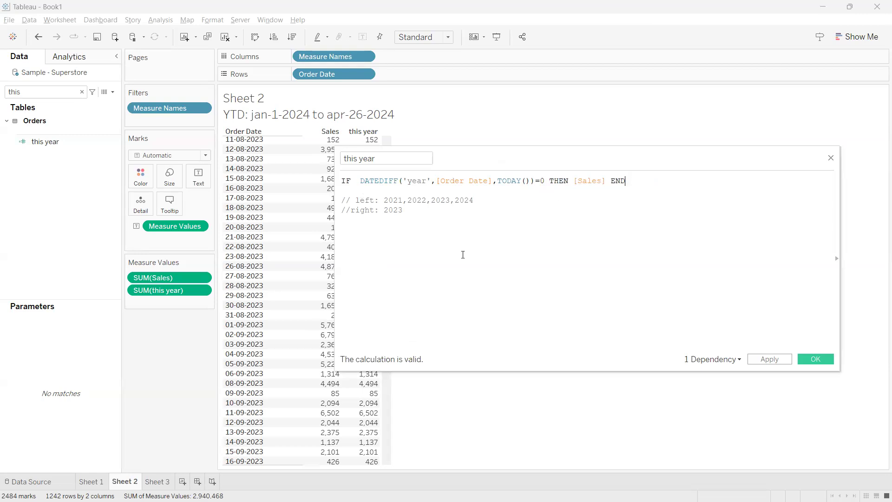
Review the Order Date, TODAY() and 'year' arguments of the DATEDIFF function
left_click_drag(464, 159, 545, 138)
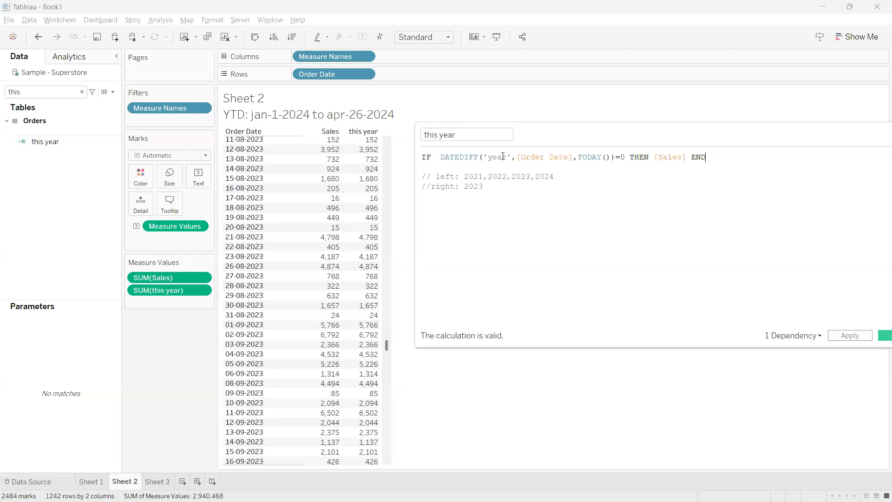
left_click_drag(573, 157, 525, 157)
left_click_drag(611, 157, 577, 157)
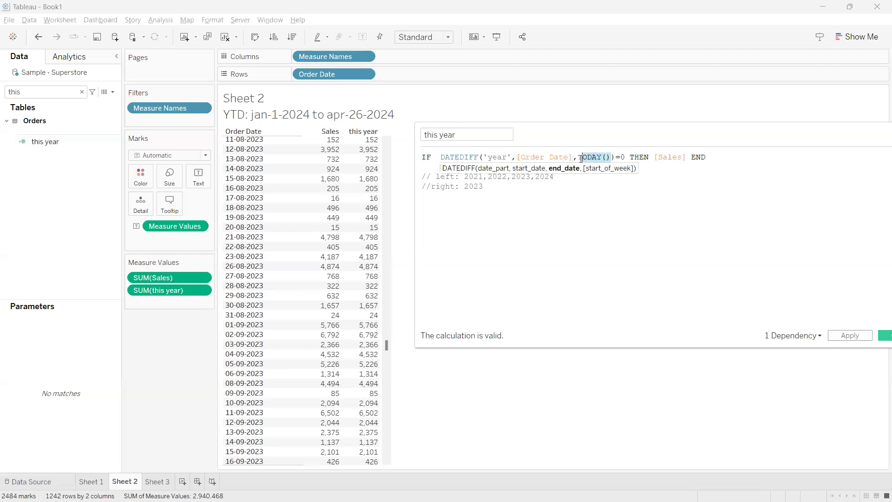
left_click_drag(512, 157, 483, 157)
left_click(514, 179)
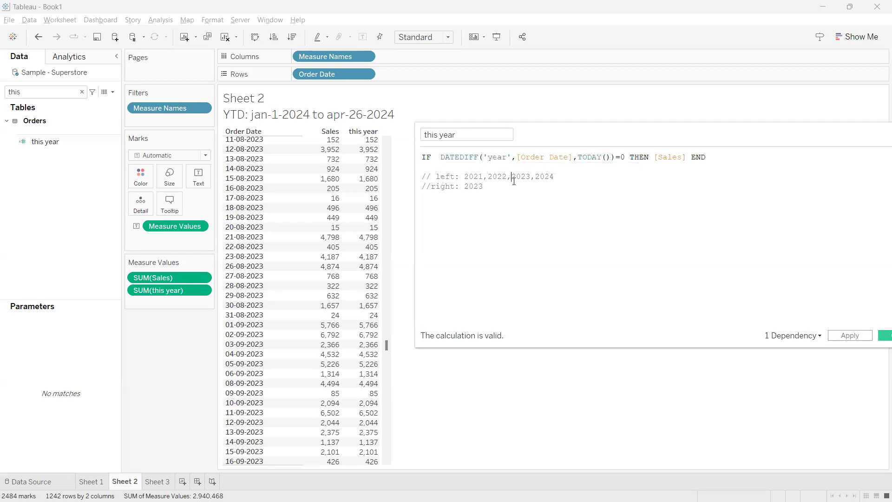
Examine the whole DATEDIFF condition, including its date part, start date, end date and the 0 it is compared with
left_click_drag(616, 157, 440, 157)
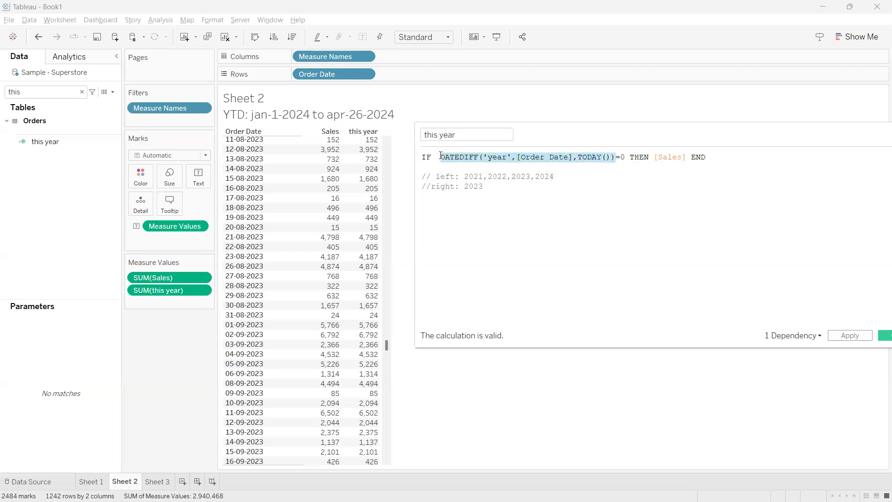
left_click(556, 216)
left_click_drag(573, 157, 520, 157)
left_click_drag(611, 157, 578, 157)
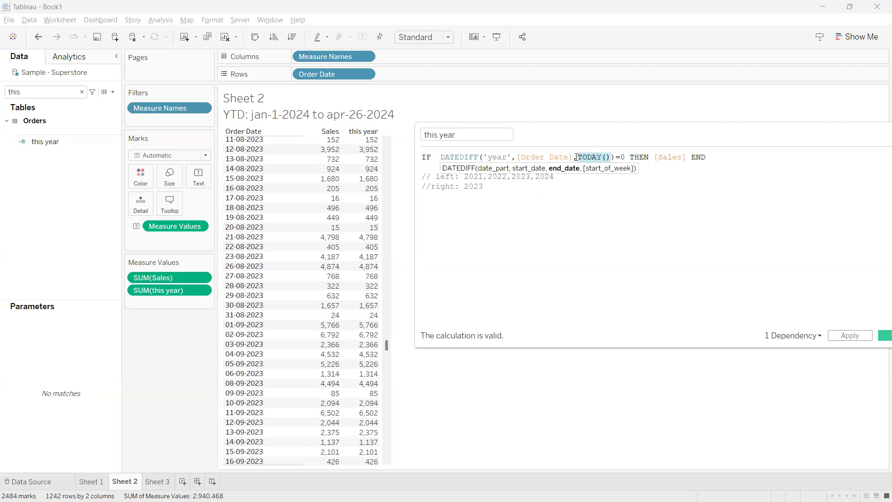
left_click(589, 206)
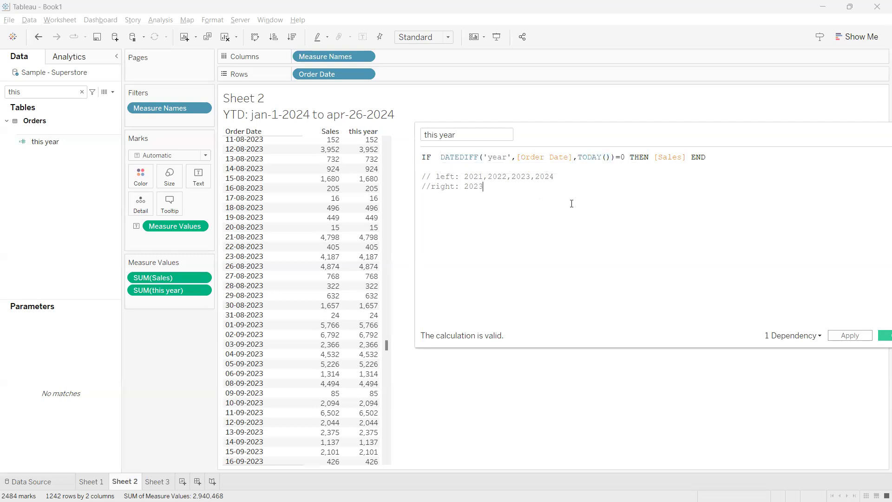
left_click(627, 157)
double_click(545, 157)
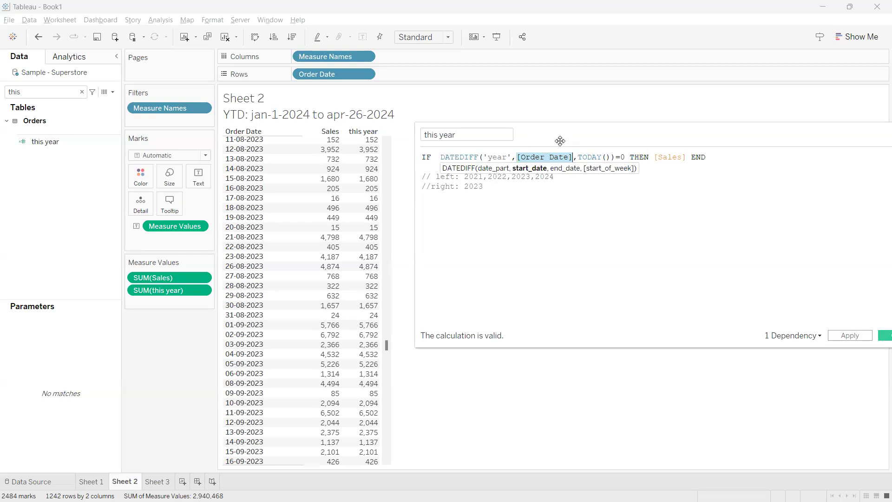
left_click_drag(505, 157, 489, 157)
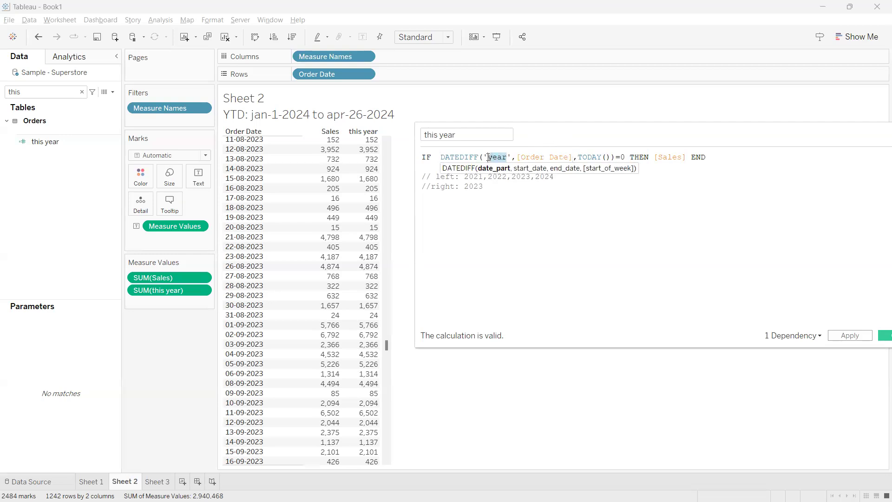
left_click(520, 157)
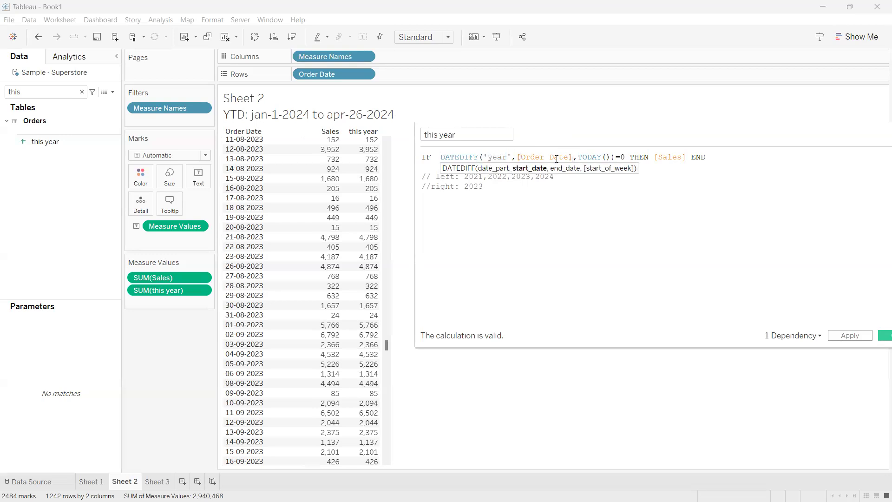
double_click(542, 157)
double_click(599, 157)
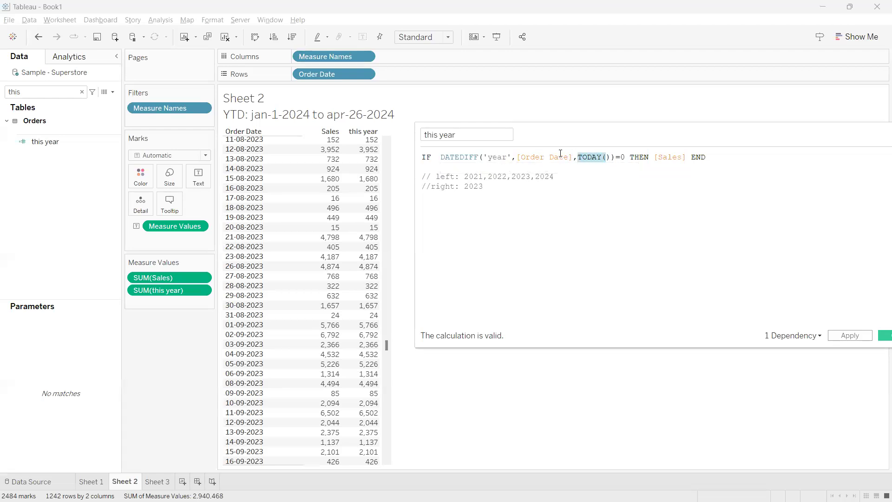
left_click_drag(510, 157, 487, 157)
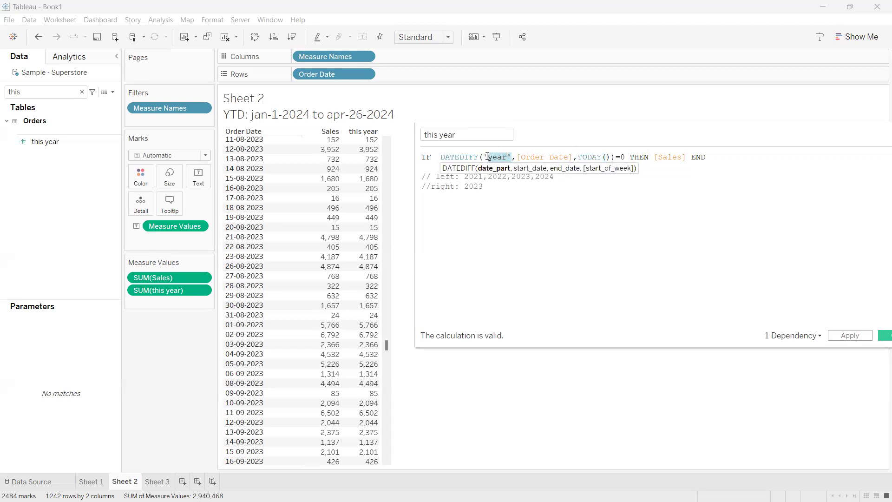
double_click(623, 157)
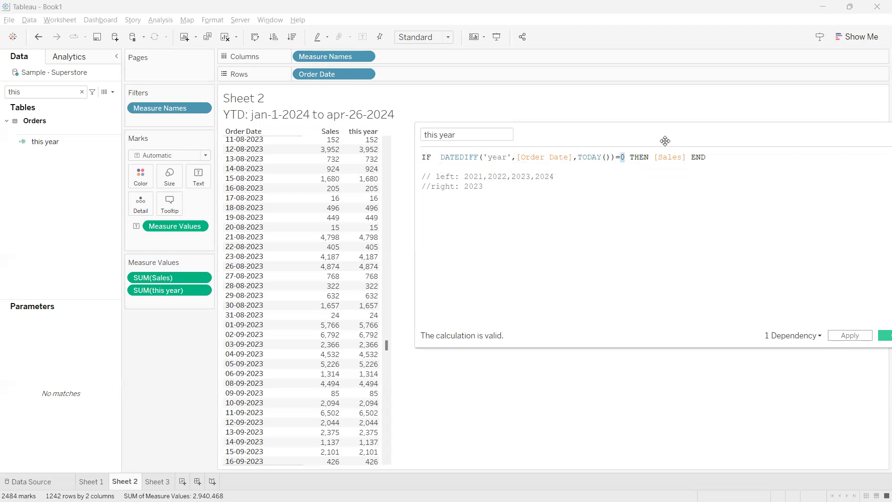
Apply the DATEDIFF=0 version of the this year calculation and check the 2024 rows in the table
left_click_drag(665, 141, 662, 131)
left_click(846, 326)
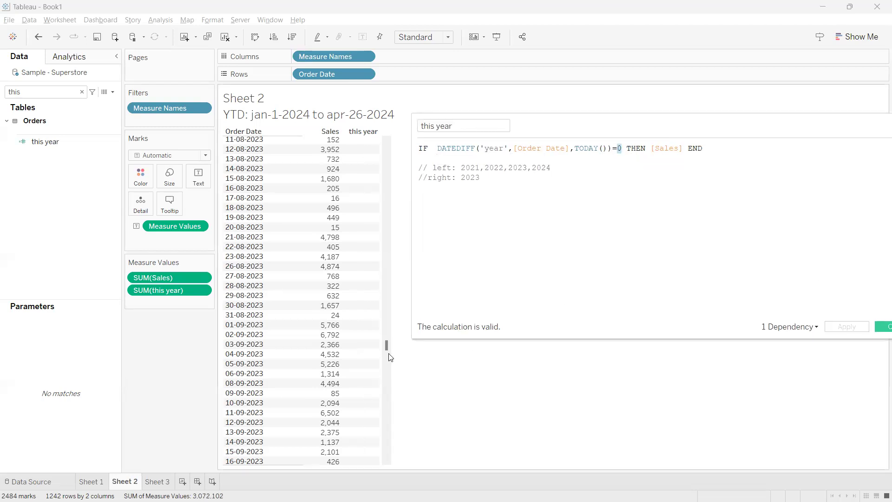
scroll(389, 357, "down", 20)
scroll(329, 346, "up", 9)
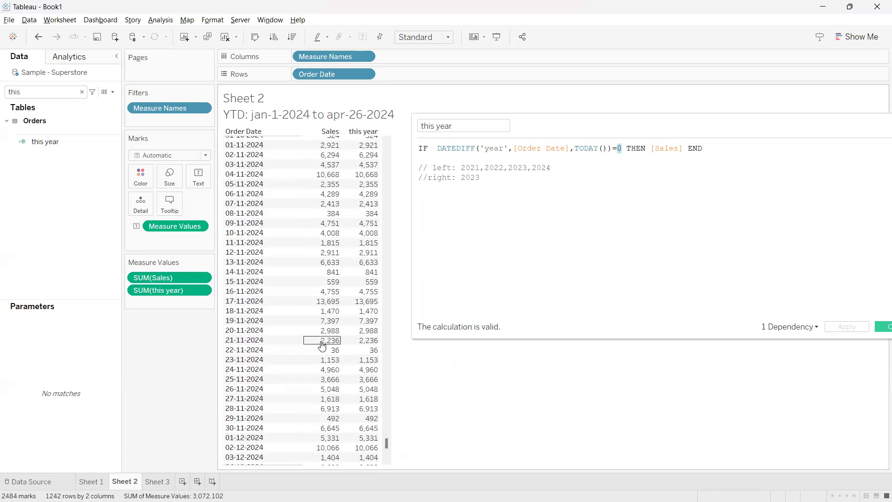
scroll(322, 345, "down", 6)
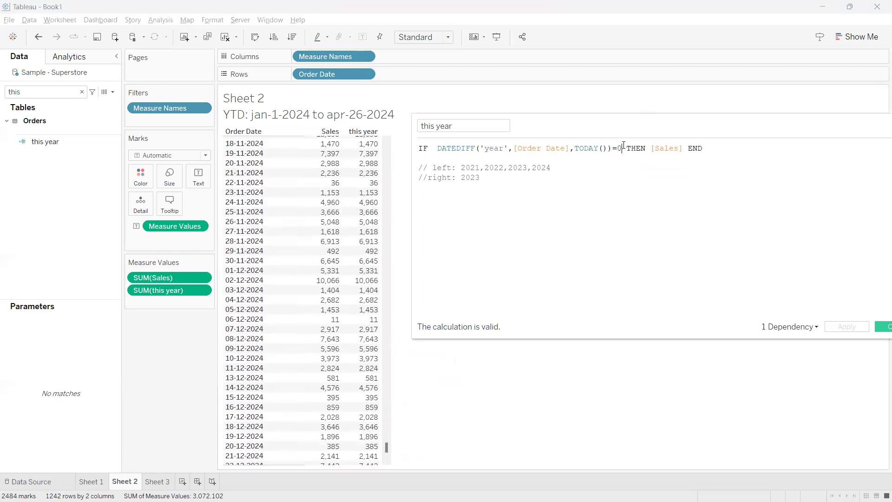
Set the DATEDIFF comparison to =1, apply the calculation and check the 2023 rows in the table
left_click(623, 145)
key("BackSpace")
type("1")
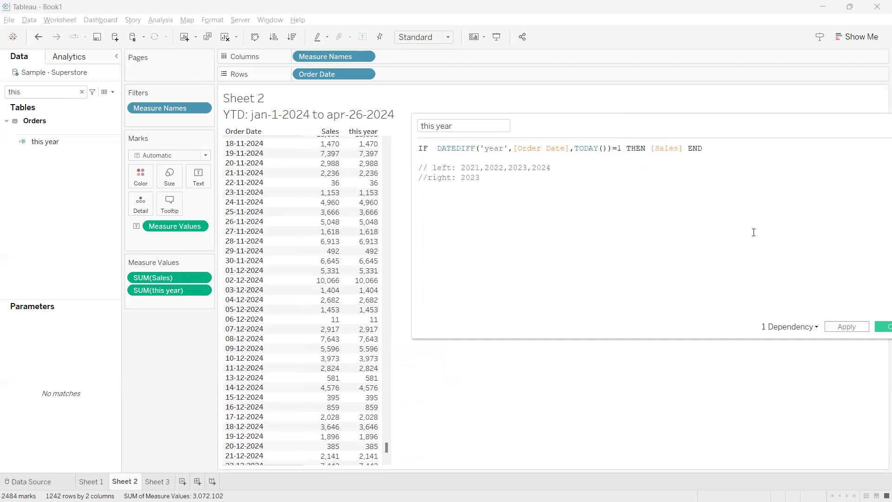
left_click(846, 326)
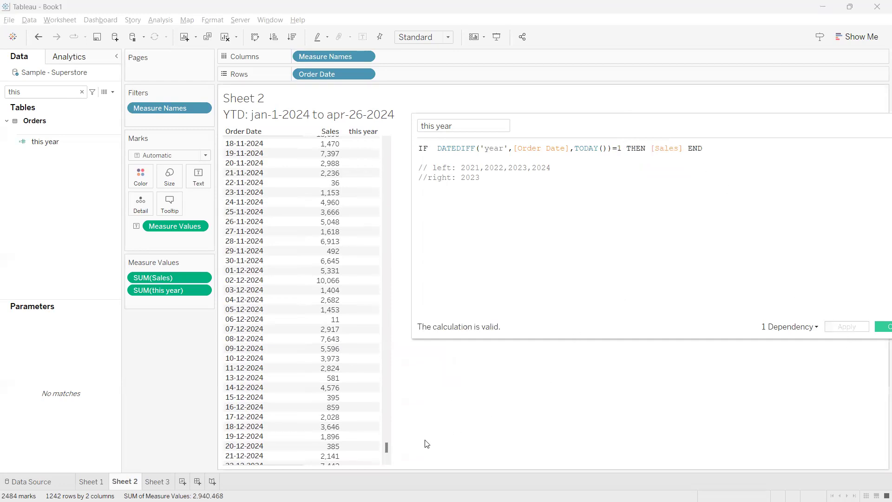
left_click_drag(388, 450, 392, 357)
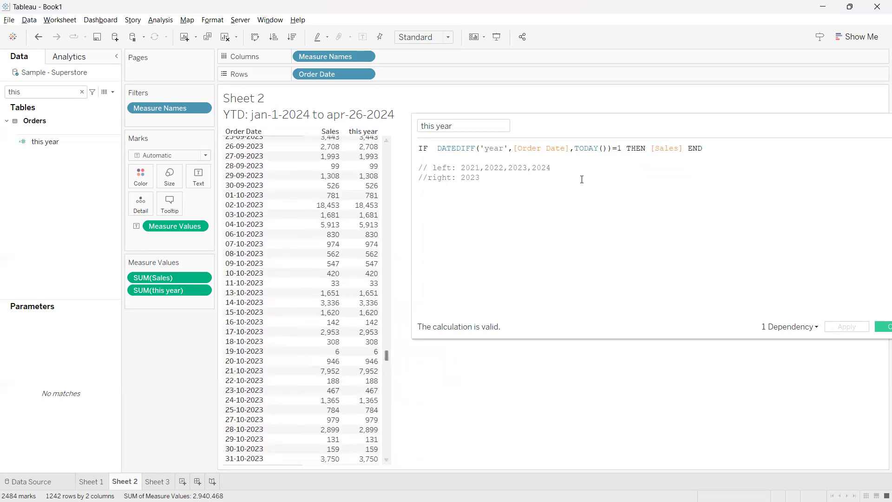
Replace the DATEDIFF comparison with >=0 in the this year formula
left_click(611, 147)
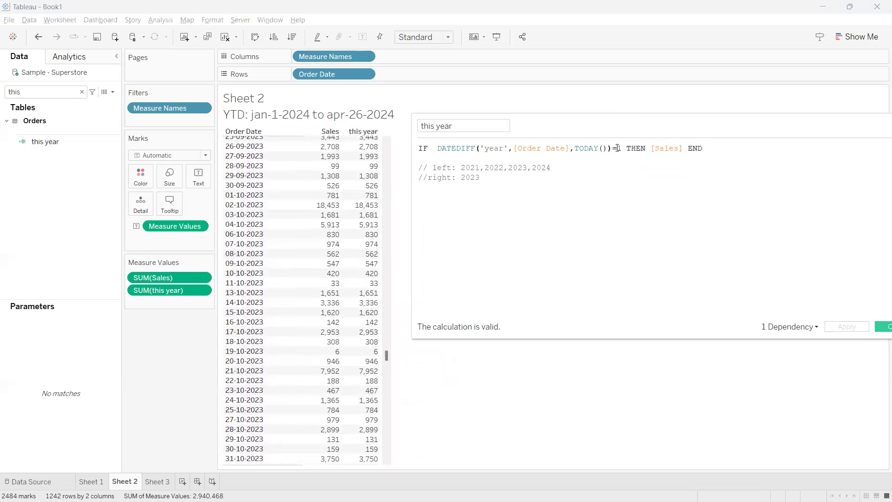
left_click(622, 149)
key("BackSpace")
key("BackSpace")
type(">")
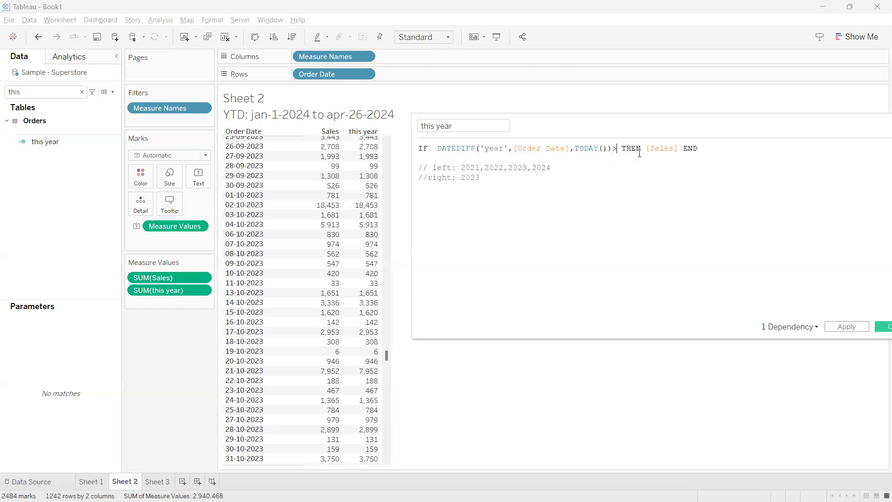
type("=0")
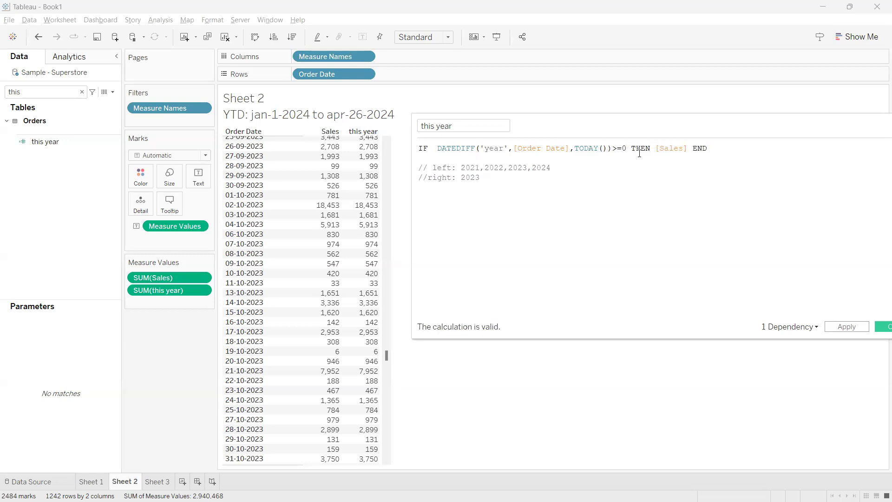
type(" AND")
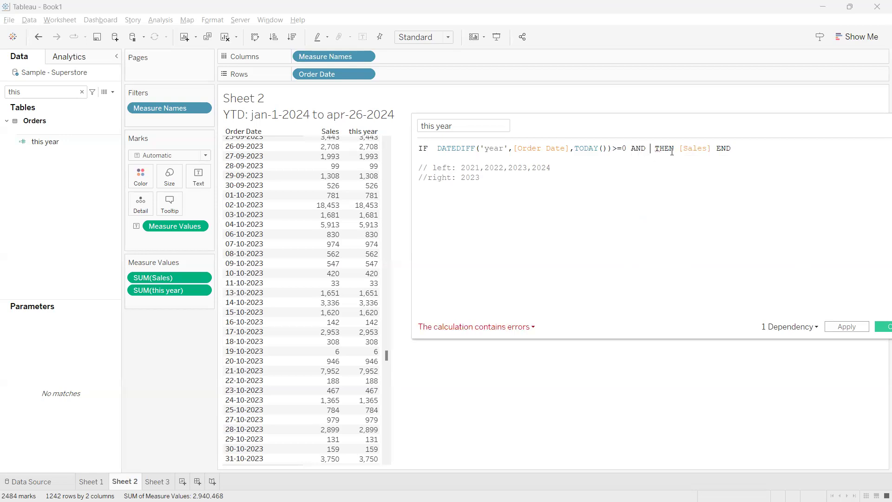
key("BackSpace")
key("BackSpace")
key("BackSpace")
key("BackSpace")
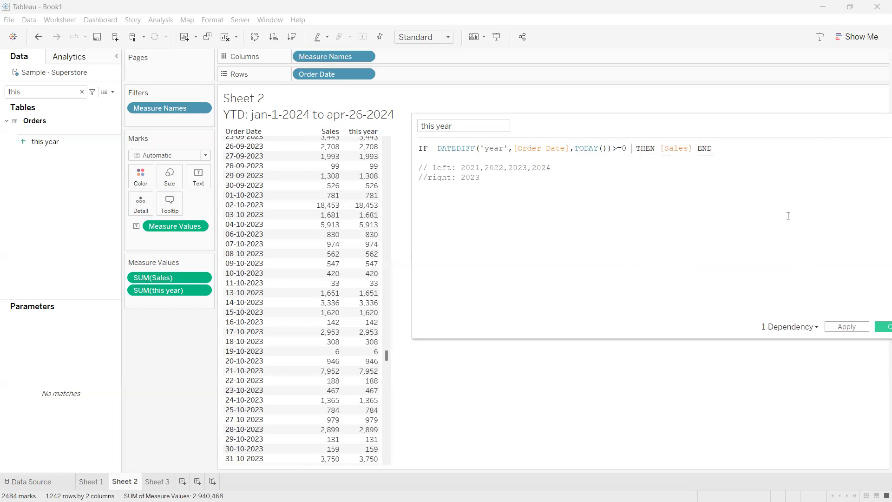
Apply the >=0 condition and check the this year values down to the last December 2024 rows
left_click(846, 327)
left_click_drag(626, 148, 612, 148)
left_click_drag(386, 356, 350, 466)
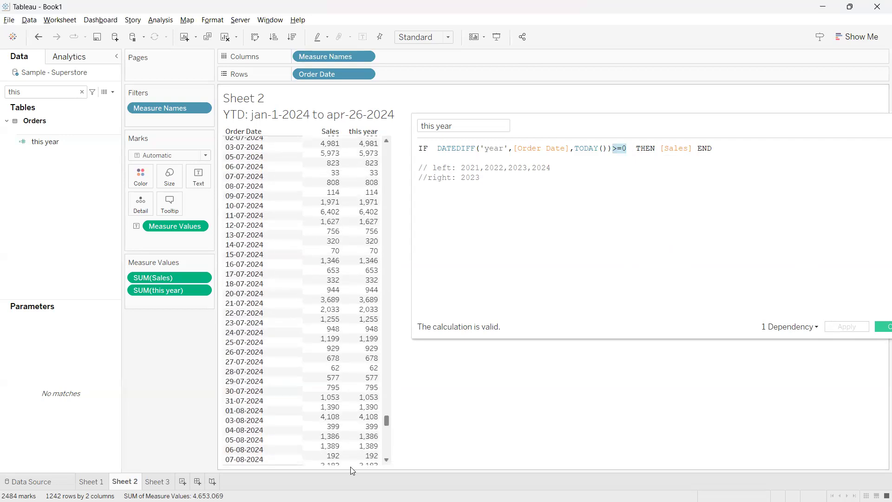
left_click(627, 149)
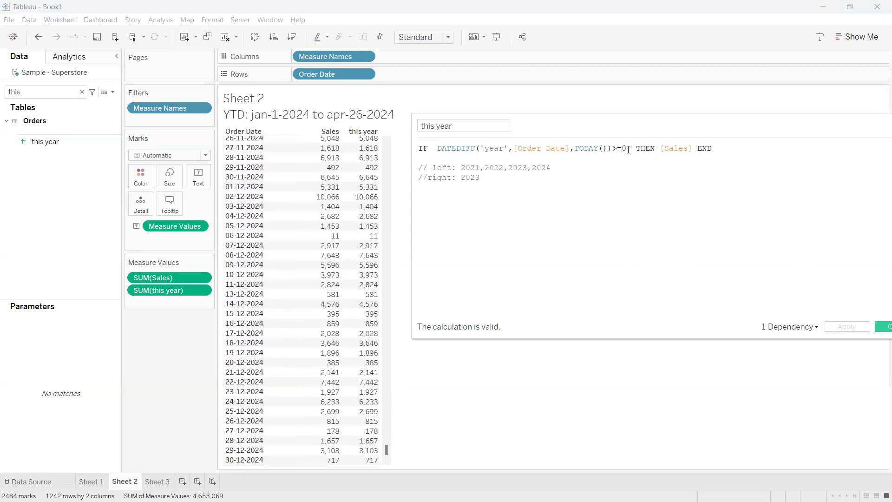
key("BackSpace")
type("1")
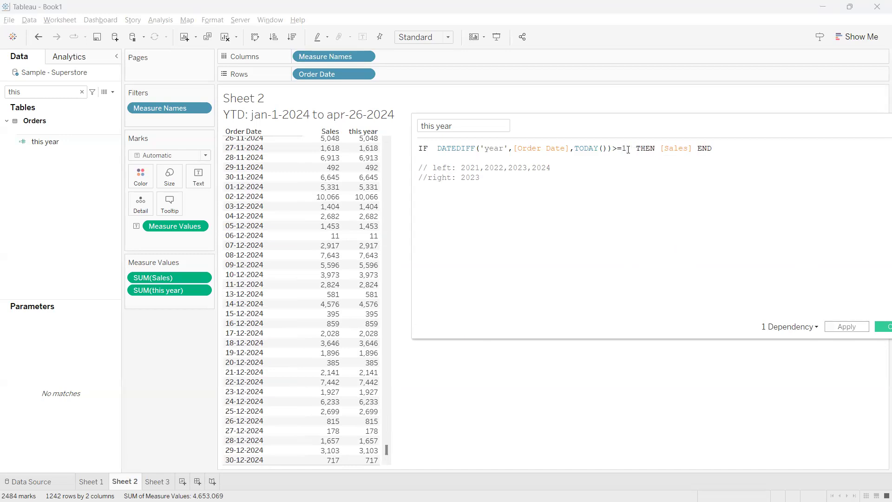
key("BackSpace")
type("2")
key("BackSpace")
Extend the >=0 condition with AND DATEDIFF('year',[Order Date],TODAY())<=1, apply it and check the rows around the start of 2023
type("0 AND")
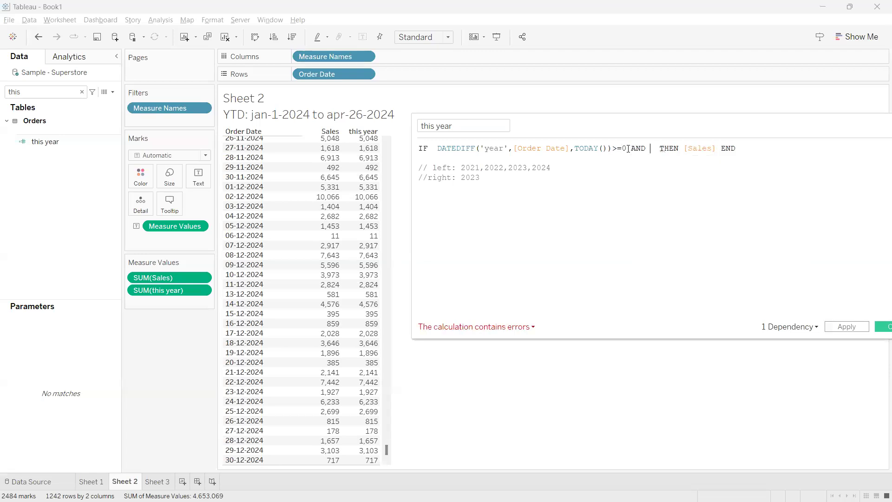
left_click_drag(612, 147, 437, 148)
key("ctrl+c")
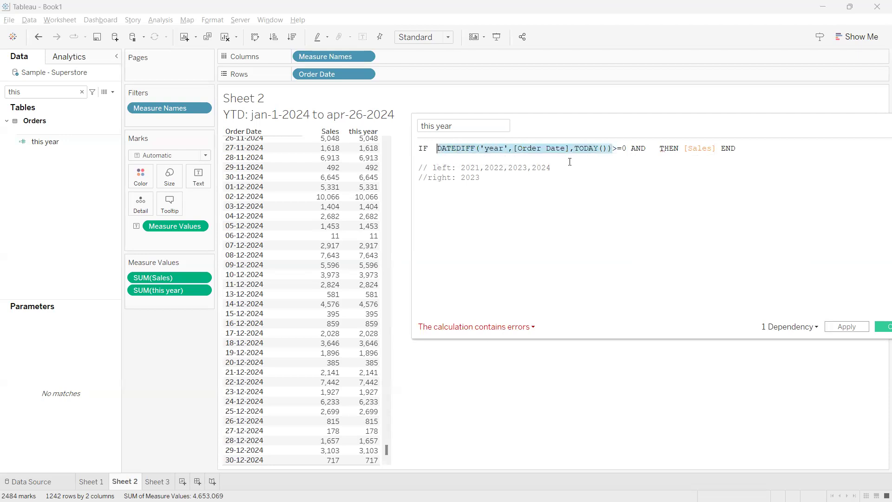
left_click(649, 148)
key("ctrl+v")
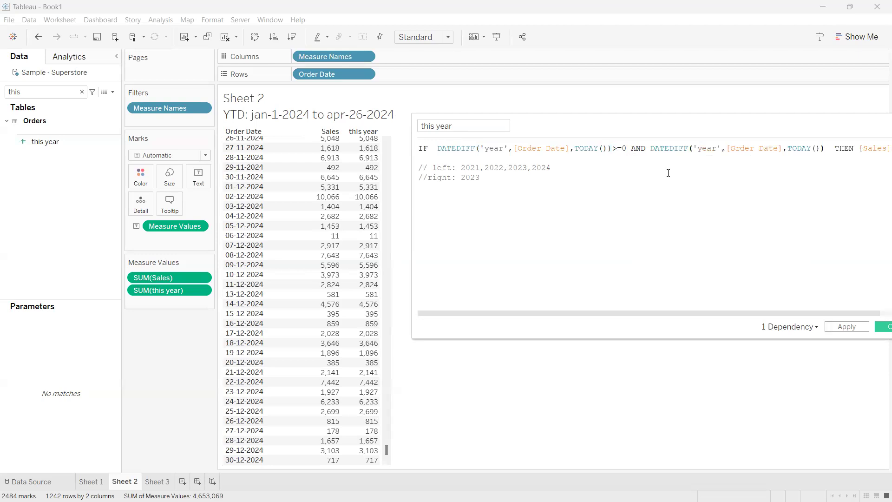
type("<=1")
left_click(841, 327)
left_click_drag(386, 447, 388, 292)
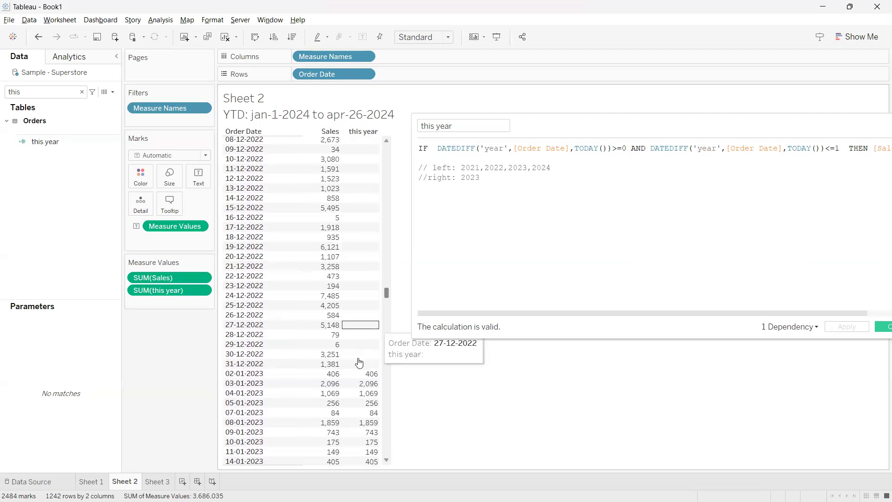
left_click(272, 374)
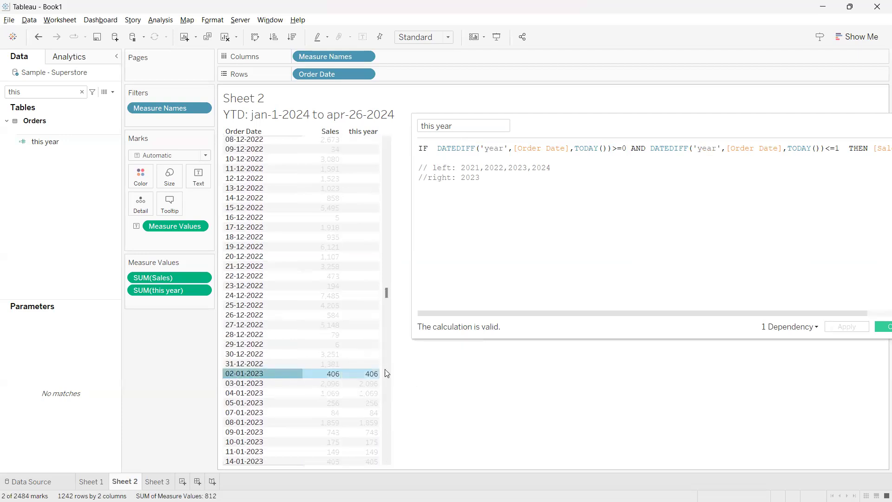
Reduce the two-part condition to DATEDIFF('year',[Order Date],TODAY())=0 and apply the calculation
left_click_drag(626, 130, 554, 128)
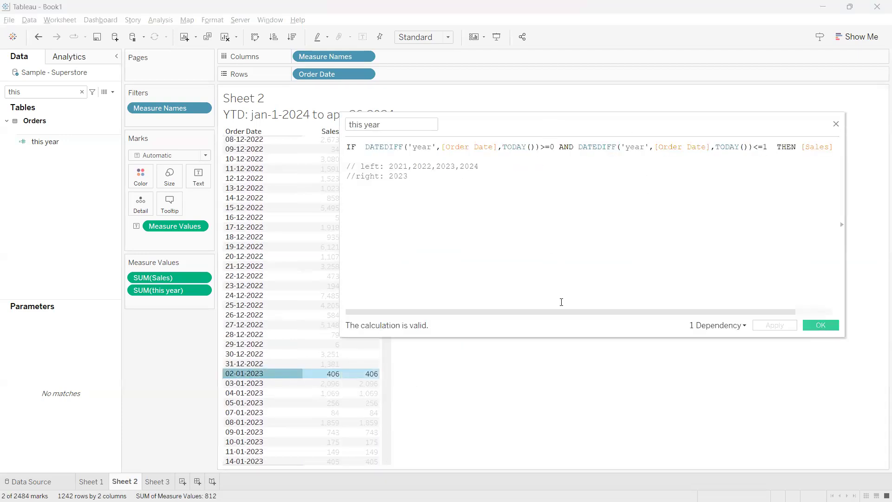
left_click_drag(769, 146, 541, 149)
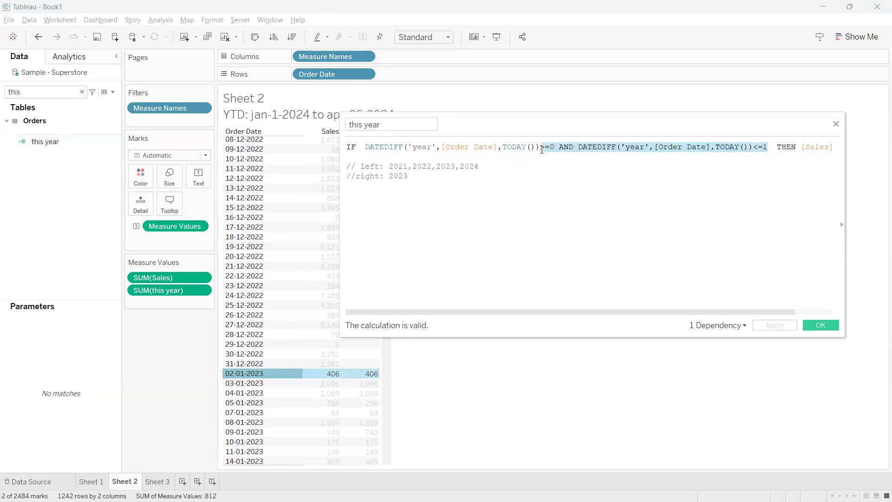
key("BackSpace")
type("=0")
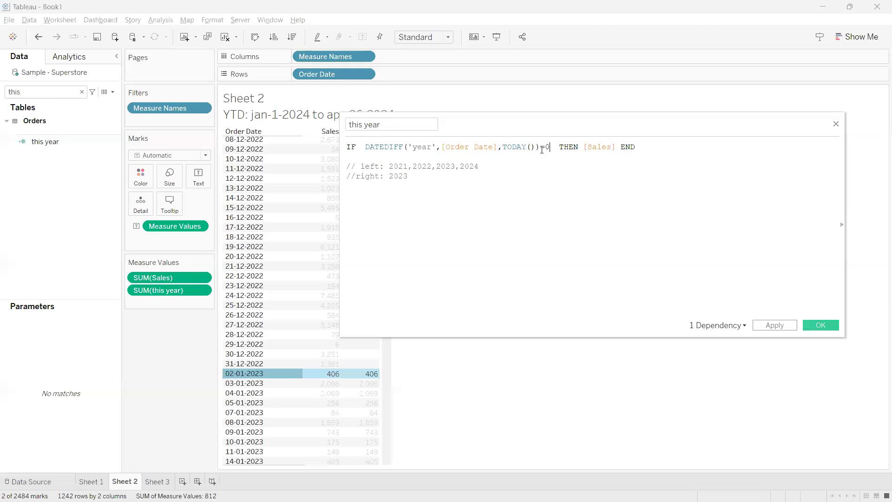
left_click(774, 325)
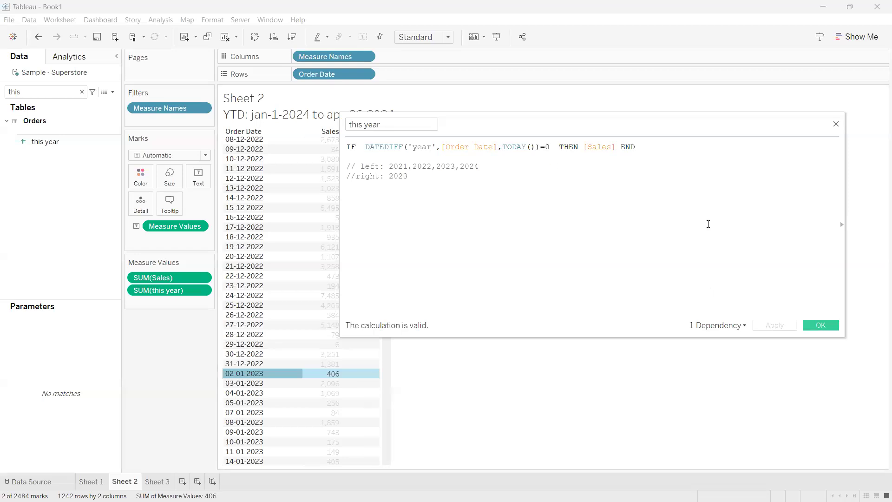
Clear the highlighted 02-01-2023 row and compare Sales with this year down to the December 2024 rows
left_click_drag(585, 120, 737, 112)
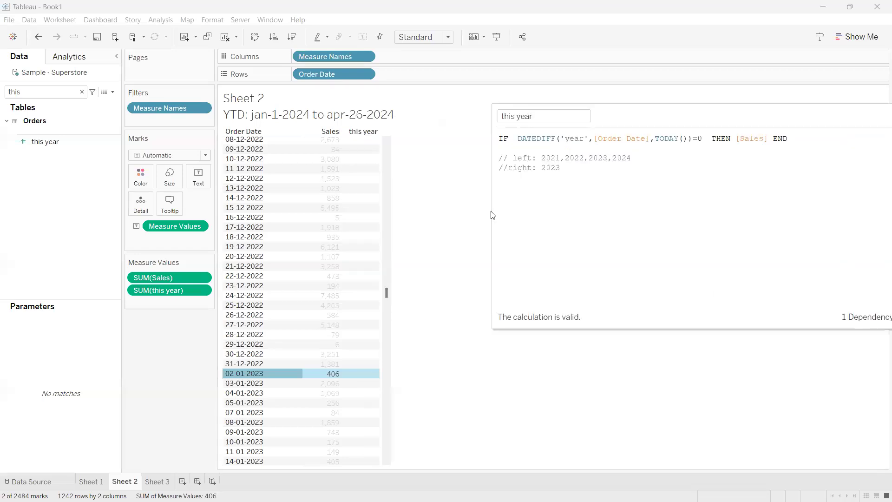
left_click(292, 369)
left_click_drag(385, 292, 390, 371)
left_click(258, 257)
left_click(258, 257)
left_click_drag(378, 419, 382, 462)
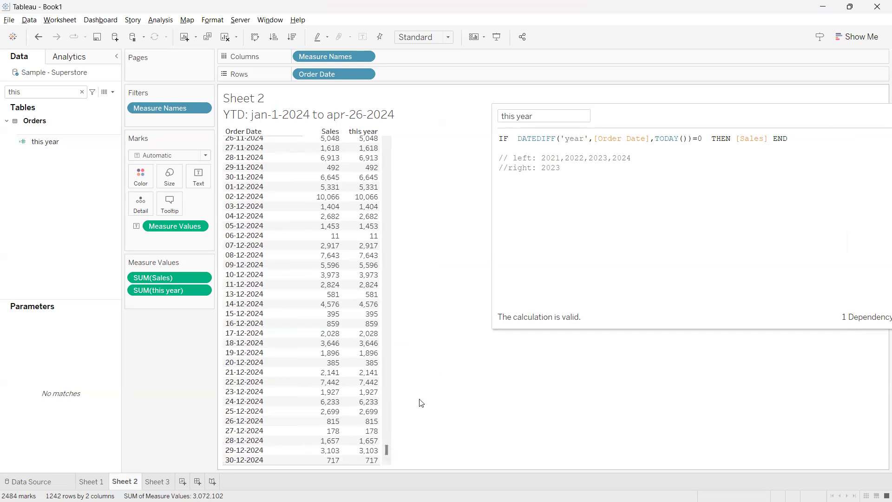
mouse_move(355, 418)
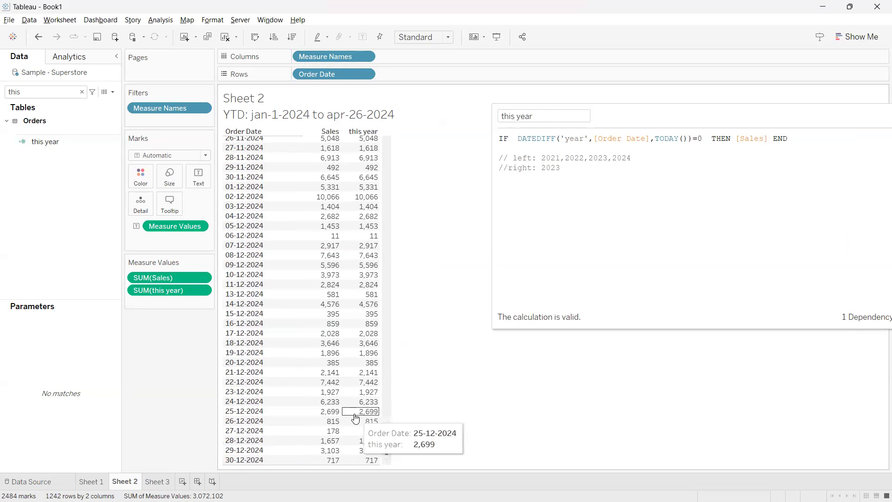
Rename the this year calculation as YTD
scroll(356, 418, "up", 4)
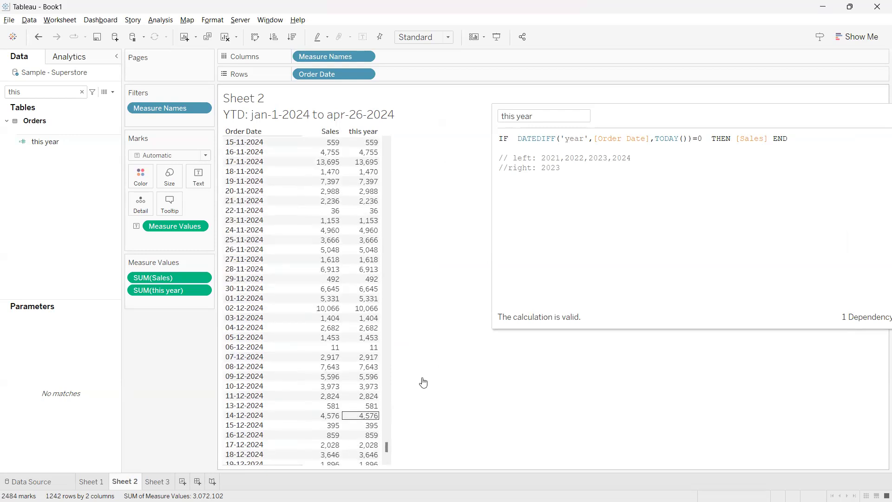
left_click(553, 116)
type("YTD")
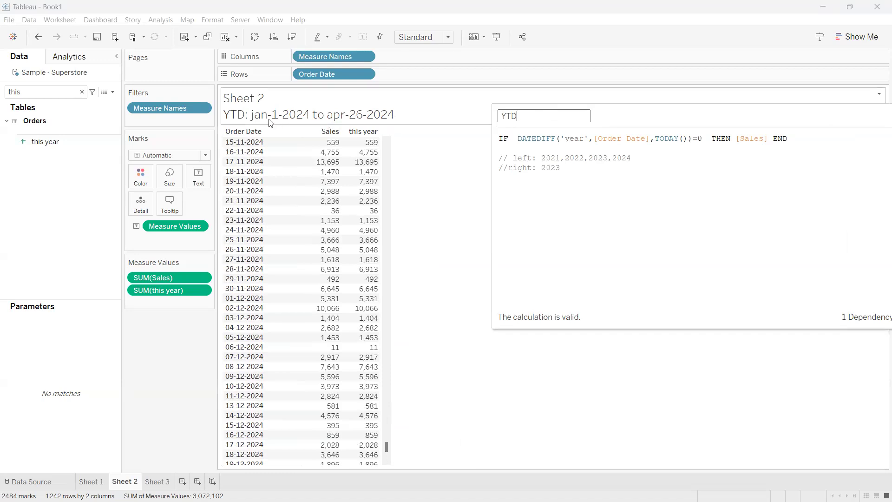
left_click_drag(268, 119, 288, 119)
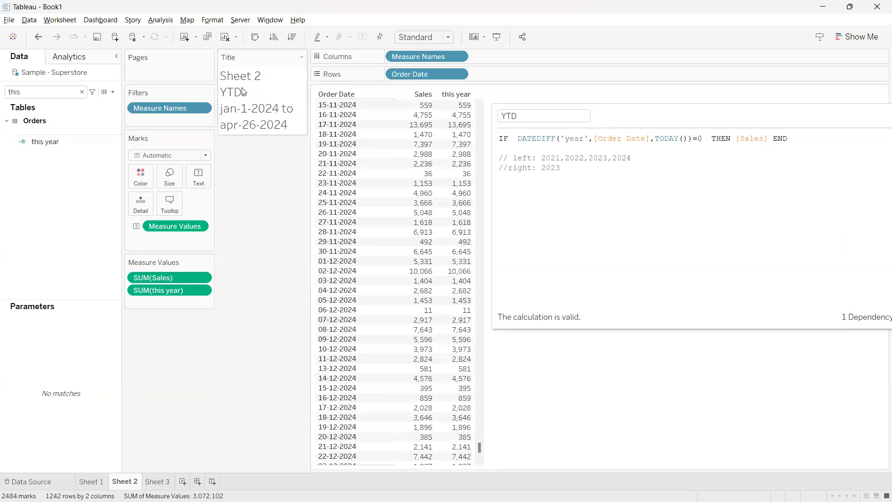
left_click_drag(259, 58, 372, 82)
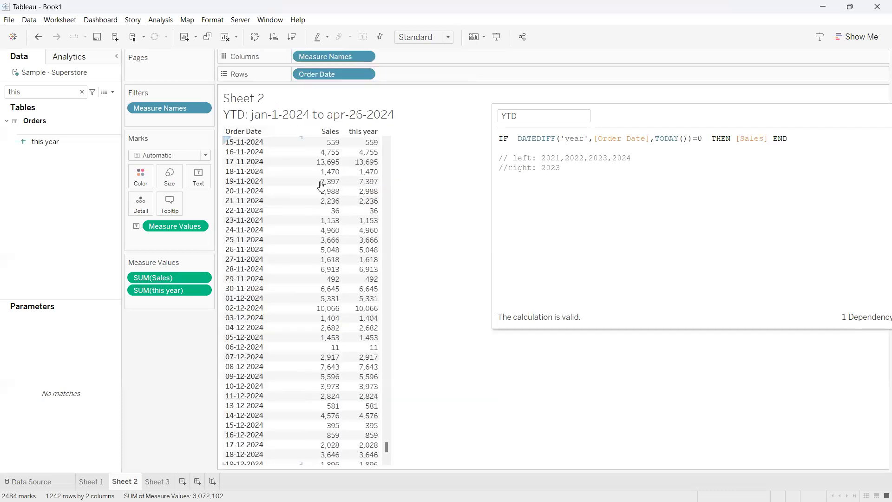
scroll(306, 182, "up", 3)
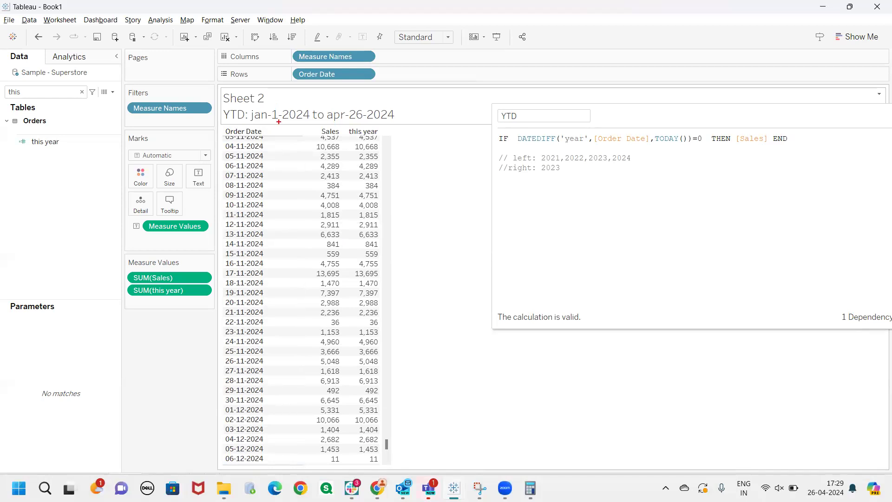
left_click_drag(262, 125, 396, 123)
key("Escape")
Extend the YTD condition after DATEDIFF('year',[Order Date],TODAY())=0 with AND [Order Date]<=TODAY()
left_click(635, 116)
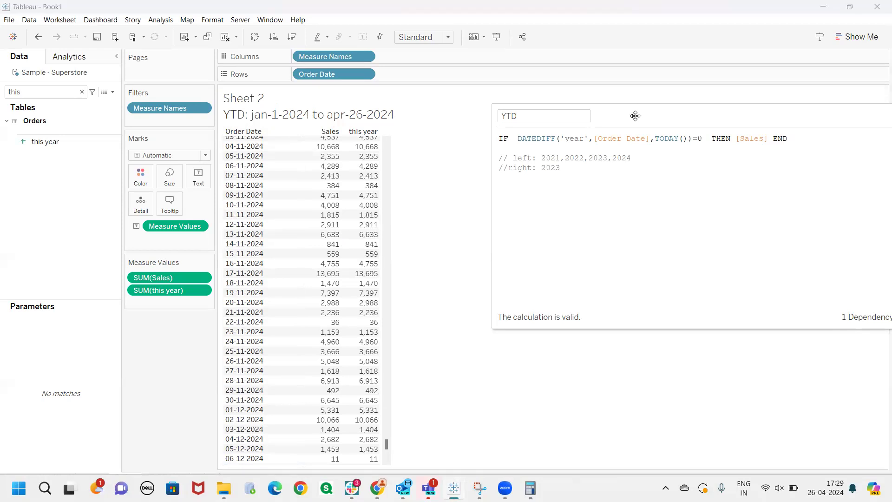
left_click_drag(635, 116, 441, 156)
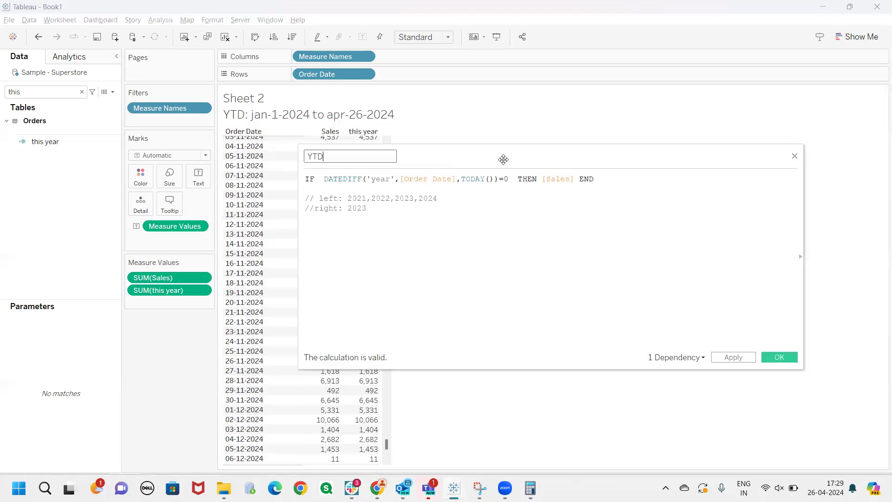
left_click_drag(503, 159, 611, 144)
left_click(616, 163)
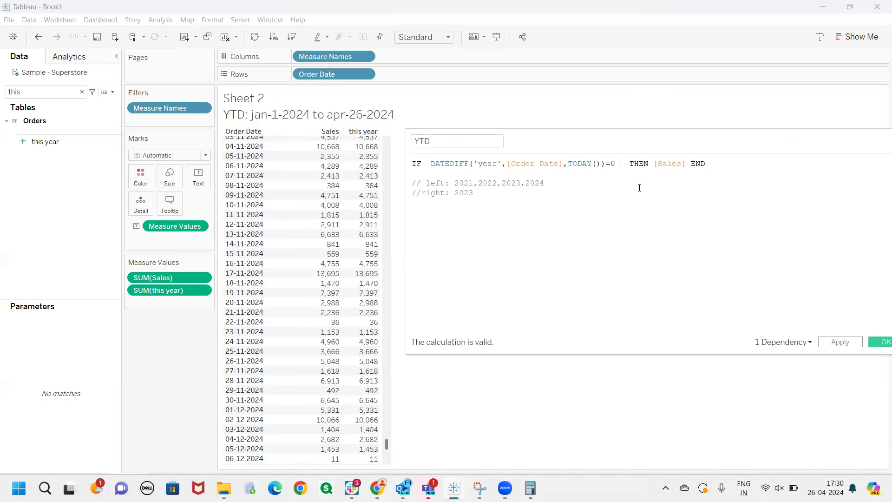
type("AND")
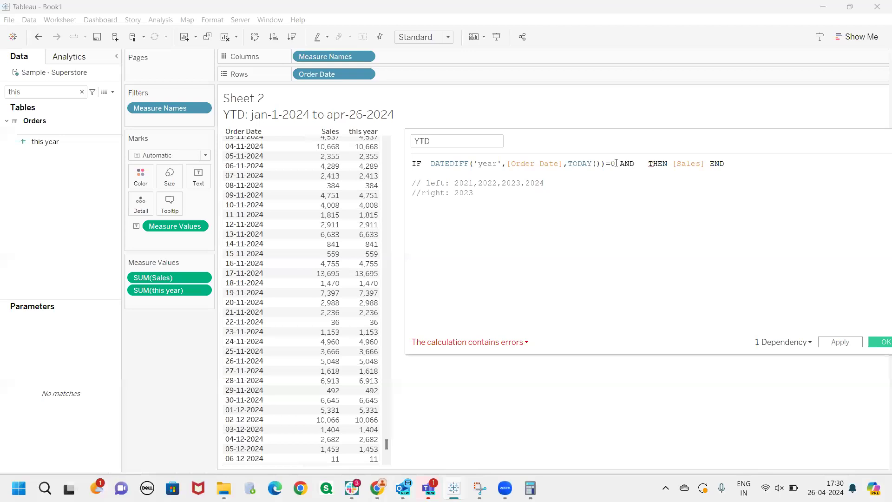
left_click_drag(615, 164, 431, 164)
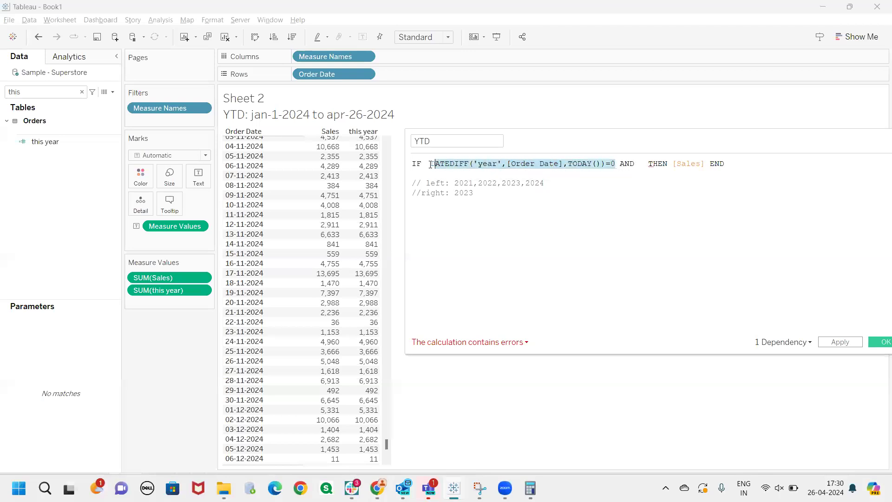
left_click(628, 191)
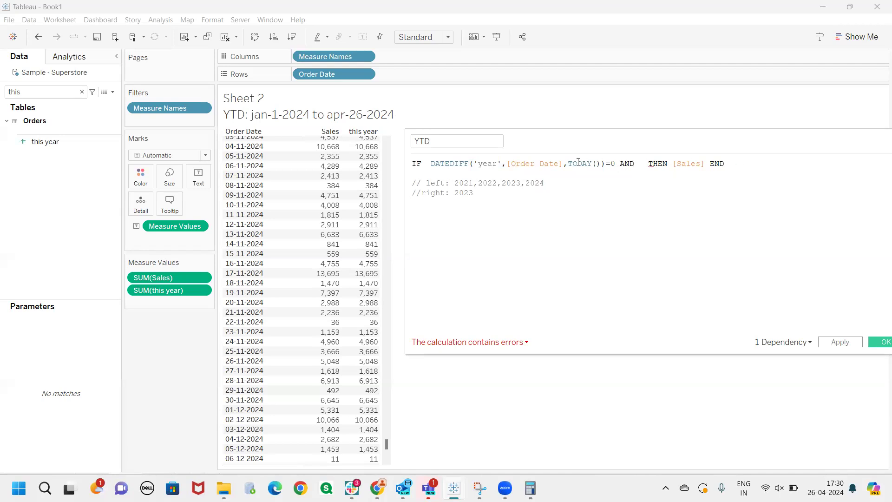
double_click(531, 164)
key("ctrl+c")
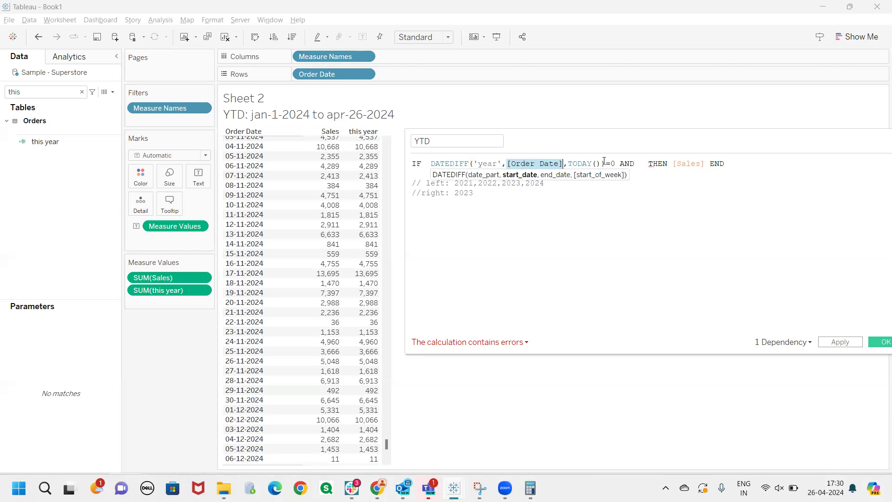
left_click(636, 164)
key("ctrl+v")
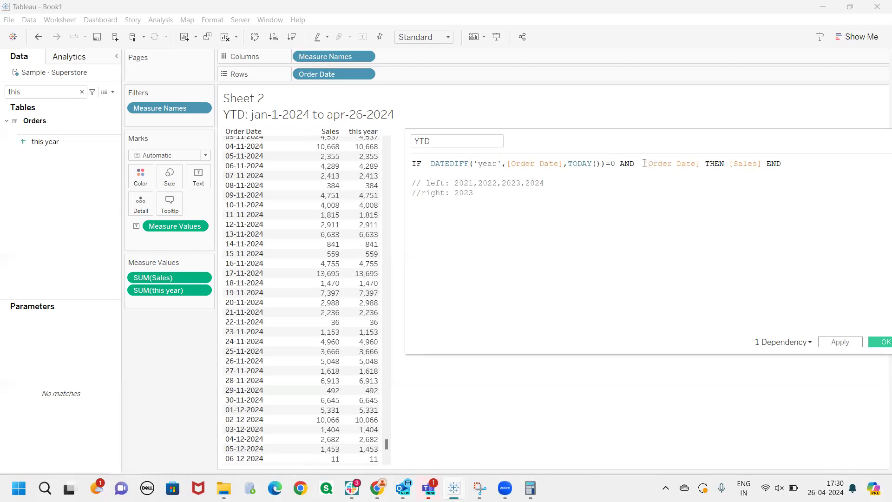
type("<=TODAY()")
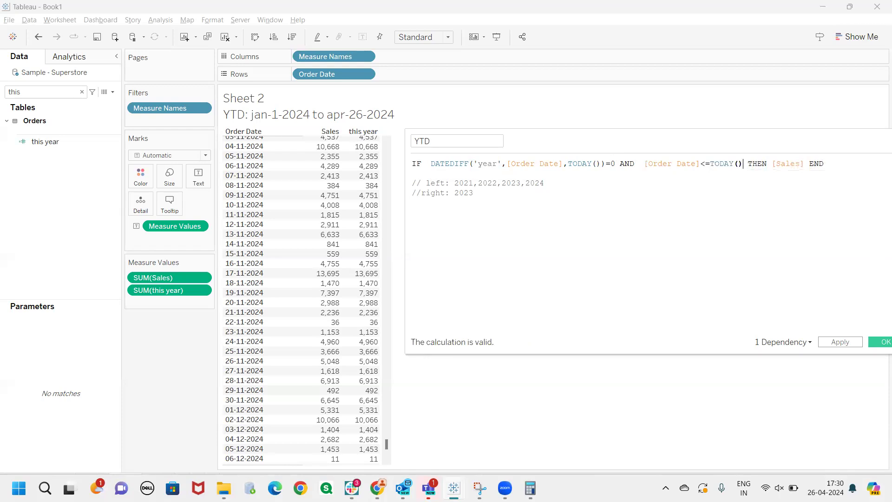
mouse_move(528, 170)
left_mouse_down()
mouse_move(608, 174)
mouse_move(579, 131)
mouse_move(601, 132)
left_mouse_up()
mouse_move(605, 127)
left_mouse_down()
mouse_move(629, 127)
mouse_move(645, 143)
left_mouse_up()
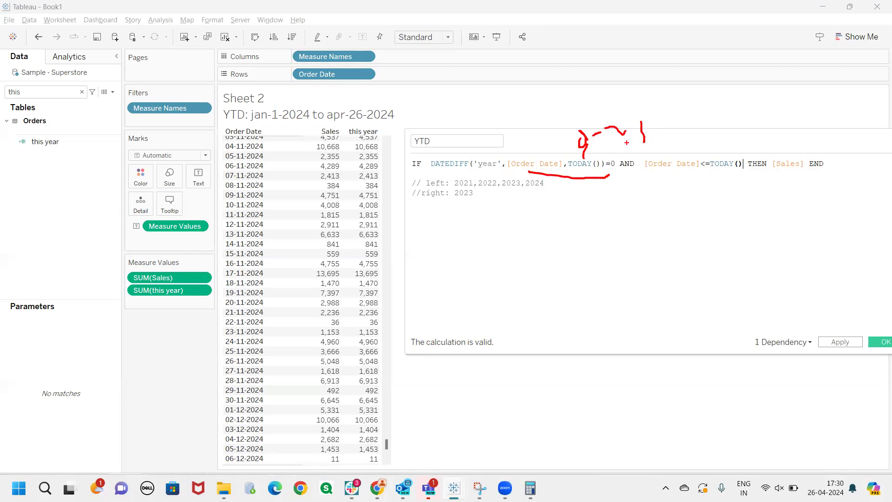
left_click_drag(624, 172, 740, 176)
mouse_move(677, 175)
left_mouse_down()
mouse_move(682, 196)
mouse_move(659, 210)
mouse_move(686, 226)
mouse_move(688, 207)
mouse_move(713, 203)
left_mouse_up()
mouse_move(736, 166)
left_mouse_down()
mouse_move(754, 200)
mouse_move(745, 200)
mouse_move(767, 213)
mouse_move(779, 191)
mouse_move(754, 201)
left_mouse_up()
left_click_drag(688, 199, 657, 222)
mouse_move(679, 239)
left_mouse_down()
mouse_move(660, 241)
mouse_move(701, 273)
mouse_move(742, 260)
mouse_move(733, 256)
left_mouse_up()
left_click_drag(750, 263, 741, 252)
left_click_drag(738, 250, 757, 246)
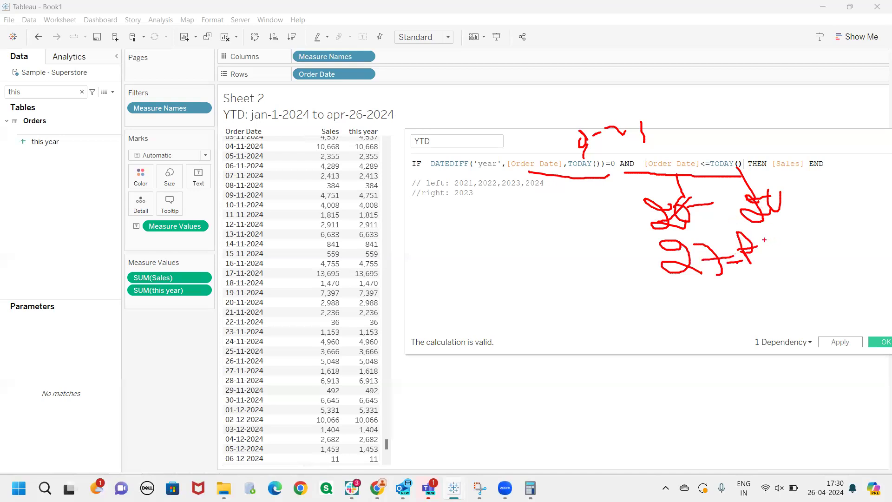
mouse_move(780, 185)
left_mouse_down()
mouse_move(768, 187)
mouse_move(785, 210)
left_mouse_up()
mouse_move(710, 220)
left_mouse_down()
mouse_move(705, 246)
mouse_move(757, 216)
left_mouse_up()
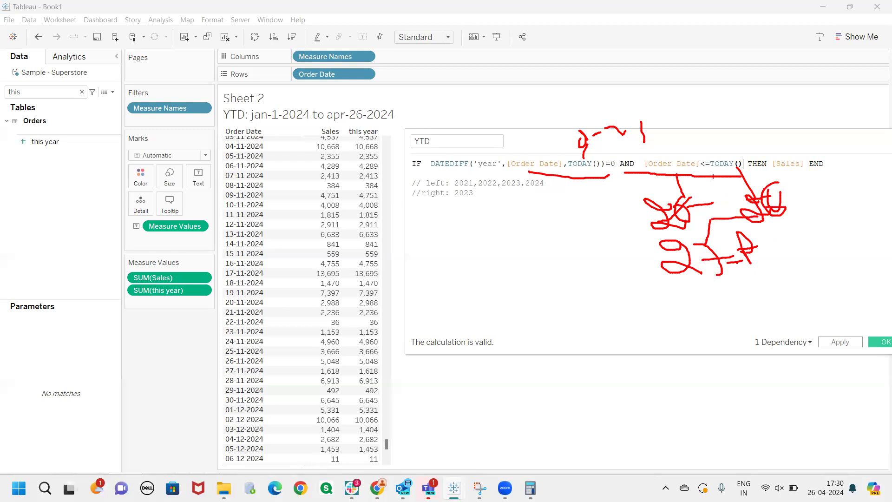
mouse_move(680, 157)
left_mouse_down()
mouse_move(713, 181)
mouse_move(693, 193)
left_mouse_up()
left_click_drag(643, 230, 777, 218)
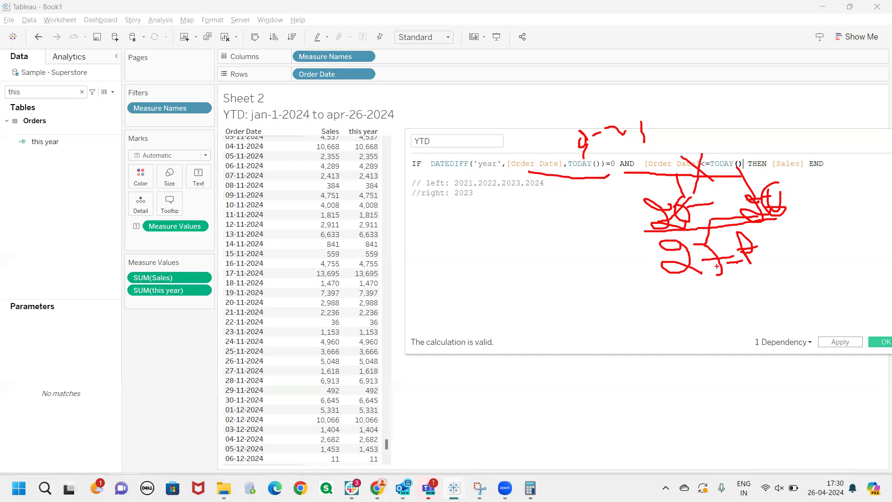
mouse_move(670, 287)
left_mouse_down()
mouse_move(719, 308)
mouse_move(734, 293)
left_mouse_up()
left_click_drag(789, 251, 782, 261)
mouse_move(693, 167)
left_mouse_down()
mouse_move(730, 197)
mouse_move(708, 227)
left_mouse_up()
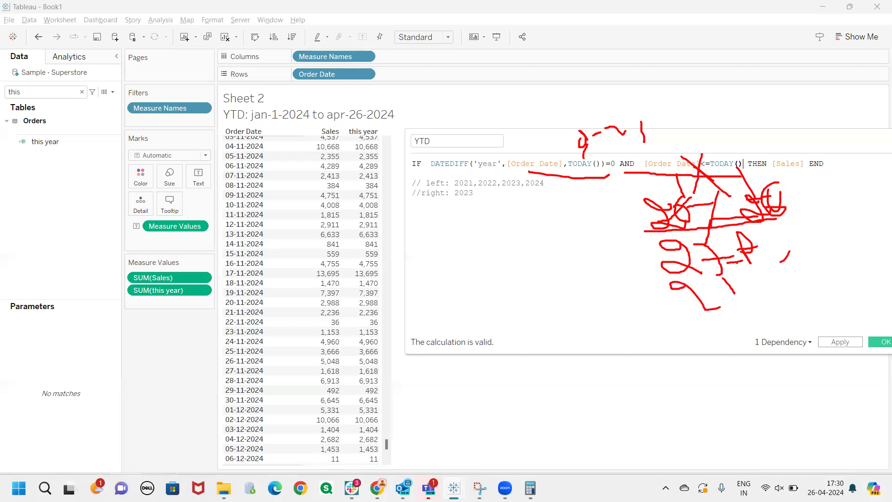
key("Escape")
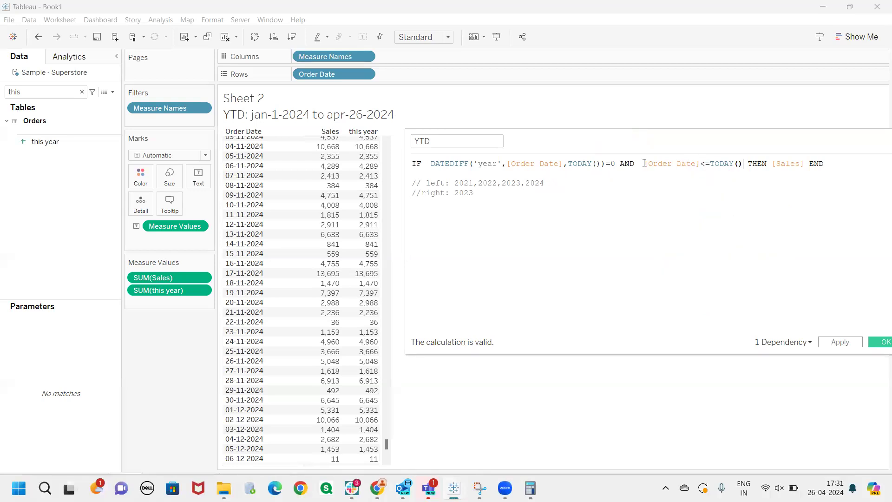
Apply the YTD calculation and check its values in the rows around 26-04-2024
left_click(838, 341)
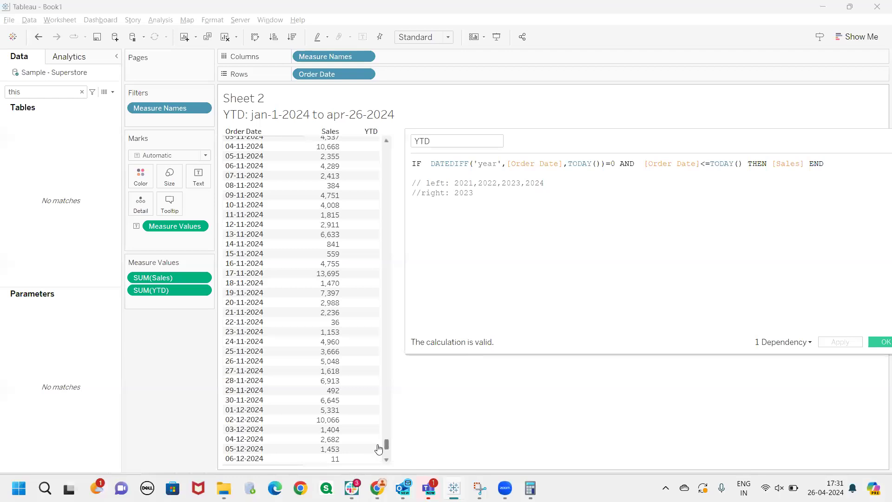
left_click_drag(388, 444, 392, 398)
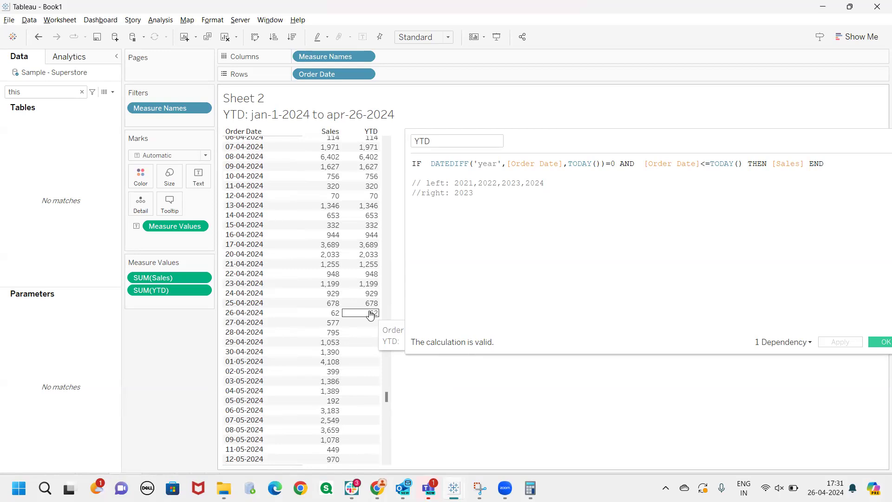
Delete the left and right year comments from the formula, rename the calculation as PYTD and save it
left_click_drag(473, 193, 403, 183)
key("BackSpace")
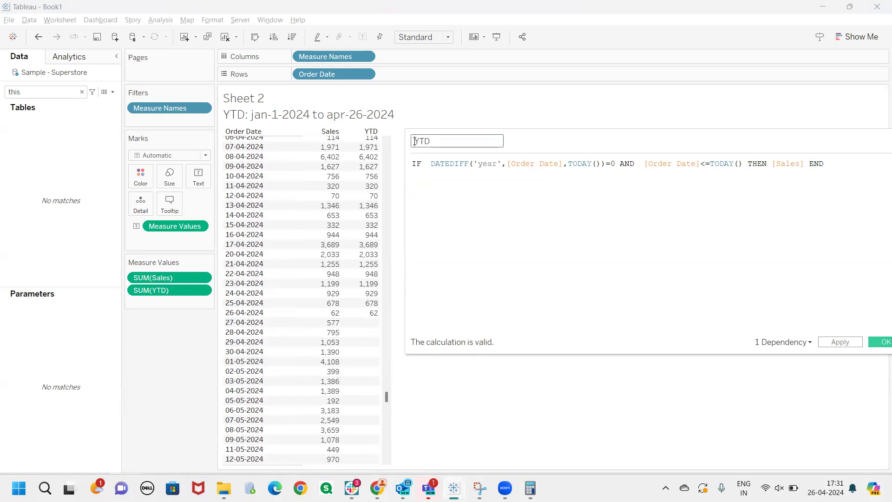
left_click(415, 141)
type("P")
key("ctrl+2")
left_click_drag(418, 146, 431, 146)
key("Escape")
left_click(872, 343)
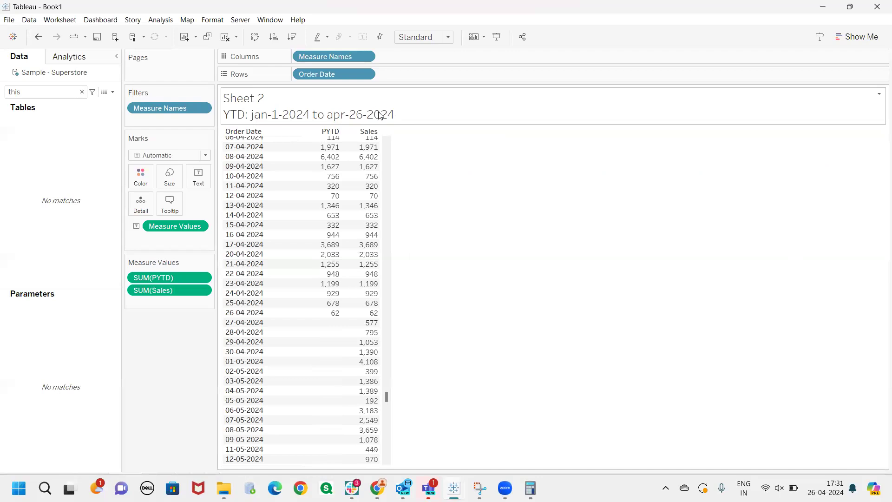
Add a line reading "PYTD: jan-01-2023 to" beneath the YTD line in the sheet title
double_click(381, 116)
type("PYTD:")
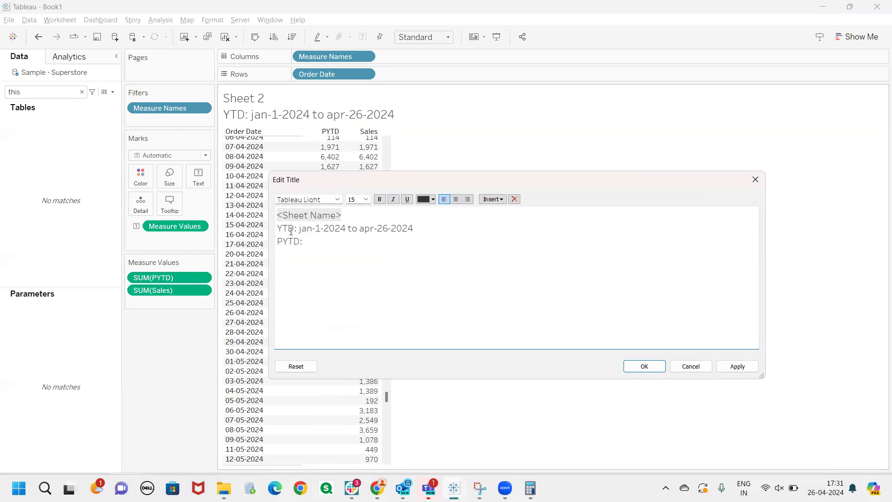
left_click_drag(278, 228, 387, 237)
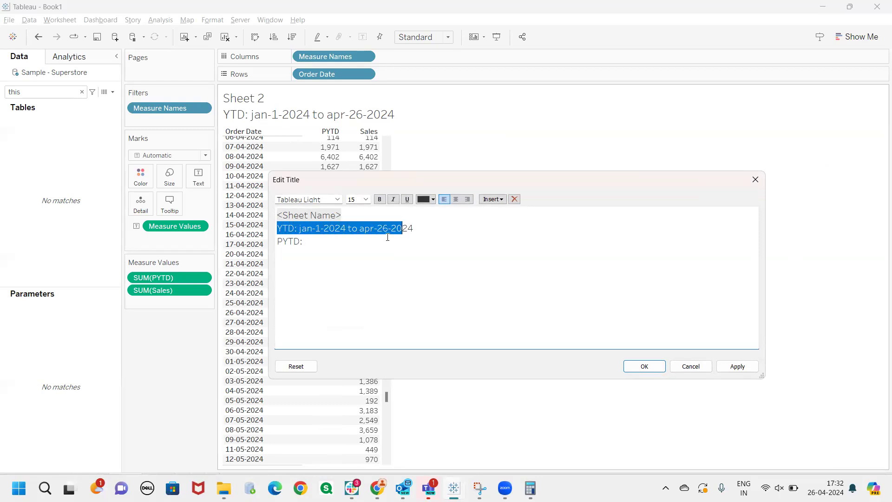
left_click(320, 243)
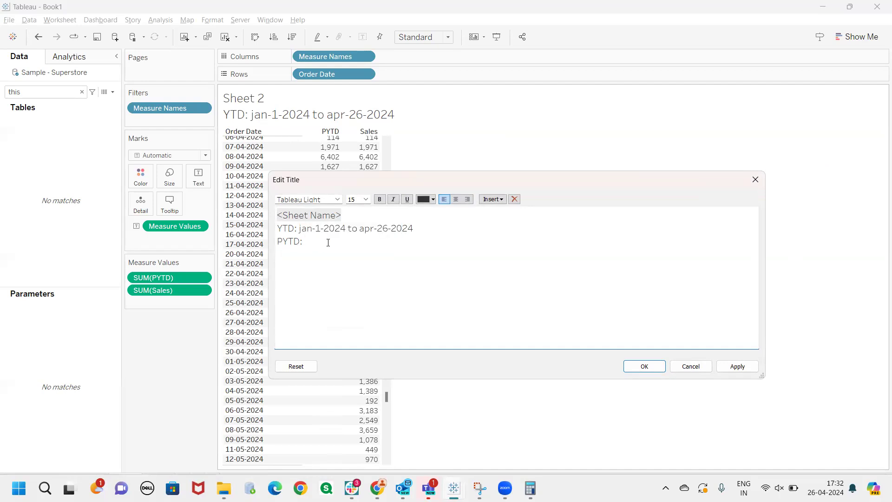
type("jan-01-2023 to")
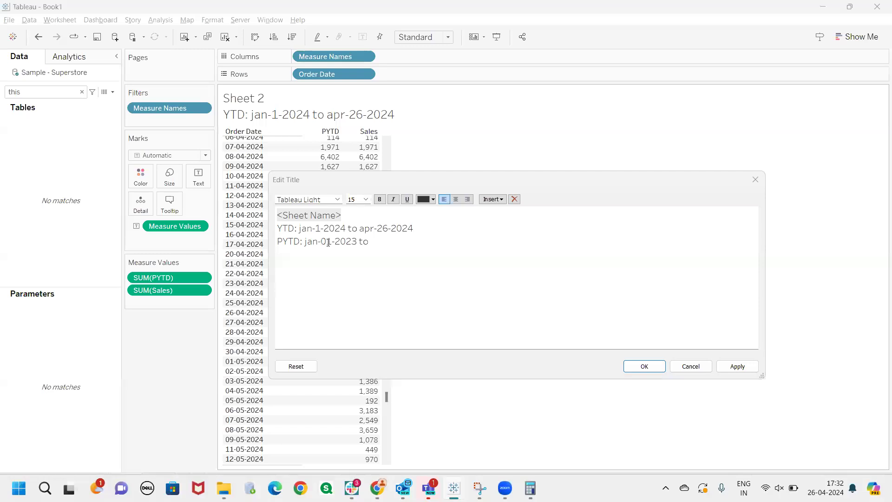
Complete the title's PYTD range with the end date apr-26-2023
left_click_drag(359, 228, 414, 228)
left_click(415, 227)
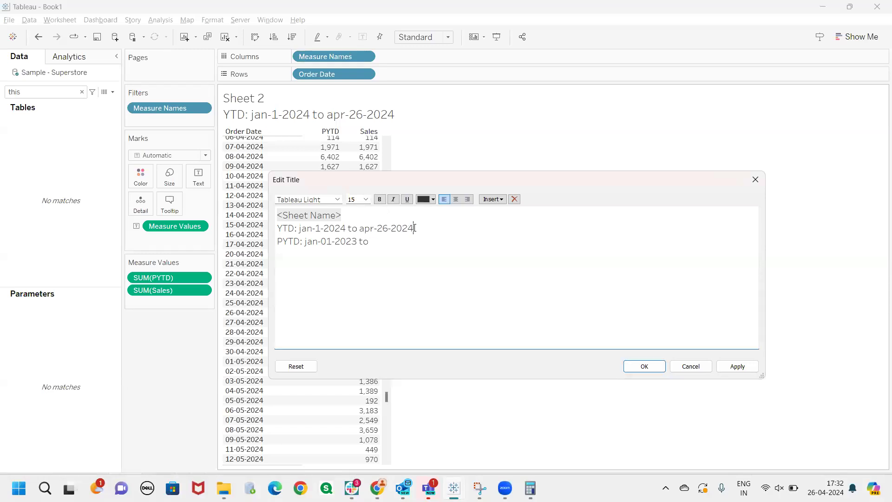
left_click(385, 242)
type("ap")
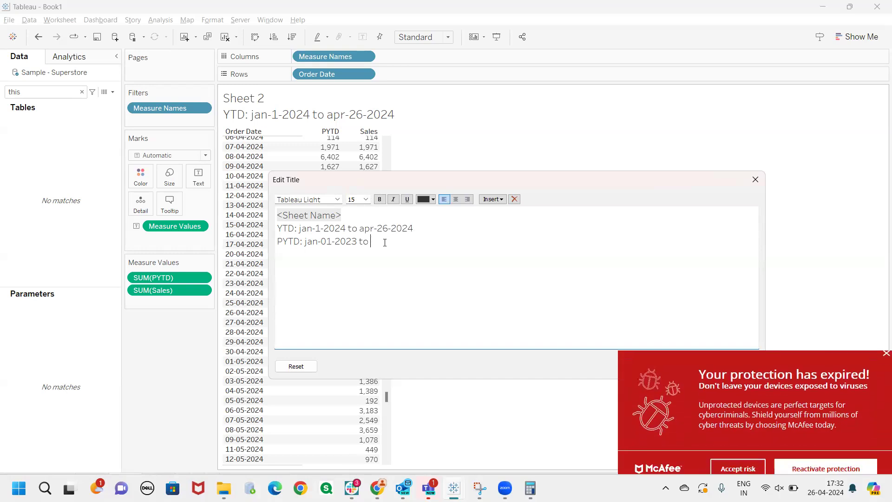
type("r-26-2023")
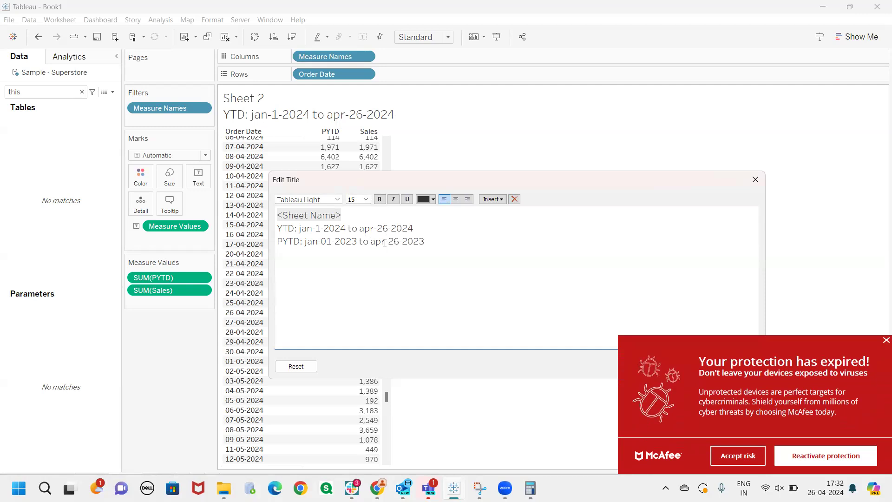
key("ctrl+2")
mouse_move(299, 235)
left_mouse_down()
mouse_move(414, 235)
mouse_move(396, 219)
mouse_move(288, 218)
mouse_move(288, 240)
mouse_move(422, 234)
left_mouse_up()
left_click_drag(279, 252, 423, 249)
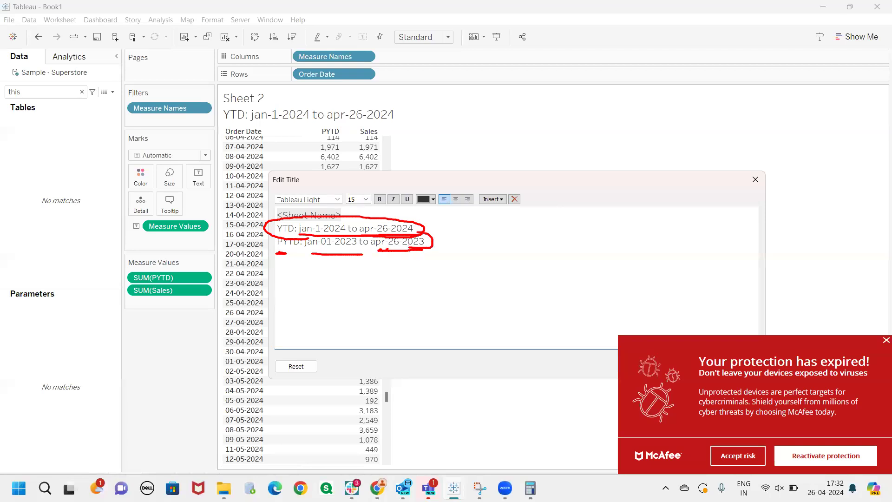
key("Escape")
Save the edited sheet title and dismiss the McAfee notification
left_click_drag(444, 178, 394, 127)
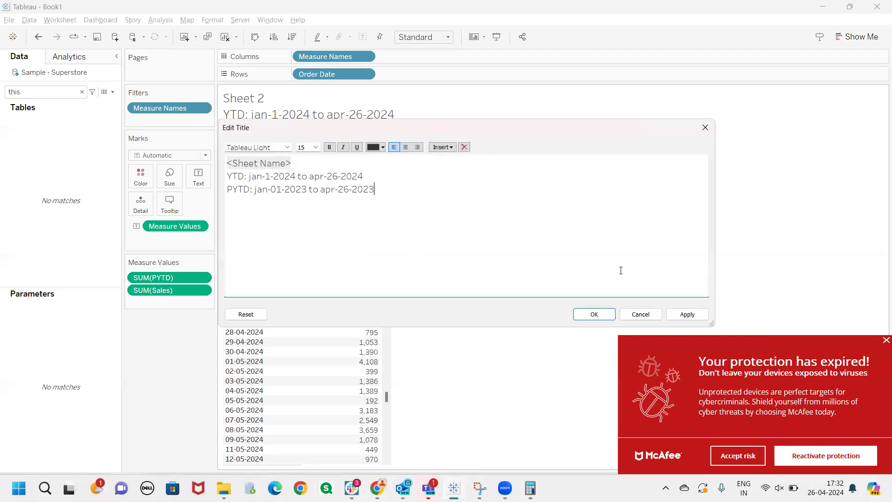
left_click(594, 314)
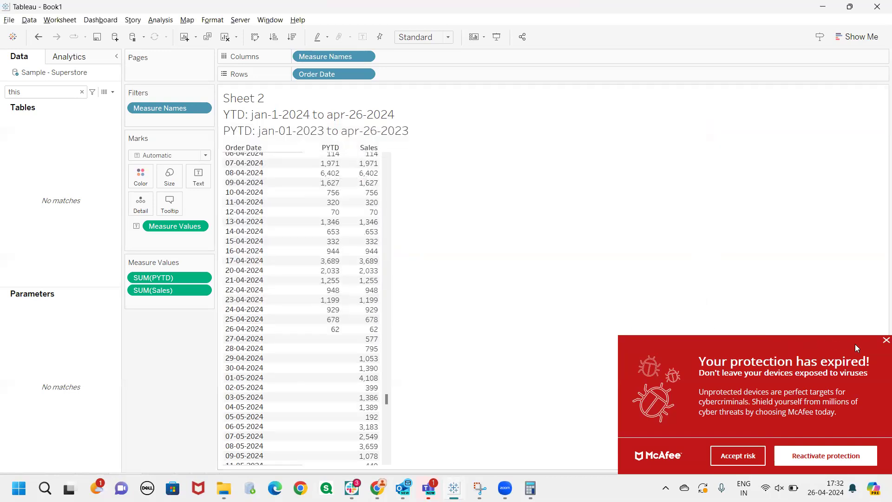
left_click(884, 341)
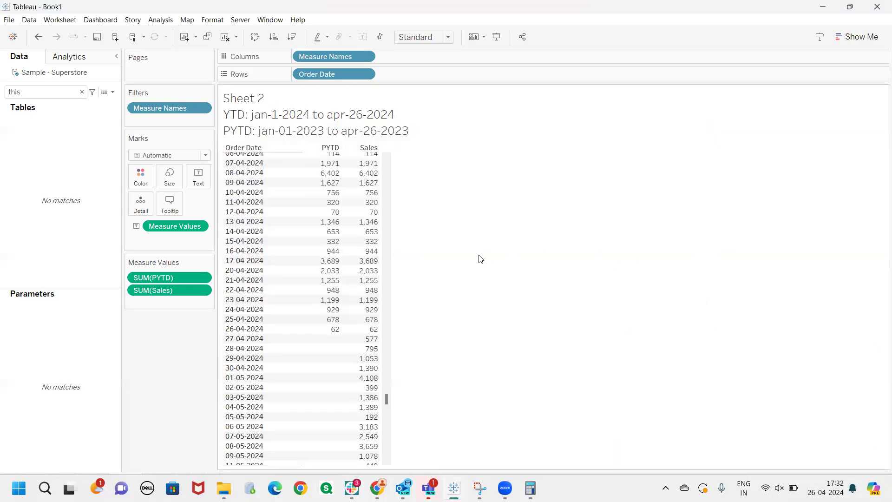
Place PYTD below Sales in the measure values, then find the PYTD field by name and open its calculation for editing
left_click_drag(199, 277, 179, 301)
left_click(48, 87)
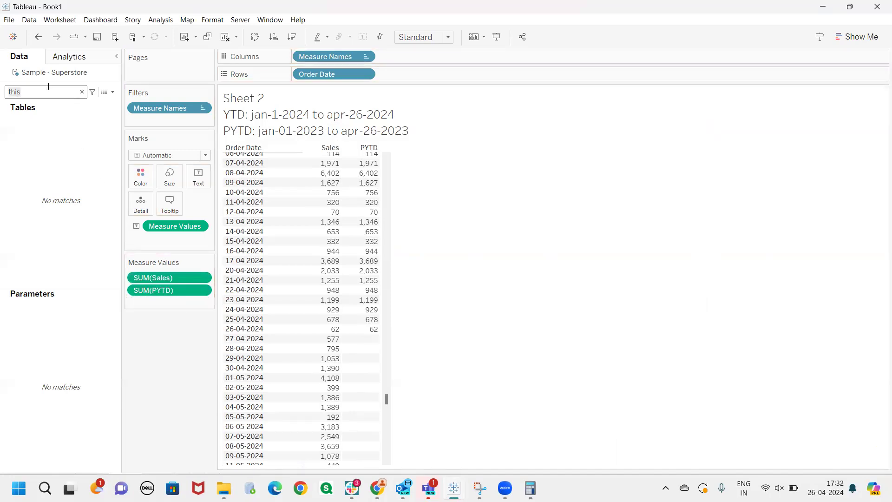
key("BackSpace")
key("BackSpace")
key("BackSpace")
key("BackSpace")
type("pytd")
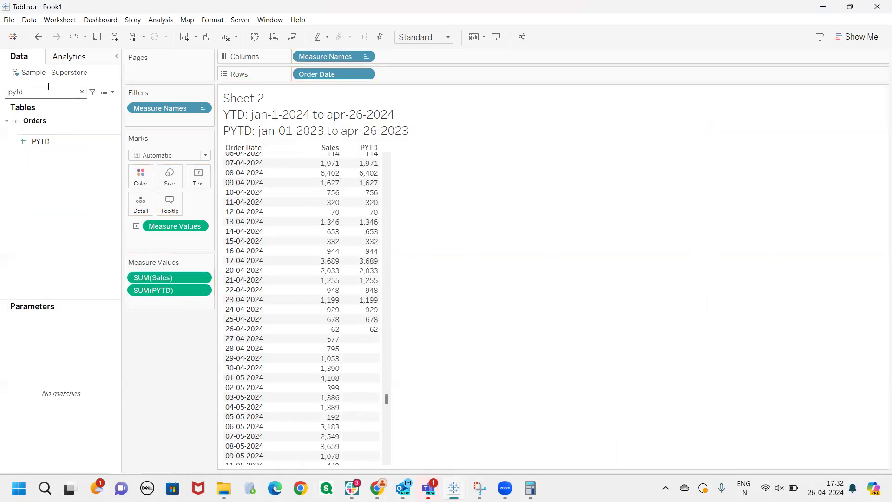
left_click(117, 139)
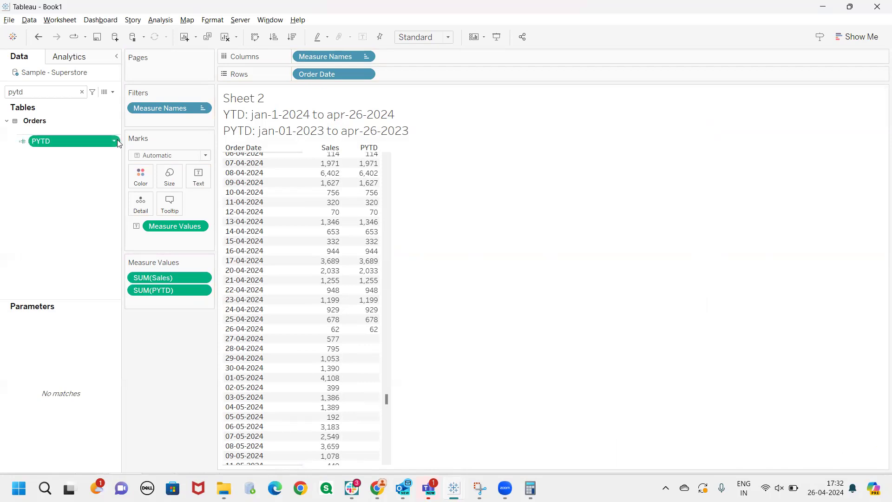
left_click(143, 203)
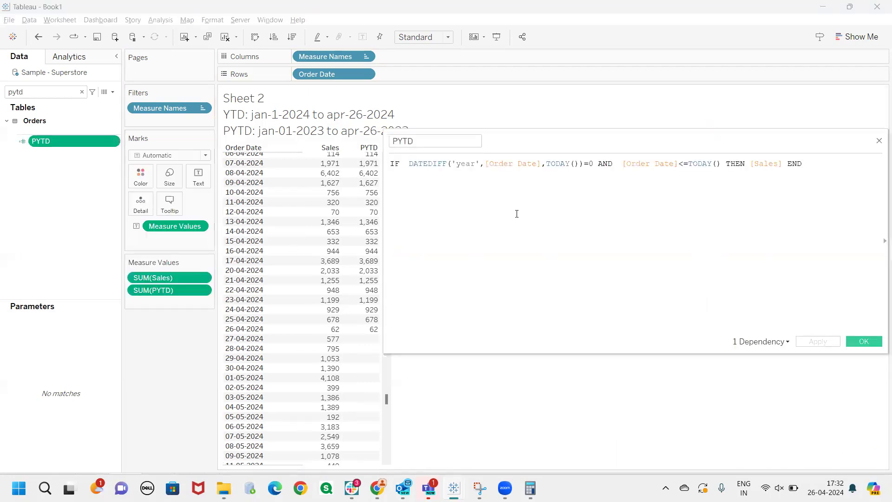
Comment out the existing PYTD formula with // and paste an active copy of it on a line beneath
left_click_drag(579, 160, 594, 110)
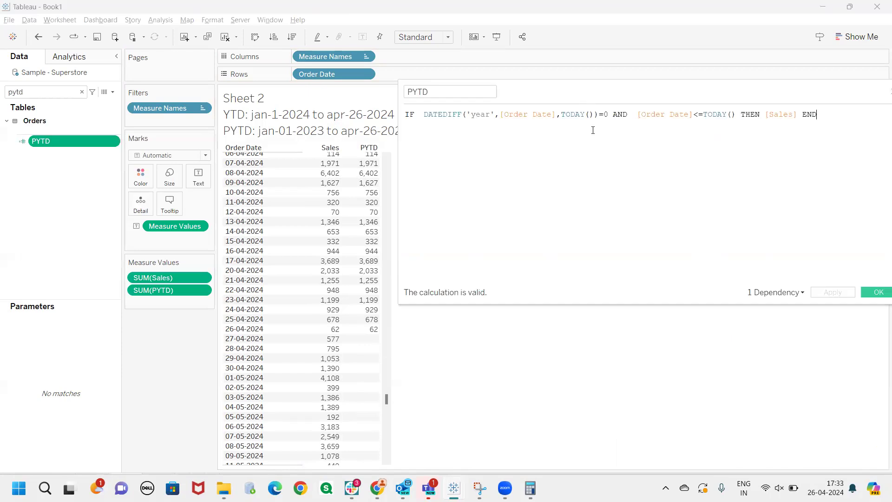
left_click(406, 115)
type("//")
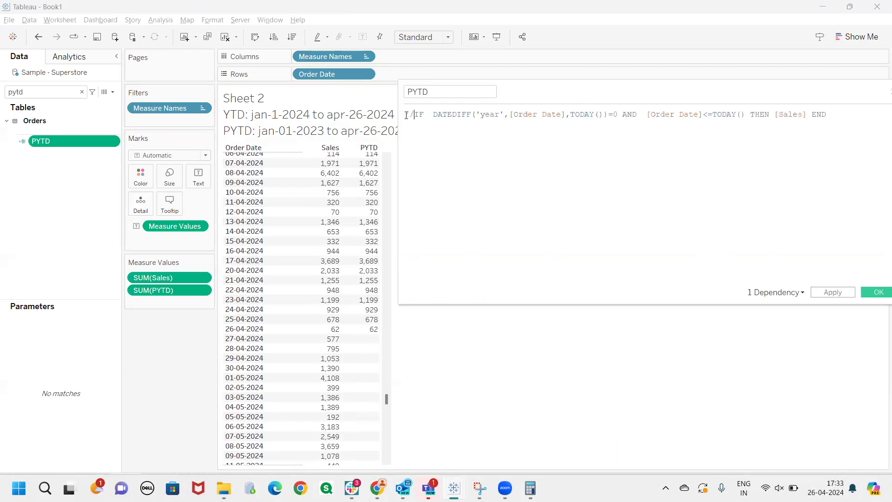
left_click_drag(826, 118, 416, 117)
key("ctrl+c")
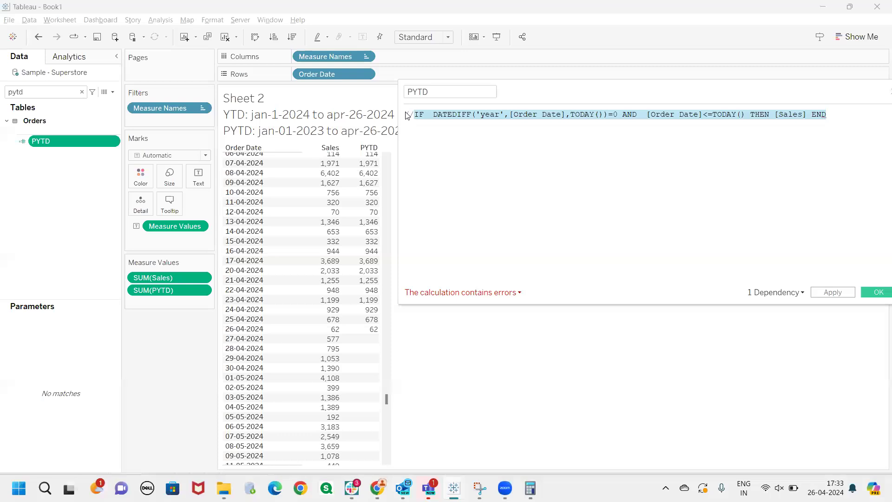
left_click(843, 120)
key("Return")
key("ctrl+v")
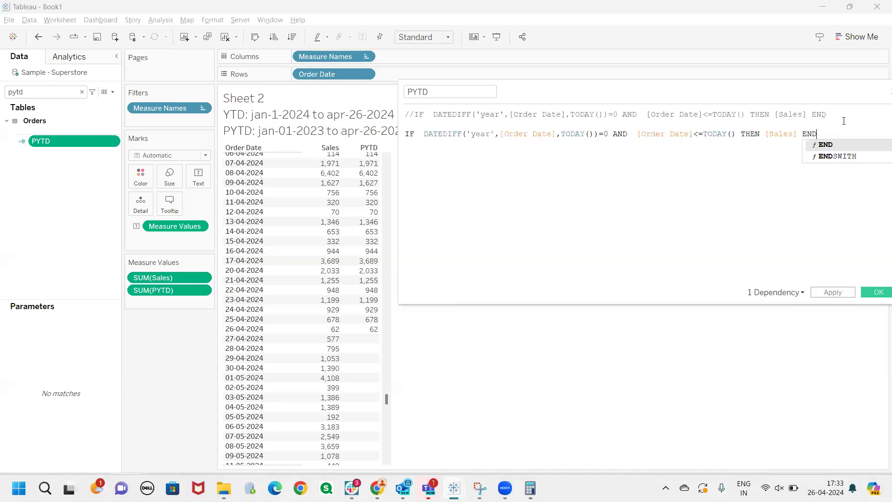
Set the year DATEDIFF comparison in the copied formula to =1
left_click_drag(665, 96, 626, 107)
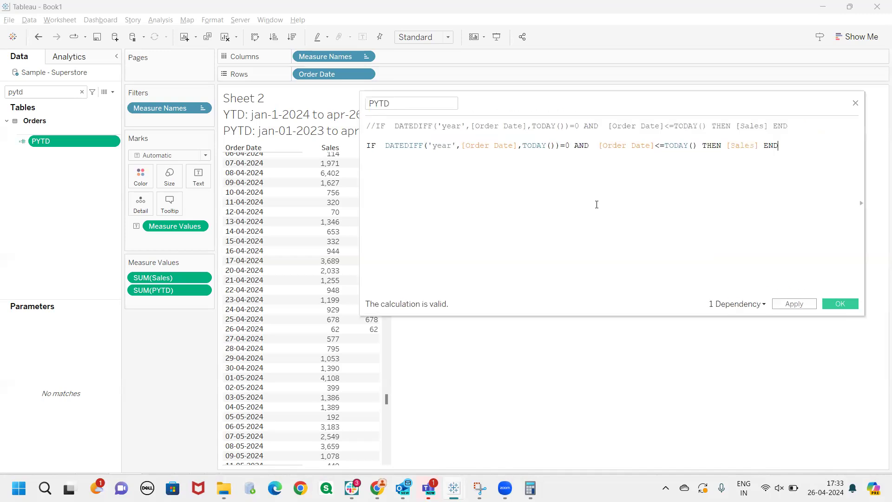
left_click(571, 146)
key("BackSpace")
type("1")
left_click_drag(571, 145, 386, 145)
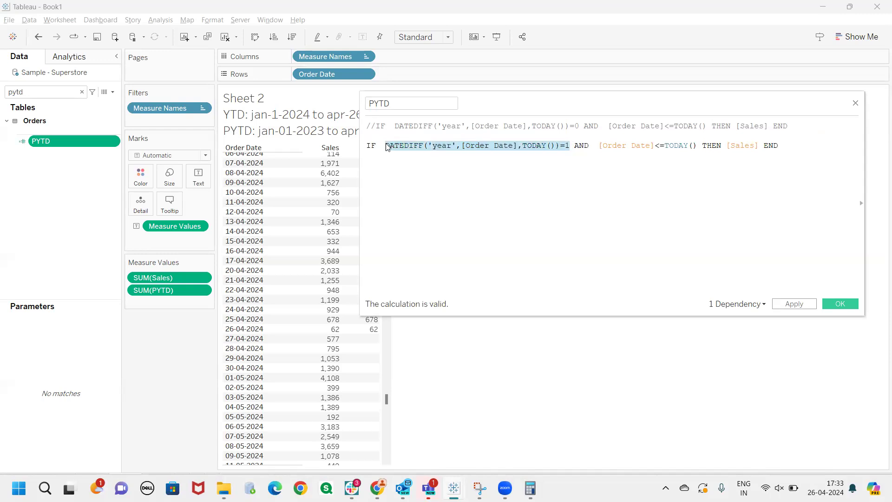
left_click(403, 161)
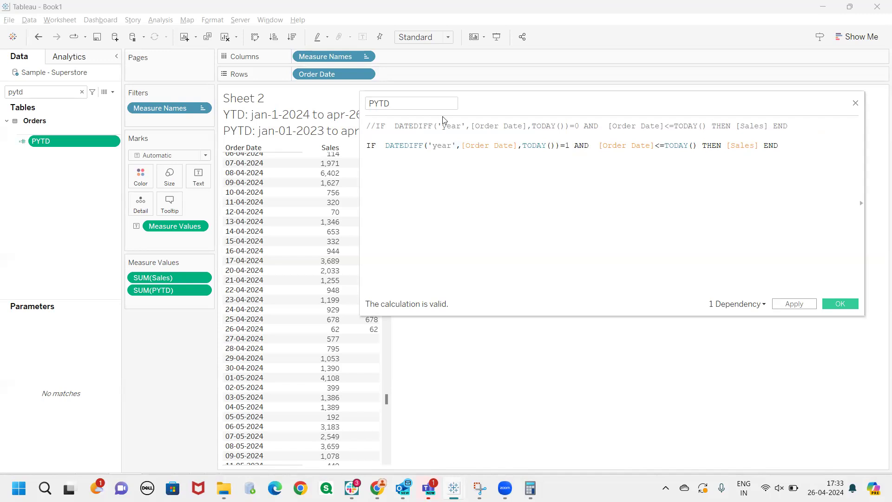
Wrap the TODAY() that Order Date is compared with in a DATEADD function
mouse_move(487, 99)
left_mouse_down()
mouse_move(545, 91)
mouse_move(496, 105)
left_mouse_up()
left_click_drag(674, 144, 641, 144)
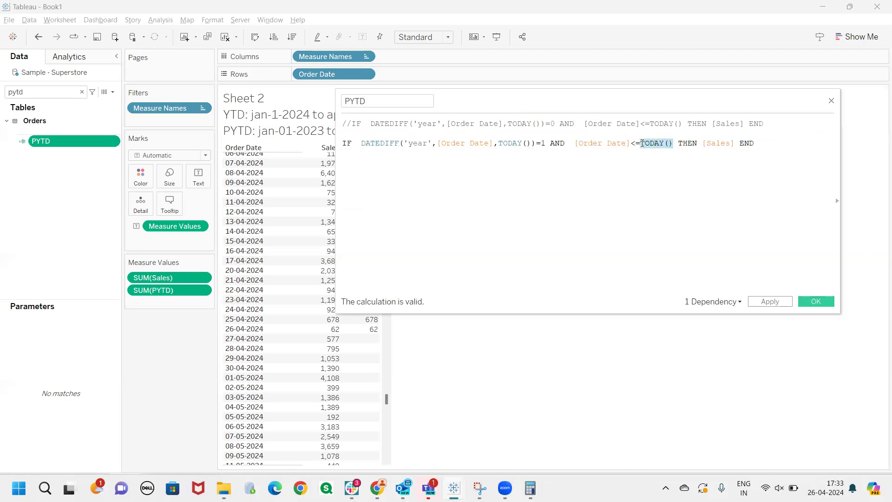
left_click(642, 144)
left_click_drag(598, 104, 725, 99)
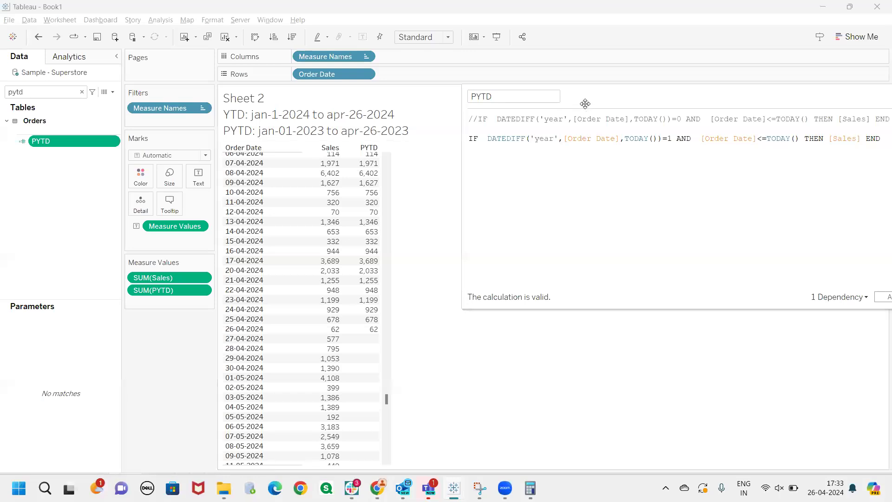
left_click_drag(586, 103, 405, 135)
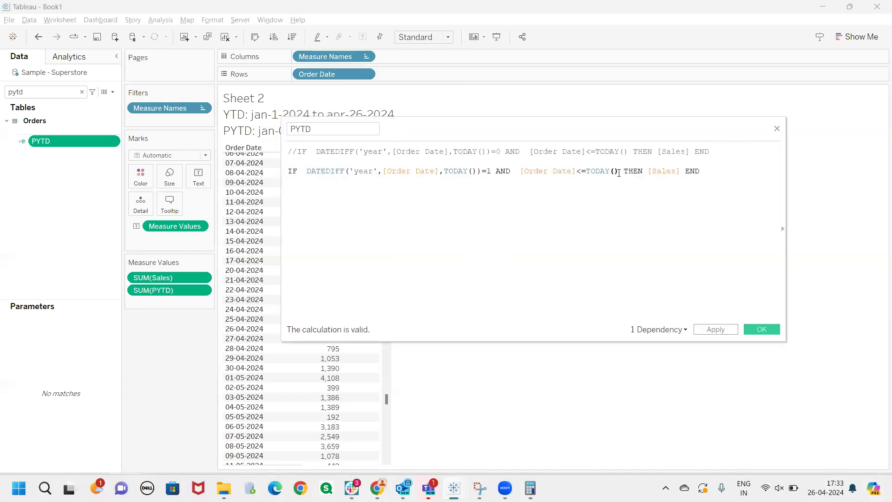
key("Left")
key("Left")
key("Left")
key("Left")
key("Left")
key("Left")
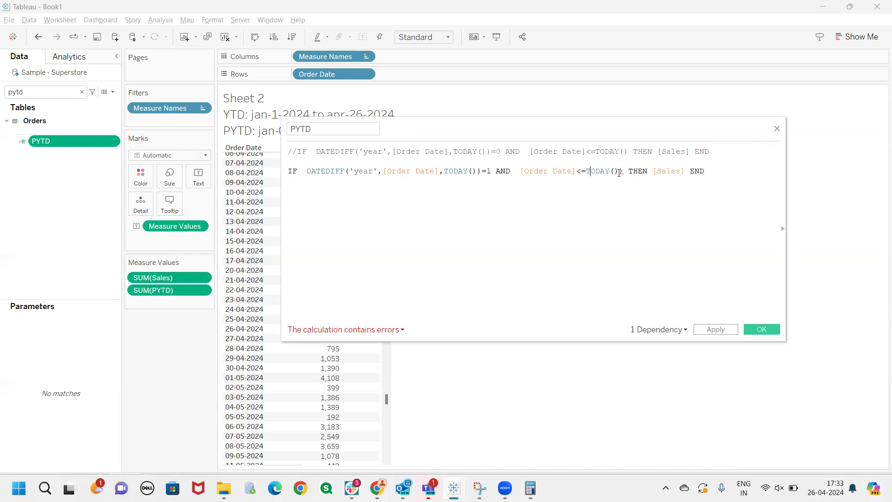
type("(")
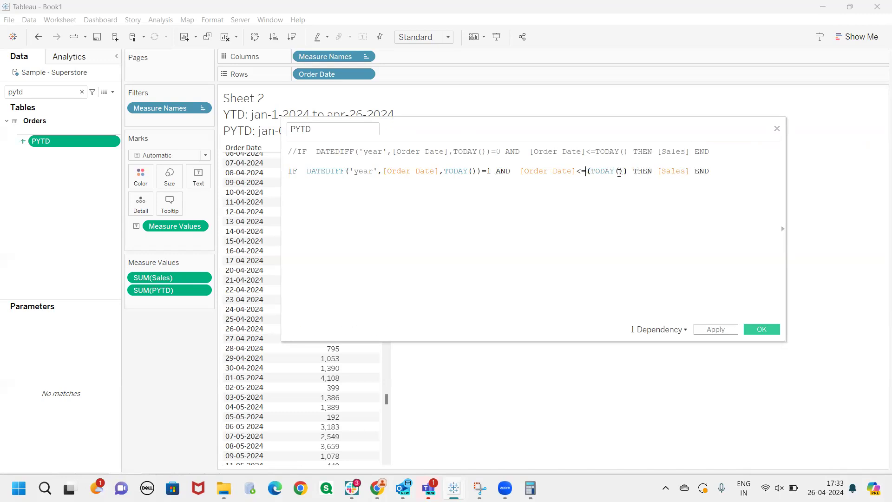
type("datead")
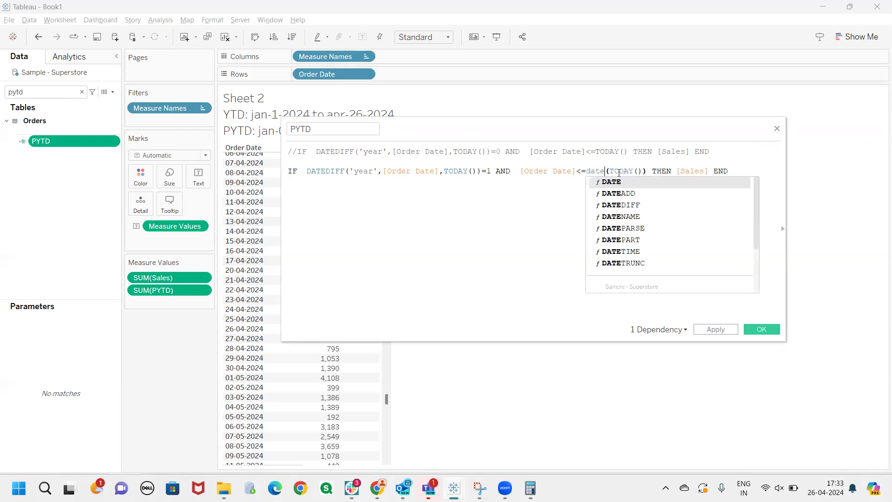
key("Return")
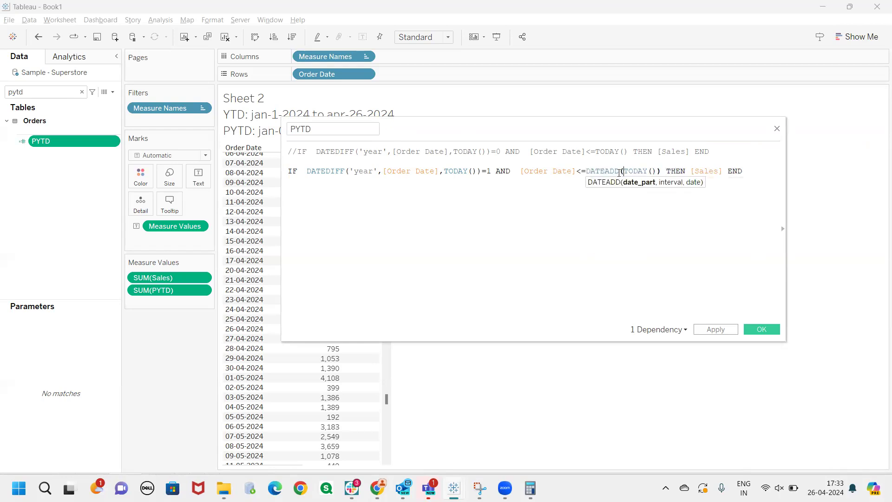
Enter 'year' as the DATEADD date part and -1 as its interval before TODAY()
type("'',")
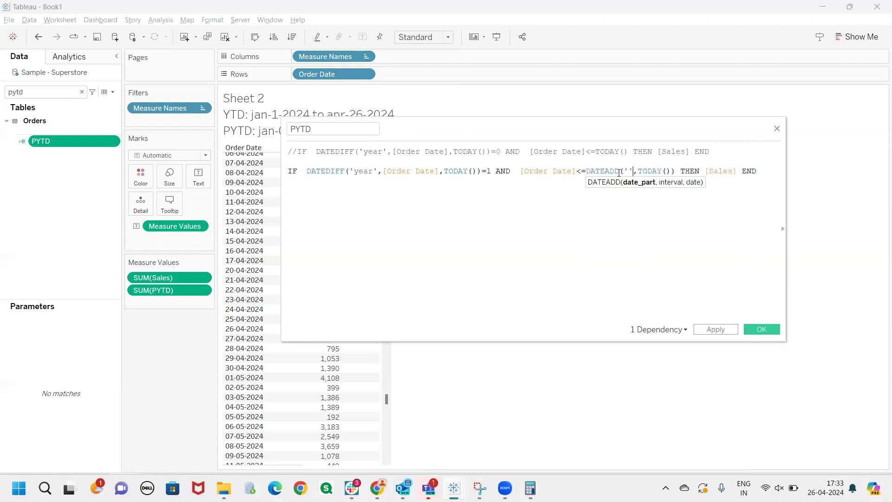
type("year")
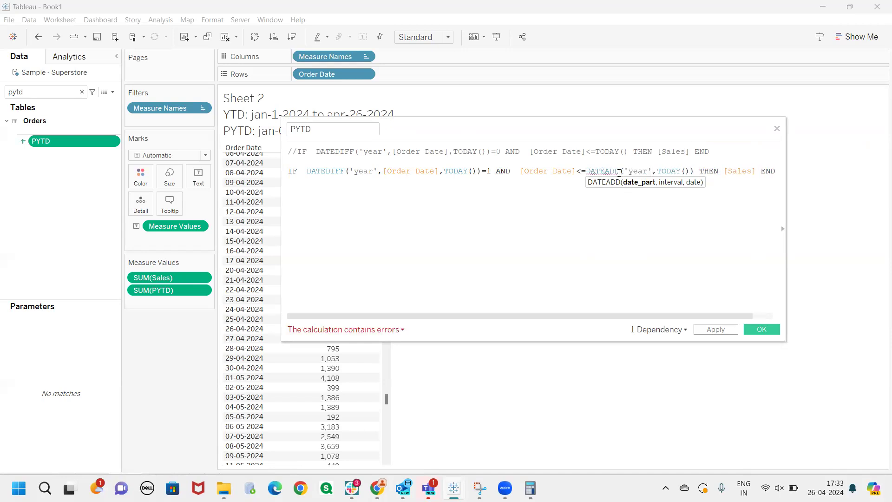
type(",")
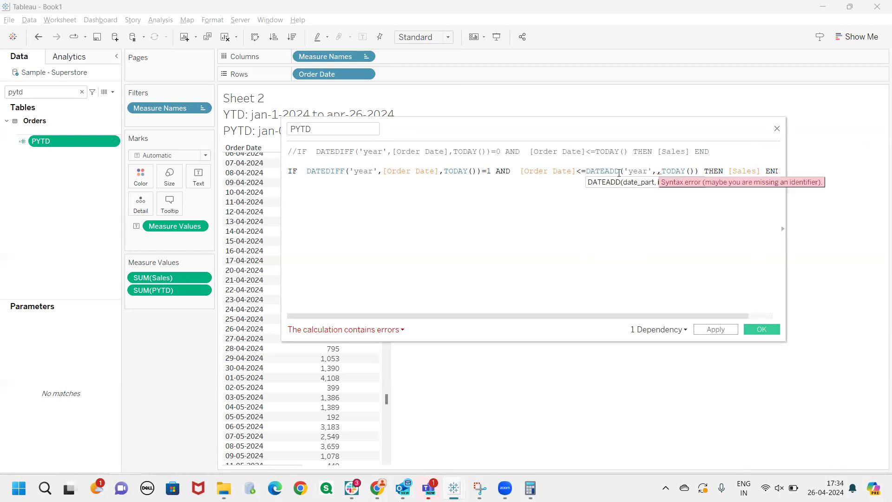
type("-1")
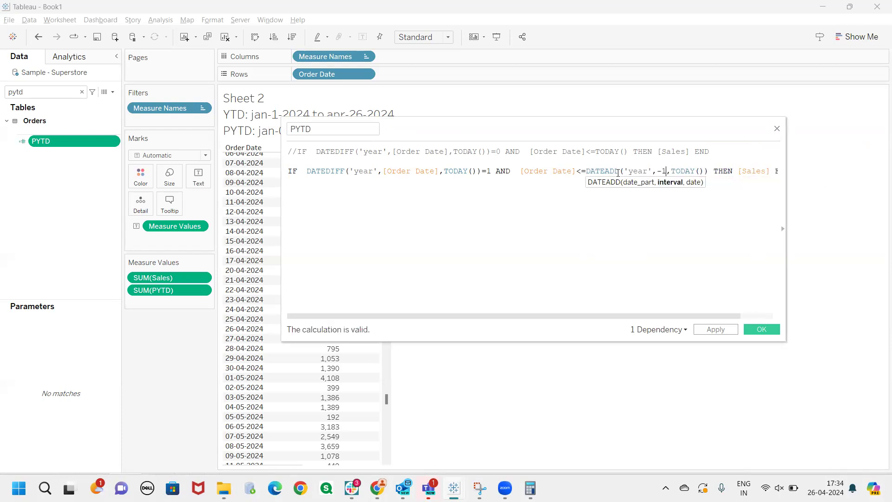
double_click(618, 171)
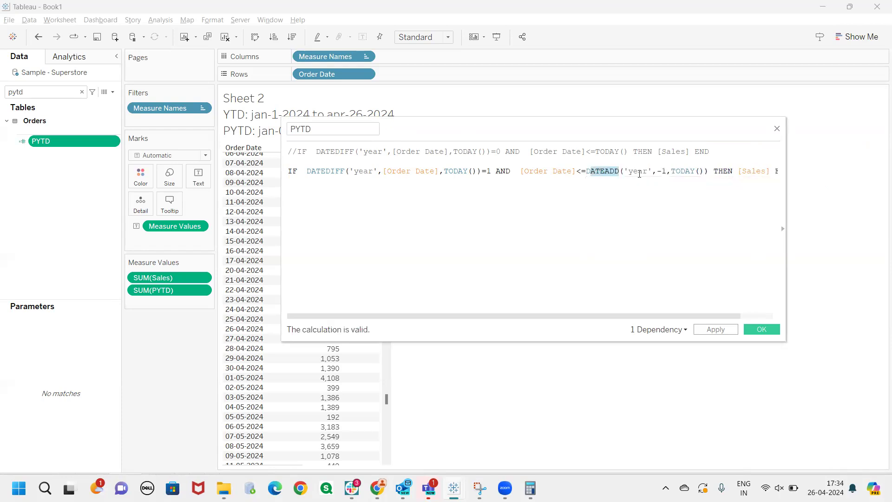
left_click_drag(580, 130, 551, 188)
mouse_move(676, 230)
left_mouse_down()
mouse_move(639, 232)
mouse_move(462, 153)
mouse_move(401, 111)
left_mouse_up()
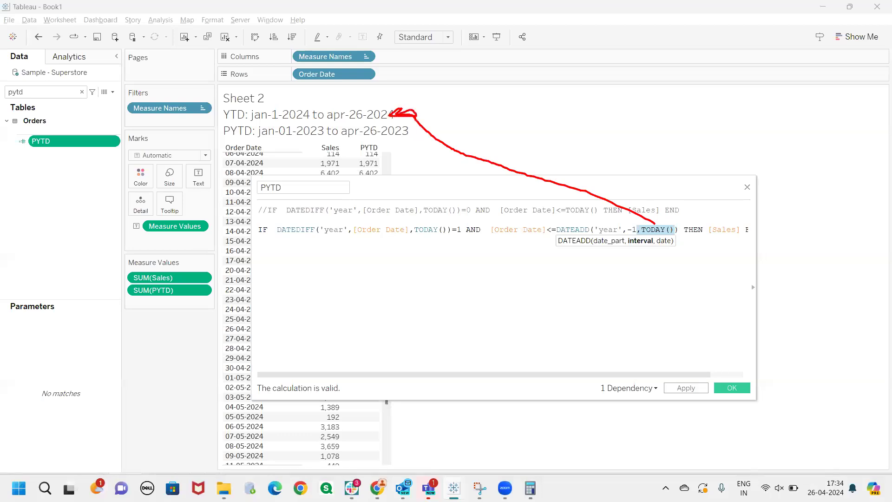
left_click_drag(607, 223, 630, 228)
left_click_drag(358, 120, 369, 127)
left_click_drag(352, 139, 420, 139)
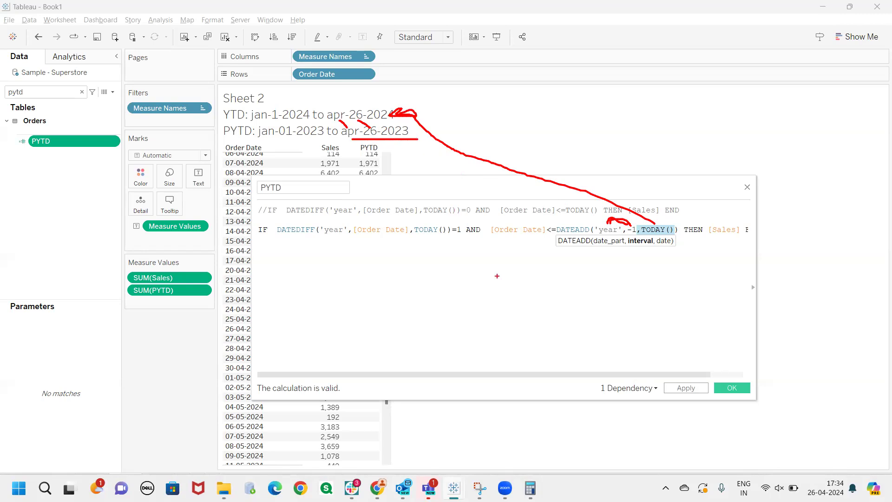
key("Escape")
Apply the revised PYTD calculation and check the 26-04-2023 row in the table
left_click_drag(608, 187, 728, 156)
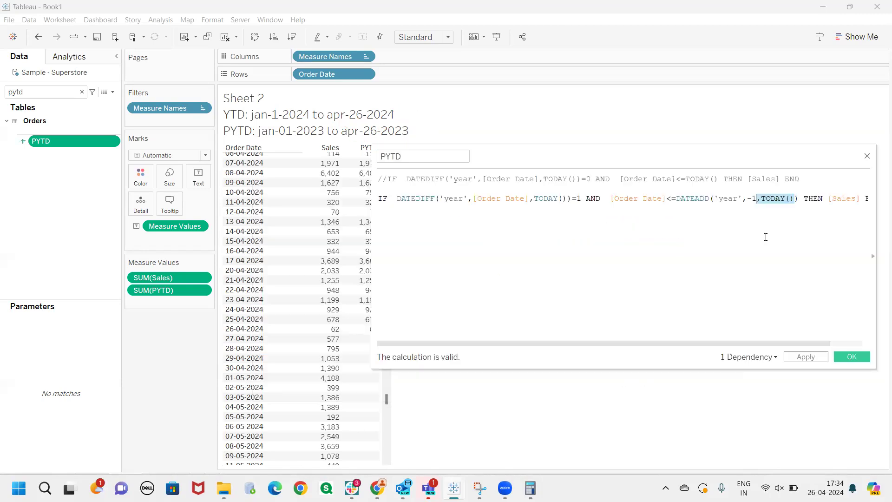
left_click(806, 357)
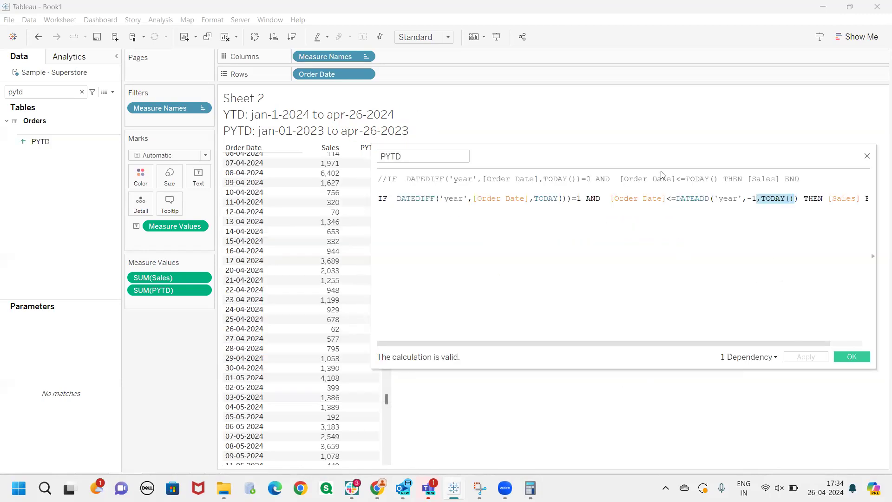
left_click(797, 198)
left_click_drag(666, 198, 605, 198)
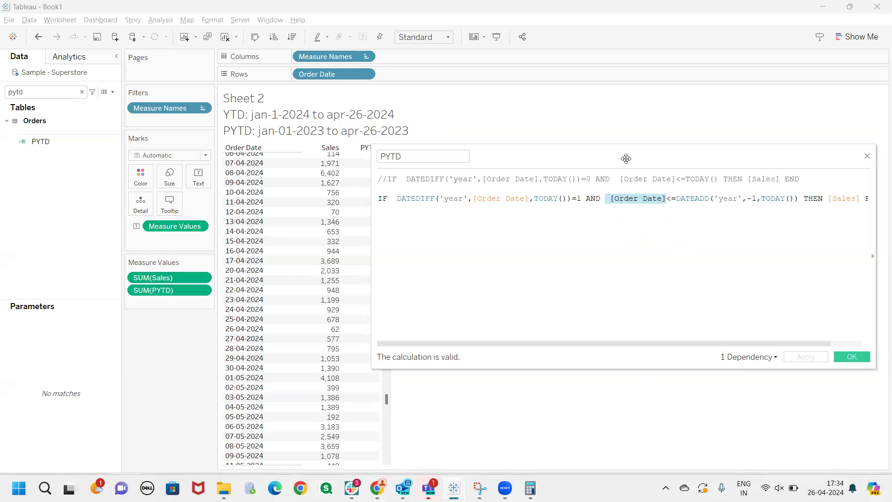
left_click_drag(641, 153, 705, 134)
left_click_drag(385, 395, 387, 324)
left_click(261, 327)
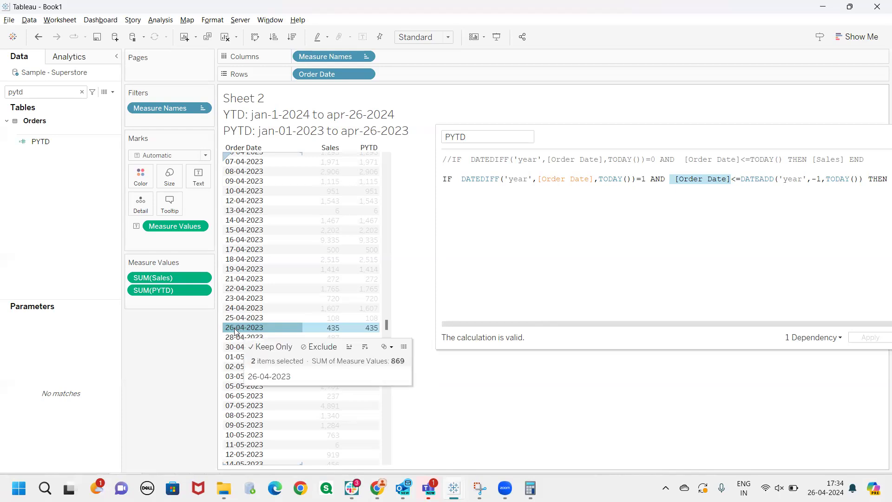
scroll(263, 327, "up", 10)
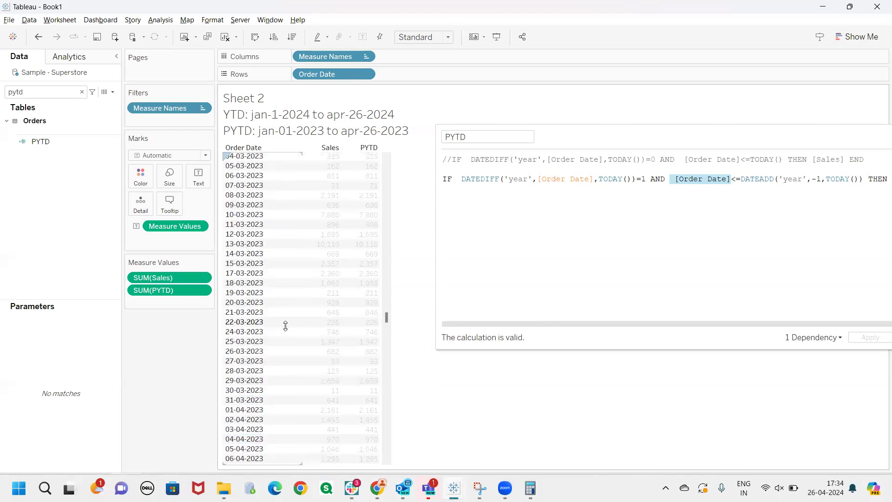
left_click(278, 326)
left_click(309, 340)
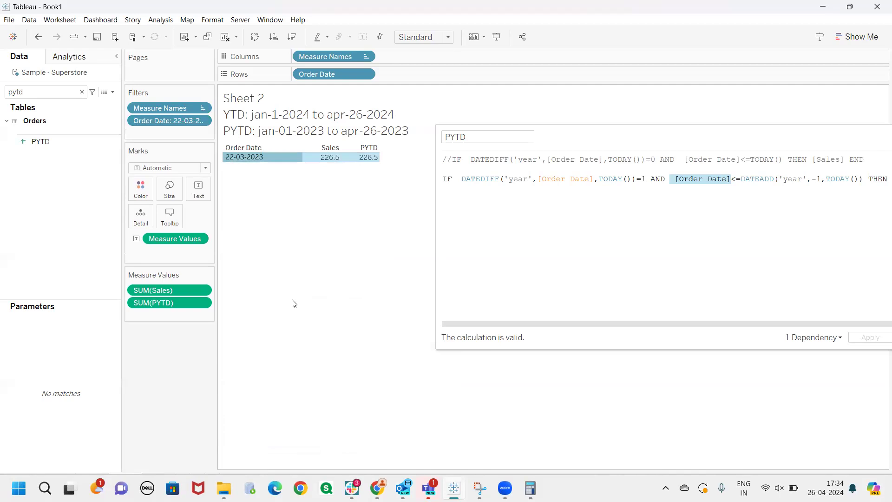
left_click(38, 37)
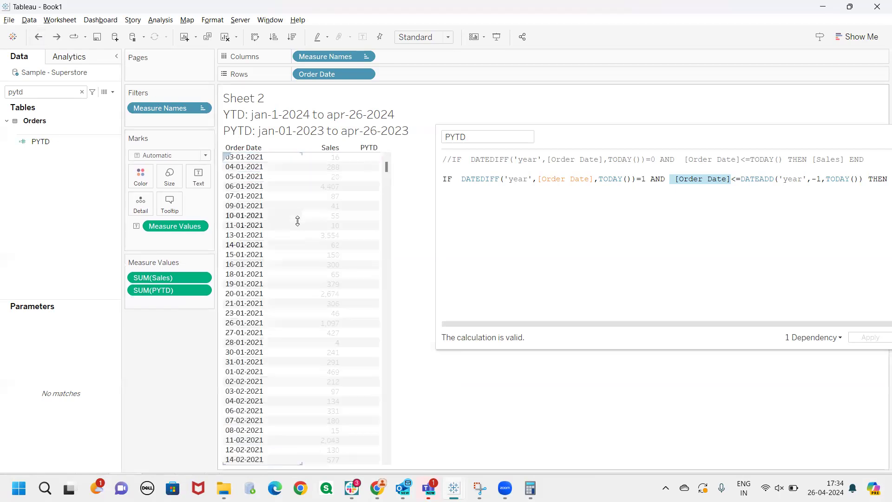
Examine the PYTD column from the 2021 order dates down to the 02-01-2023 row
scroll(330, 301, "down", 4)
scroll(330, 301, "down", 20)
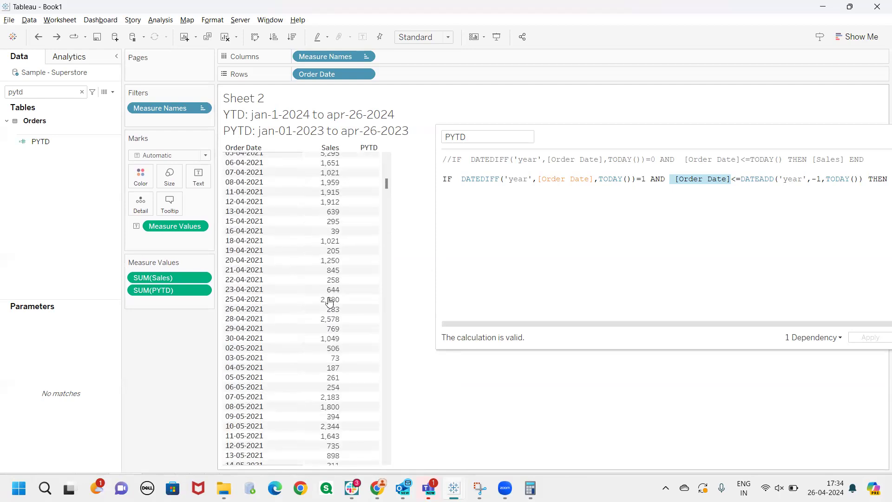
scroll(331, 300, "down", 5)
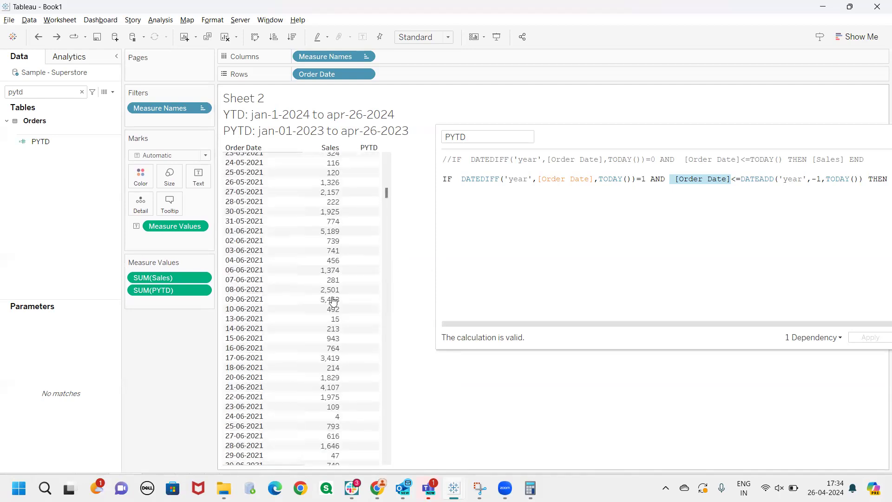
left_click(478, 136)
scroll(343, 251, "down", 18)
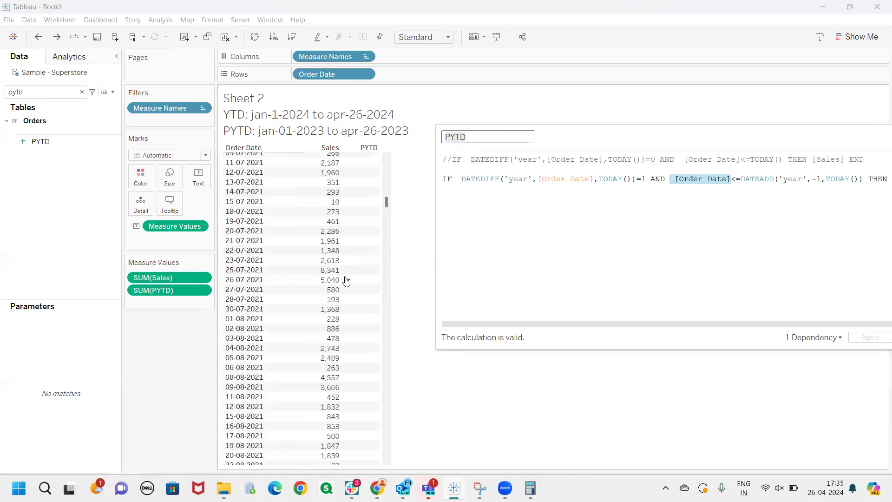
left_click_drag(389, 211, 391, 304)
scroll(390, 305, "down", 1)
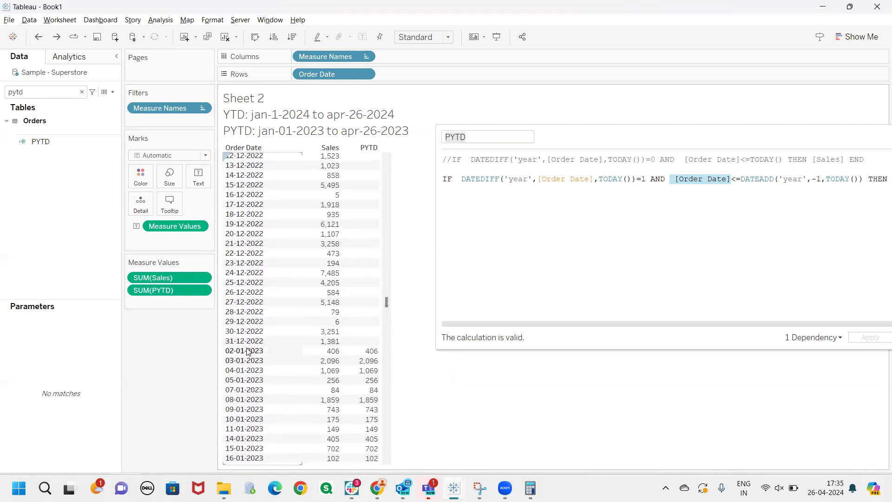
left_click(247, 352)
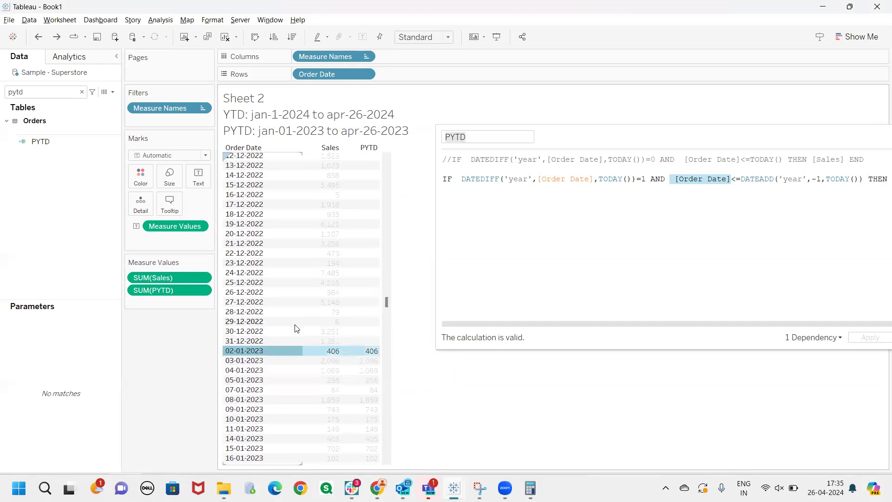
scroll(294, 328, "down", 3)
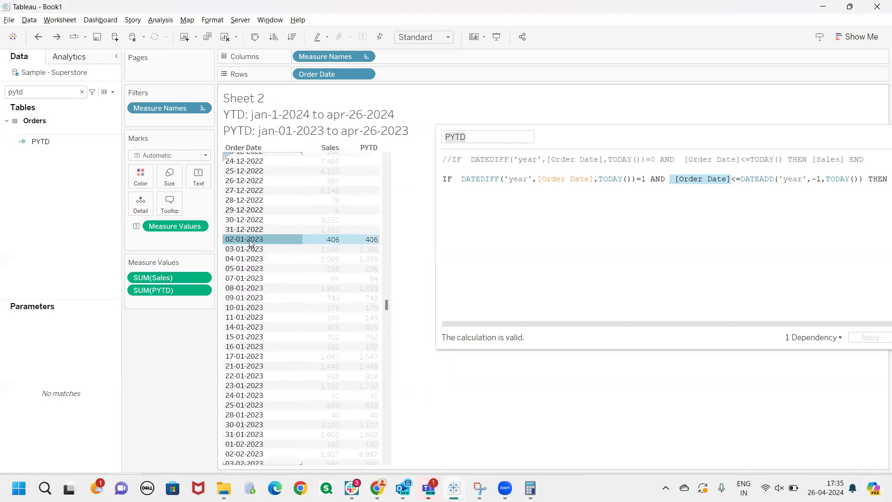
Check the PYTD values from 02-01-2023 through the 26-04-2023 row in the table
mouse_move(247, 240)
scroll(298, 283, "down", 10)
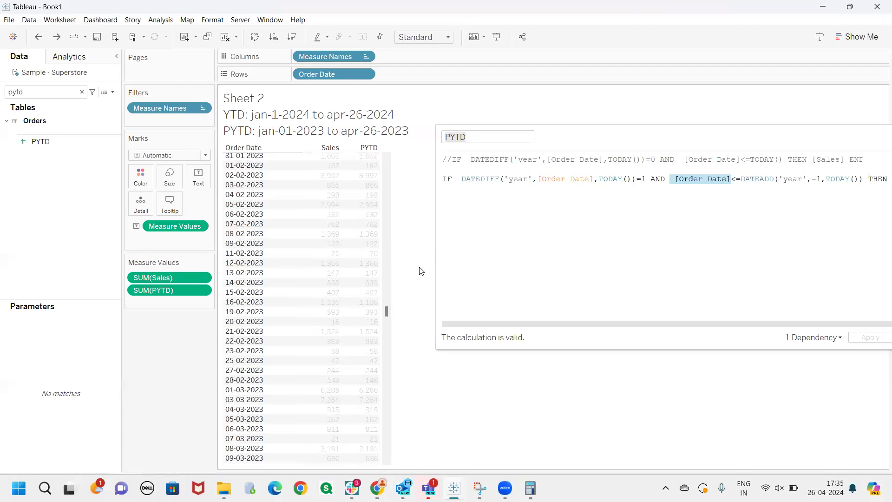
scroll(334, 300, "down", 14)
scroll(302, 306, "down", 8)
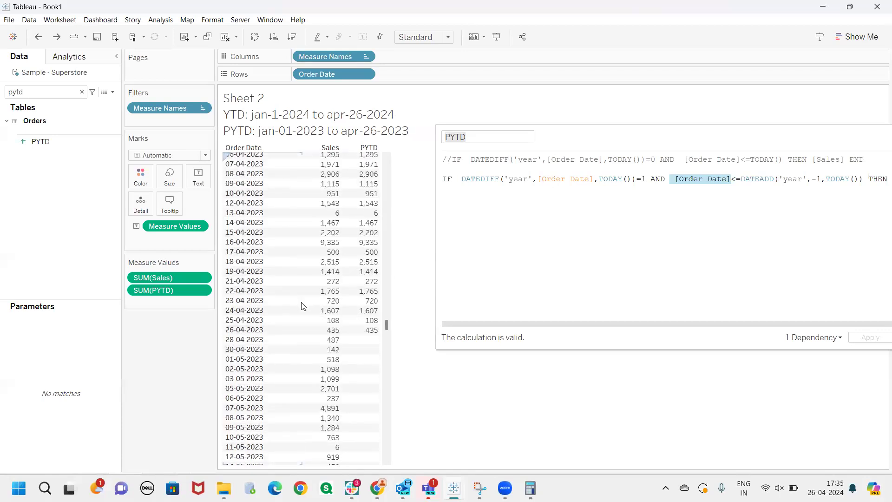
left_click(267, 246)
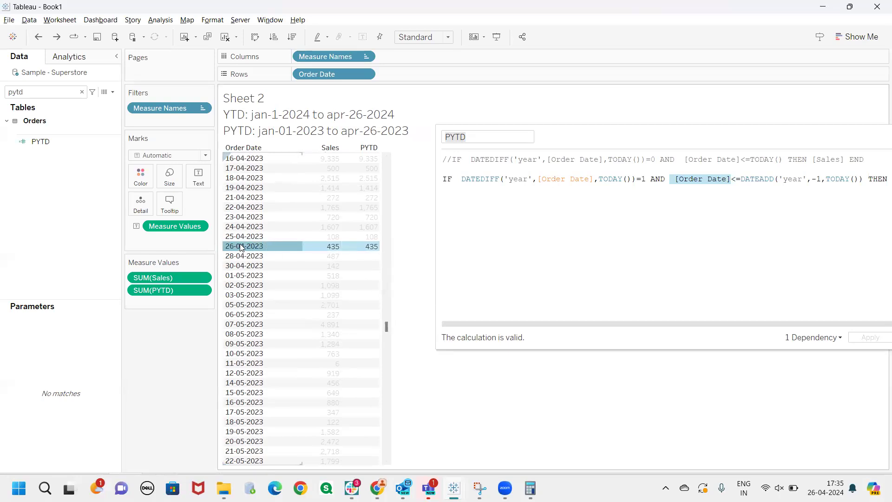
left_click(418, 288)
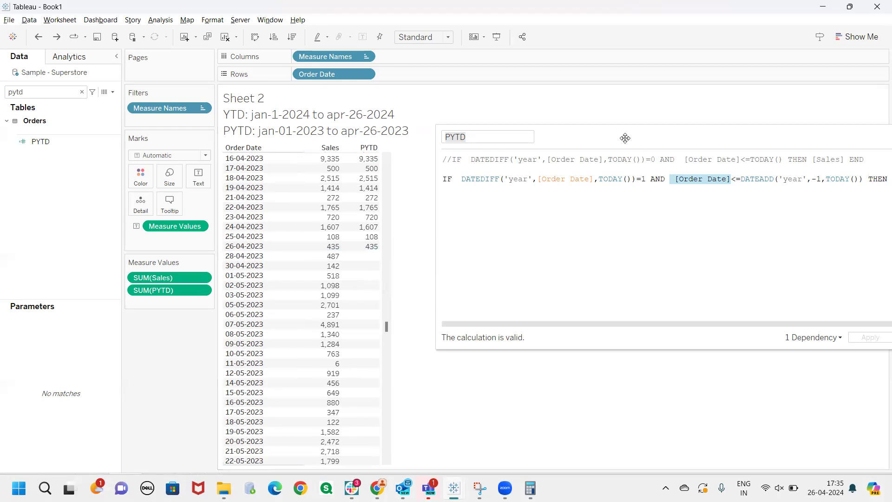
Compare the commented YTD formula with the PYTD formula in the calculation editor
left_click_drag(625, 138, 482, 145)
left_click(304, 194)
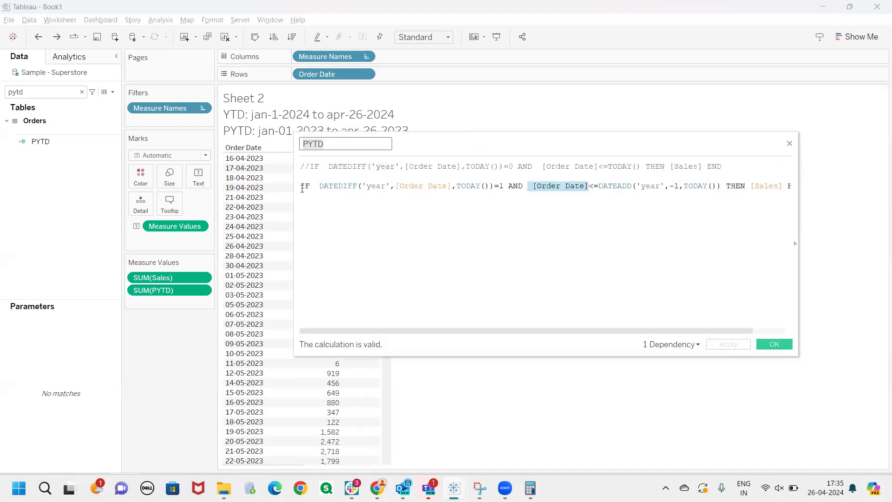
key("End")
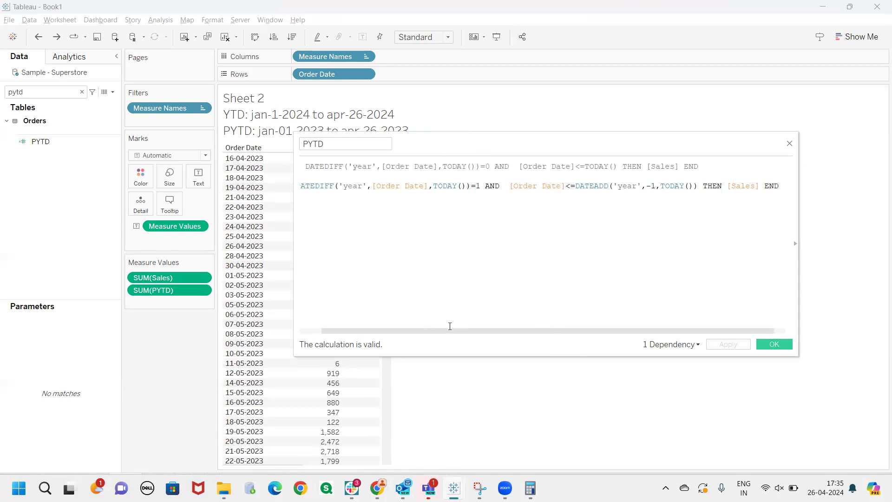
left_click_drag(452, 333, 440, 237)
left_click_drag(432, 332, 410, 332)
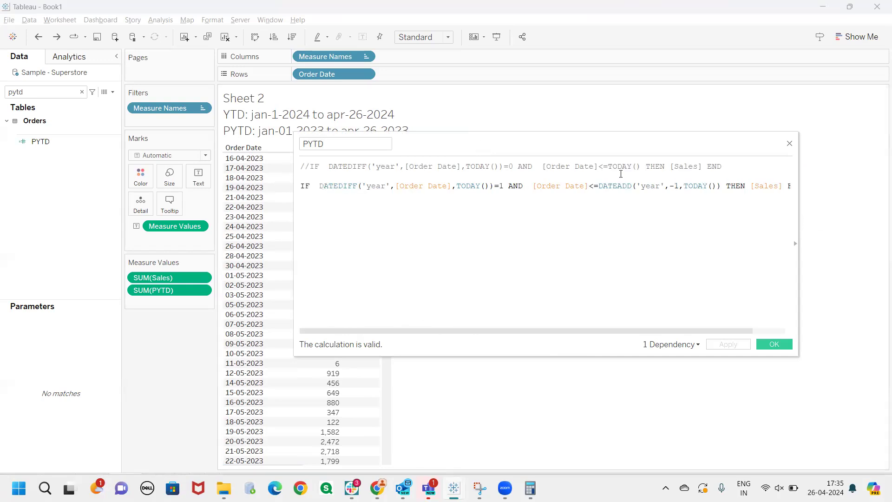
left_click_drag(724, 167, 314, 166)
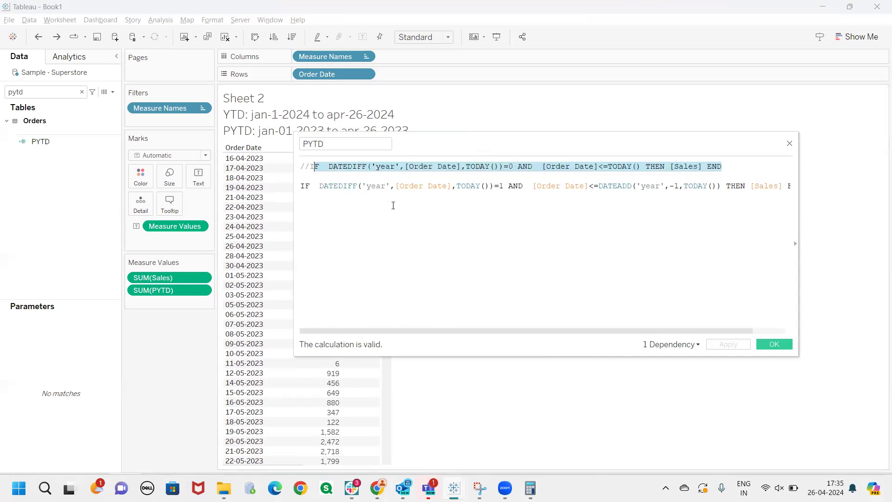
left_click_drag(670, 187, 283, 197)
left_click(318, 209)
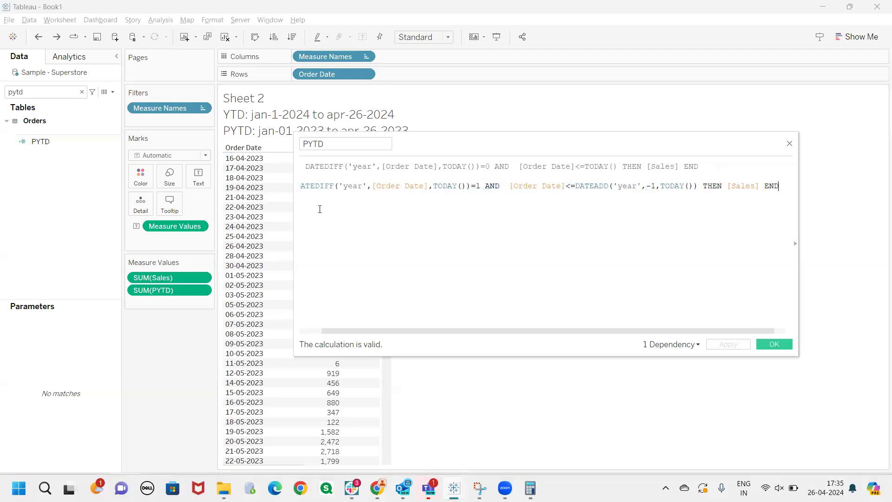
Remove the // comment marks before the YTD IF formula in the PYTD calculation
left_click_drag(511, 160, 582, 173)
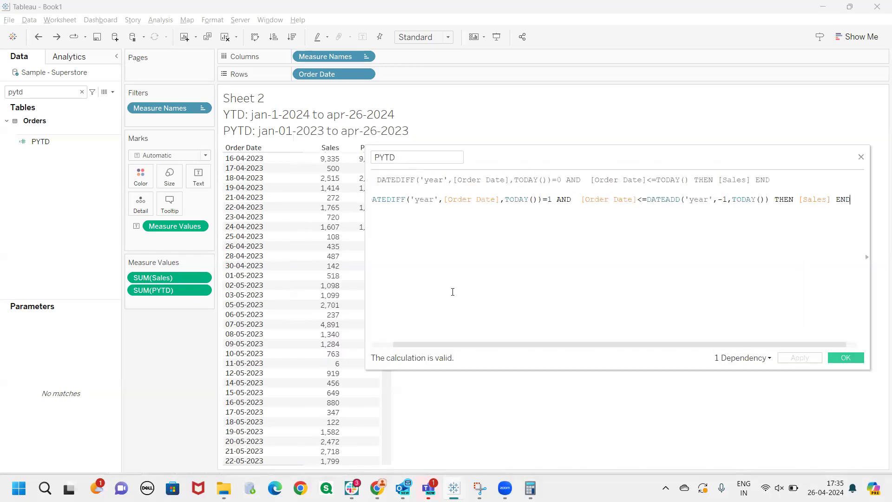
left_click_drag(463, 346, 442, 345)
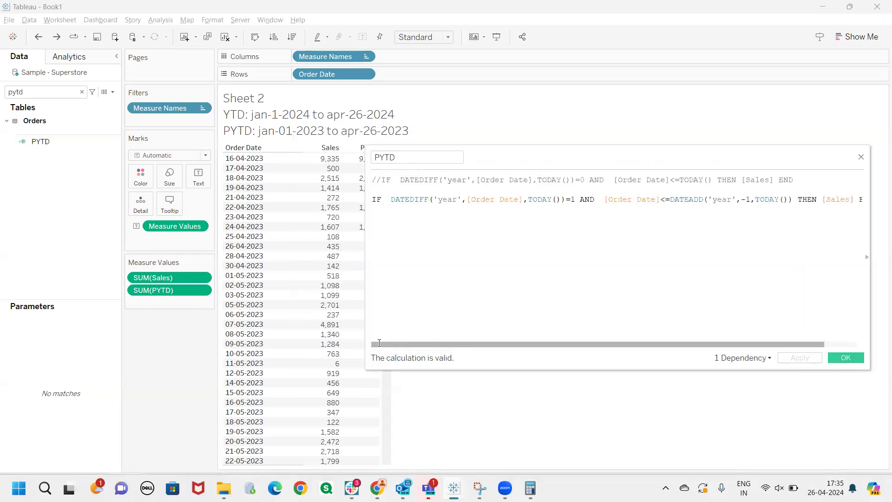
left_click(381, 180)
key("BackSpace")
key("BackSpace")
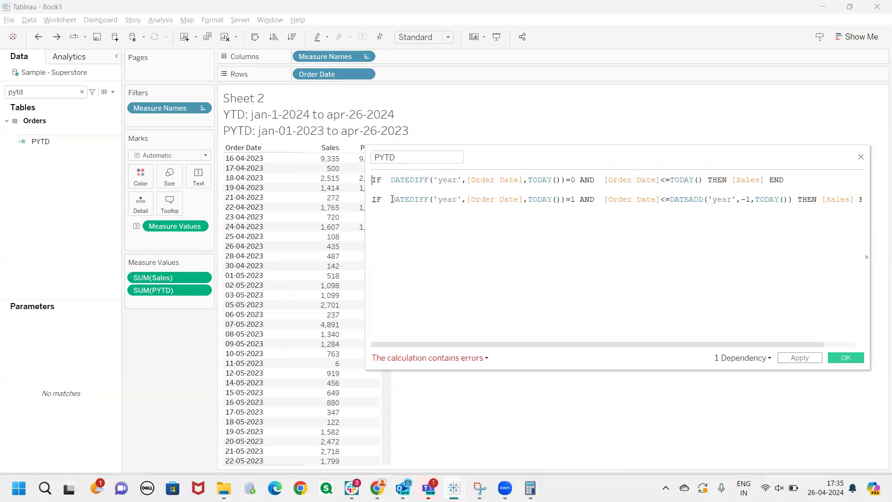
Rename the calculated field as YTD vs PYTD
left_click(372, 158)
type("YTD vs")
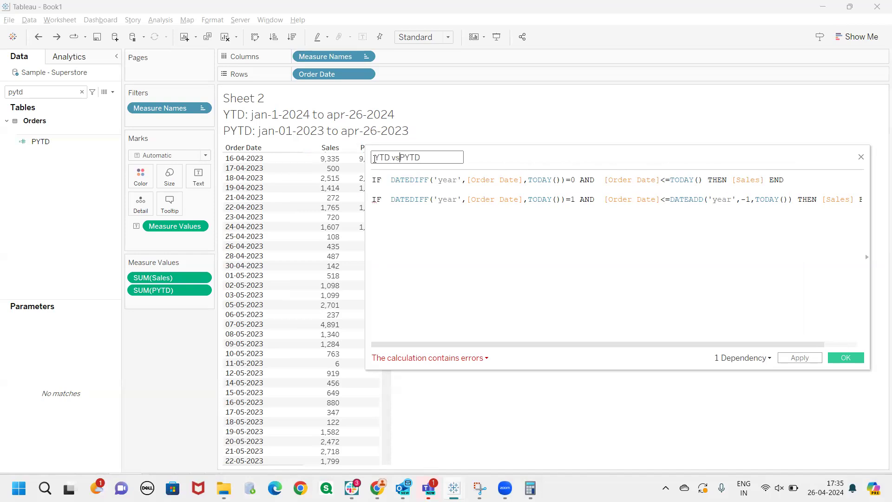
left_click(373, 180)
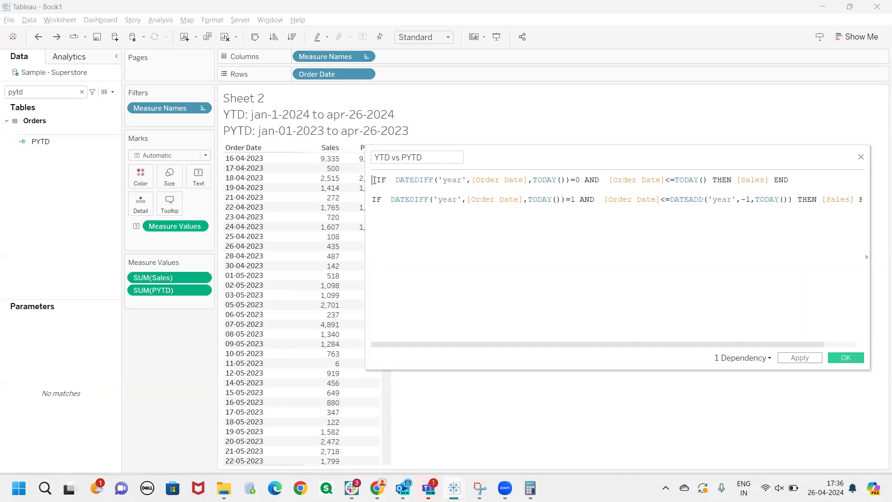
Wrap the YTD IF expression on the first line in a SUM function
type("SUM(")
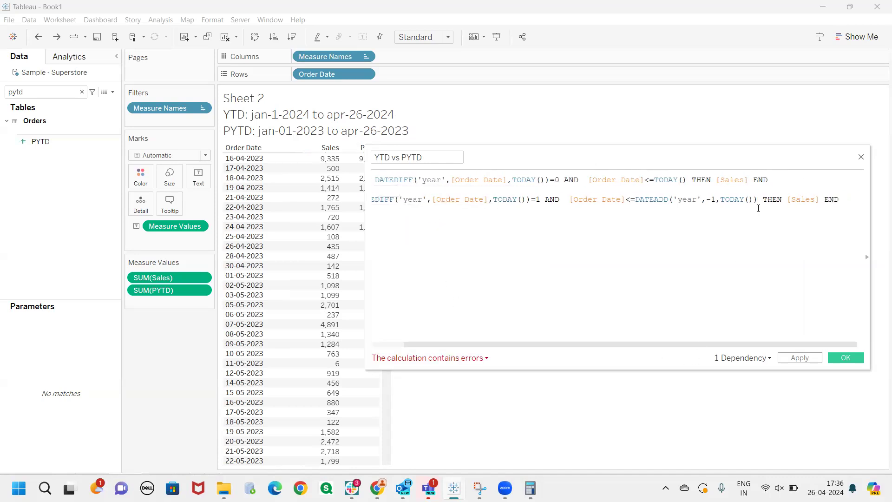
left_click(768, 179)
key("Return")
key("Return")
key("Return")
key("Return")
key("Return")
key("Return")
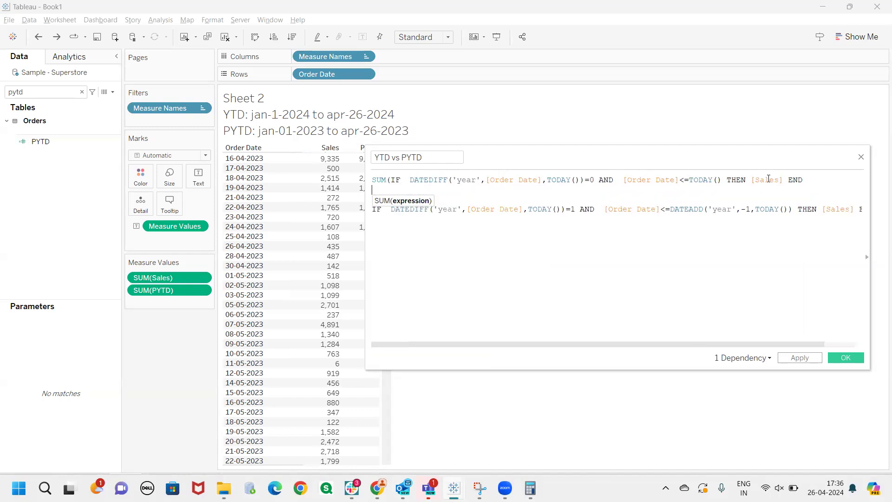
key("BackSpace")
key("BackSpace")
key("BackSpace")
key("BackSpace")
key("BackSpace")
key("BackSpace")
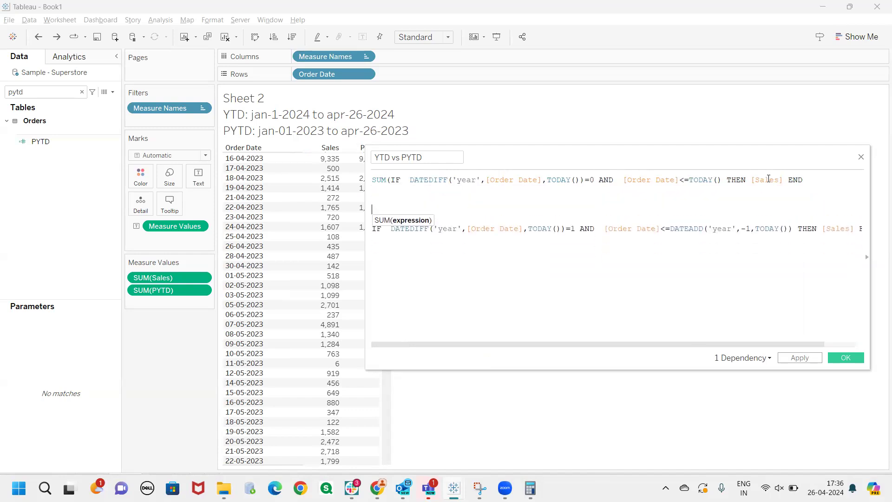
type(")")
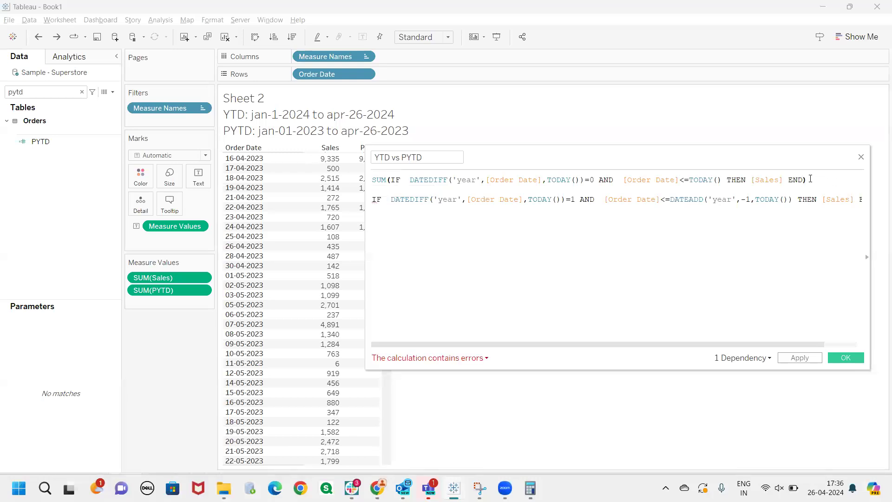
Insert a minus operator on the line between the YTD and PYTD expressions
left_click_drag(809, 179, 366, 184)
left_click(379, 187)
type("-")
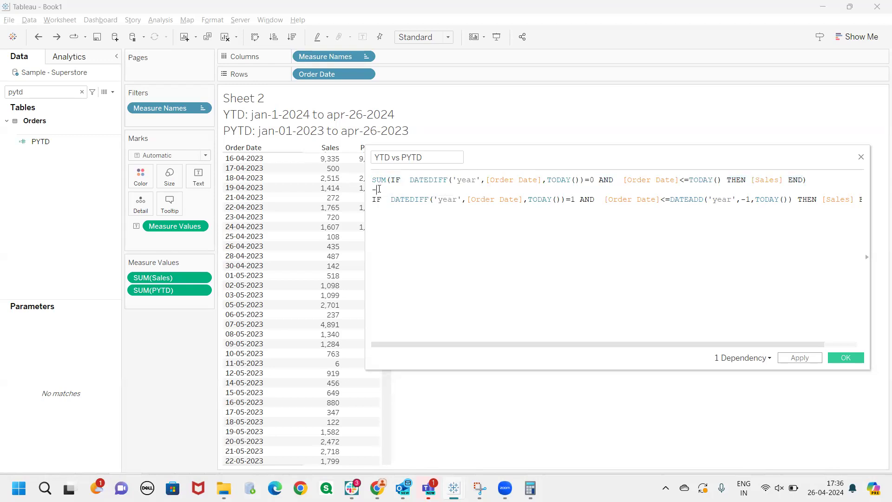
Wrap the PYTD IF expression below the minus operator in a SUM function
left_click(374, 200)
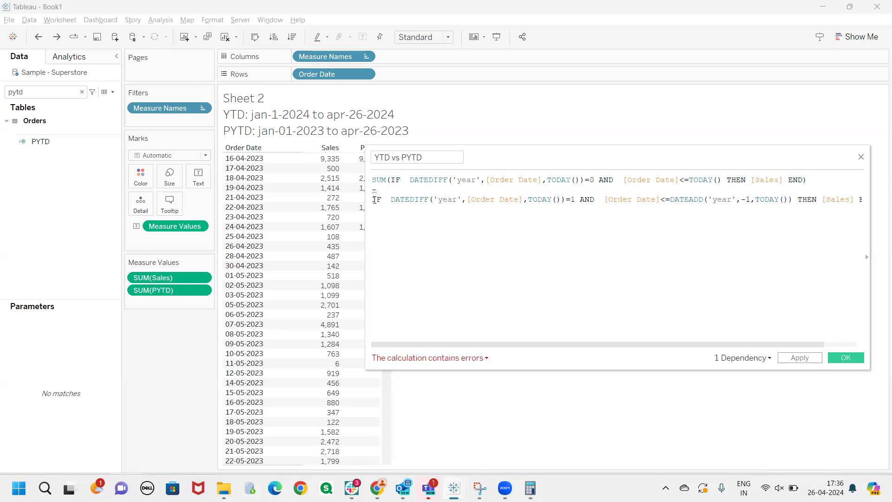
type("(")
key("Left")
type("Sum")
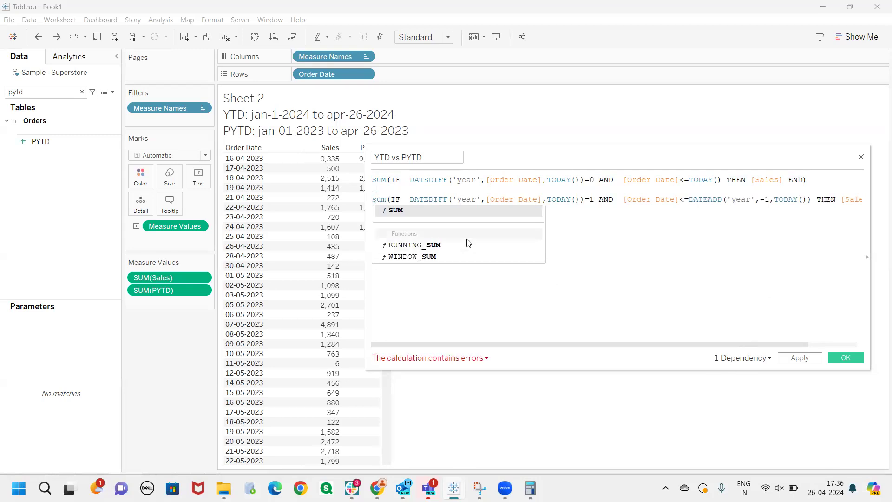
key("Return")
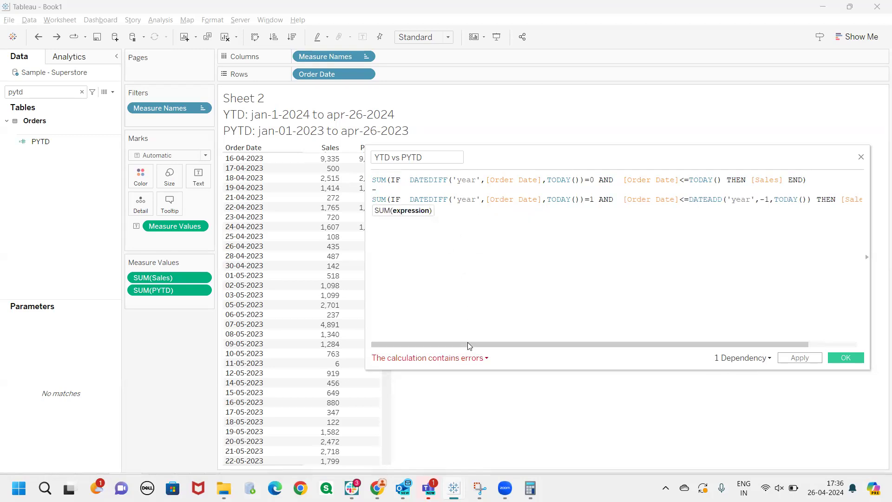
left_click_drag(467, 341, 777, 261)
left_click(840, 198)
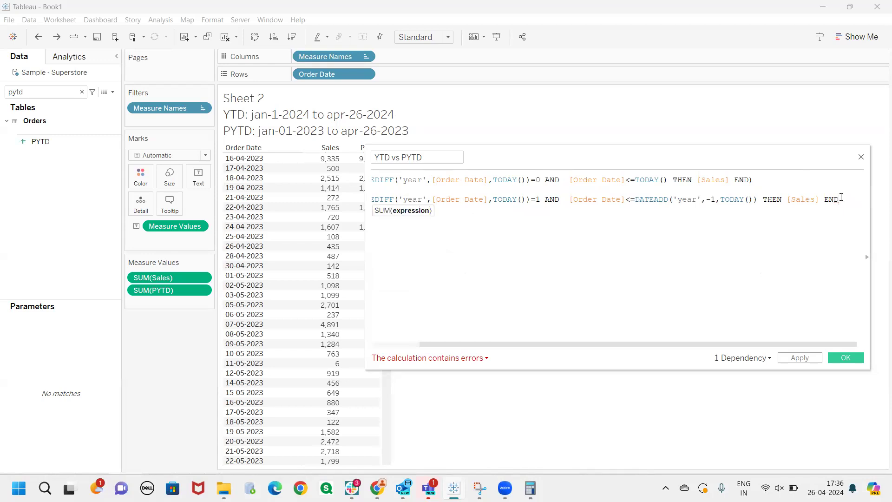
type(")")
Replace the minus operator between the YTD and PYTD sums with a / division operator
left_click_drag(622, 344, 446, 343)
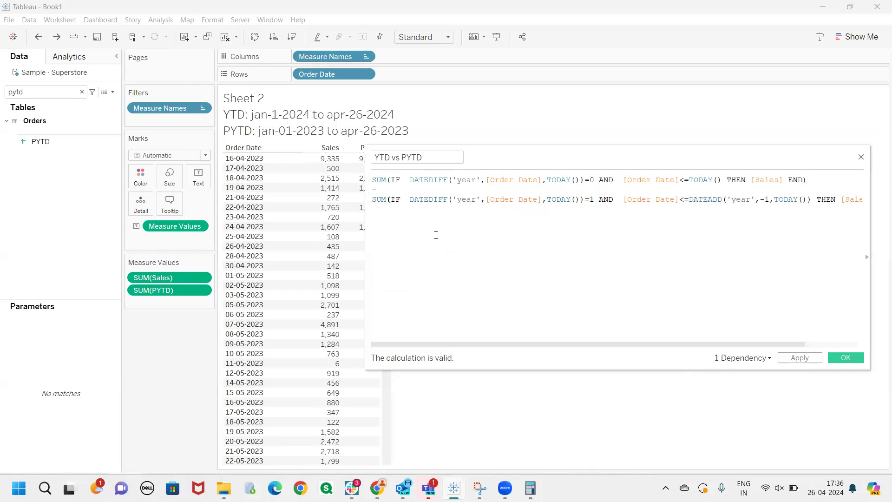
left_click(383, 188)
key("BackSpace")
type("/")
left_click(389, 159)
left_click(390, 213)
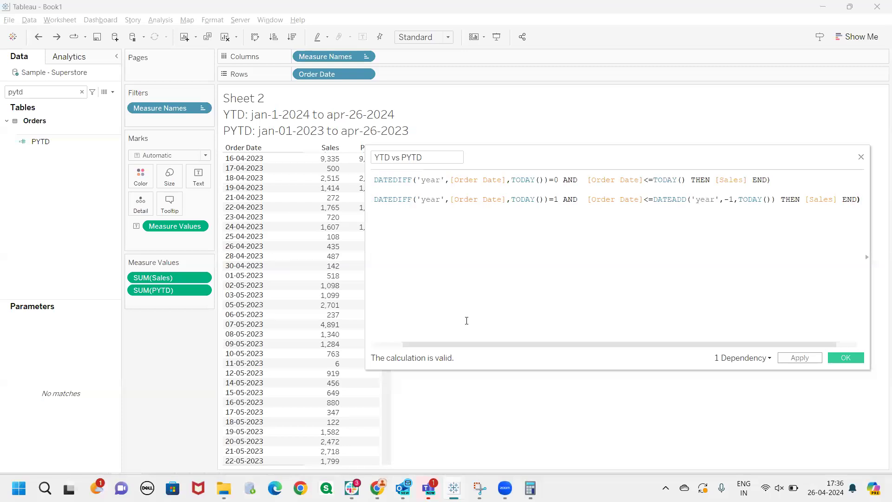
left_click_drag(475, 345, 419, 337)
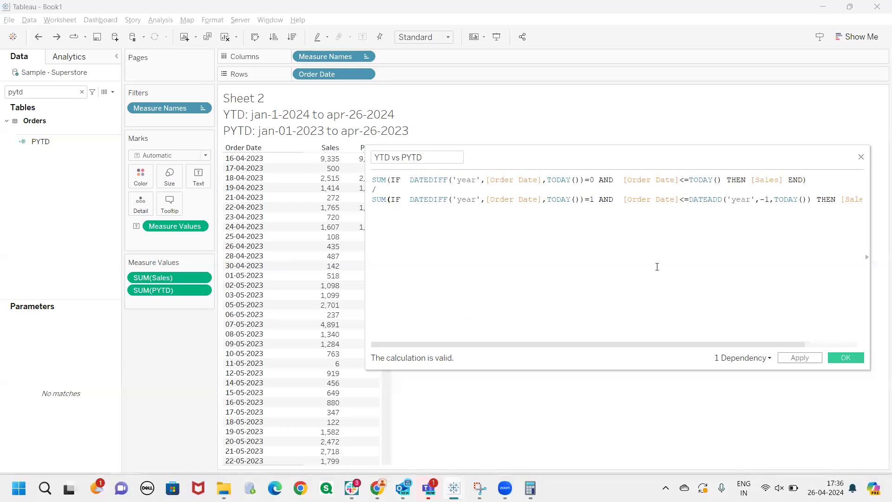
Delete the division operator and the PYTD sum, keeping only the YTD SUM expression in the formula
left_click_drag(388, 217, 367, 188)
key("BackSpace")
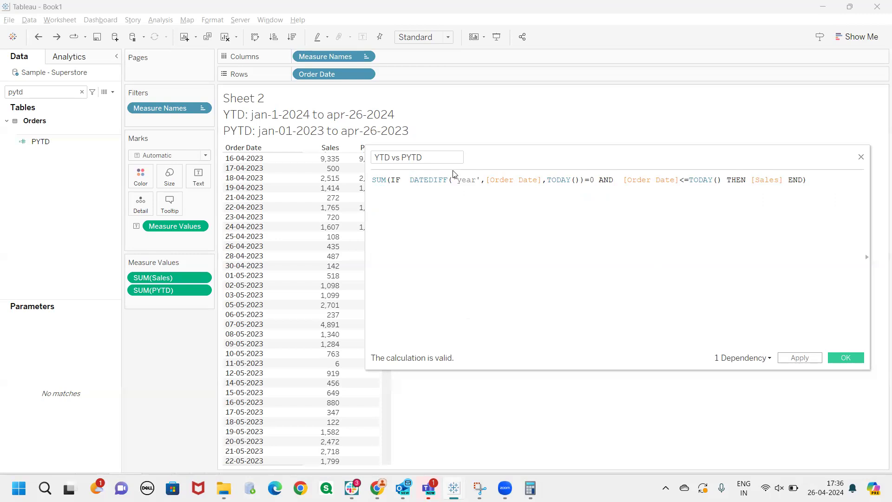
left_click_drag(530, 157, 477, 151)
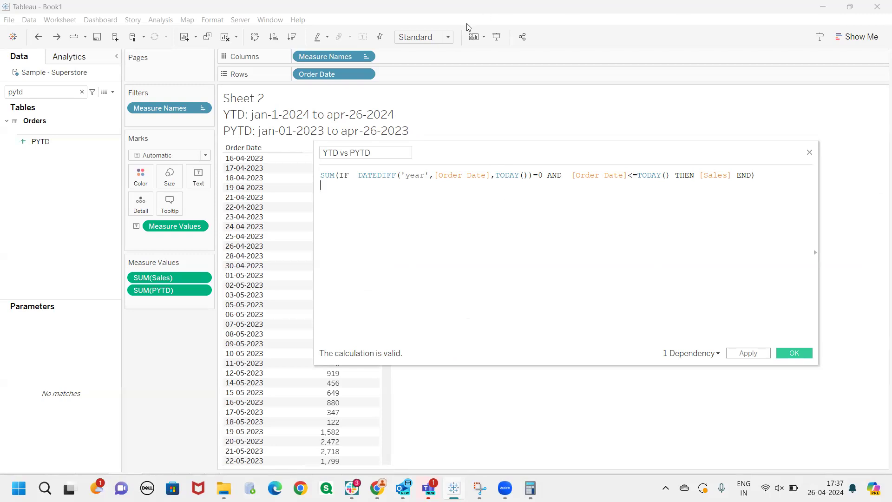
Examine the [Order Date]<=TODAY() condition in the remaining YTD SUM formula
left_click_drag(502, 152, 506, 183)
left_click_drag(577, 209, 677, 207)
left_click(583, 223)
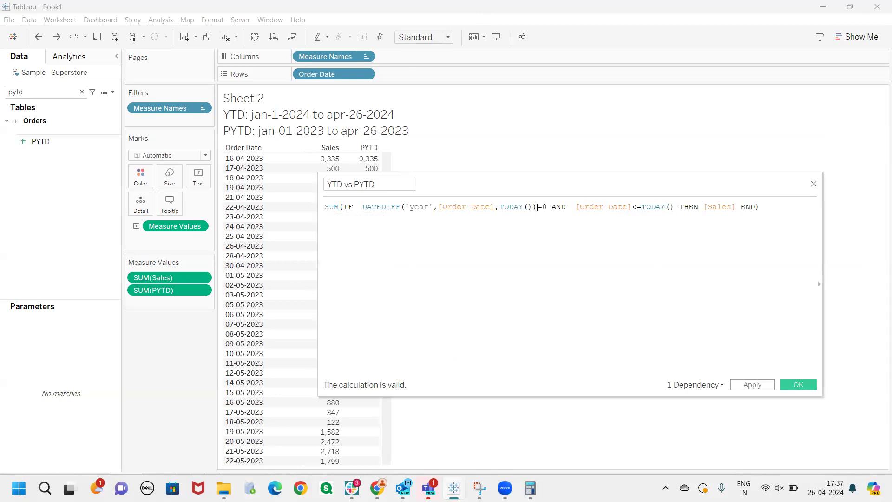
Examine the DATEDIFF('year',[Order Date],TODAY())=0 condition in the SUM formula beside the sales table
left_click_drag(538, 187, 543, 195)
left_click_drag(325, 405, 232, 407)
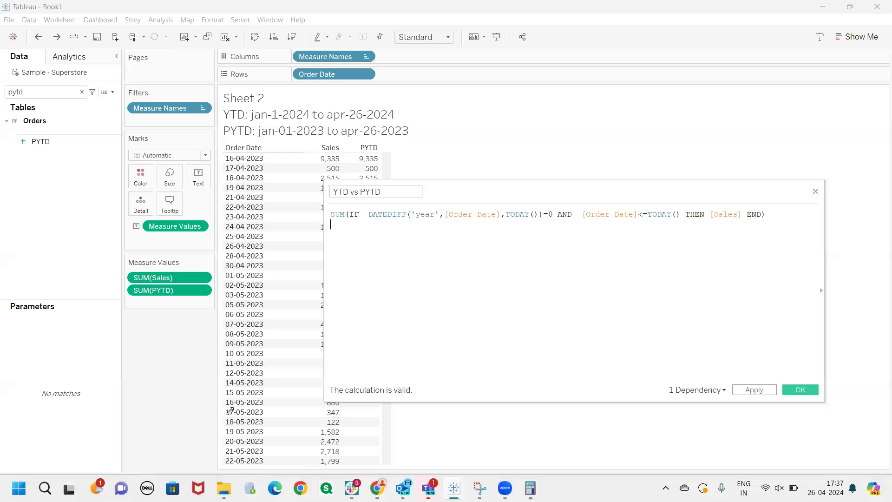
left_click_drag(420, 192, 487, 194)
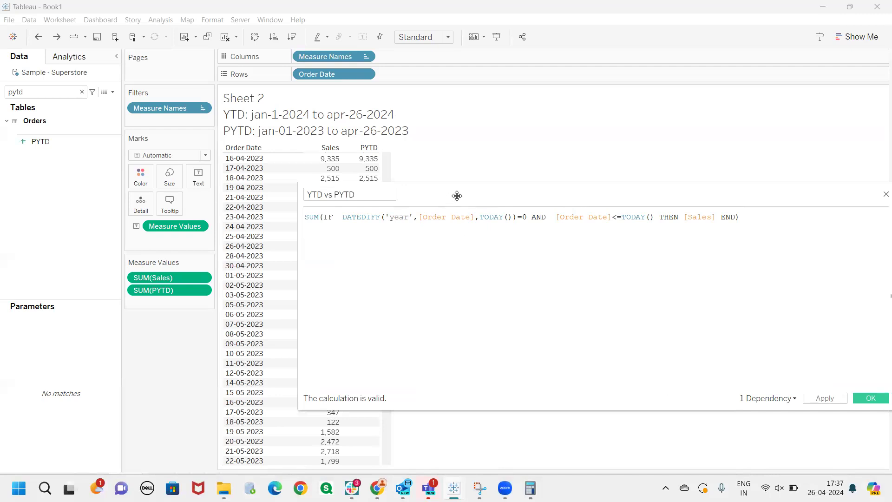
left_click_drag(457, 196, 541, 181)
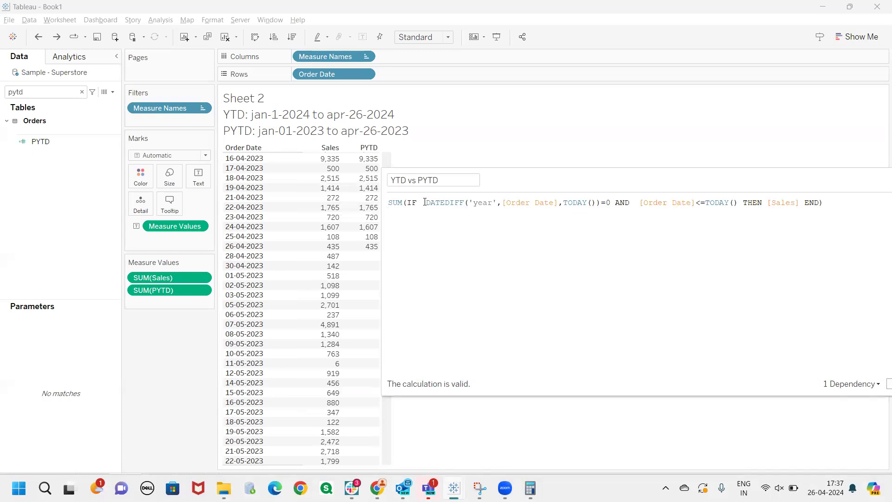
left_click_drag(422, 202, 614, 204)
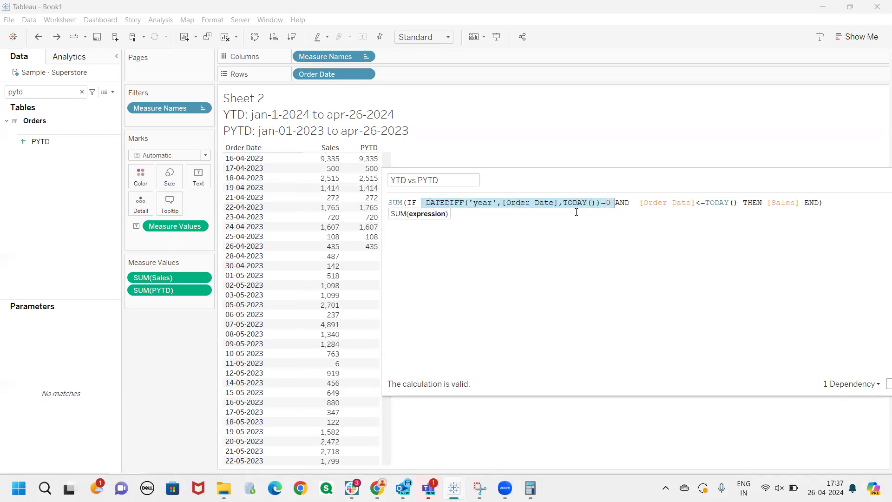
left_click(554, 221)
Add a closing parenthesis after [Order Date] in the DATEDIFF function and rename the calculation YTD
left_click(558, 204)
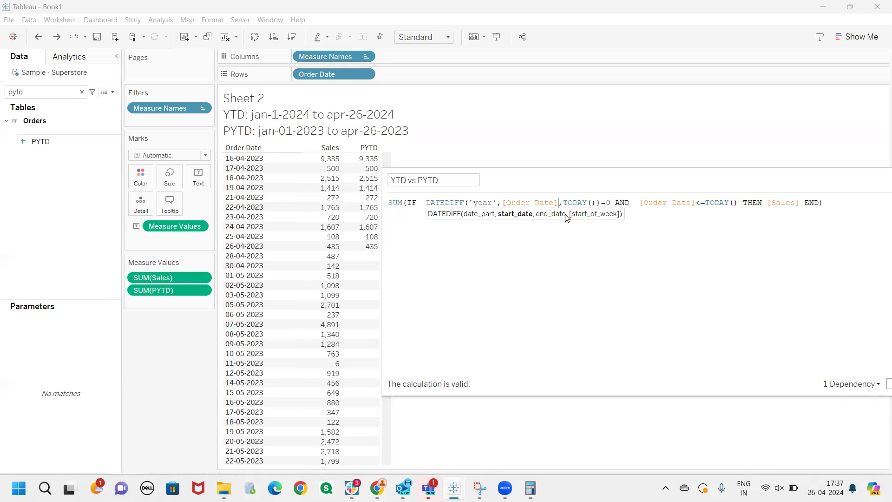
type(")")
key("Left")
key("Left")
key("Left")
key("Left")
key("Left")
key("Left")
key("Left")
key("Left")
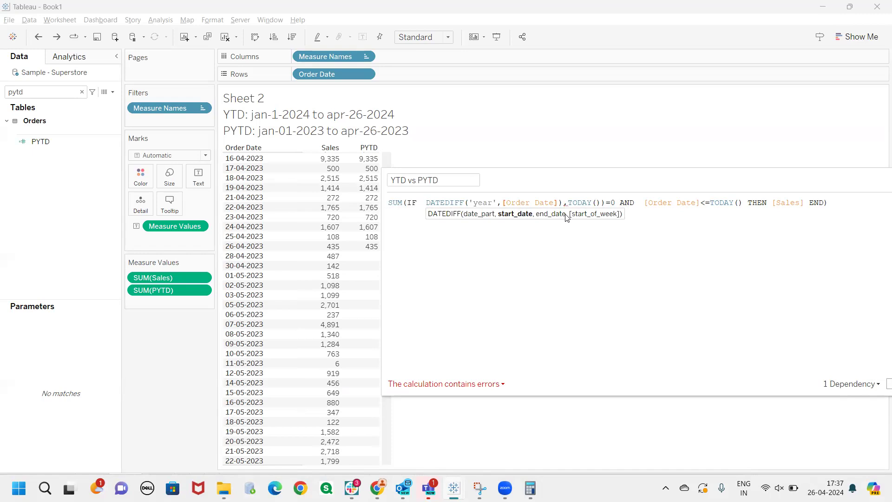
left_click(447, 179)
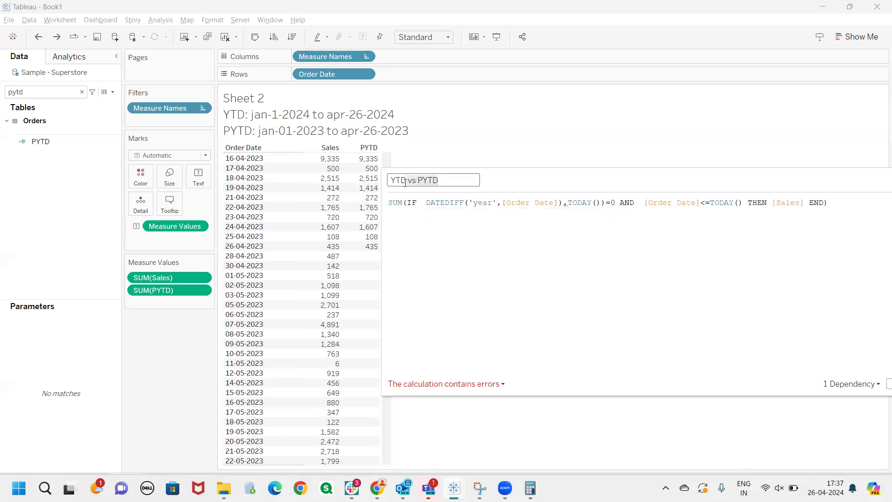
key("BackSpace")
Wrap the [Order Date] start date of DATEDIFF in a DATETRUNC function with 'year' as the date part
left_click(504, 202)
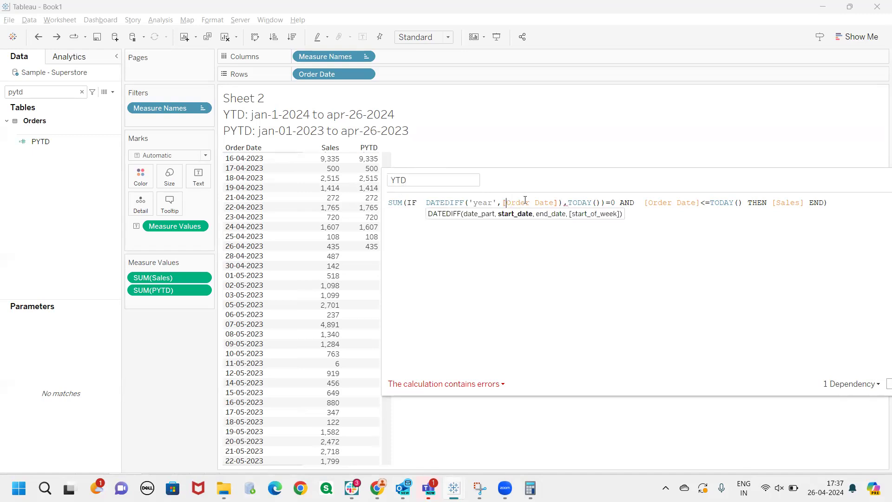
type("(")
key("Left")
type("datetru")
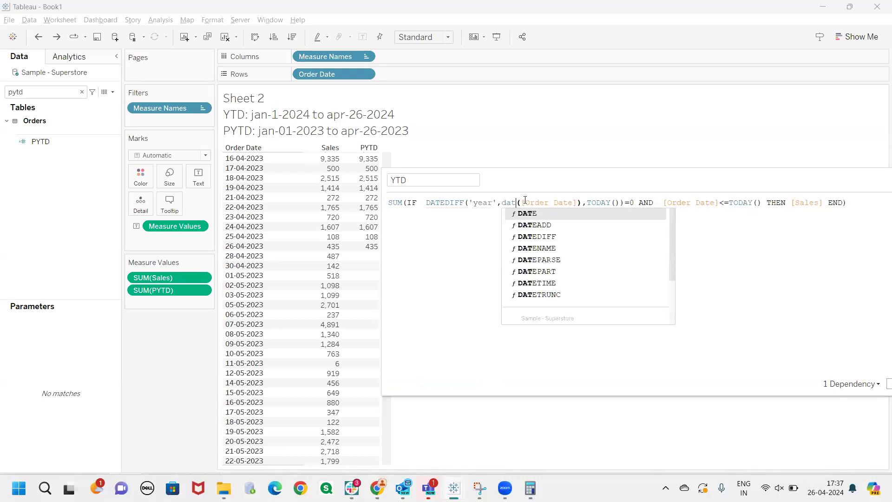
key("Return")
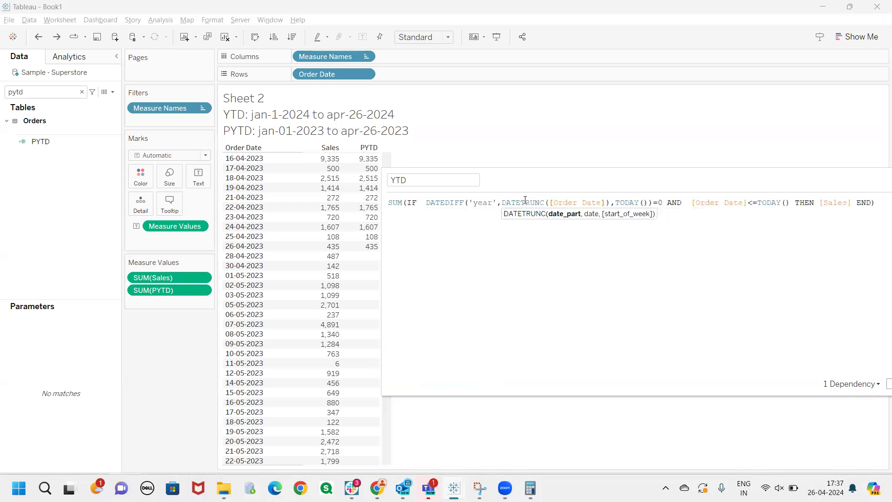
type(",")
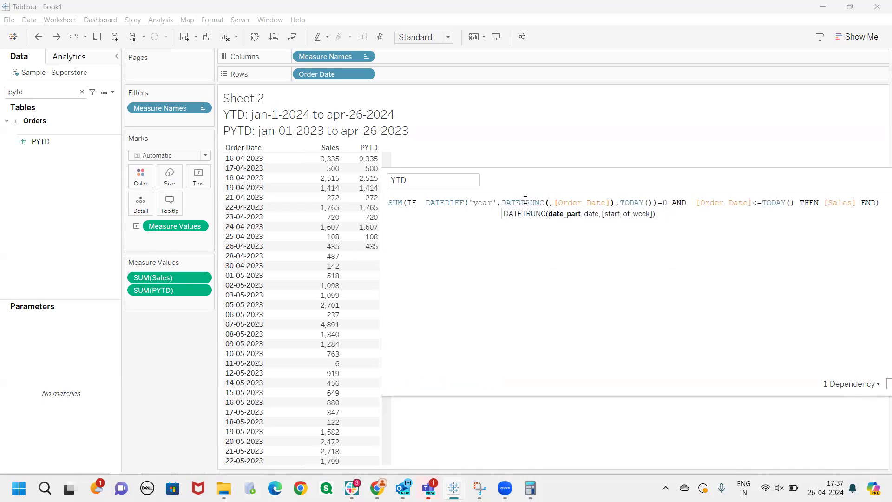
type("''year")
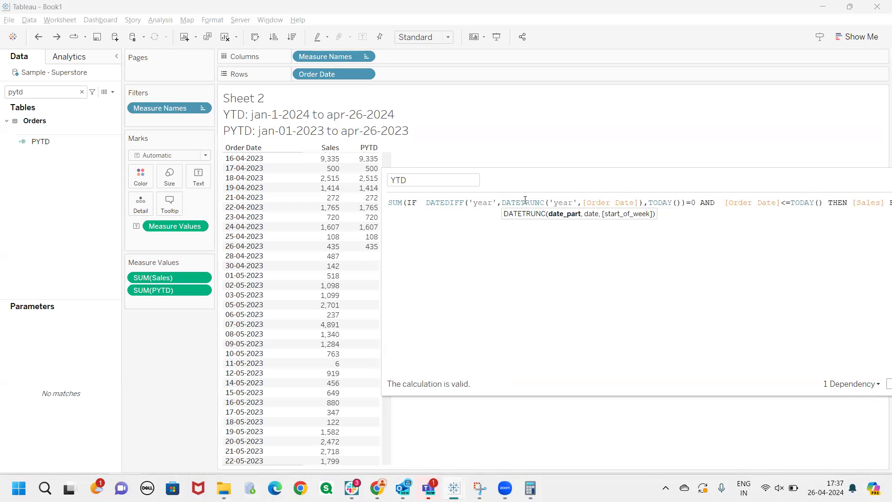
type(",")
key("BackSpace")
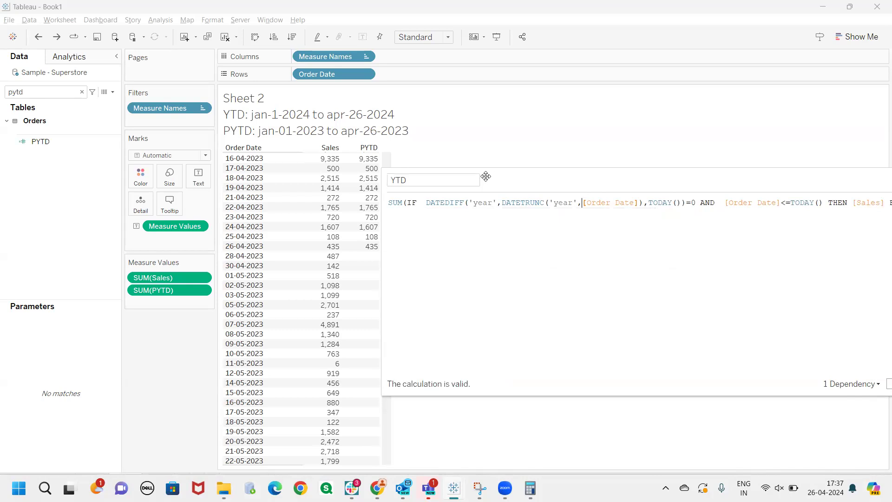
Examine the DATETRUNC('year',[Order Date]) expression and its [Order Date] argument in the YTD formula
left_click_drag(485, 176, 404, 164)
left_click(469, 214)
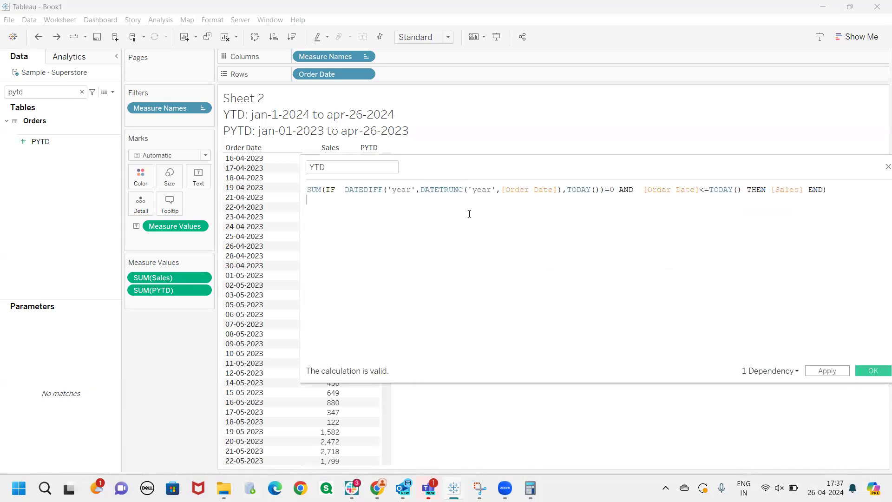
left_click(560, 192)
double_click(548, 190)
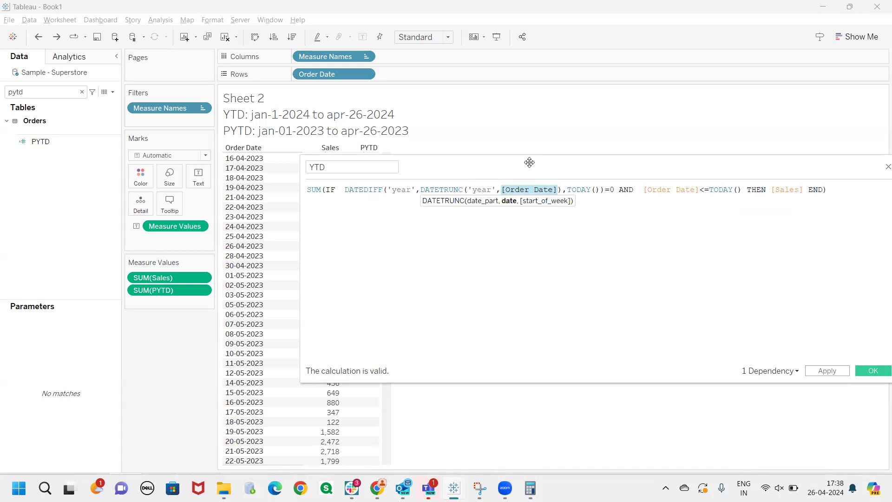
left_click_drag(529, 162, 584, 145)
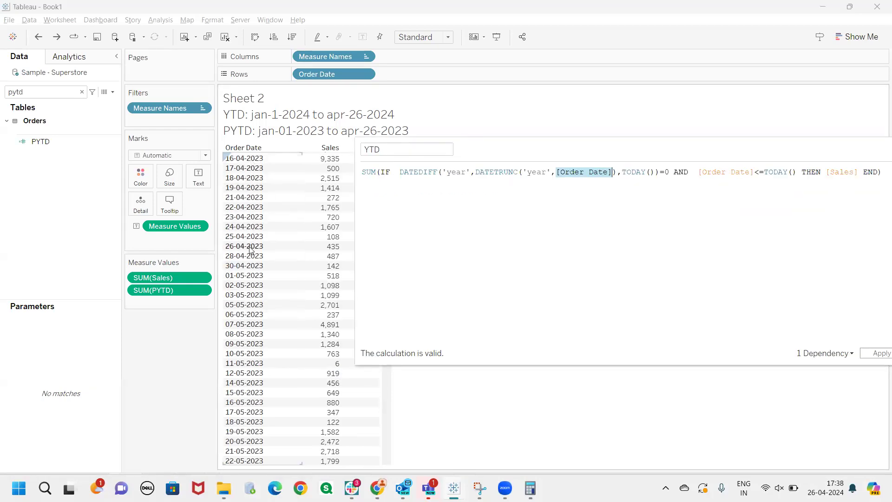
left_click(516, 202)
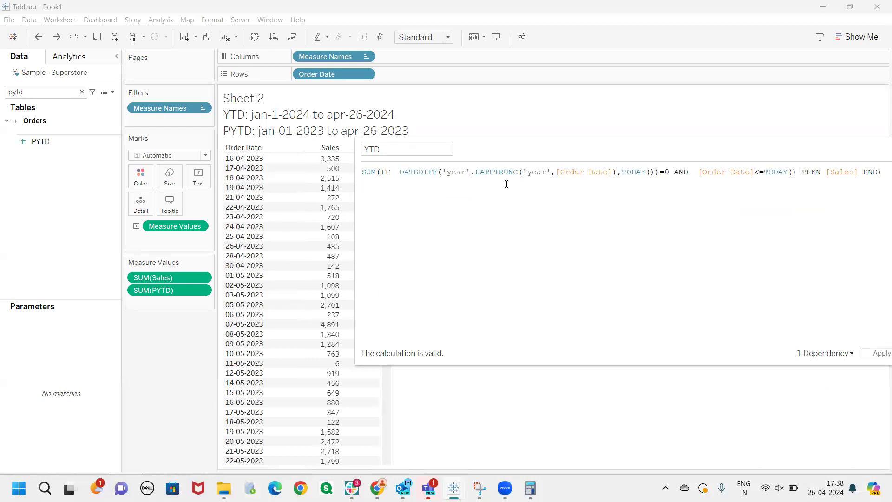
left_click_drag(614, 172, 476, 168)
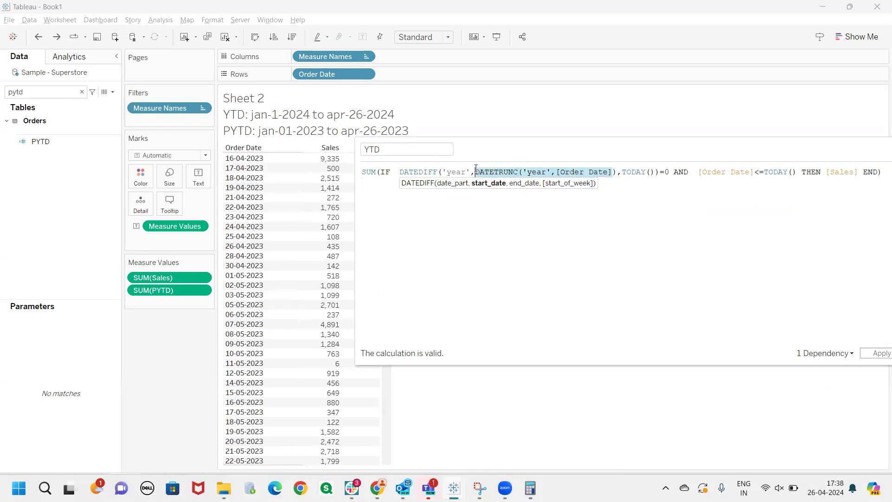
left_click(512, 210)
Copy DATETRUNC('year',[Order Date]) from the YTD formula and add it to Rows after Order Date
left_click_drag(614, 173, 473, 172)
key("ctrl+c")
double_click(402, 78)
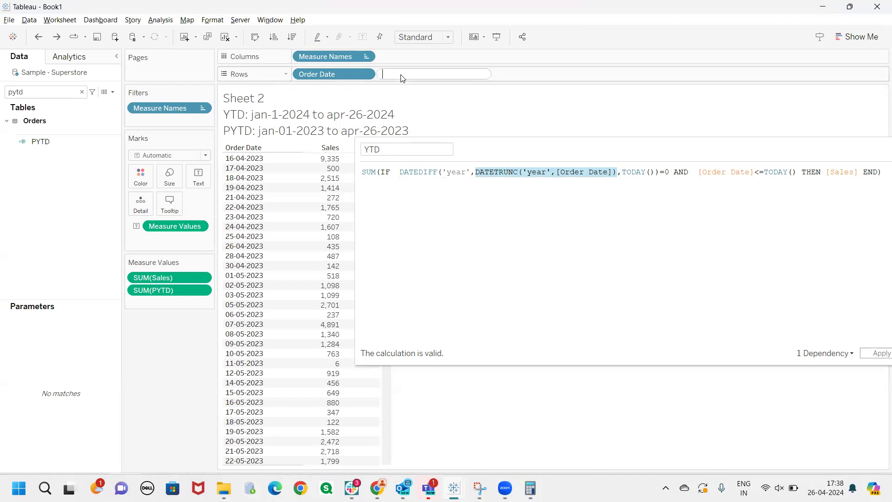
key("ctrl+v")
left_click(491, 94)
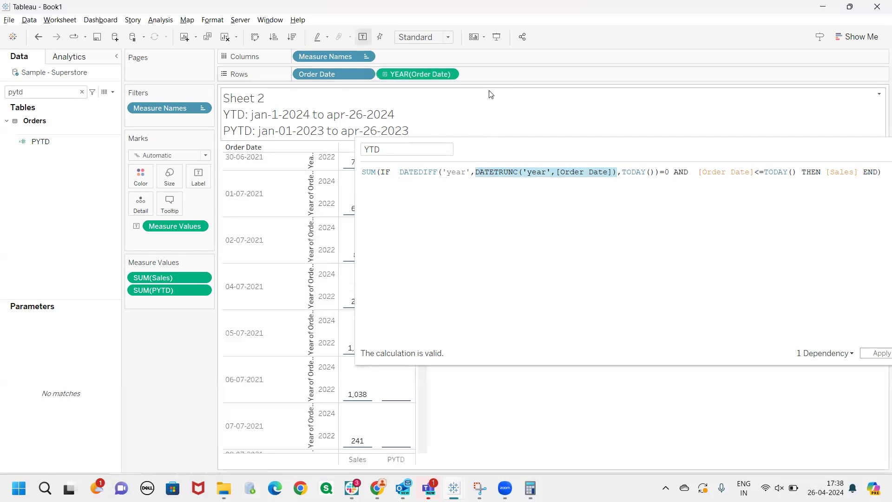
Convert the new YEAR(Order Date) field on Rows to discrete and set it to Exact Date
left_click_drag(514, 146, 622, 147)
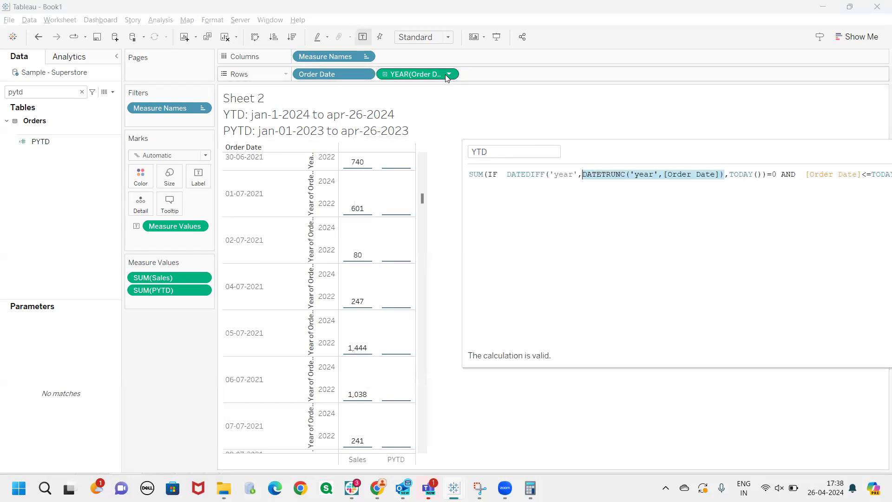
left_click(447, 75)
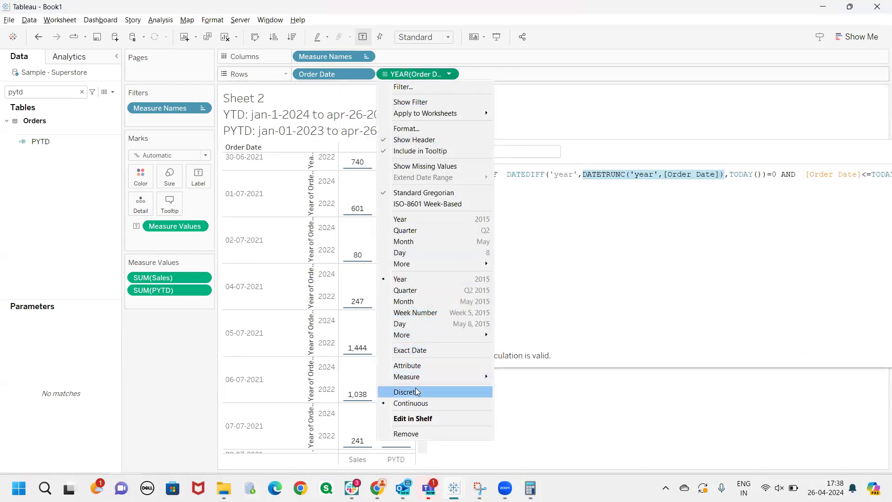
left_click(417, 391)
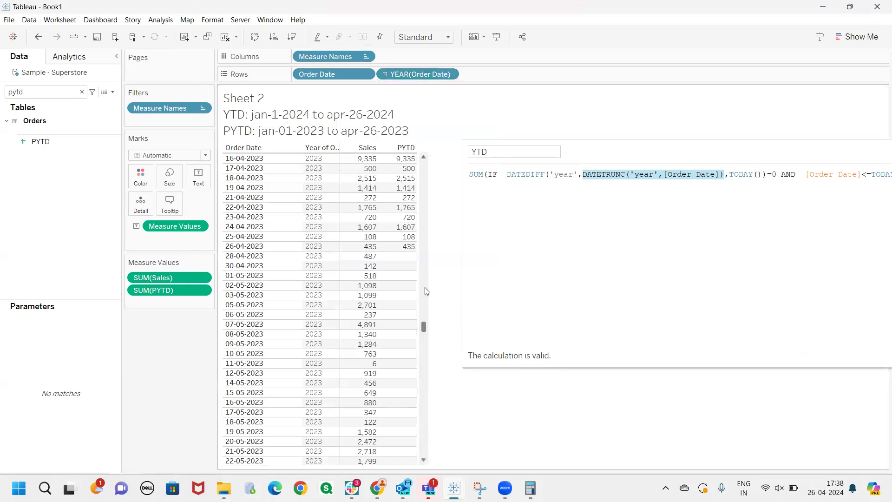
left_click(449, 74)
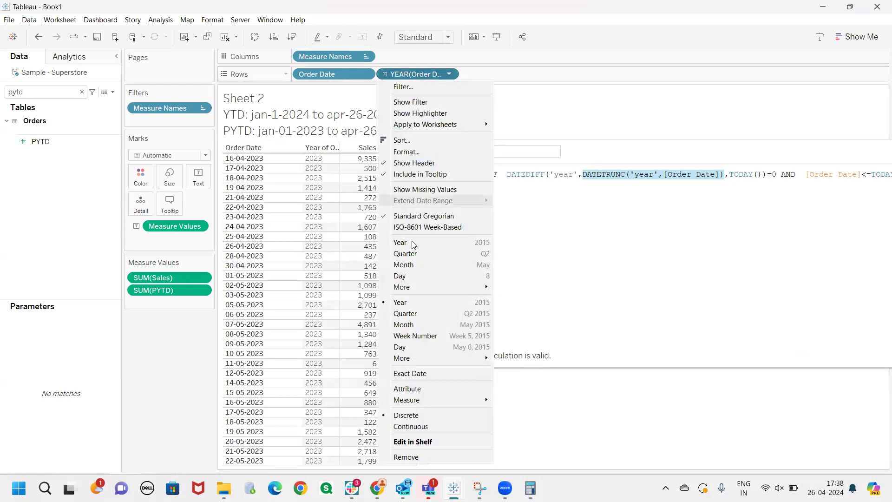
left_click(411, 373)
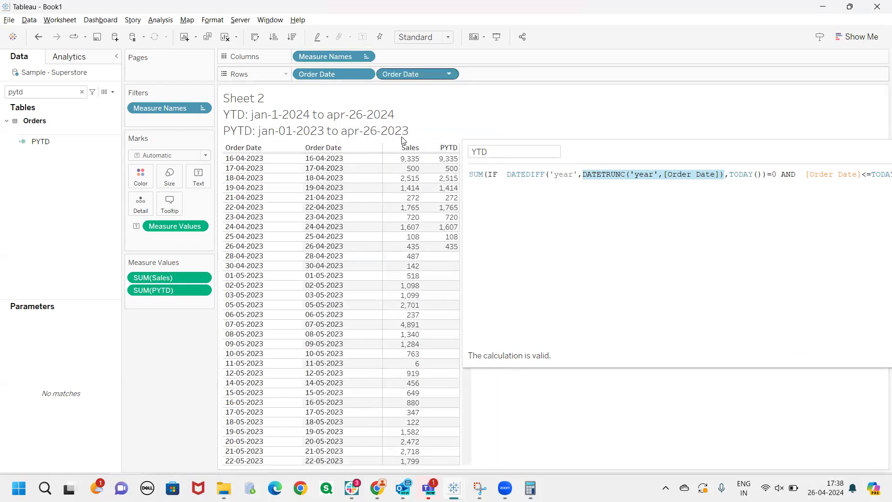
Examine the 'year' and [Order Date] arguments of DATETRUNC inside the YTD formula's DATEDIFF function
left_click(611, 199)
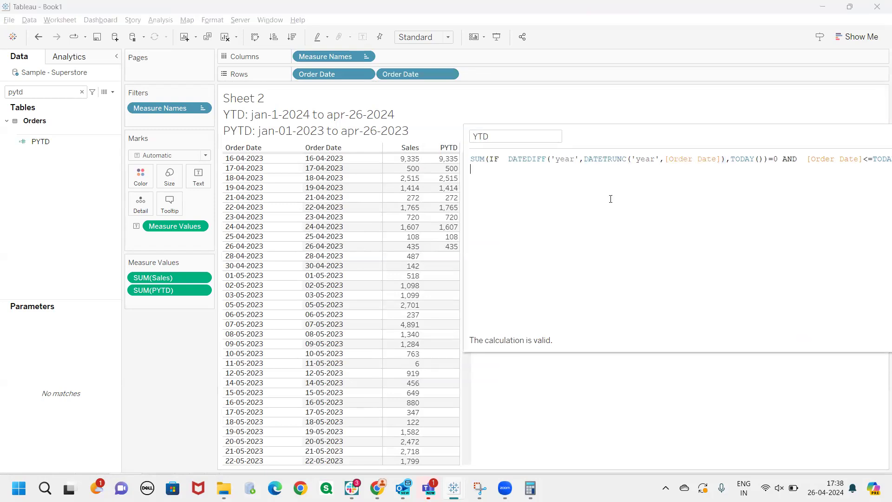
left_click(581, 160)
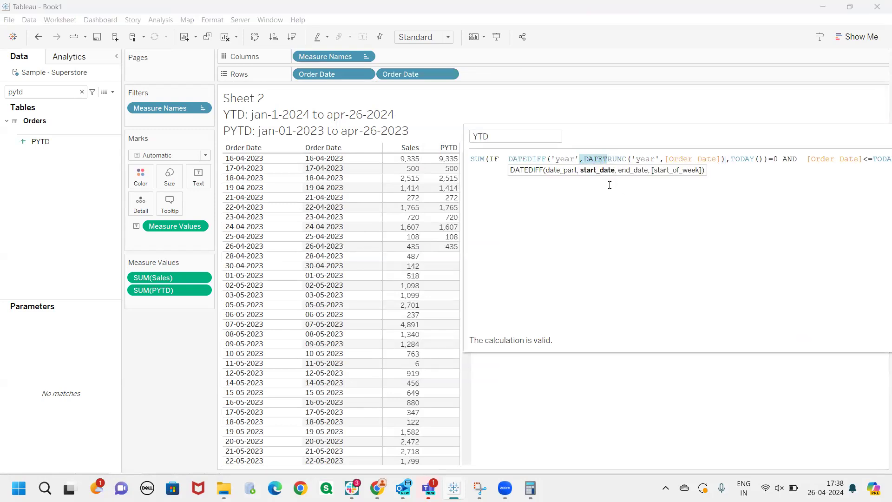
type(",")
left_click_drag(585, 159, 673, 158)
left_click(711, 182)
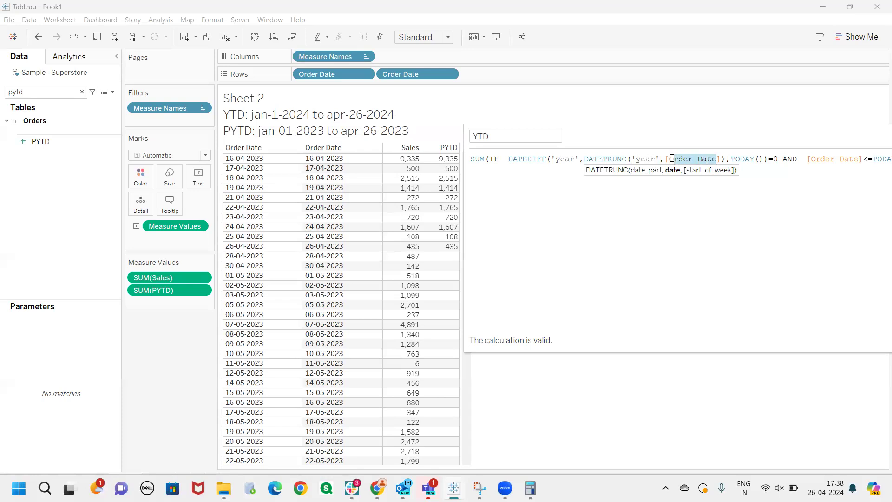
left_click_drag(658, 160, 635, 158)
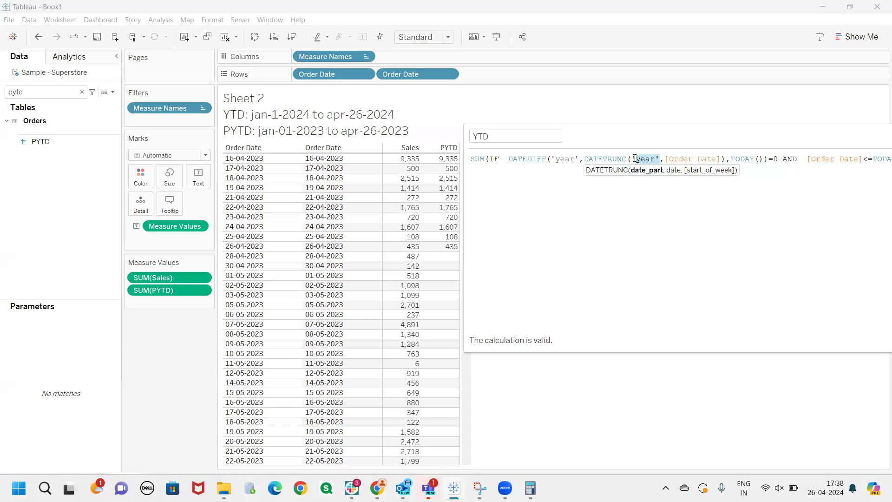
left_click(670, 212)
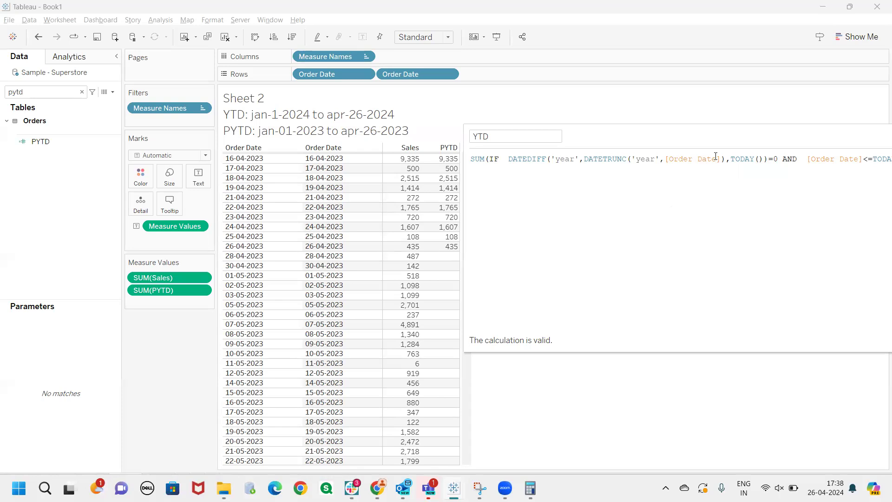
left_click(717, 159)
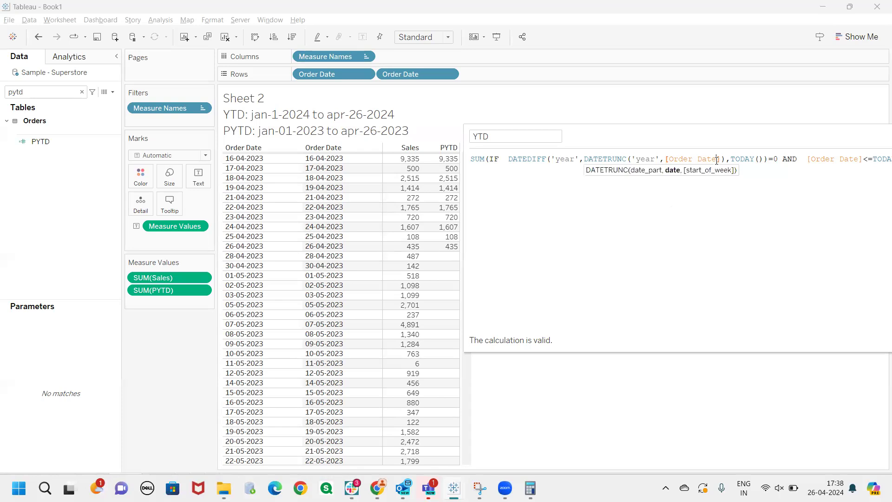
Examine the January 2021 dates in the first Order Date column of the sales table
scroll(280, 244, "up", 5)
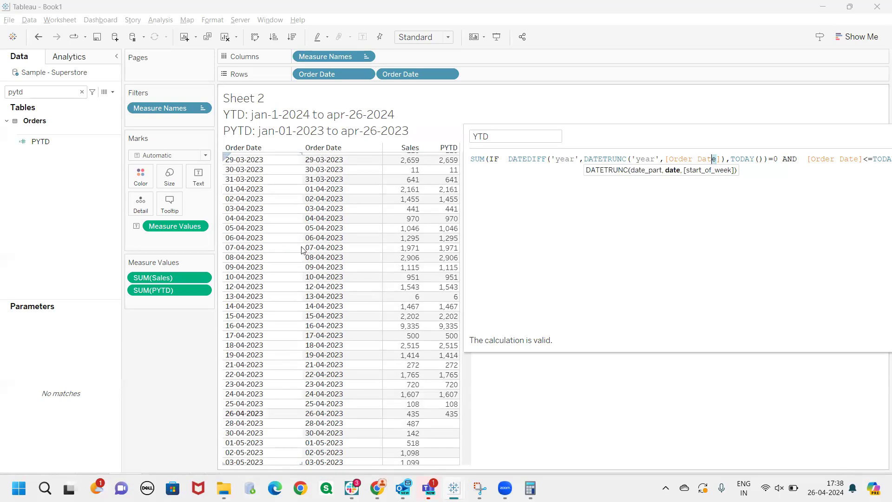
left_click_drag(657, 133, 759, 130)
left_click_drag(467, 324, 467, 168)
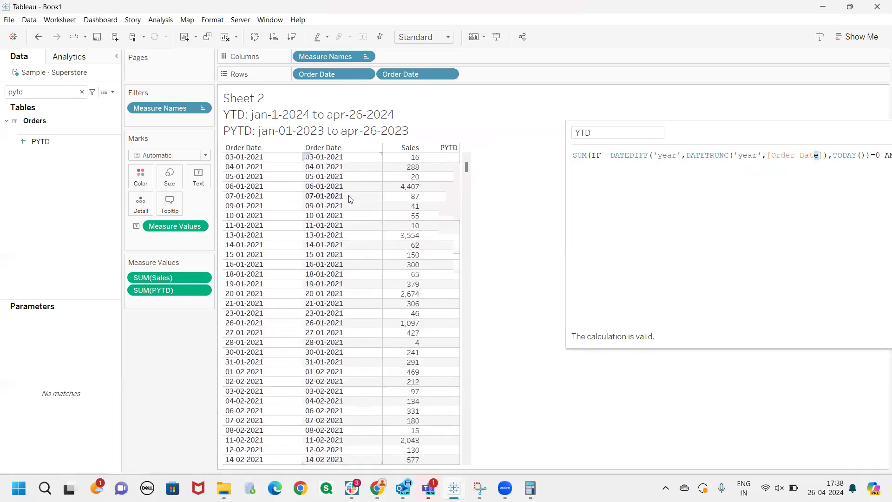
mouse_move(239, 152)
left_mouse_down()
mouse_move(206, 162)
mouse_move(199, 331)
mouse_move(320, 299)
mouse_move(255, 141)
mouse_move(267, 161)
left_mouse_up()
left_click_drag(250, 170, 270, 162)
left_click_drag(267, 173, 285, 165)
mouse_move(280, 187)
left_mouse_down()
mouse_move(293, 179)
mouse_move(277, 179)
left_mouse_up()
left_click_drag(254, 217, 282, 213)
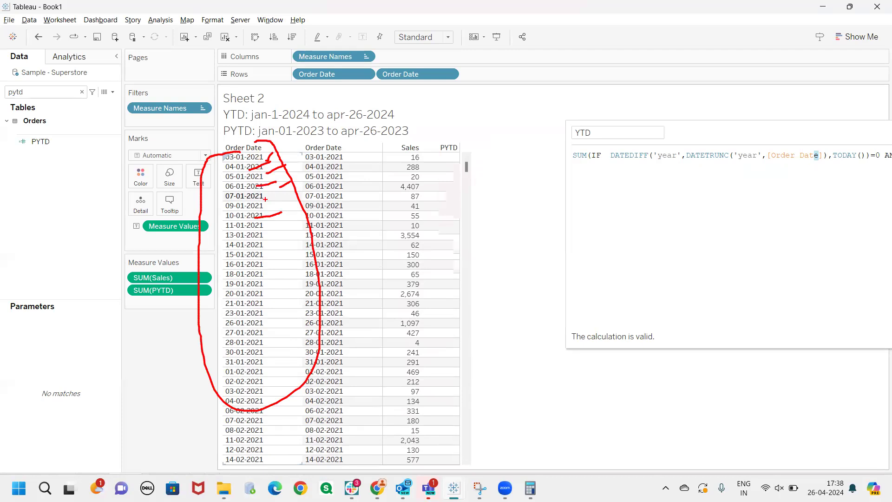
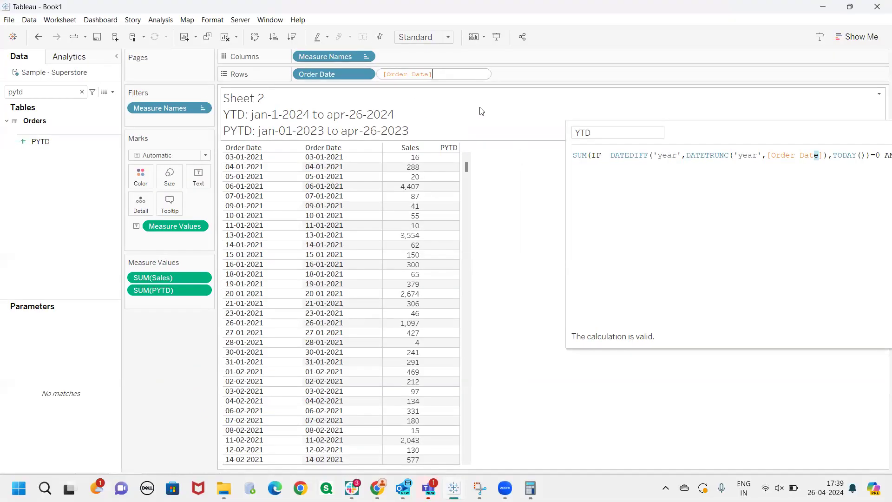
Replace the second Order Date field on Rows with DATETRUNC('year',[Order Date]) and make it discrete
key("ctrl+a")
type("DATETRUNC('year',[Order Date])")
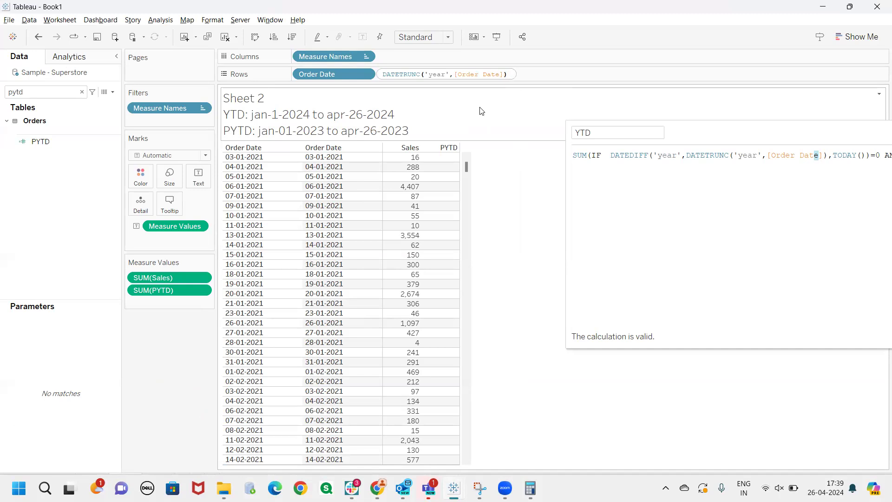
key("Return")
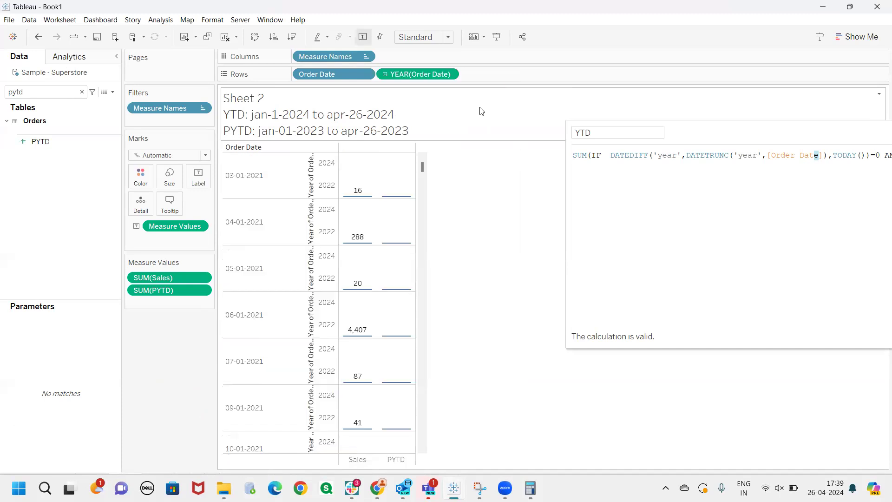
left_click(448, 75)
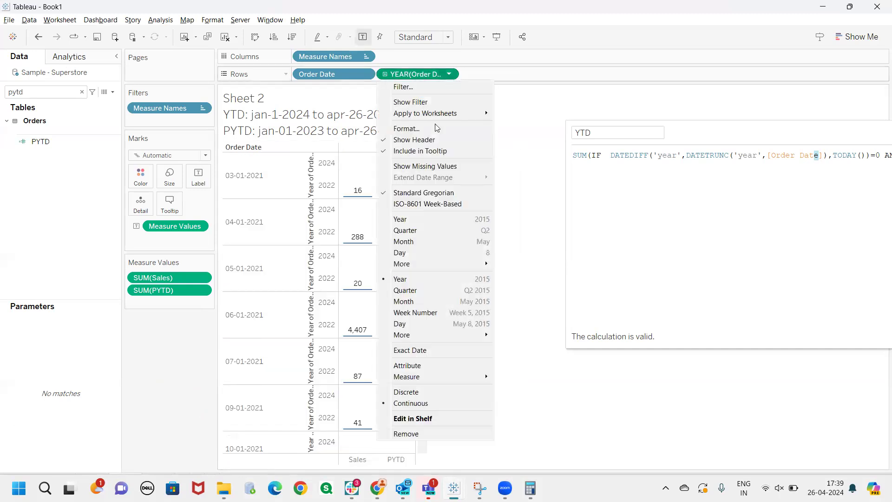
left_click(412, 392)
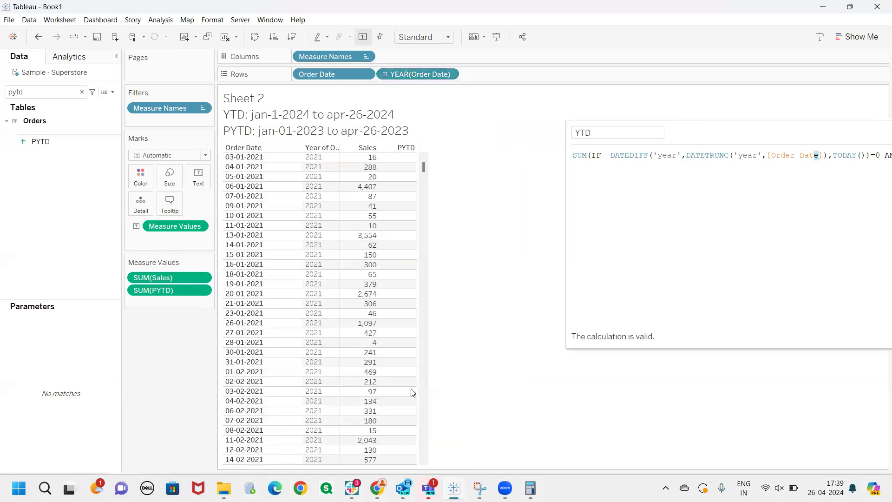
Try setting the YEAR(Order Date) field on Rows to Exact Date and undo the change
left_click(449, 75)
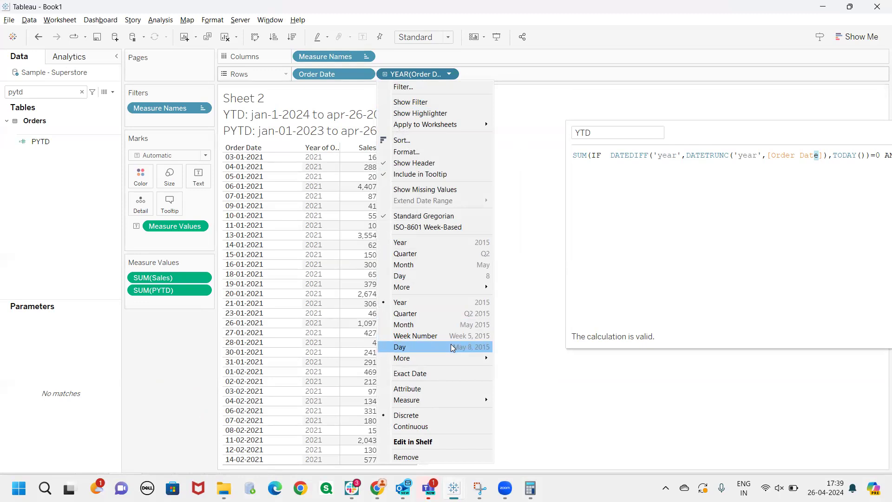
left_click(422, 374)
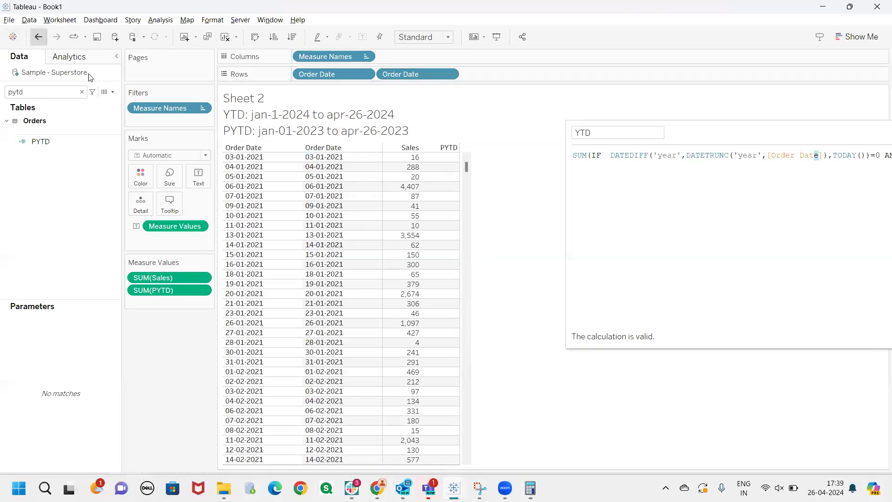
left_click(38, 36)
double_click(430, 75)
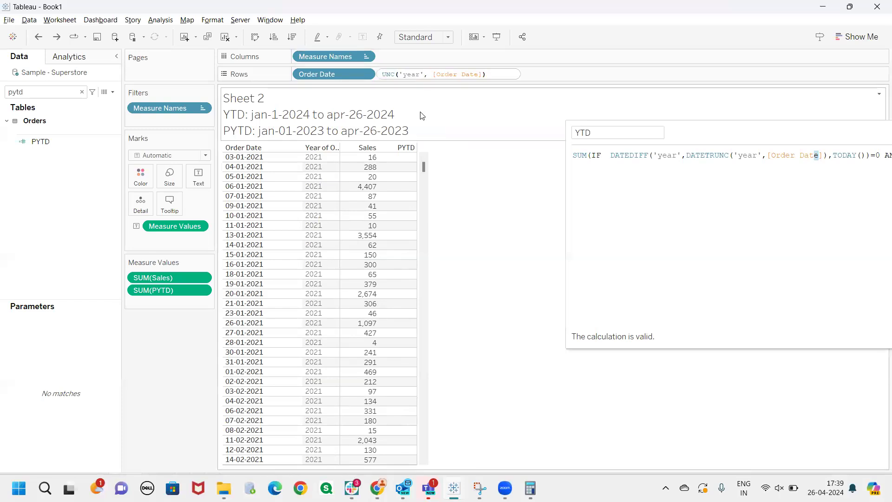
left_click(465, 174)
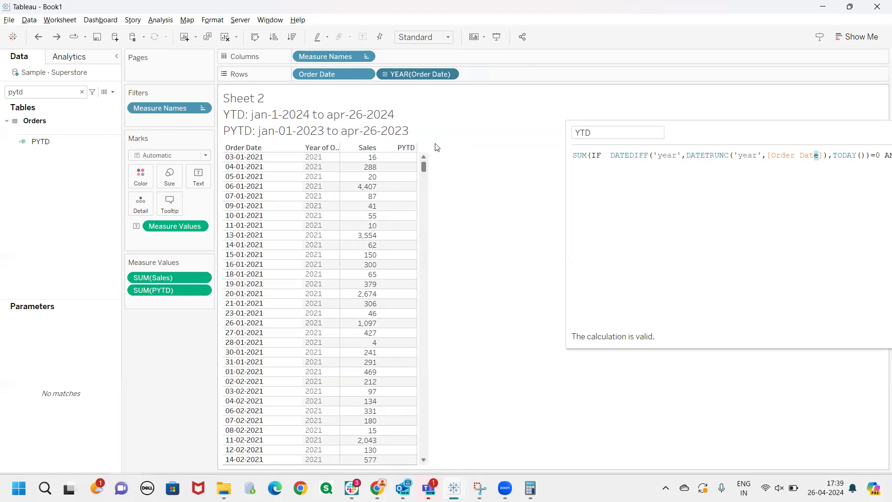
Check the available date formats for the YEAR(Order Date) header without choosing one
left_click(451, 74)
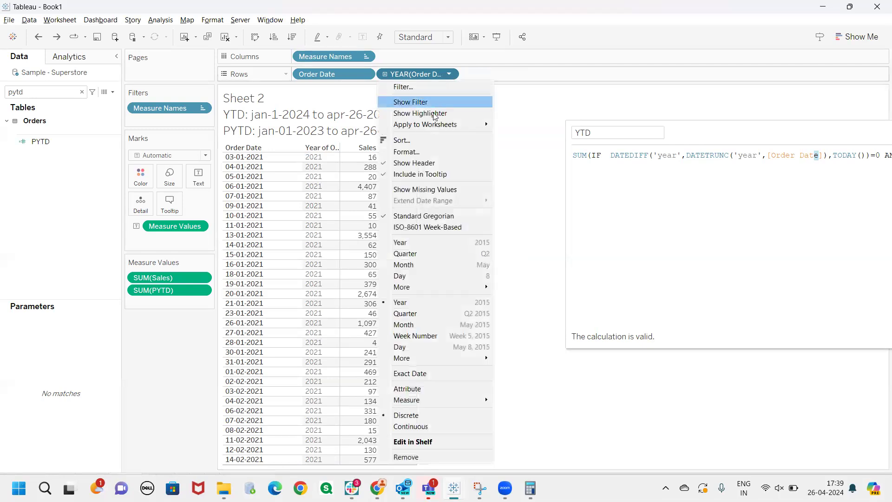
left_click(395, 152)
left_click(108, 159)
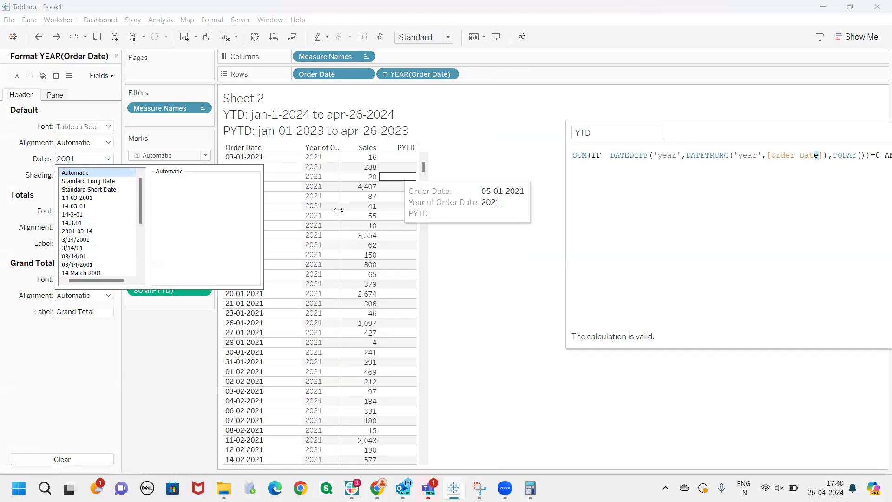
left_click(469, 182)
Wrap the YEAR(Order Date) field's expression on Rows in STR() to make STR(DATETRUNC('year', [Order Date]))
left_click_drag(697, 138, 669, 131)
left_click(773, 159)
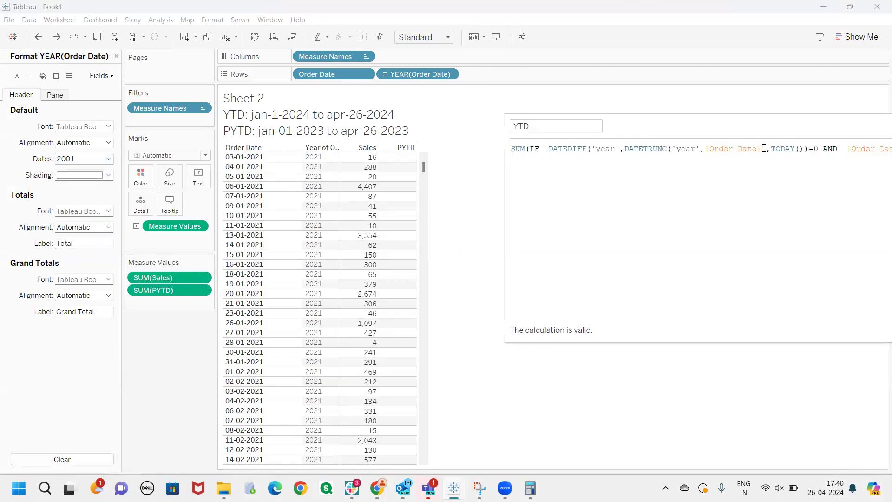
double_click(422, 75)
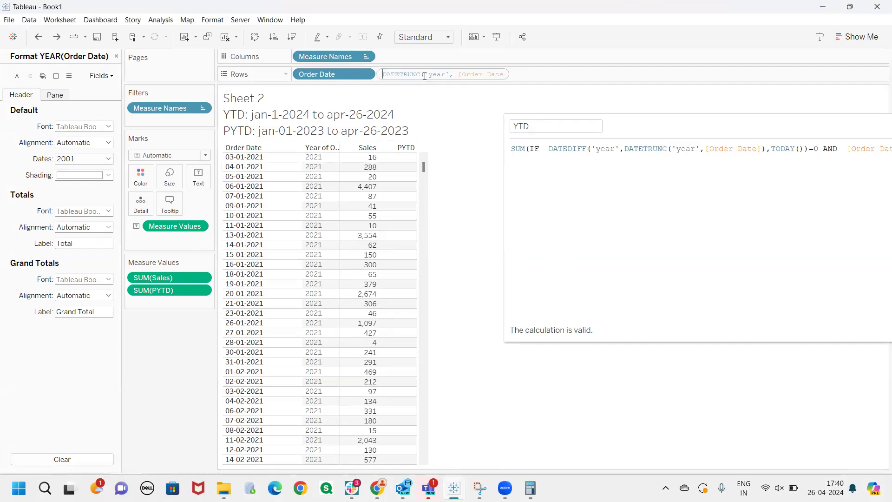
type(")")
key("Left")
key("Left")
key("Left")
key("Left")
key("Left")
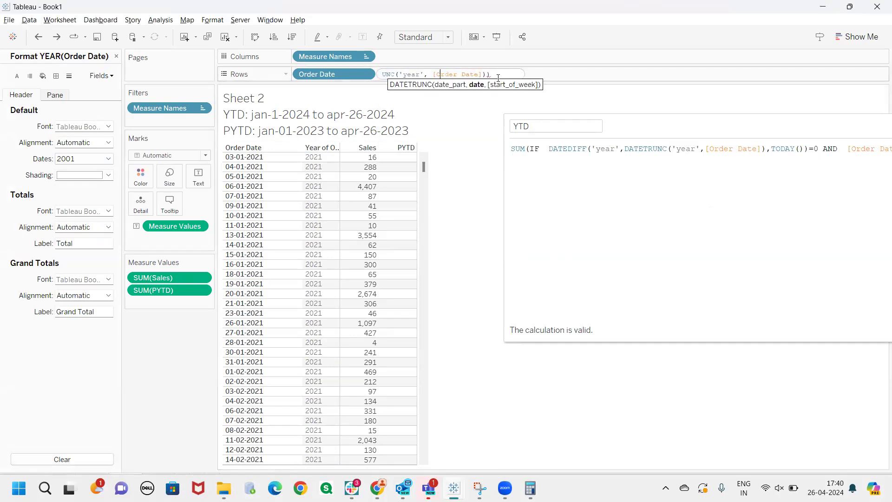
key("Home")
type("STR(")
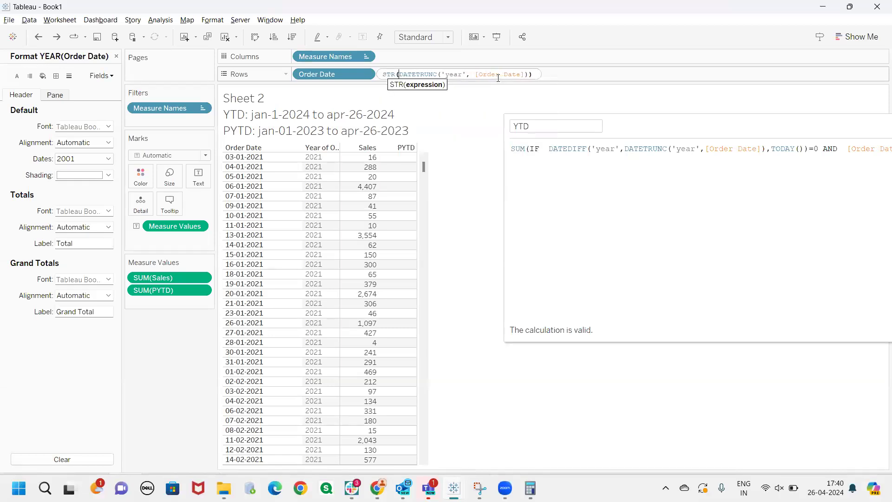
key("Return")
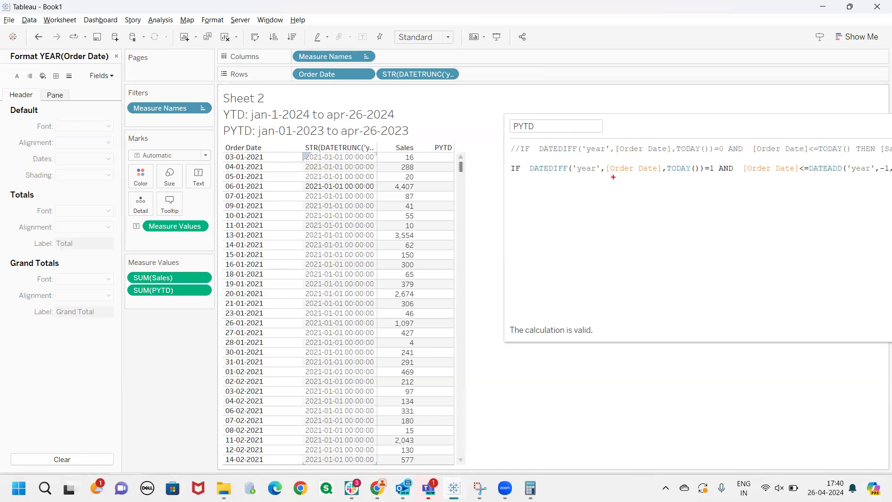
Compare the early 2021 order dates with their year-truncated dates and the DATEDIFF start date in the PYTD formula
left_click_drag(613, 177, 654, 177)
mouse_move(229, 155)
left_mouse_down()
mouse_move(191, 321)
mouse_move(259, 388)
mouse_move(287, 201)
mouse_move(226, 147)
mouse_move(220, 152)
mouse_move(280, 152)
mouse_move(268, 177)
mouse_move(293, 176)
mouse_move(282, 189)
mouse_move(282, 218)
left_mouse_up()
mouse_move(266, 231)
left_mouse_down()
mouse_move(279, 226)
mouse_move(277, 245)
left_mouse_up()
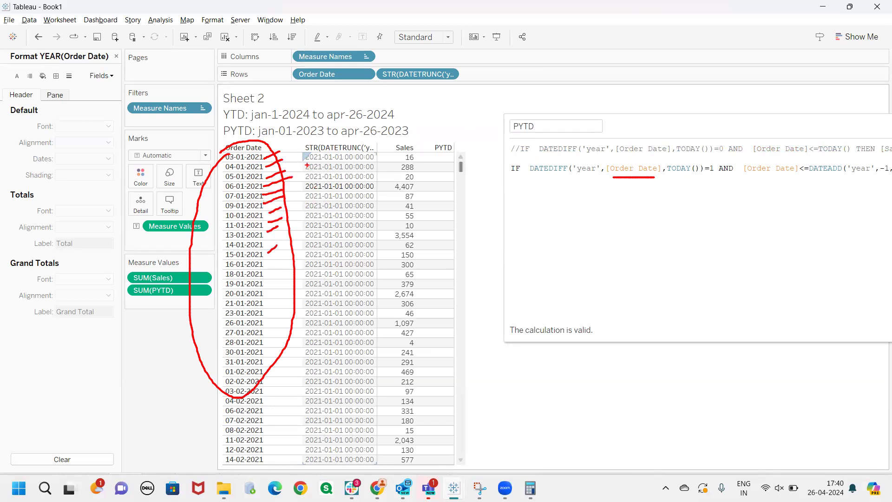
mouse_move(304, 162)
left_mouse_down()
mouse_move(343, 161)
mouse_move(334, 152)
mouse_move(347, 145)
left_mouse_up()
left_click_drag(310, 181, 345, 181)
left_click_drag(273, 153, 271, 319)
left_click_drag(263, 288, 281, 320)
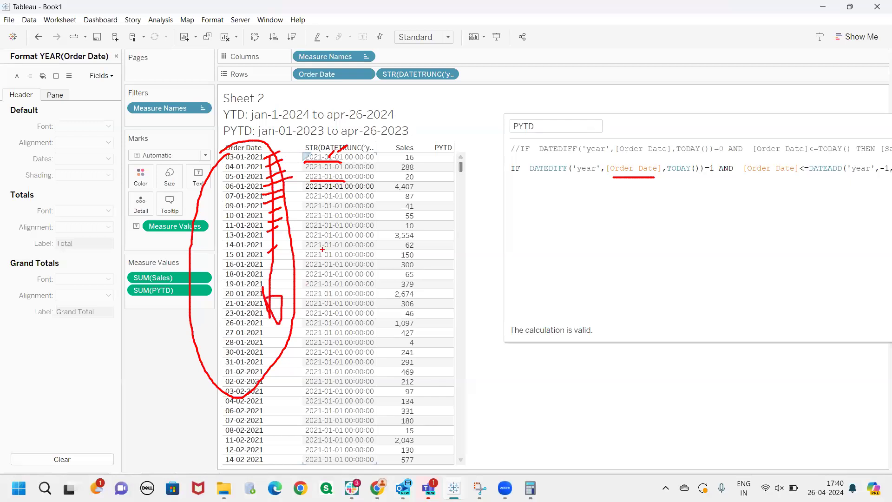
mouse_move(529, 179)
left_mouse_down()
mouse_move(597, 168)
mouse_move(610, 184)
left_mouse_up()
key("Escape")
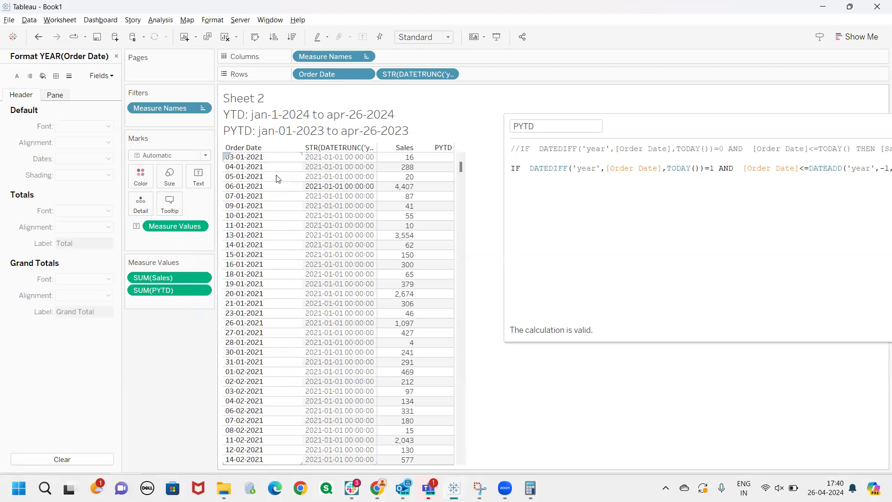
Compare the December 2024 order dates at the end of the table with their year-truncated dates
left_click_drag(460, 167, 460, 450)
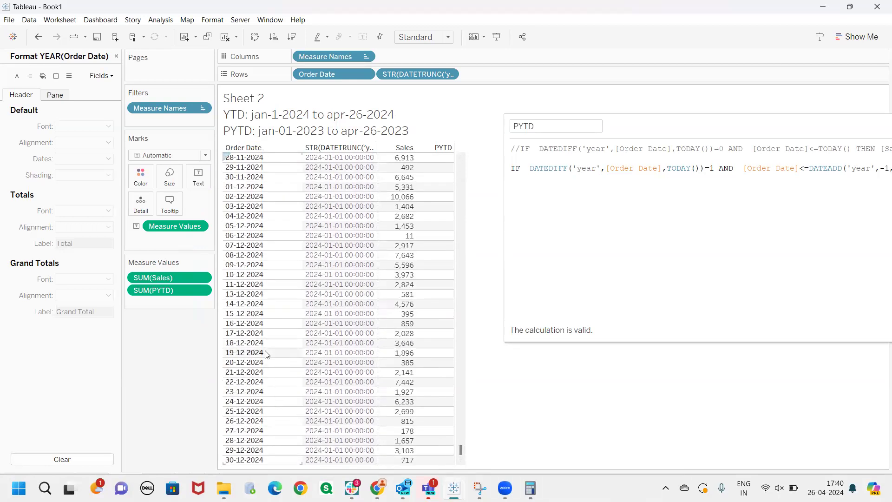
mouse_move(224, 289)
left_mouse_down()
mouse_move(222, 480)
mouse_move(300, 371)
mouse_move(239, 247)
mouse_move(221, 291)
left_mouse_up()
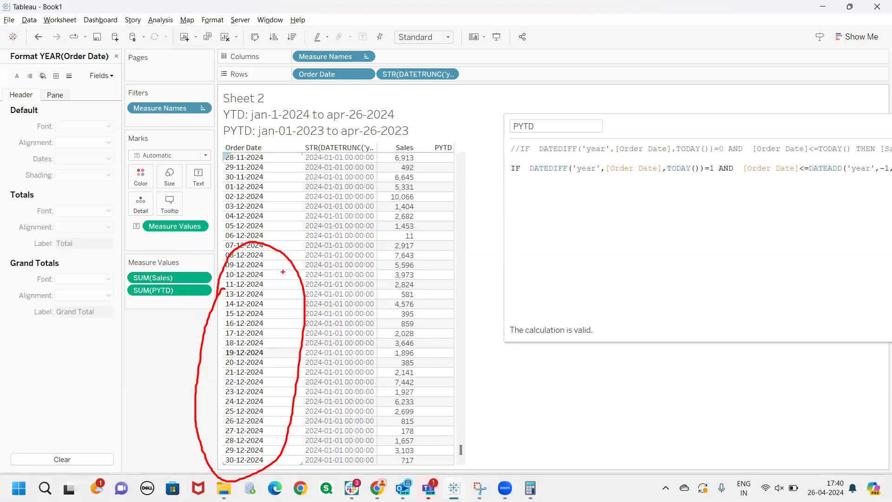
mouse_move(583, 177)
left_mouse_down()
mouse_move(599, 177)
mouse_move(570, 176)
mouse_move(588, 176)
left_mouse_up()
mouse_move(267, 260)
left_mouse_down()
mouse_move(246, 260)
mouse_move(265, 259)
left_mouse_up()
left_click_drag(305, 260, 357, 261)
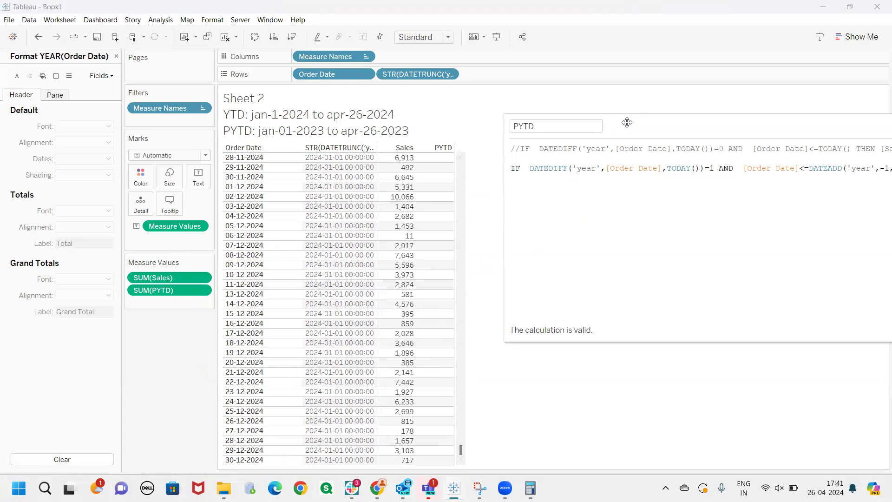
Wrap TODAY() in the PYTD formula's DATEDIFF in a year truncation, making the end date DATETRUNC('year',TODAY())
left_click_drag(627, 122, 472, 144)
left_click(543, 190)
type(")")
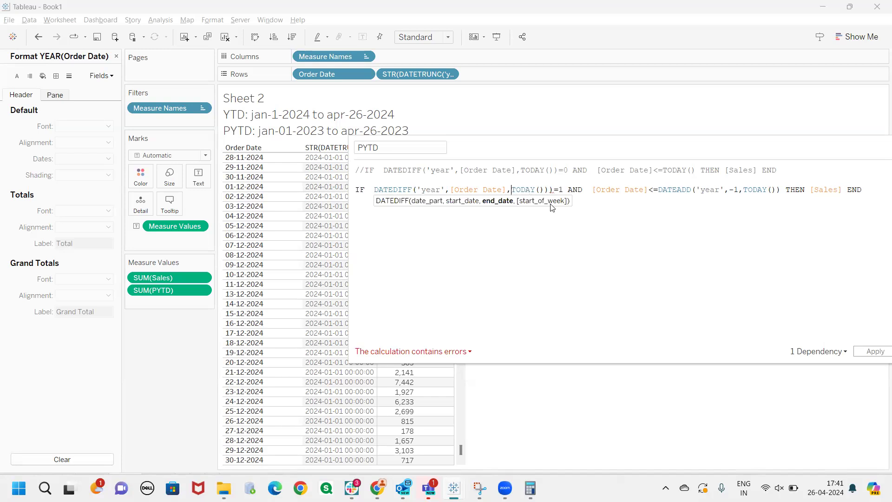
type("(")
key("Left")
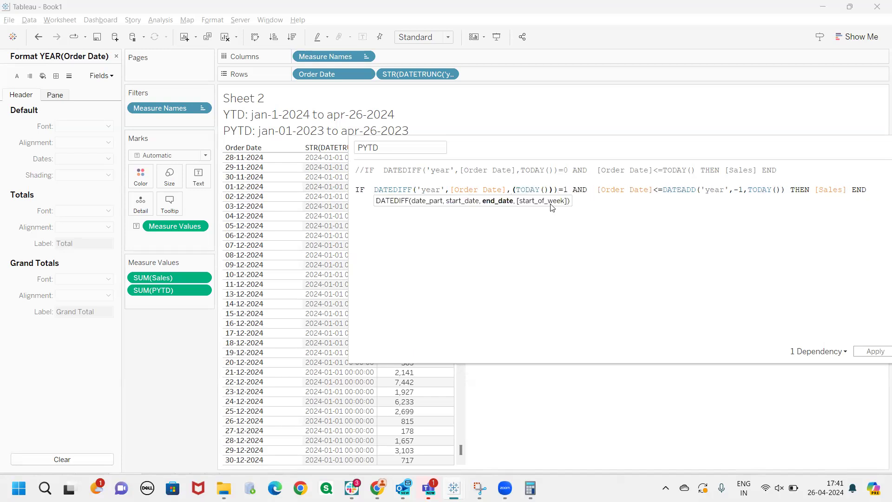
type("datetru")
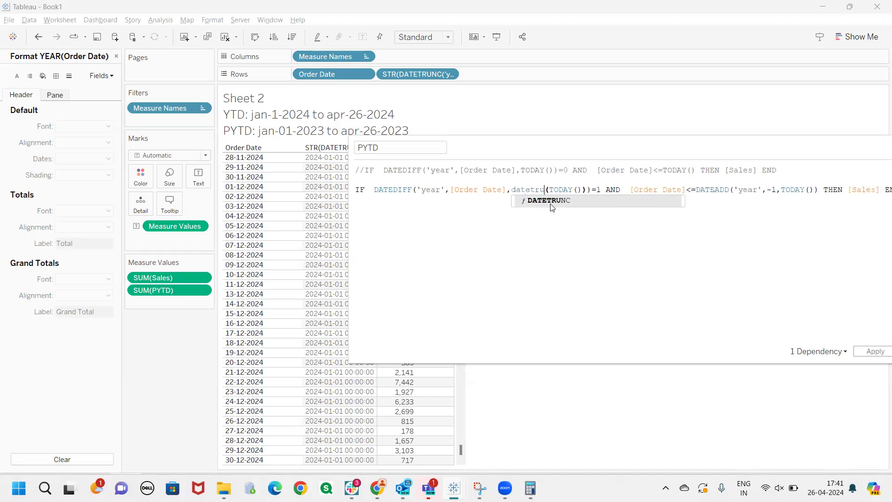
left_click(550, 204)
type(",")
key("Left")
type("''year")
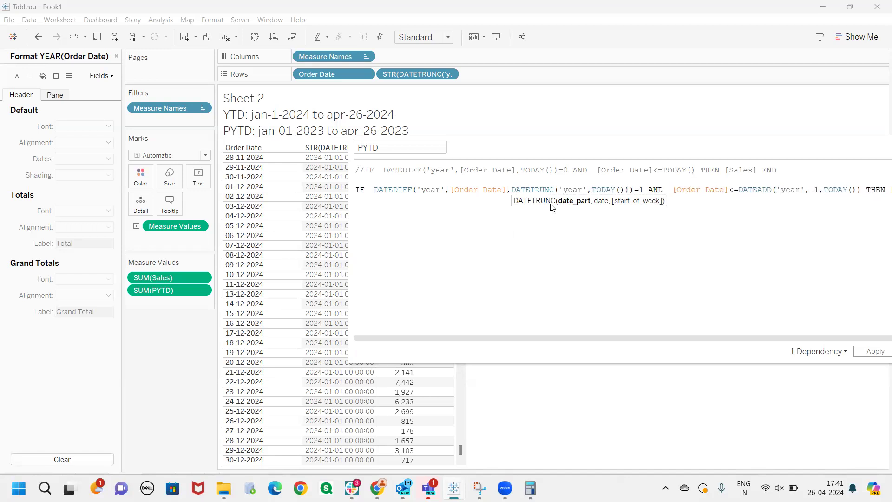
key("End")
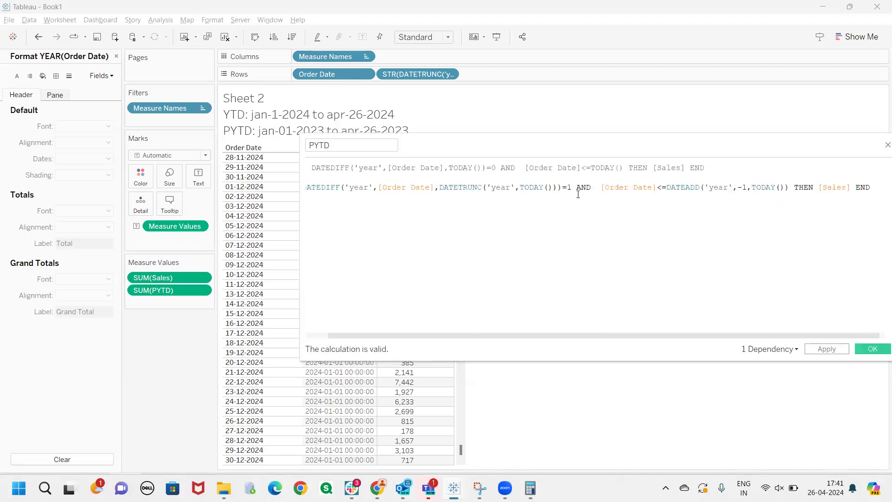
Examine the TODAY() argument and its DATETRUNC function in the PYTD formula
left_click_drag(551, 187, 519, 189)
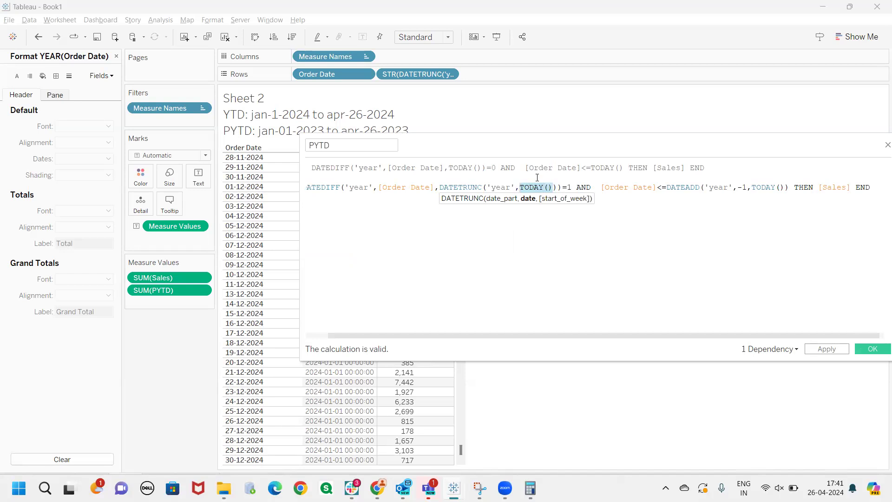
left_click_drag(544, 147, 677, 129)
left_click_drag(615, 168, 573, 169)
left_click(656, 184)
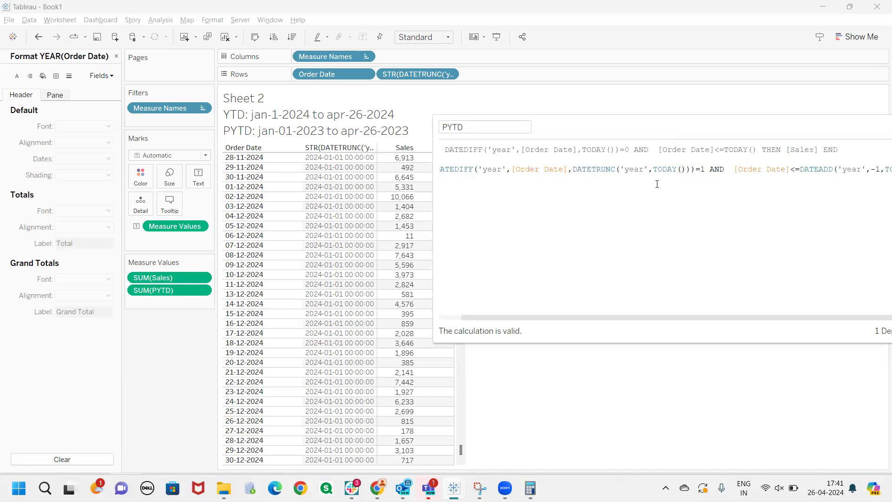
Copy DATETRUNC('year',TODAY()) from the PYTD formula and add it to Rows after the STR(DATETRUNC) field
left_click(694, 171)
type(")")
left_click_drag(690, 169, 573, 169)
key("ctrl+c")
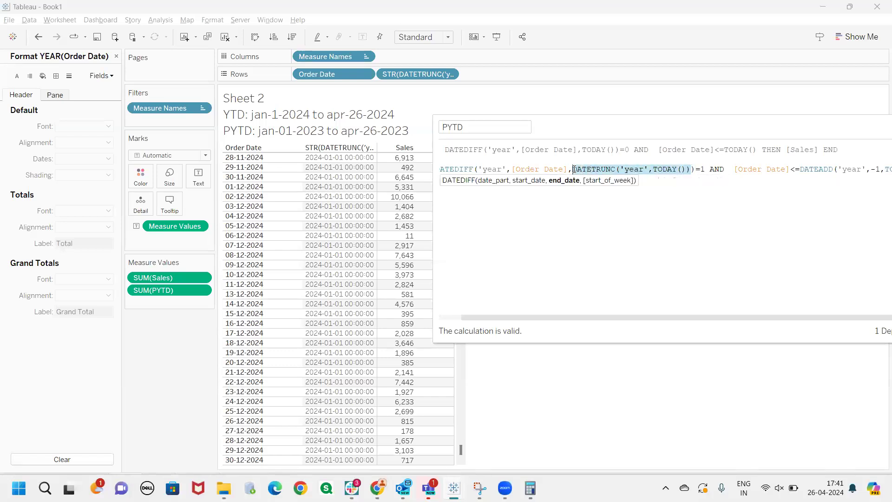
double_click(477, 77)
key("ctrl+v")
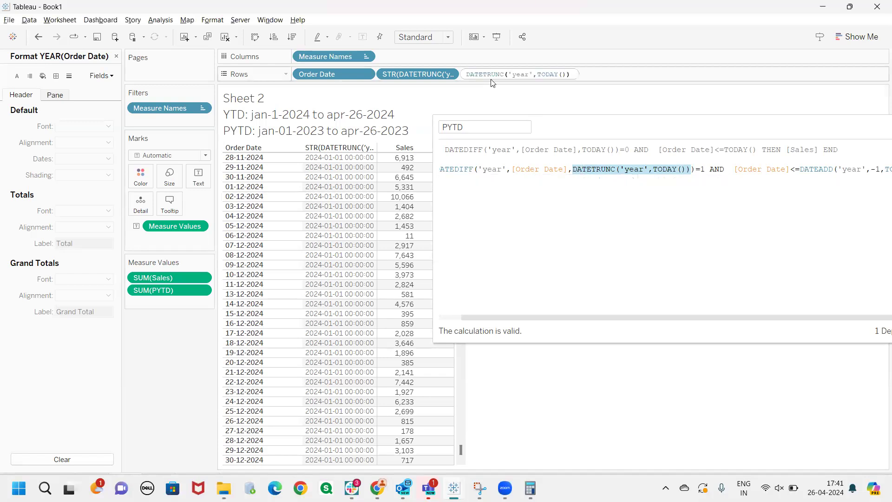
key("Return")
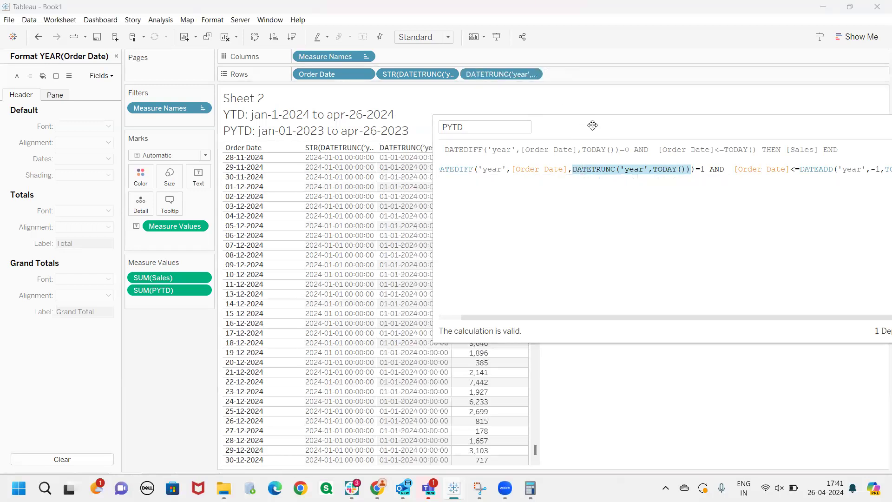
Examine how DATETRUNC('year',TODAY()) in the PYTD formula relates to the dates in its new table column
left_click_drag(592, 125, 754, 112)
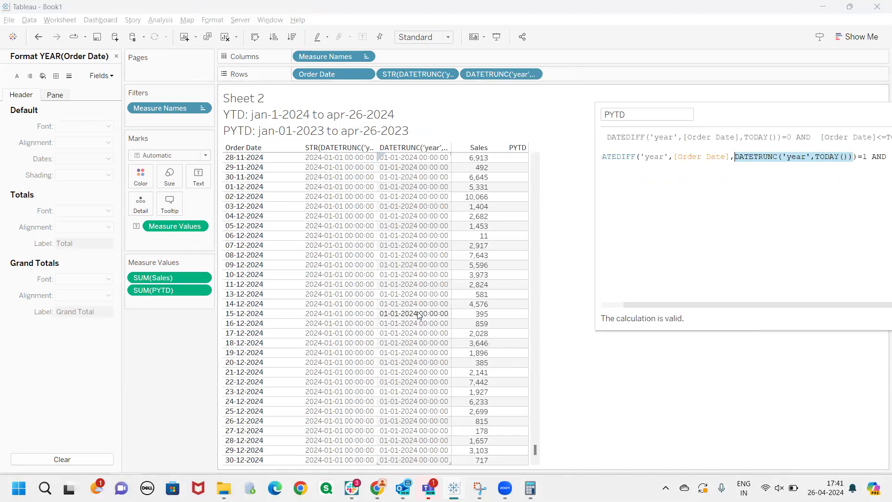
mouse_move(811, 164)
left_mouse_down()
mouse_move(841, 164)
mouse_move(796, 215)
mouse_move(798, 207)
mouse_move(804, 254)
mouse_move(821, 254)
left_mouse_up()
mouse_move(813, 205)
left_mouse_down()
mouse_move(838, 227)
mouse_move(865, 190)
mouse_move(882, 244)
left_mouse_up()
mouse_move(800, 244)
left_mouse_down()
mouse_move(571, 287)
mouse_move(372, 242)
mouse_move(418, 241)
mouse_move(379, 240)
left_mouse_up()
mouse_move(416, 147)
left_mouse_down()
mouse_move(438, 429)
mouse_move(449, 413)
left_mouse_up()
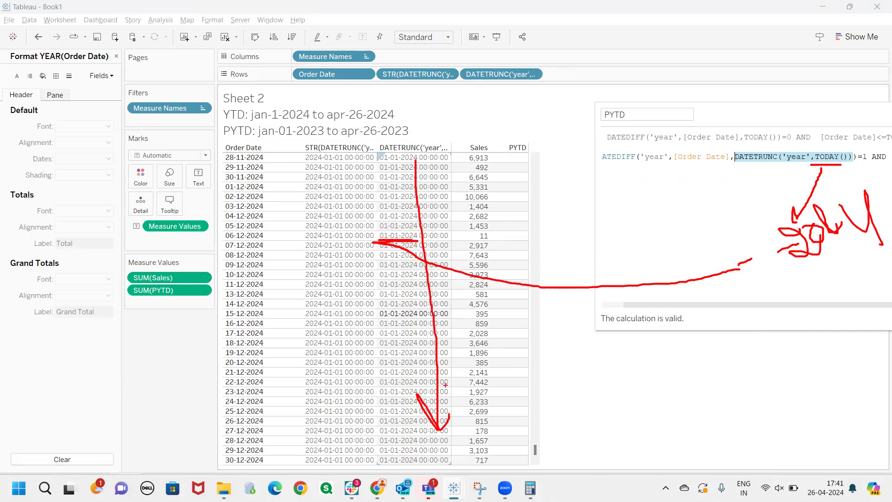
left_click_drag(385, 322, 402, 322)
key("Escape")
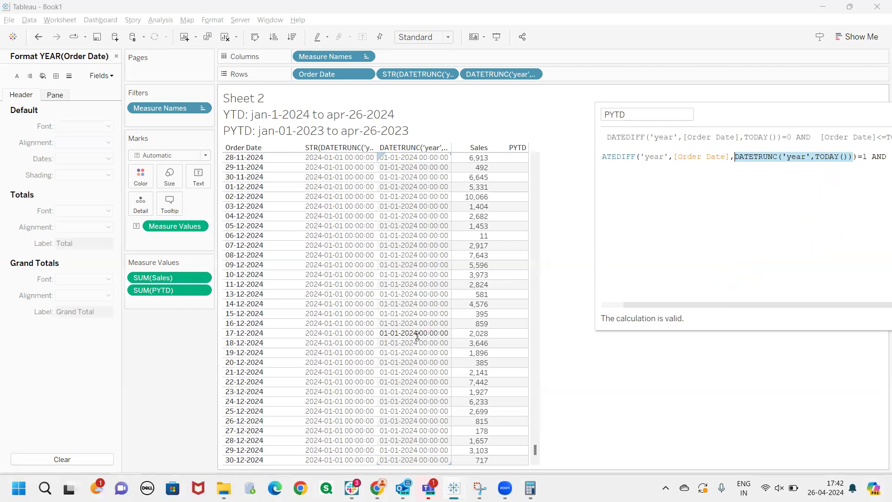
left_click_drag(656, 304, 641, 308)
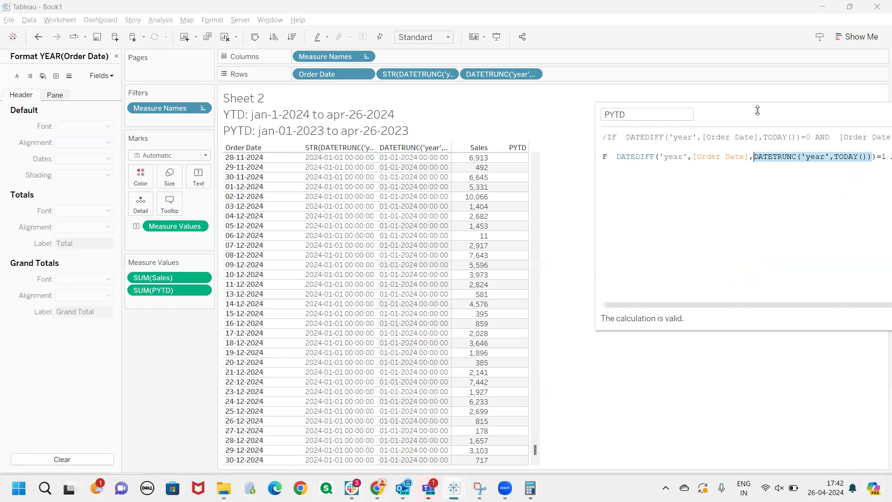
Change the PYTD formula's year DATEDIFF condition so that it compares with 0
left_click_drag(755, 111, 612, 104)
left_click(727, 154)
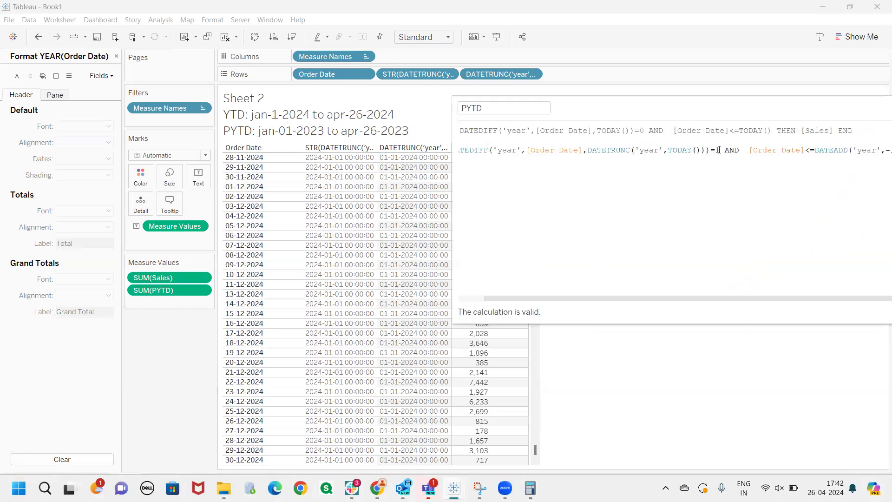
key("BackSpace")
type("0")
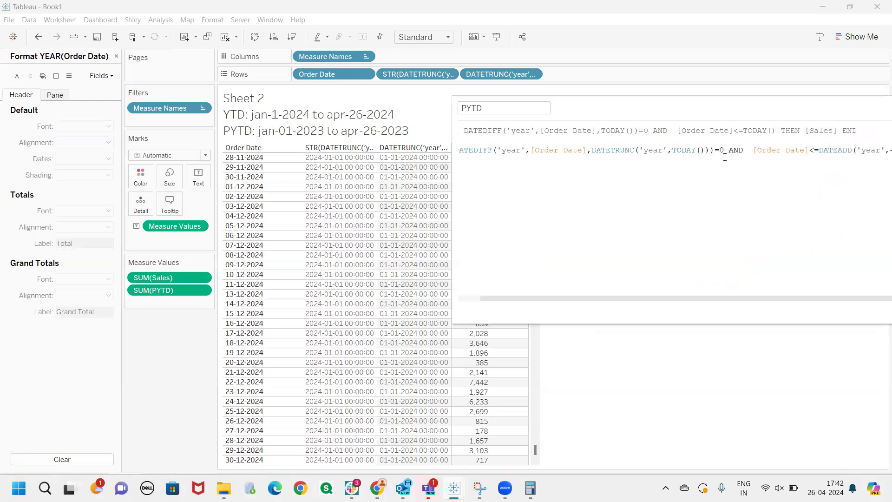
left_click_drag(603, 298, 581, 298)
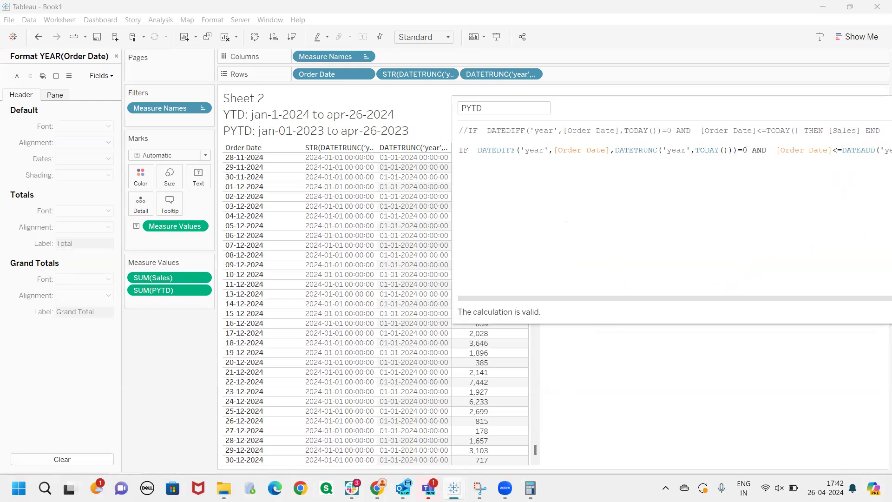
left_click_drag(609, 151, 557, 151)
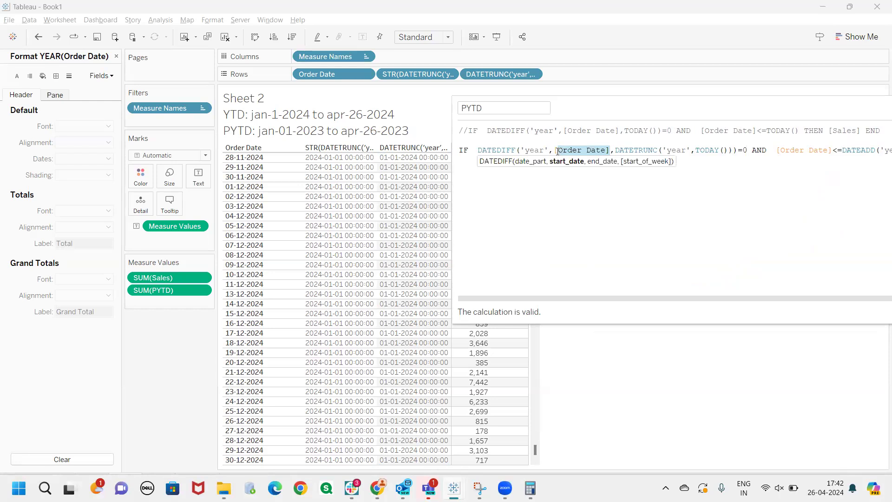
left_click(593, 189)
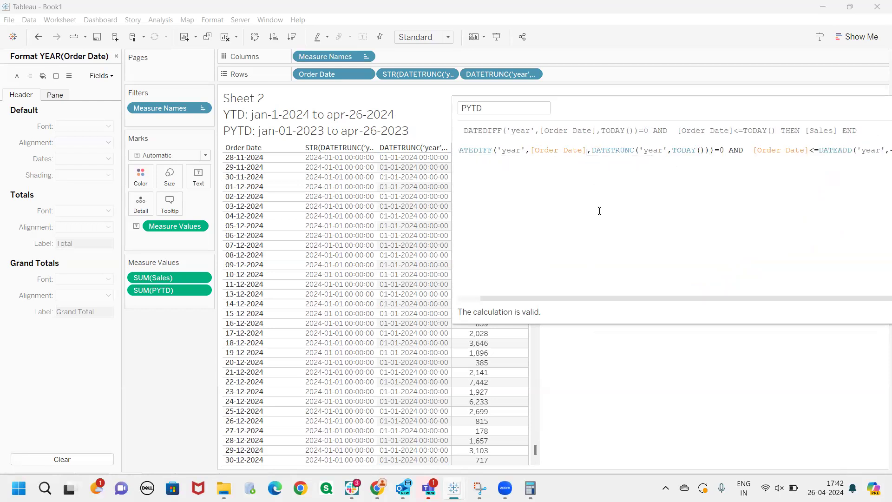
left_click_drag(616, 298, 489, 296)
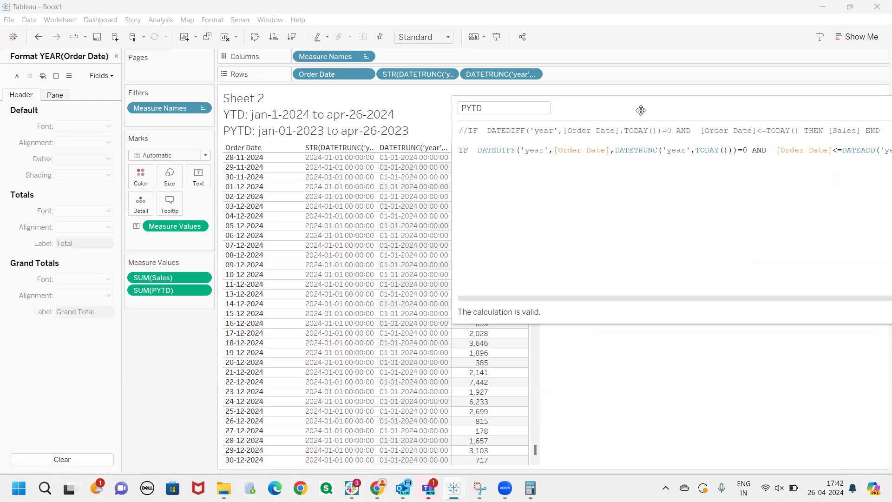
Wrap the DATEDIFF start date in the PYTD formula in a year truncation, making it DATETRUNC('year',[Order Date])
left_click_drag(641, 110, 562, 104)
left_click(579, 172)
left_click(499, 150)
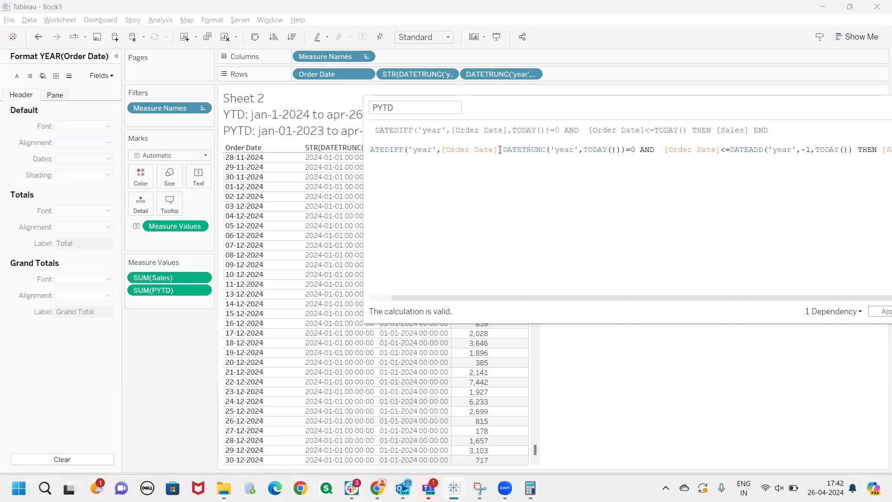
type(",")
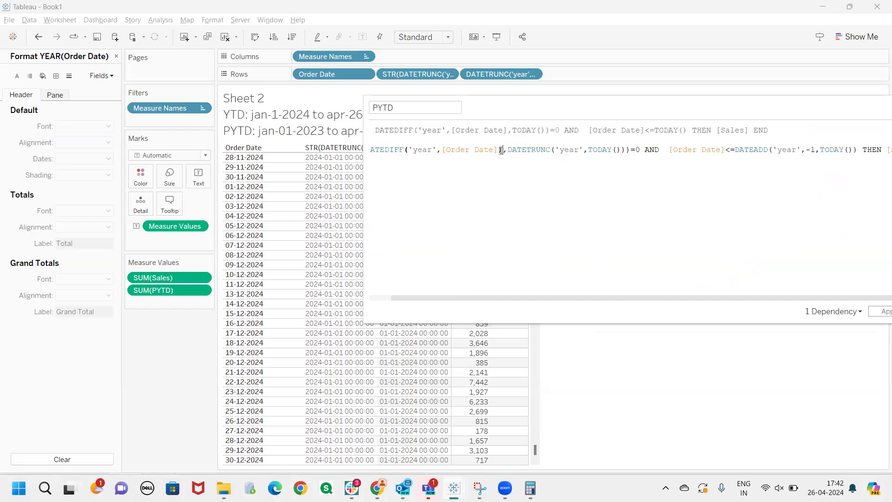
key("Left")
key("Left")
key("Left")
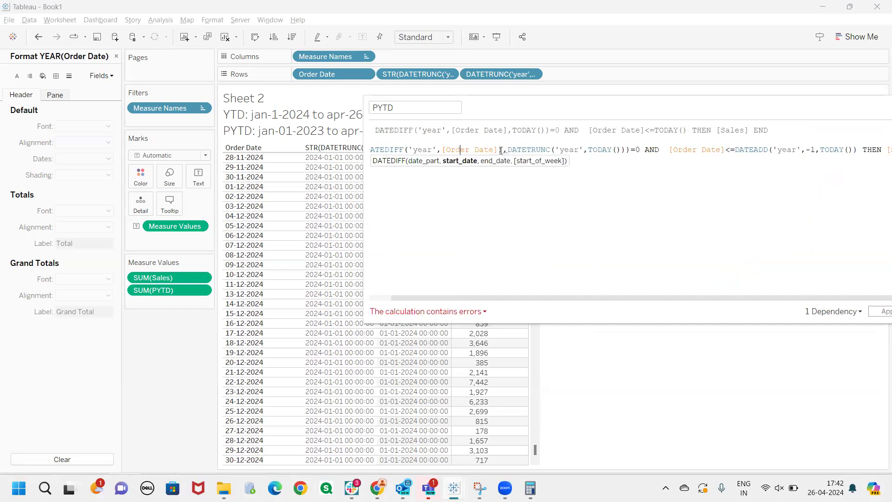
type("(")
key("Left")
type("da")
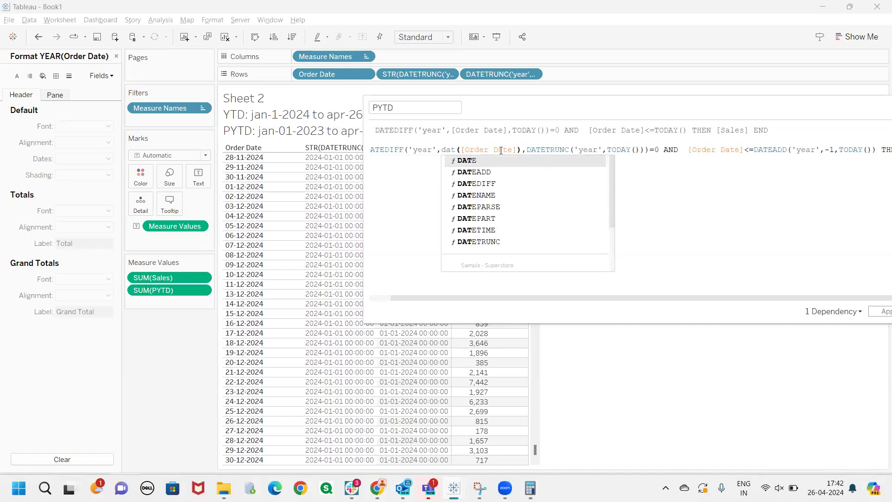
type("etrunc")
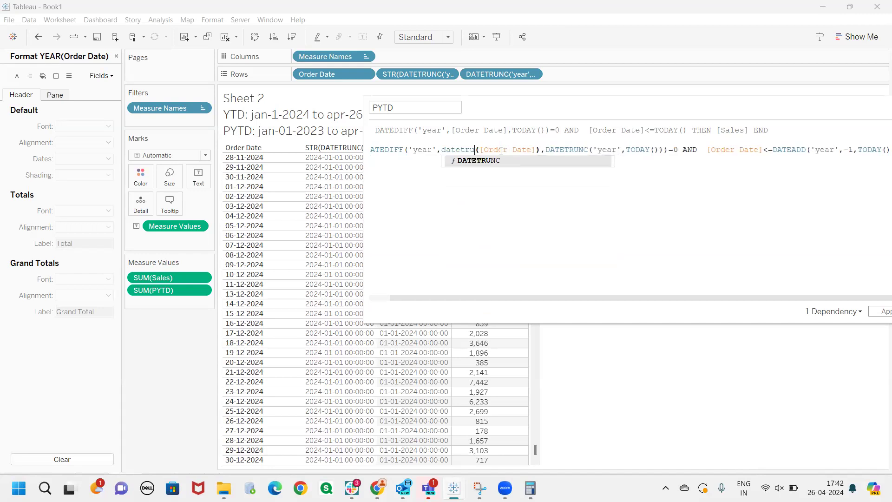
key("Return")
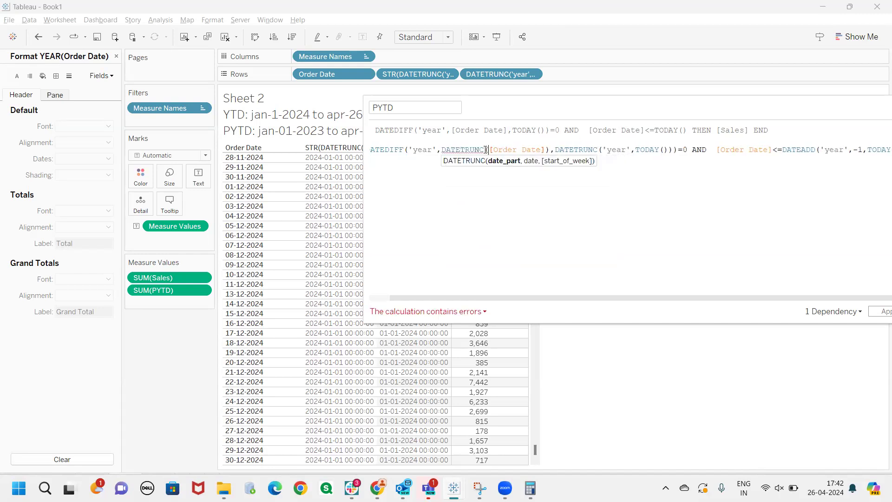
type("'',")
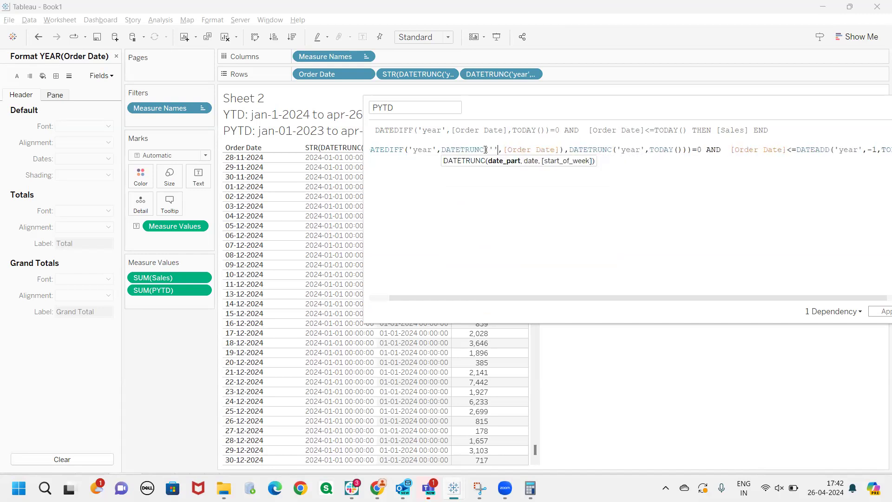
type("year")
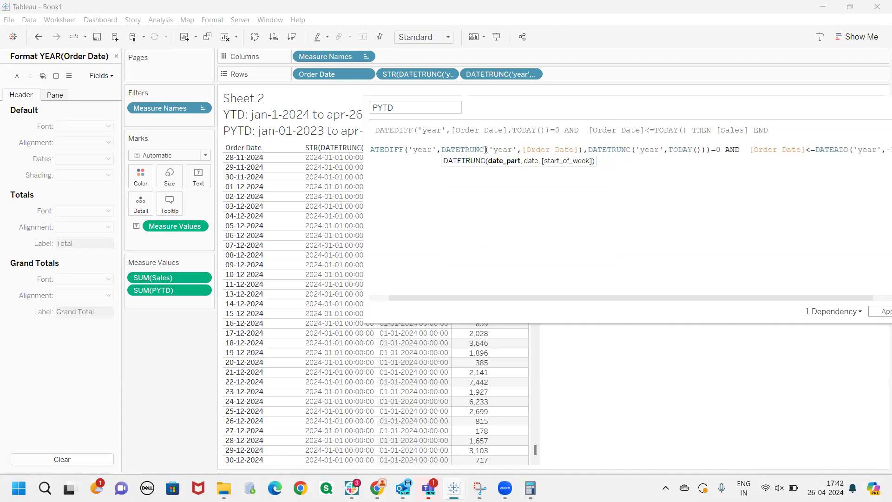
Compare the table's two truncated date columns with the year DATEDIFF condition in the PYTD formula
left_click_drag(565, 111, 590, 57)
left_click_drag(562, 243, 473, 240)
left_click_drag(546, 53, 611, 14)
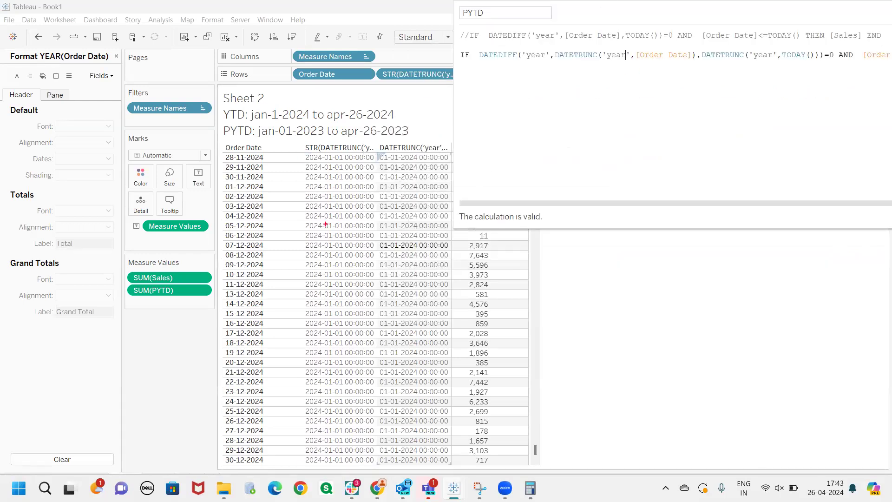
mouse_move(310, 222)
left_mouse_down()
mouse_move(399, 221)
mouse_move(363, 231)
mouse_move(378, 226)
left_mouse_up()
left_click_drag(360, 241, 389, 234)
mouse_move(453, 241)
left_mouse_down()
mouse_move(461, 260)
mouse_move(470, 253)
left_mouse_up()
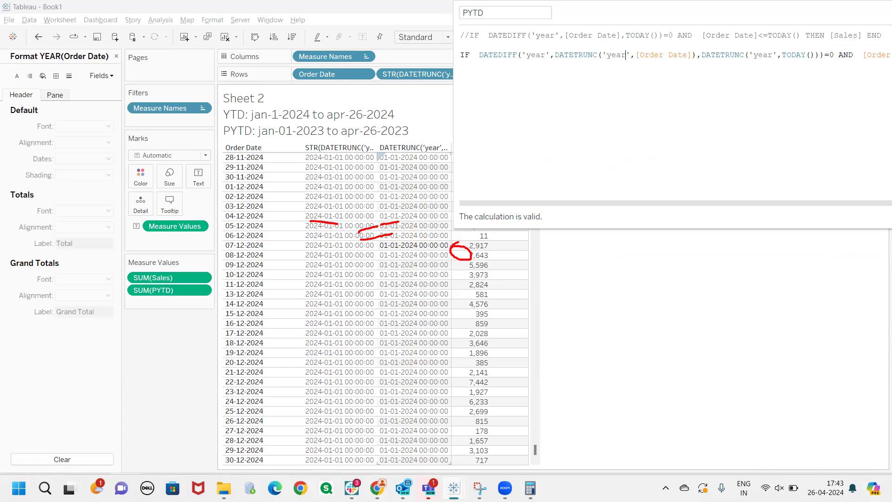
key("Escape")
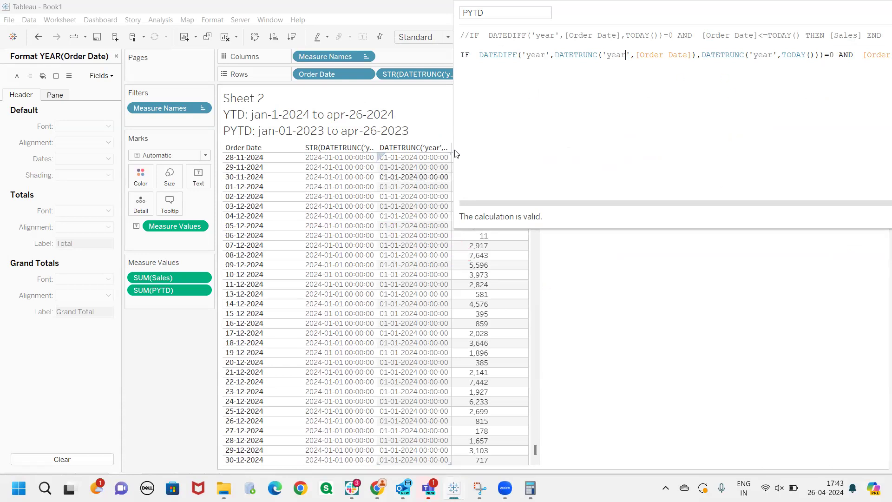
left_click_drag(609, 11, 482, 58)
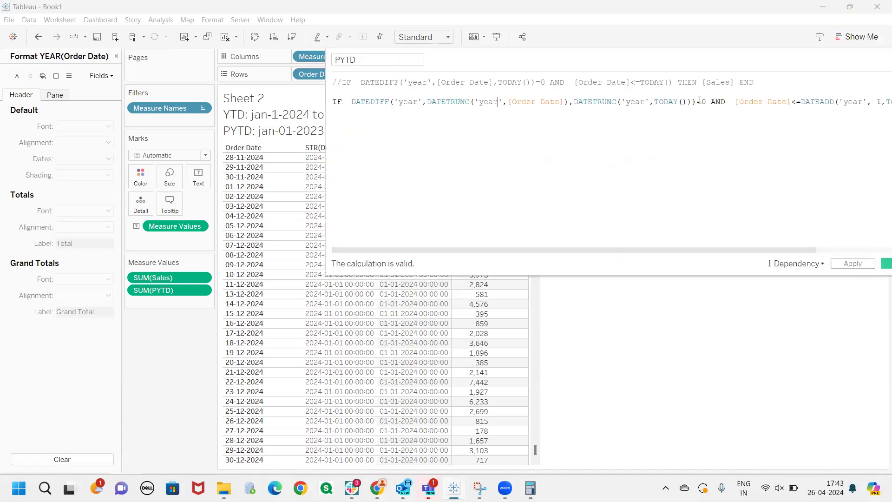
left_click_drag(710, 101, 422, 101)
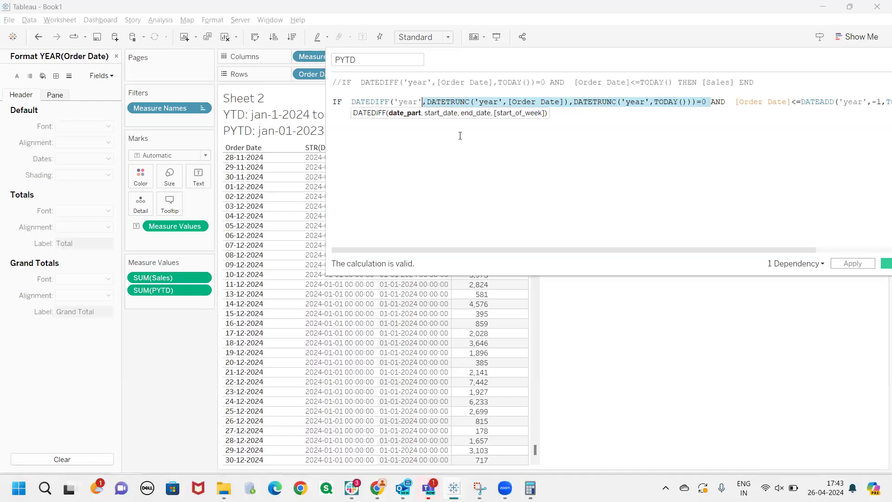
left_click(479, 137)
left_click_drag(639, 251, 492, 259)
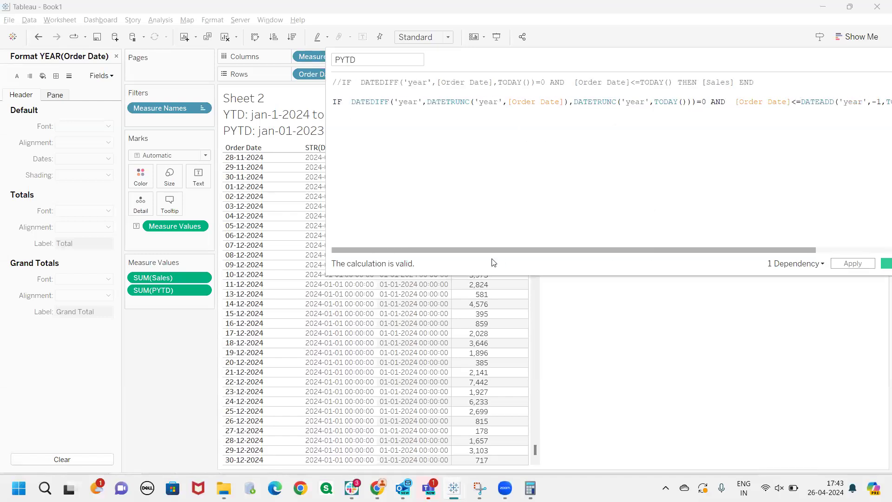
Review the DATEADD condition in the PYTD formula and copy [Order Date]<=TODAY() from the commented line
left_click_drag(607, 63, 419, 68)
left_click_drag(553, 253, 641, 253)
left_click_drag(628, 107, 439, 106)
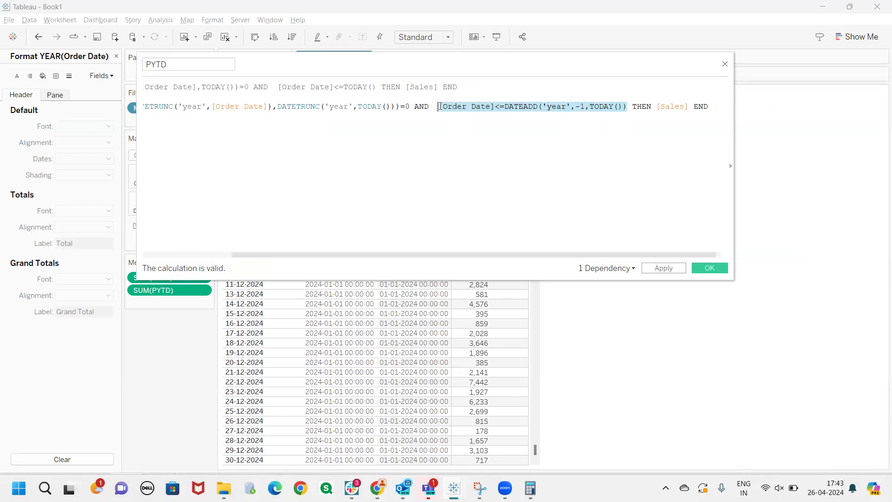
left_click(493, 157)
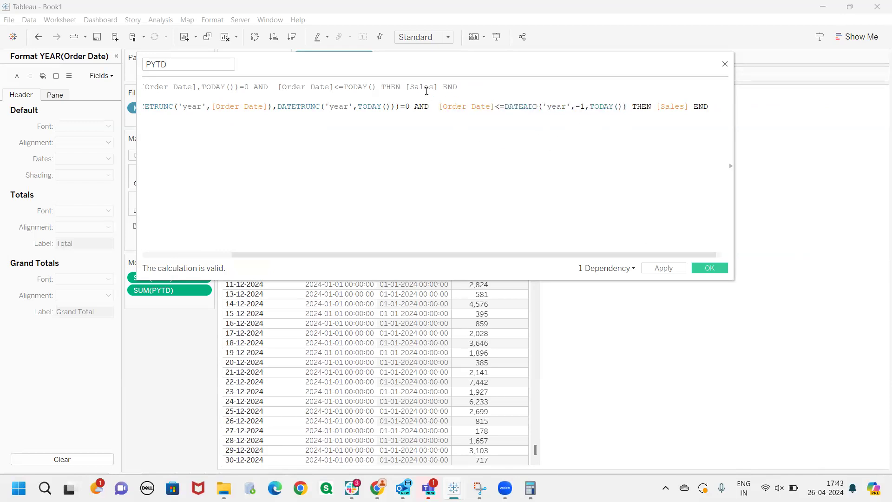
left_click_drag(376, 87, 279, 87)
key("ctrl+c")
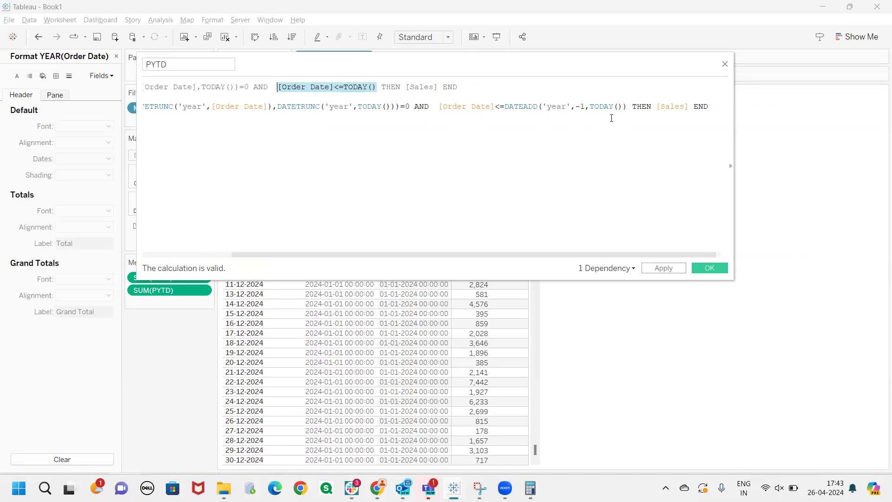
left_click_drag(622, 106, 433, 106)
key("ctrl+v")
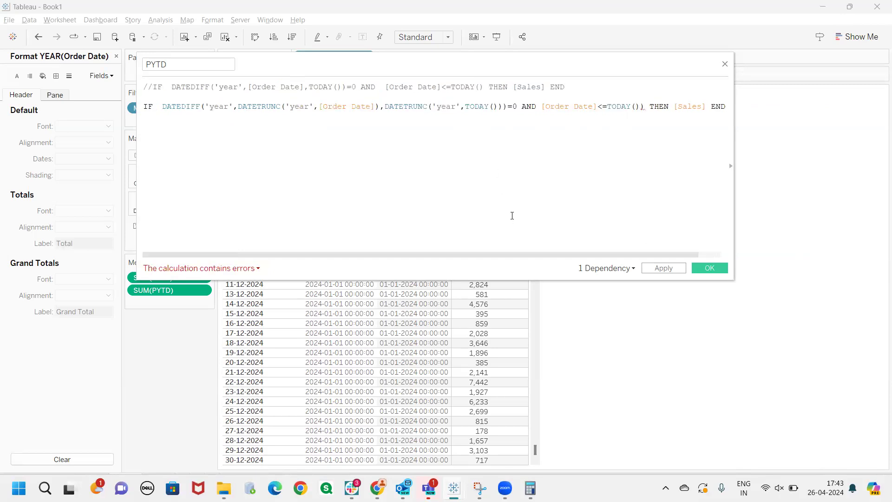
key("ctrl+z")
Replace the PYTD formula's DATEADD condition with [Order Date]<=TODAY() and apply the calculation
left_click_drag(544, 256, 587, 262)
left_click_drag(667, 107, 479, 108)
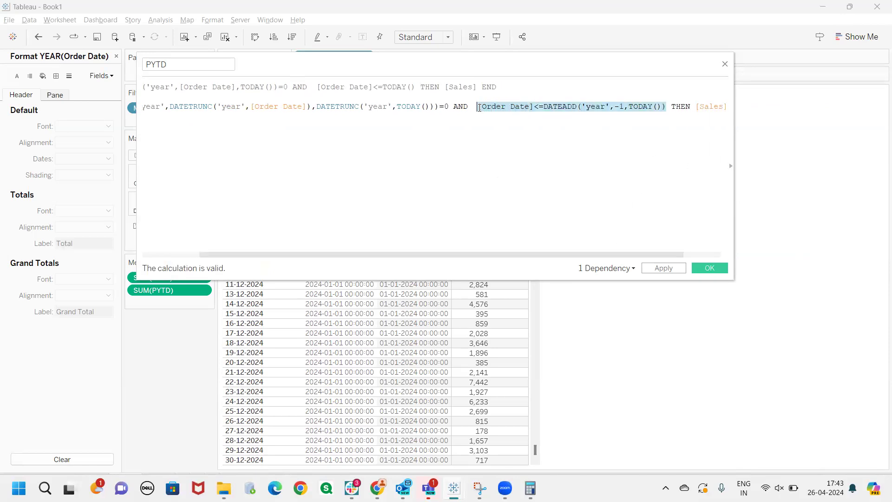
key("ctrl+v")
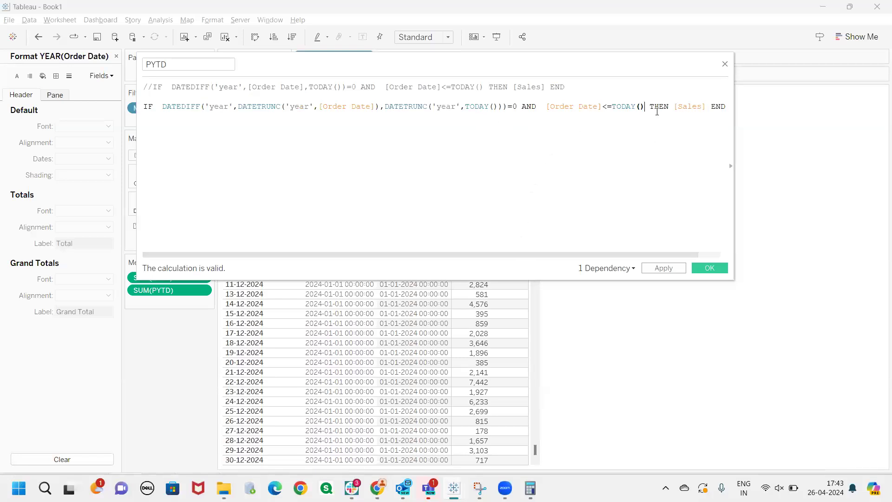
mouse_move(645, 106)
left_mouse_down()
mouse_move(553, 109)
mouse_move(543, 117)
mouse_move(571, 119)
mouse_move(564, 154)
mouse_move(562, 144)
mouse_move(583, 139)
mouse_move(570, 153)
left_mouse_up()
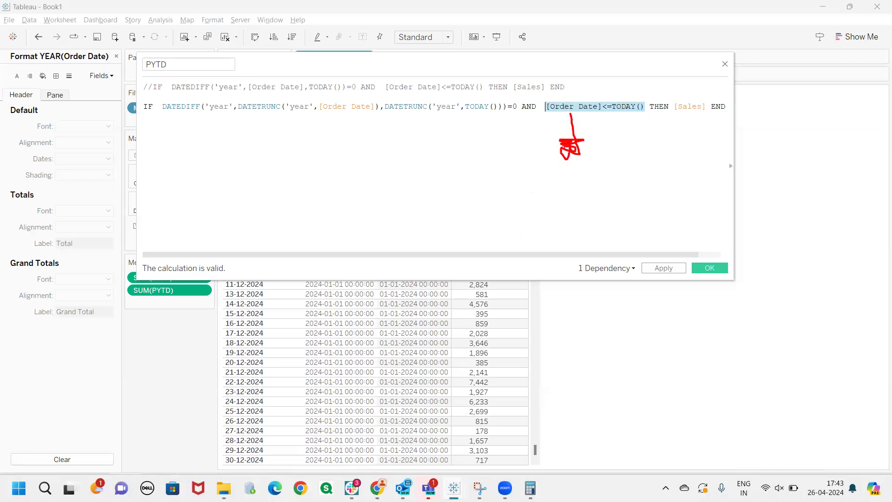
left_click(664, 268)
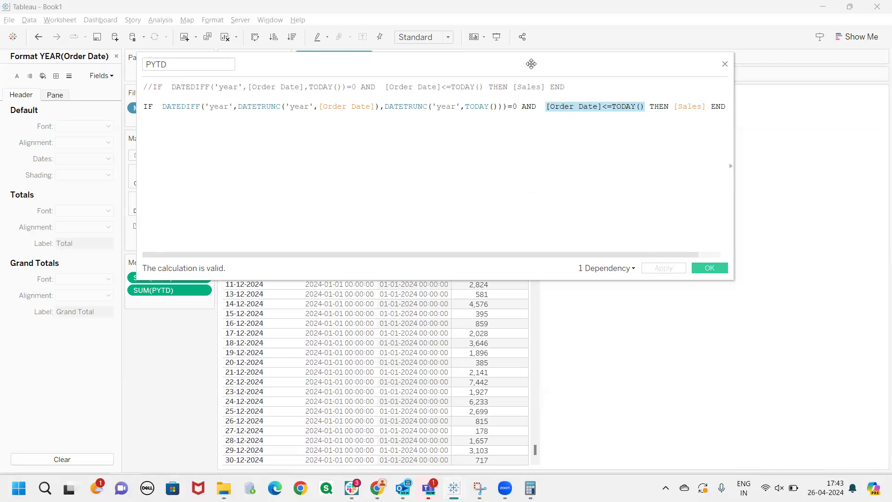
Check the PYTD values against Sales in the table for the 2024 and 2023 order dates
left_click_drag(531, 63, 876, 59)
left_click_drag(531, 453, 535, 393)
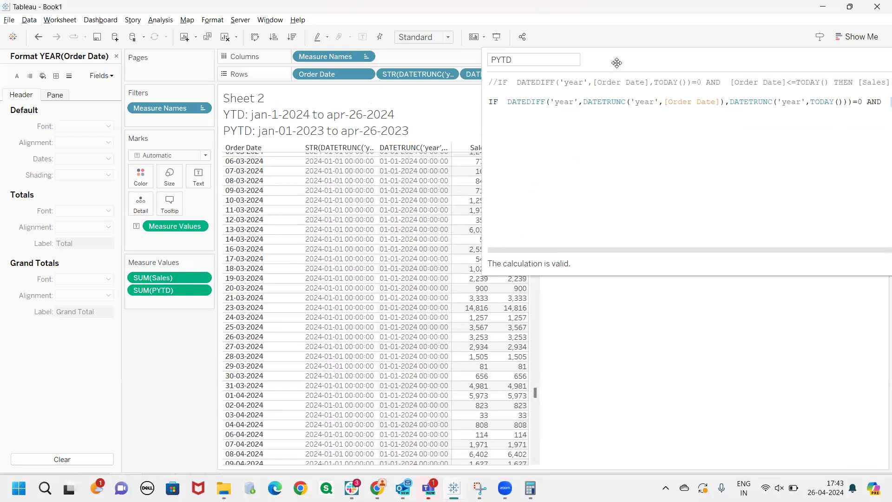
left_click_drag(617, 62, 763, 86)
left_click_drag(532, 397, 604, 350)
left_click(776, 88)
left_click_drag(776, 89, 370, 118)
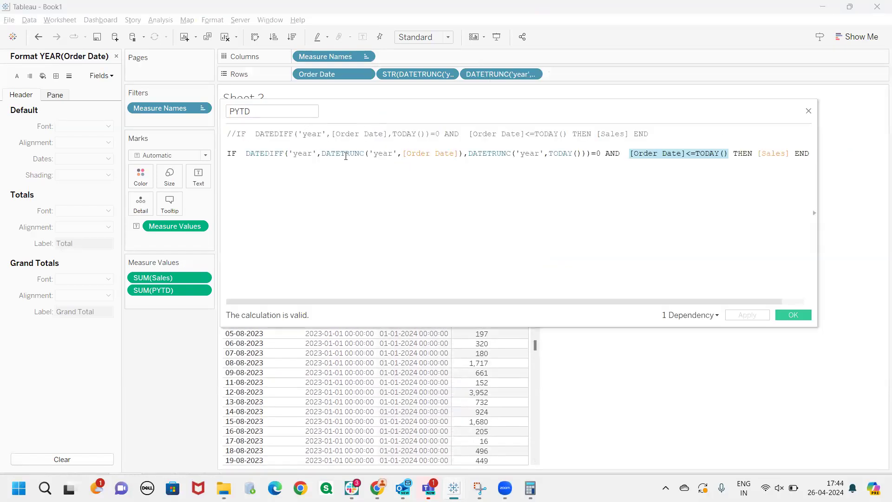
Strip the DATEDIFF('year', wrapper and its =0 comparison from the PYTD formula, keeping the two DATETRUNC expressions
left_click(418, 268)
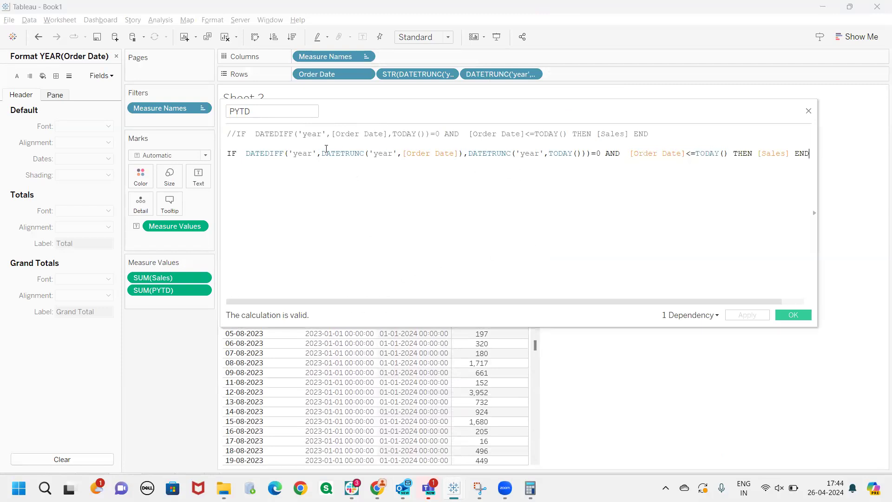
left_click_drag(248, 153, 577, 160)
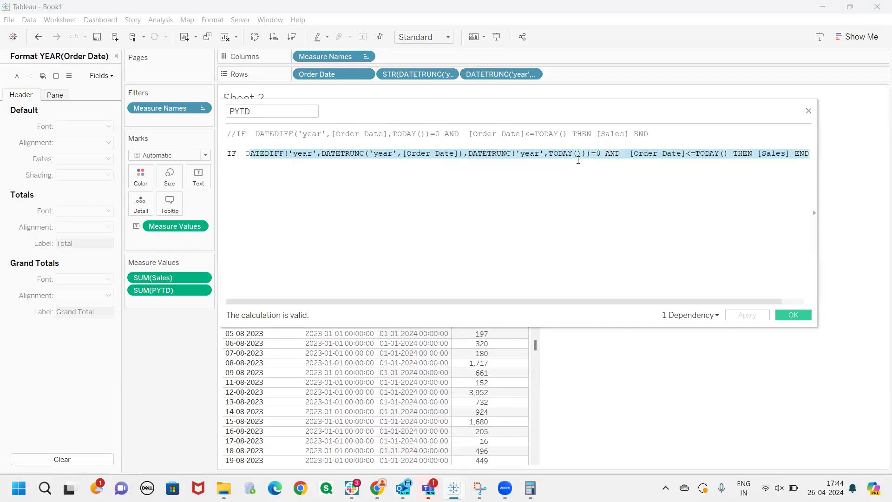
left_click(598, 154)
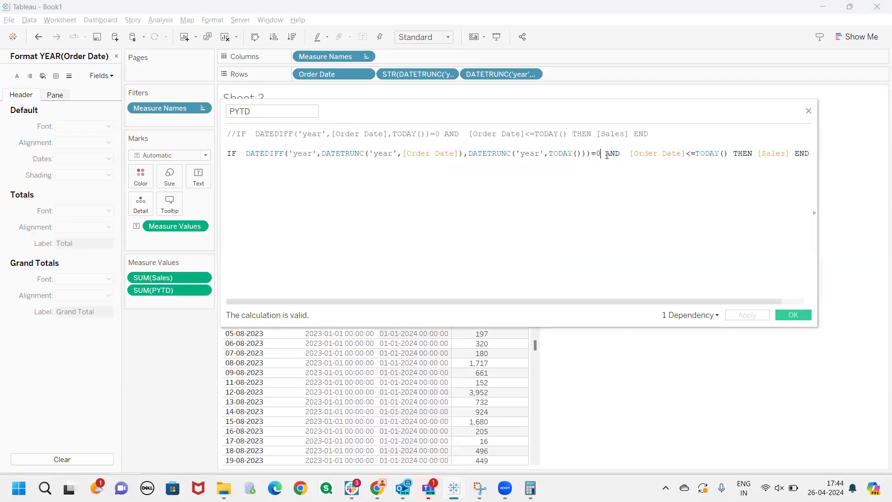
key("BackSpace")
key("BackSpace")
key("BackSpace")
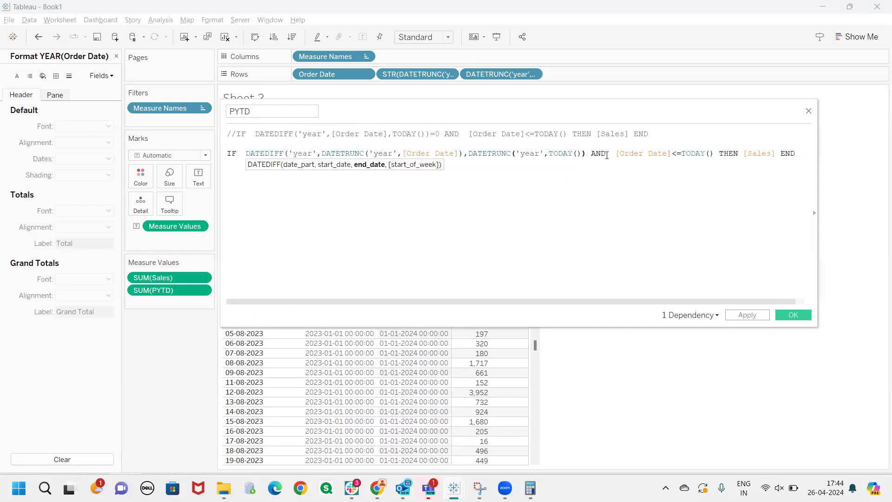
left_click_drag(402, 154, 250, 154)
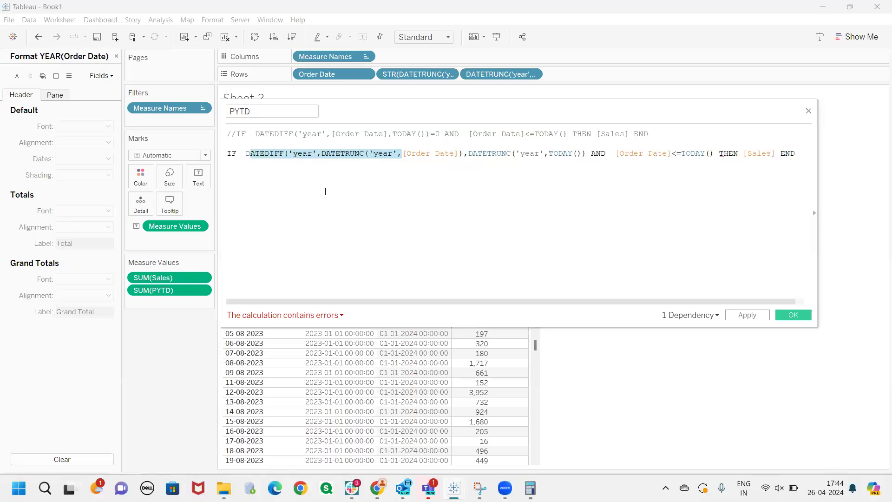
left_click(321, 154)
left_click(246, 154, "shift")
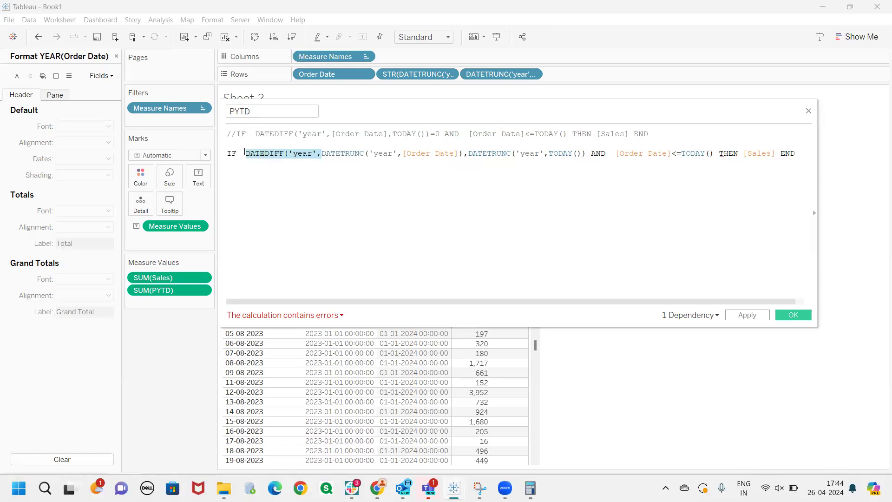
key("BackSpace")
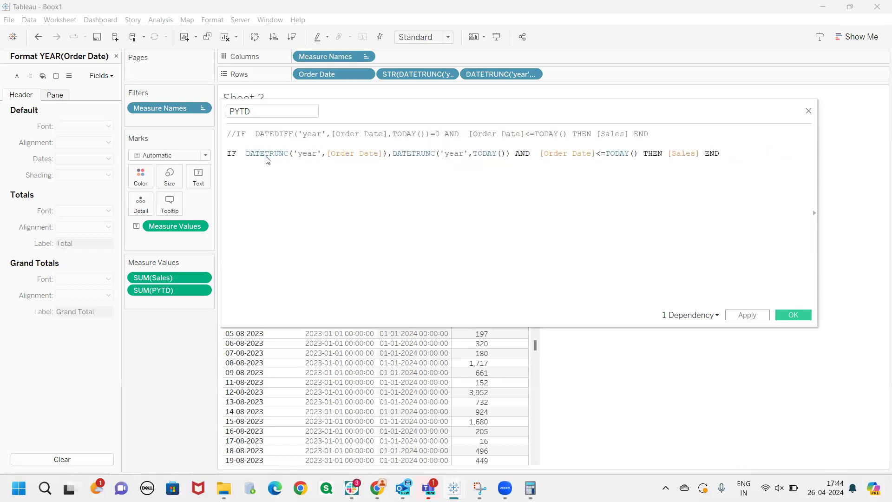
Put = between the two DATETRUNC expressions in the PYTD formula and apply the calculation
left_click(394, 155)
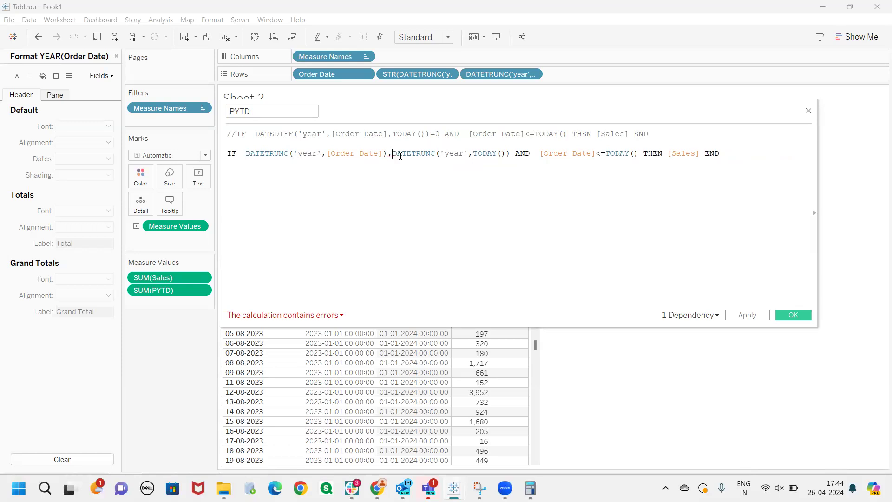
key("BackSpace")
type("=")
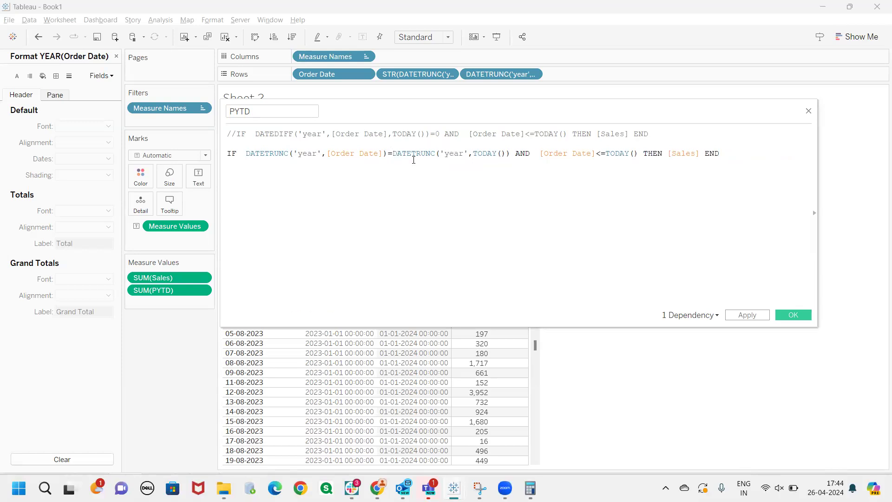
left_click_drag(510, 153, 260, 154)
left_click_drag(638, 159, 534, 160)
left_click(582, 166)
left_click(734, 315)
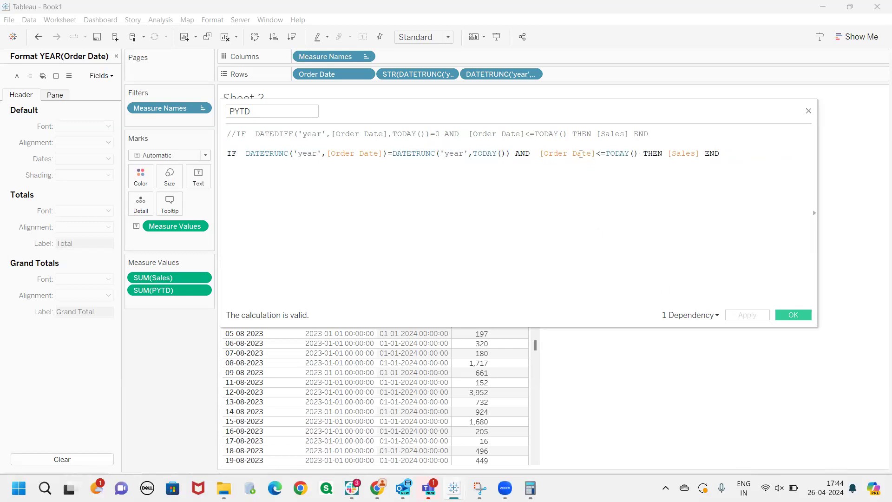
Examine the DATETRUNC expressions for Order Date and TODAY() against the YTD and PYTD date ranges in the sheet title
left_click_drag(550, 107, 572, 119)
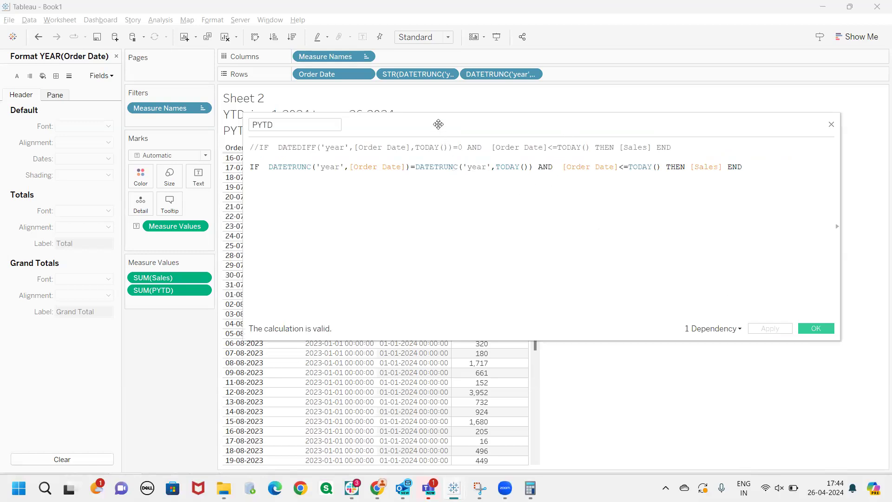
left_click_drag(438, 133, 448, 159)
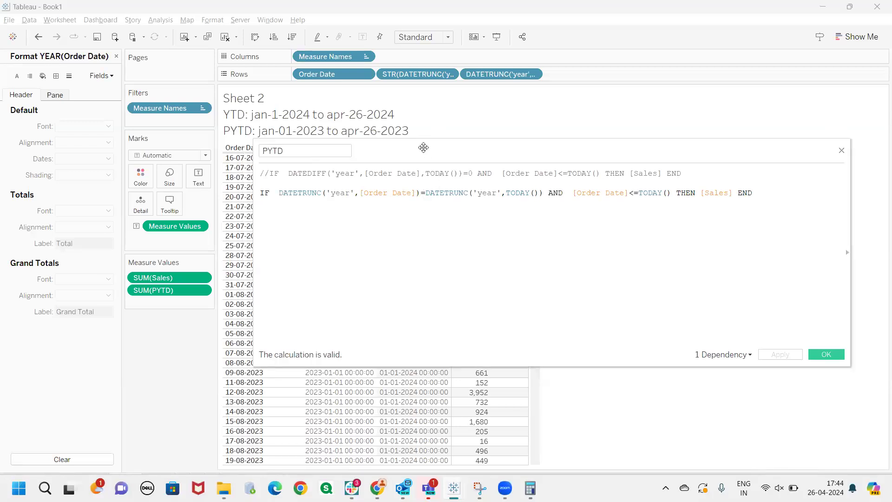
left_click_drag(415, 192, 361, 194)
left_click(387, 230)
left_click_drag(419, 193, 275, 193)
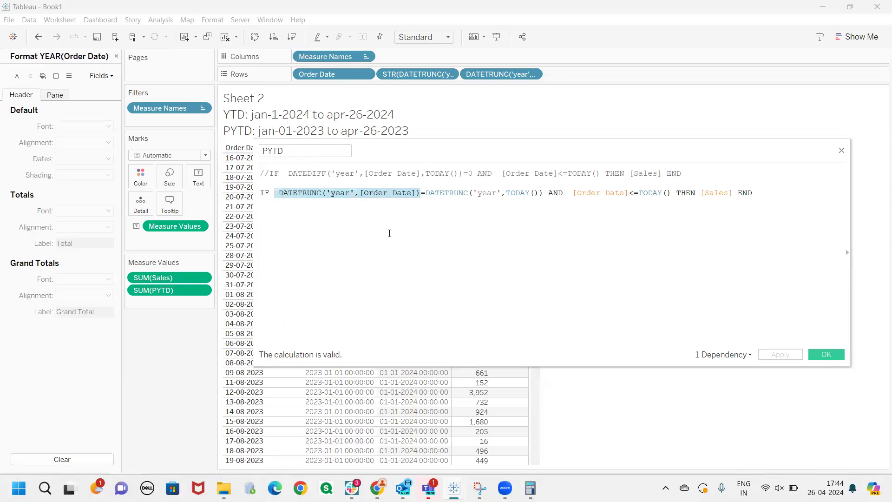
left_click(389, 233)
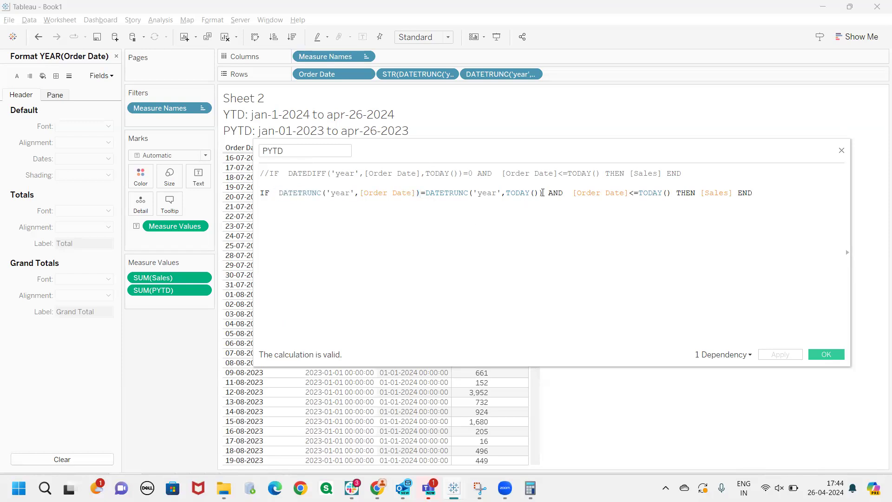
left_click_drag(542, 192, 426, 191)
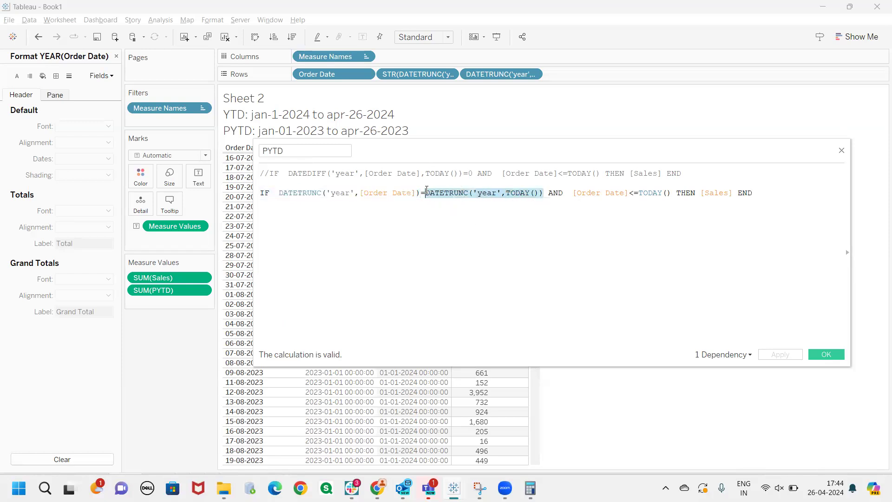
left_click(476, 213)
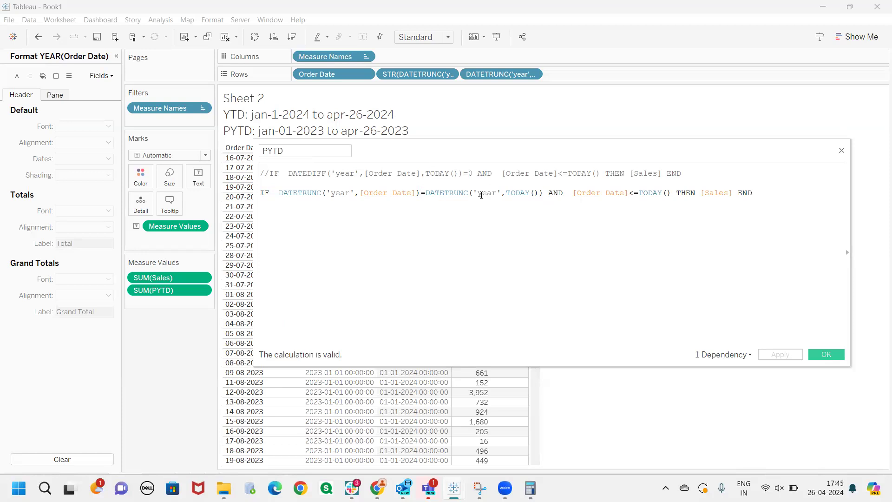
Shift the year condition back one year by replacing TODAY() inside the second DATETRUNC with DATEADD('year',-1,TODAY())
left_click(539, 195)
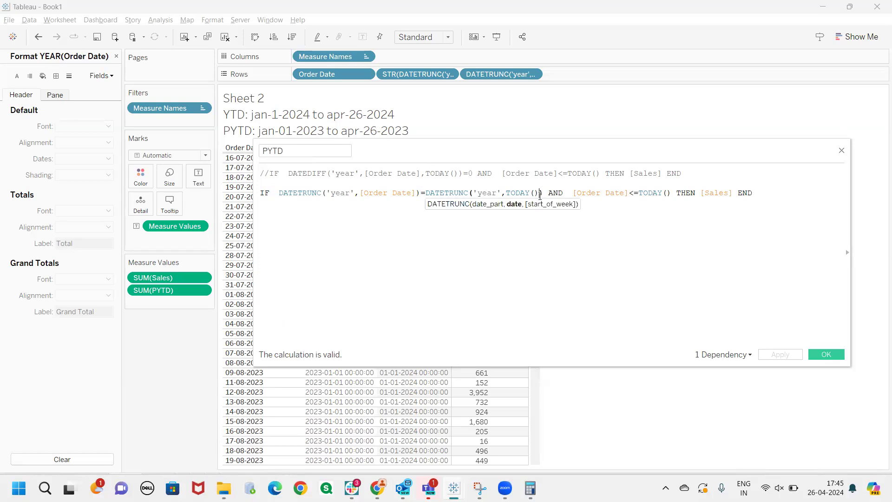
type(")")
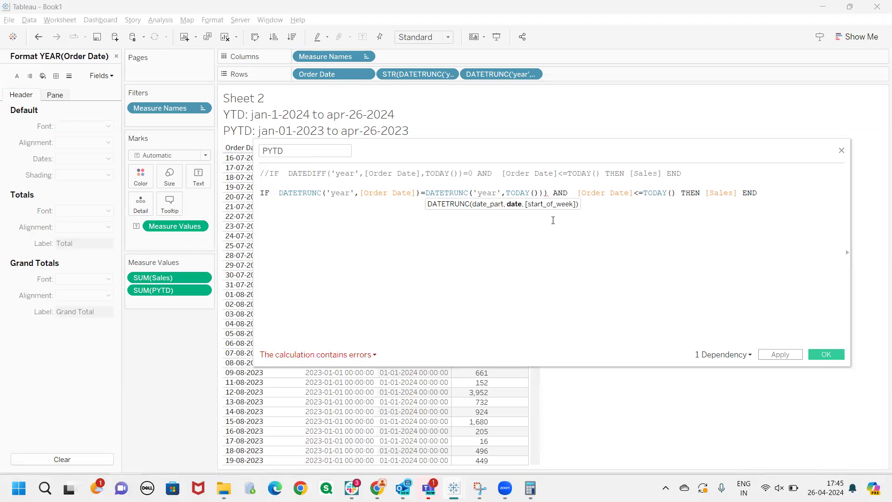
type("(")
key("Left")
type("date")
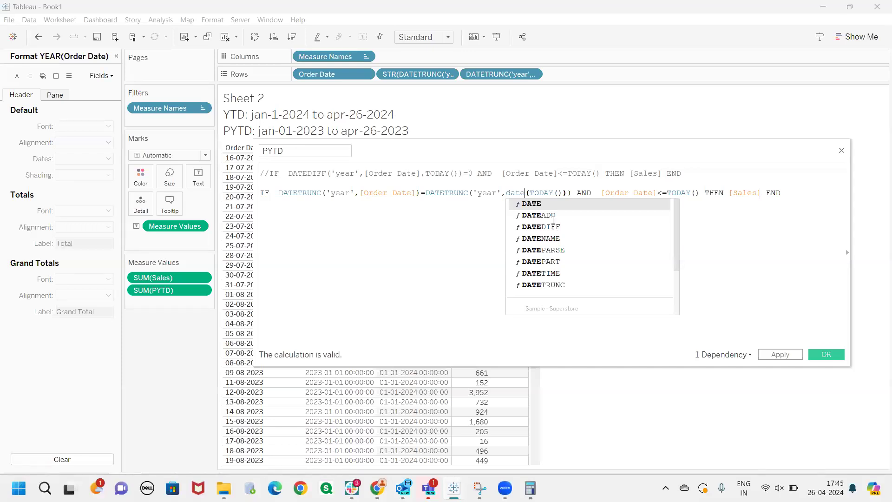
type("ad")
key("Return")
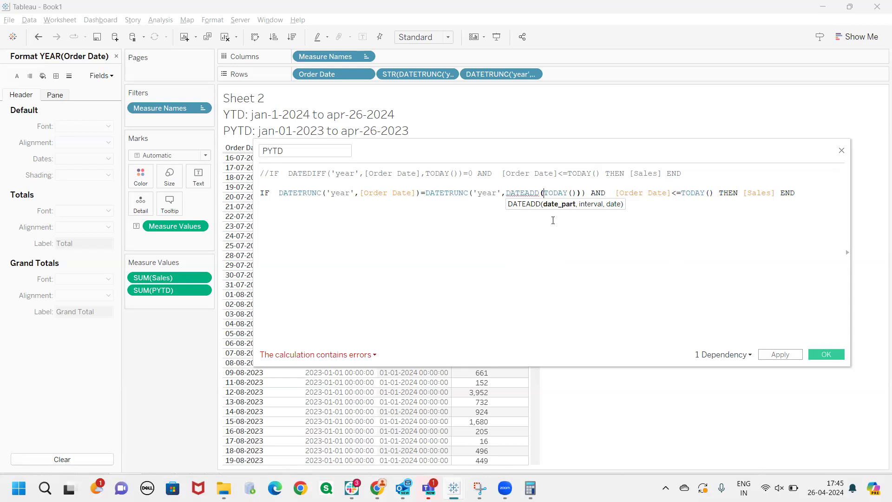
type(",")
key("Left")
type("''")
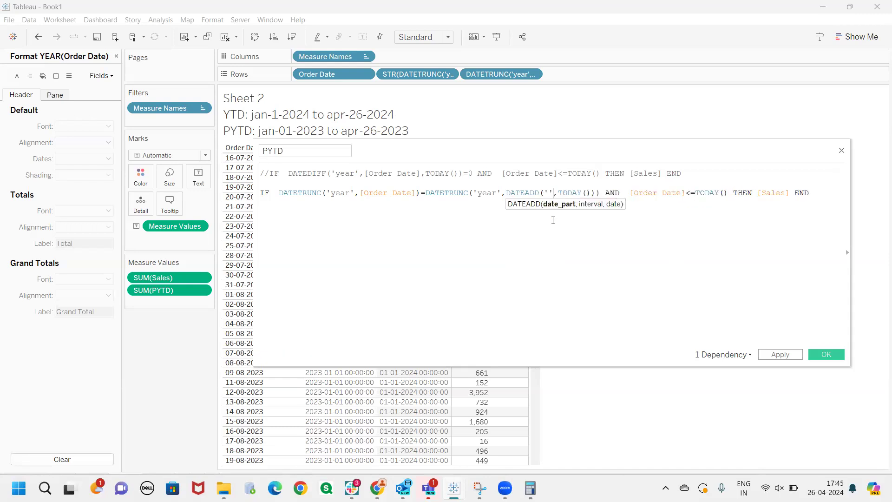
type("year")
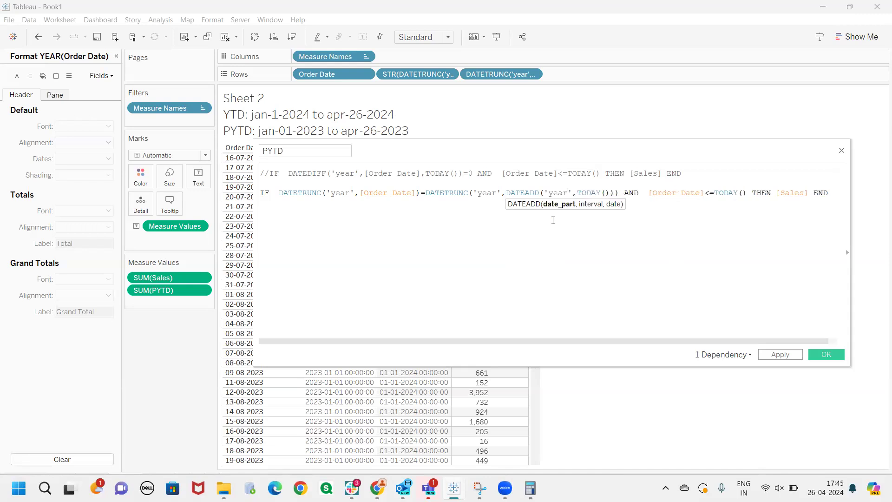
type(",-1,")
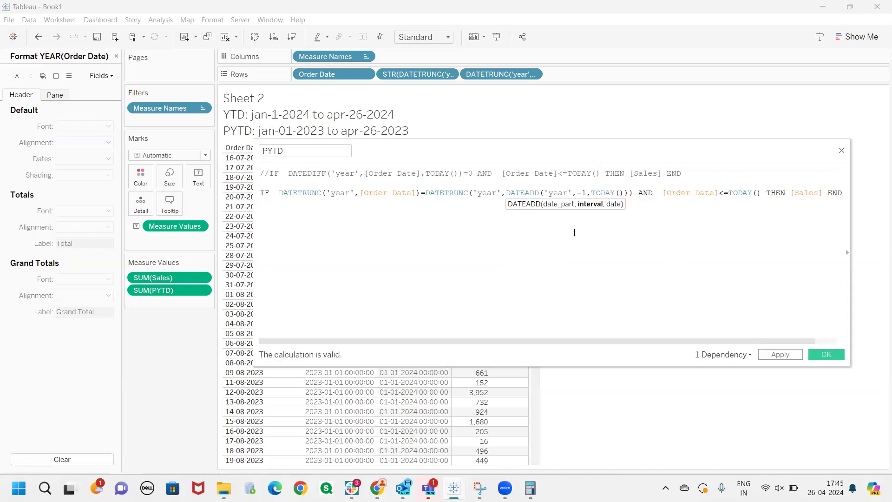
Review the DATEADD arguments and how the surrounding DATETRUNC forms the PYTD formula's year condition
left_click_drag(624, 193, 586, 193)
double_click(583, 192)
left_click_drag(586, 192, 577, 193)
left_click(615, 192)
left_click_drag(614, 193, 506, 194)
left_click(601, 226)
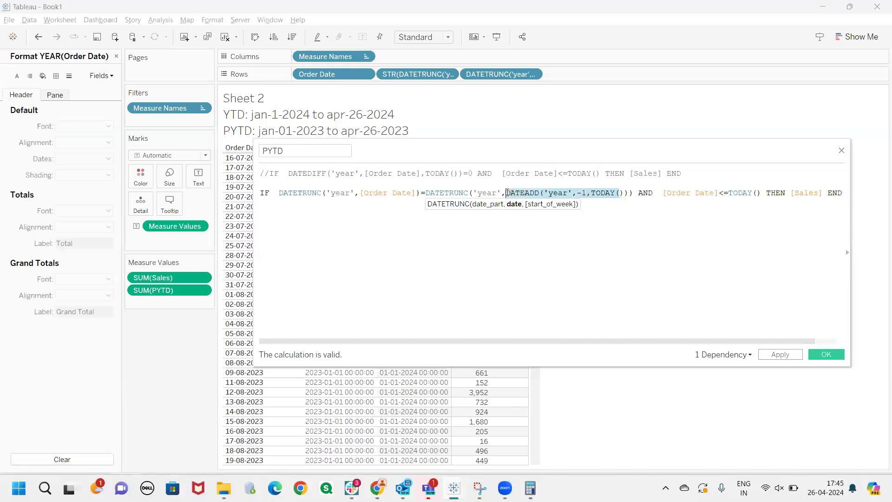
double_click(478, 192)
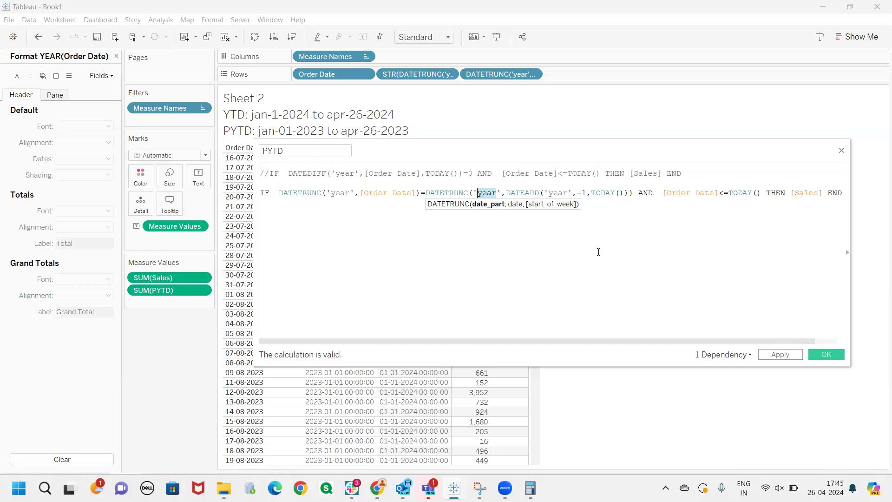
left_click_drag(634, 193, 281, 193)
Enlarge the PYTD calculation editor and review the DATETRUNC expression that contains the one-year shift
left_click_drag(448, 157, 182, 130)
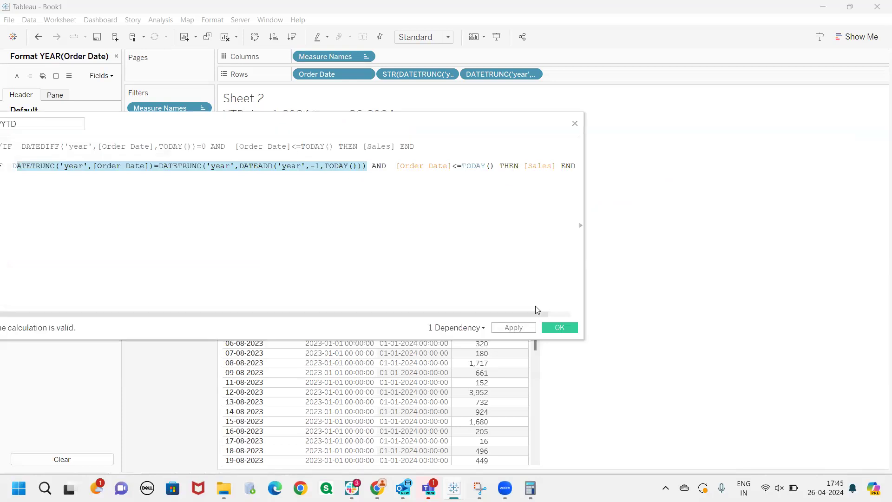
left_click_drag(579, 342, 773, 385)
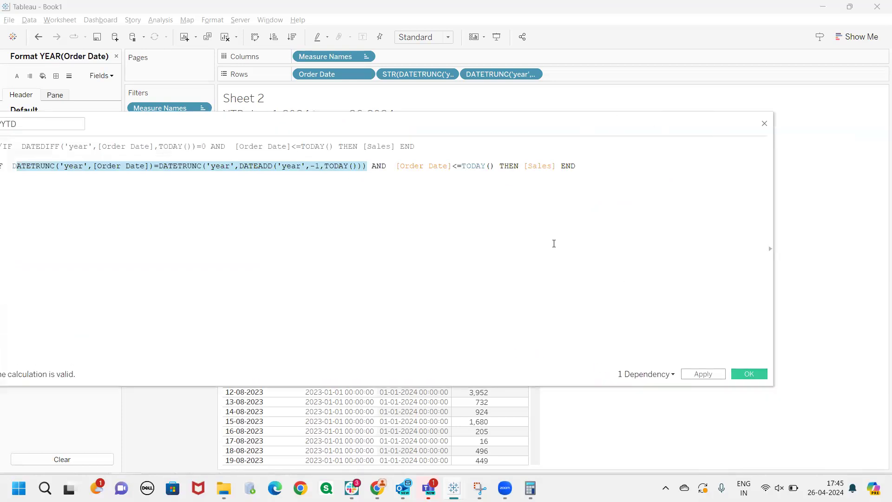
left_click(525, 213)
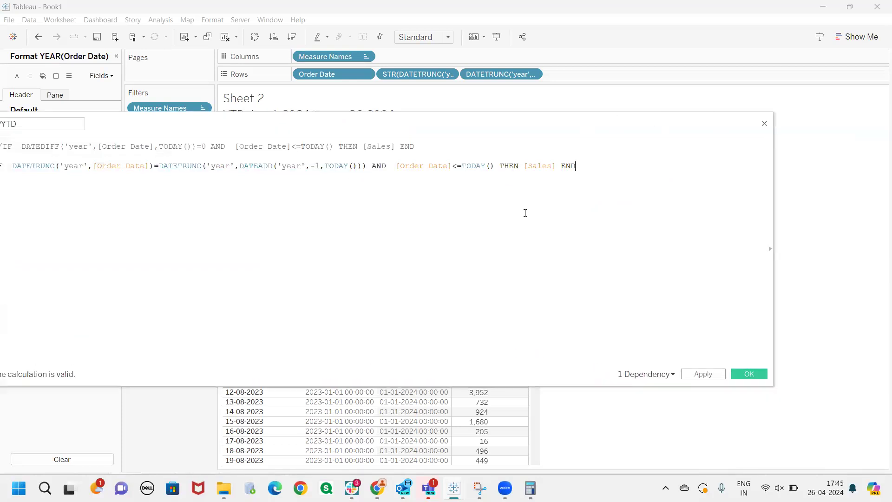
left_click(491, 167)
left_click_drag(362, 167, 159, 166)
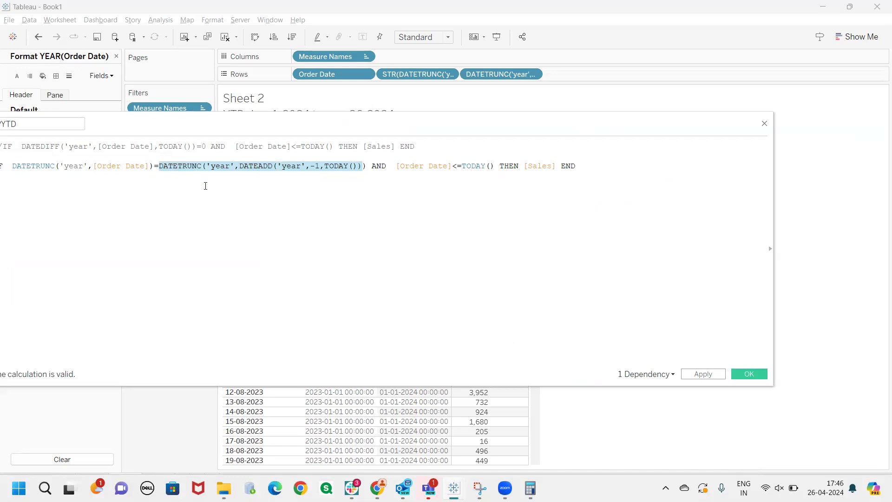
left_click_drag(368, 167, 171, 166)
left_click(209, 206)
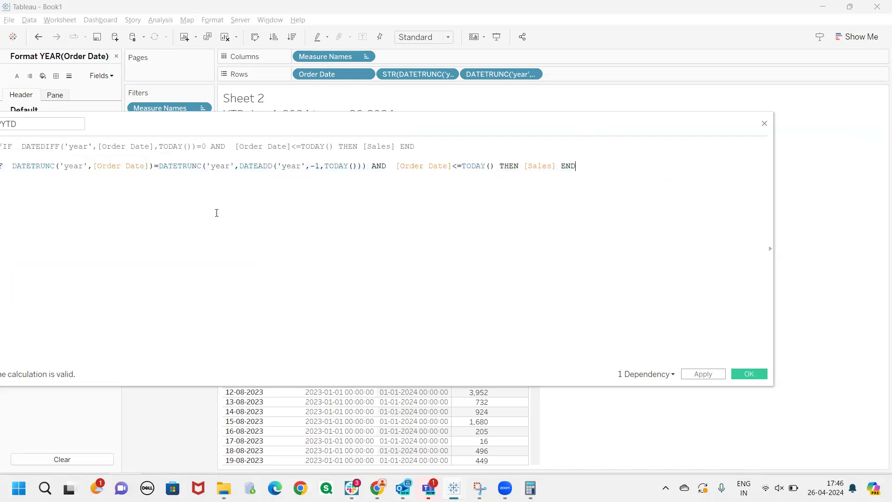
Change the second PYTD condition to [Order Date]<=DATEADD('year',-1,TODAY()), apply the calculation, and uncover the sheet title's date ranges
left_click_drag(240, 171, 363, 168)
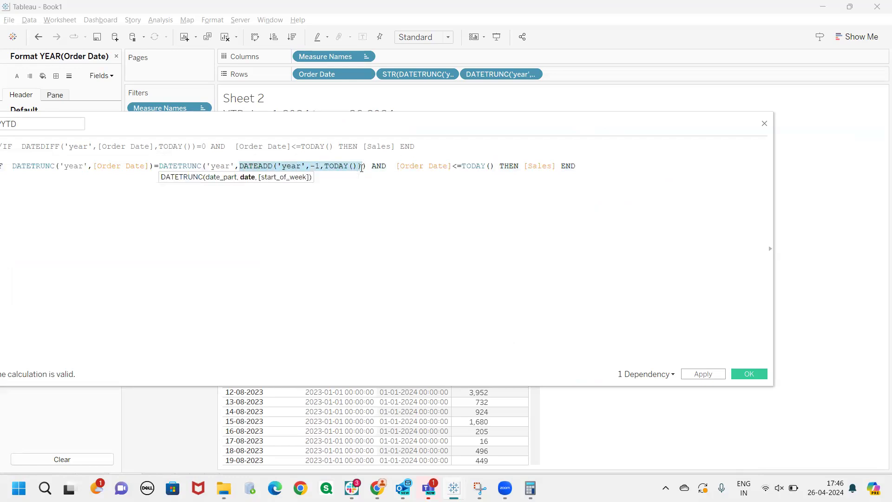
key("ctrl+c")
left_click_drag(494, 170, 460, 170)
key("ctrl+v")
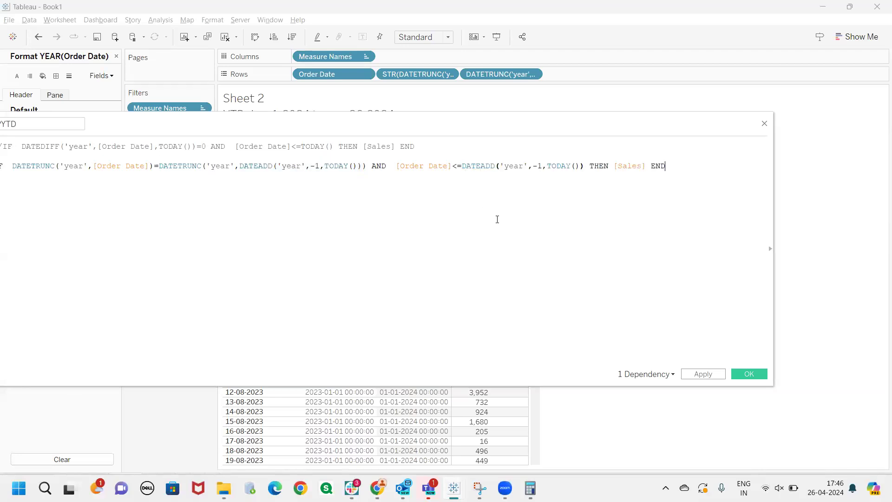
left_click_drag(486, 130, 575, 140)
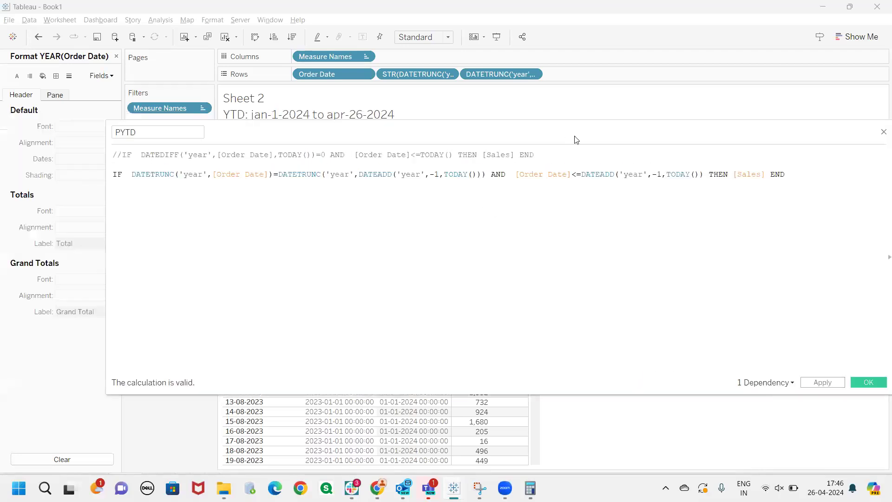
left_click(480, 208)
left_click(827, 381)
left_click_drag(539, 130, 606, 147)
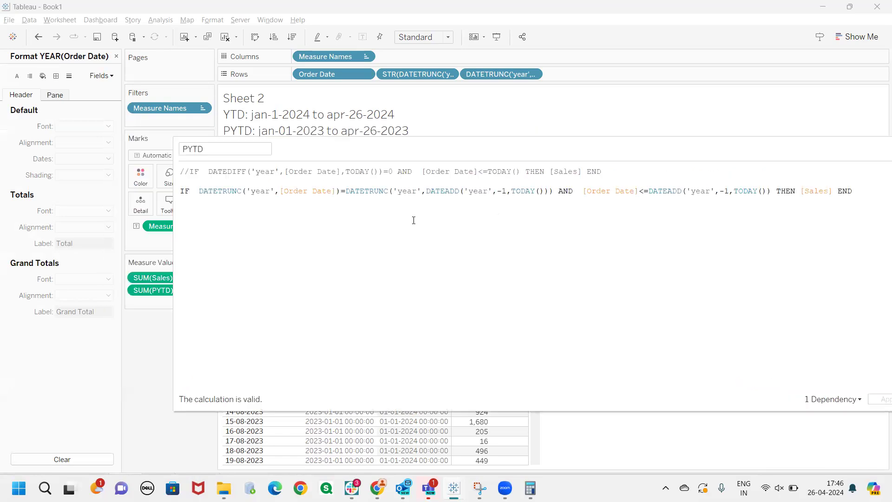
left_click(303, 288)
left_click_drag(450, 149, 428, 155)
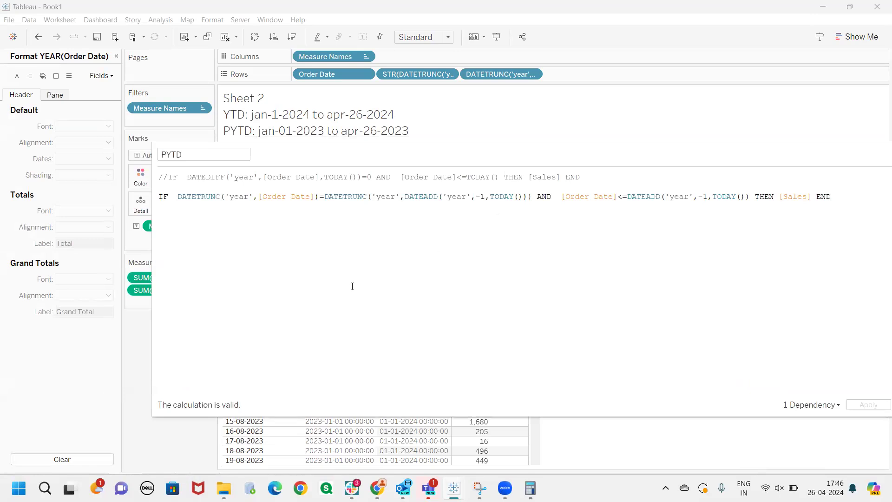
Try 'month' as the date part of the first DATETRUNC in the PYTD calculation
mouse_move(377, 487)
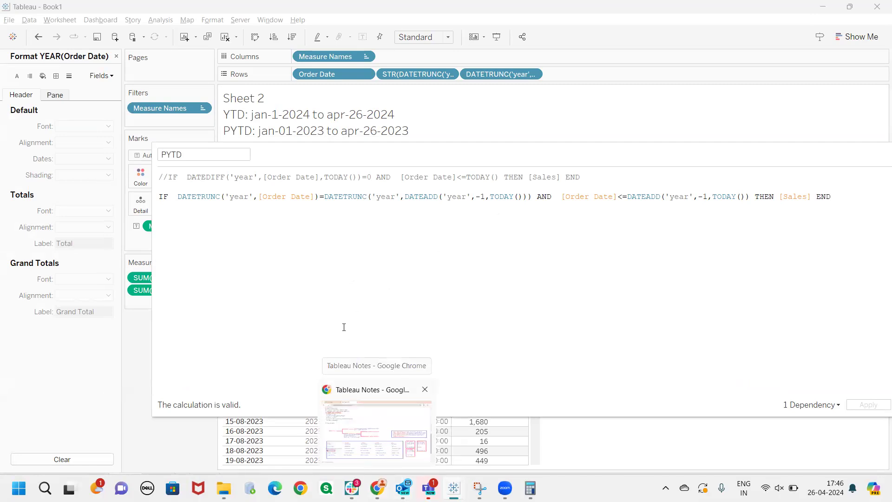
double_click(234, 197)
type("month")
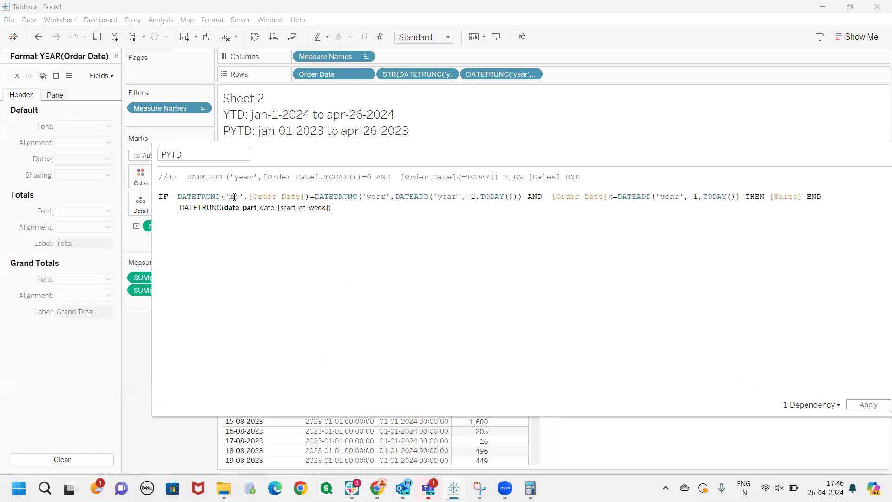
left_click(274, 237)
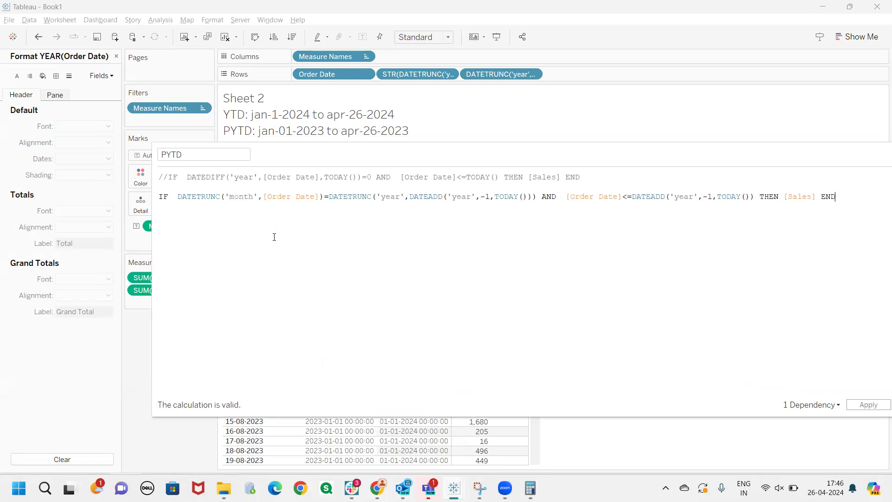
Review the 'month' date part and the [Order Date] argument inside the first DATETRUNC
double_click(301, 197)
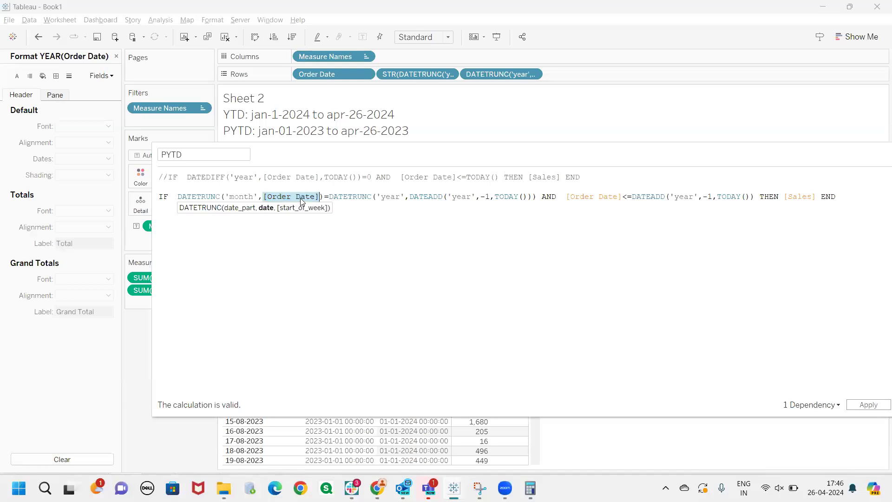
left_click(277, 235)
left_click_drag(300, 199, 268, 198)
double_click(237, 197)
left_click_drag(325, 198, 177, 196)
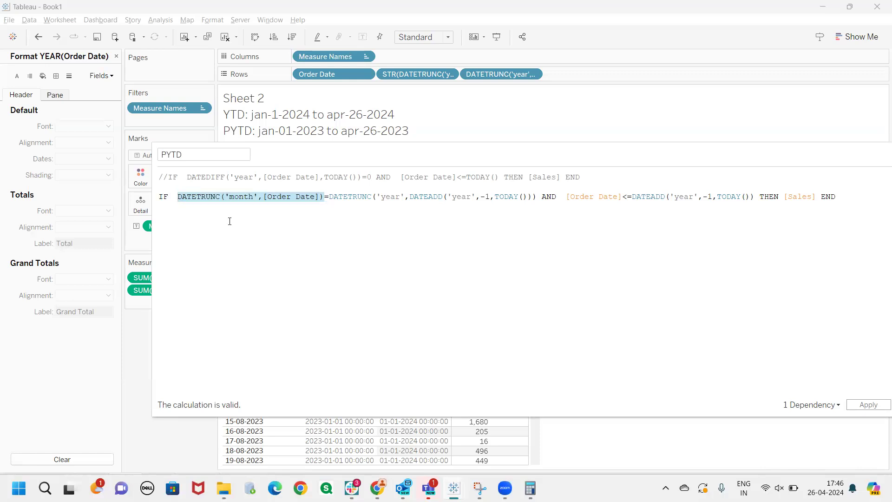
left_click(260, 220)
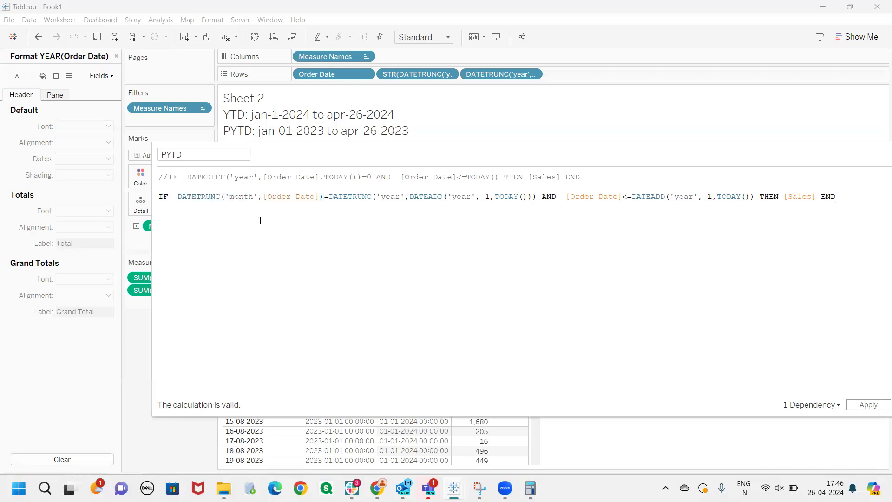
left_click_drag(315, 197, 269, 198)
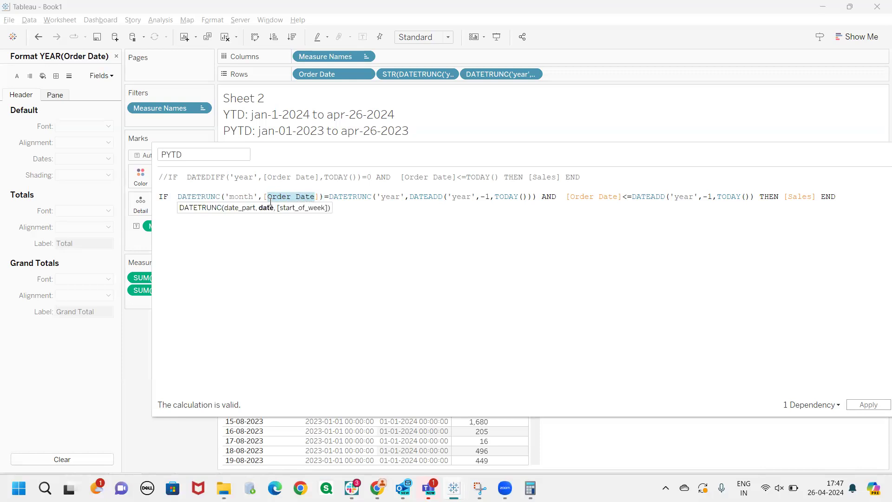
left_click_drag(255, 196, 231, 197)
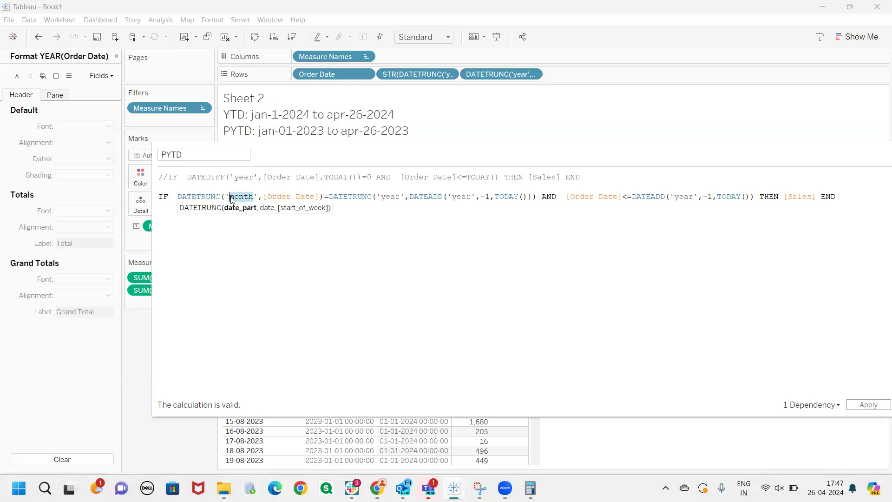
left_click(290, 259)
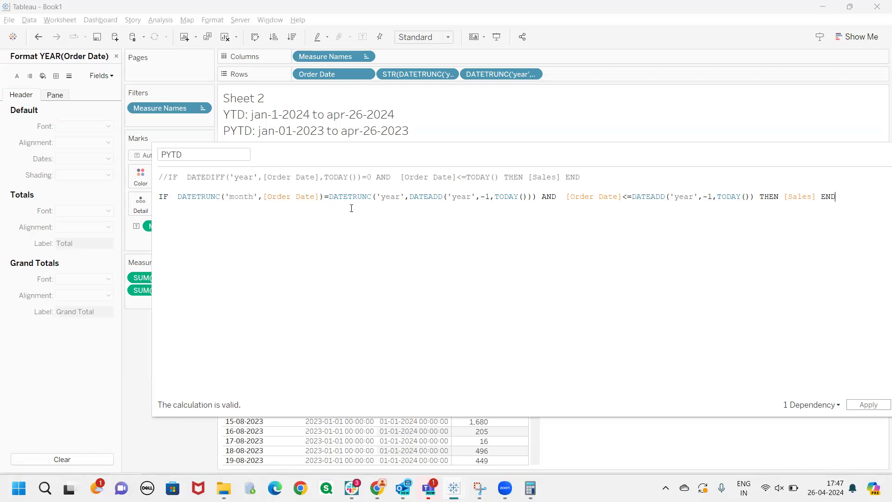
Try 'month' in the second DATETRUNC with plain TODAY() as its date, removing the one-year DATEADD shift and its extra parenthesis
double_click(394, 195)
type("month")
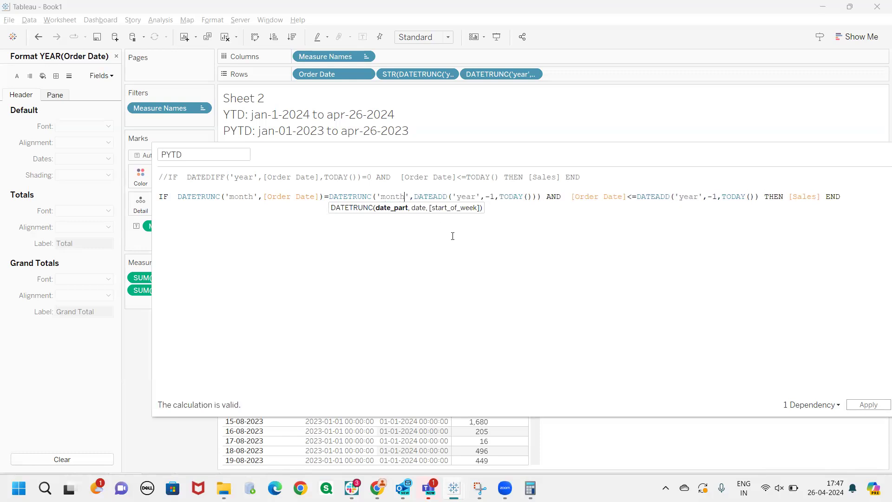
left_click(512, 220)
left_click(540, 198)
key("BackSpace")
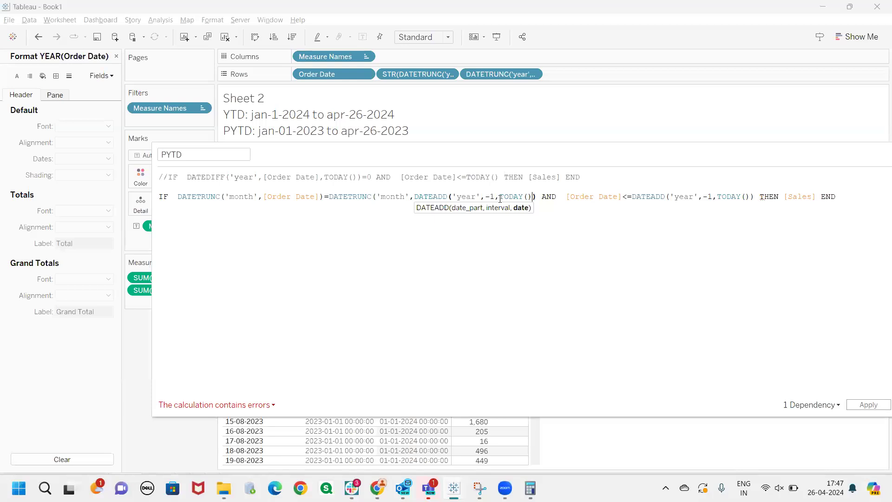
left_click_drag(502, 197, 414, 195)
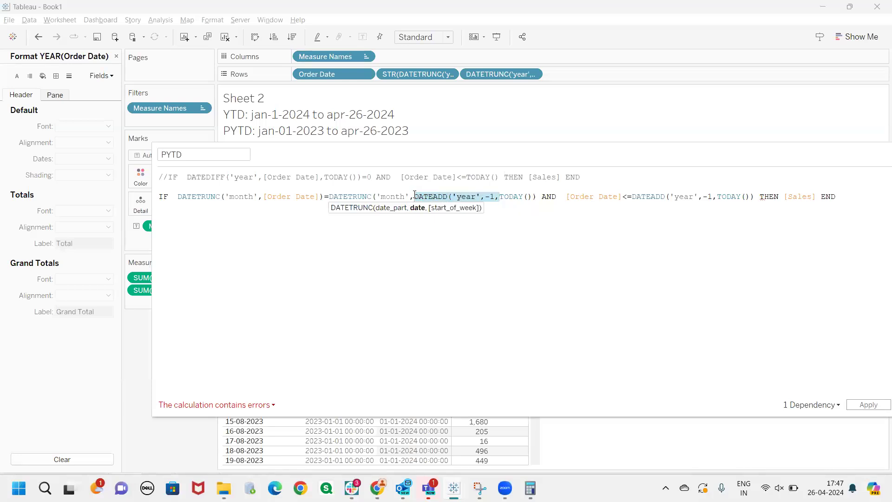
key("BackSpace")
left_click(416, 241)
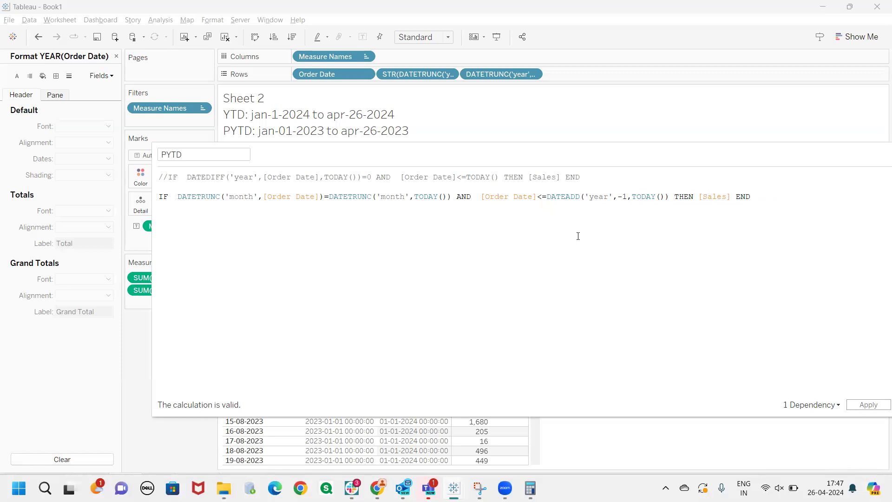
Undo the month edits to restore the year-based PYTD formula
key("ctrl+v")
key("ctrl+z")
key("ctrl+z")
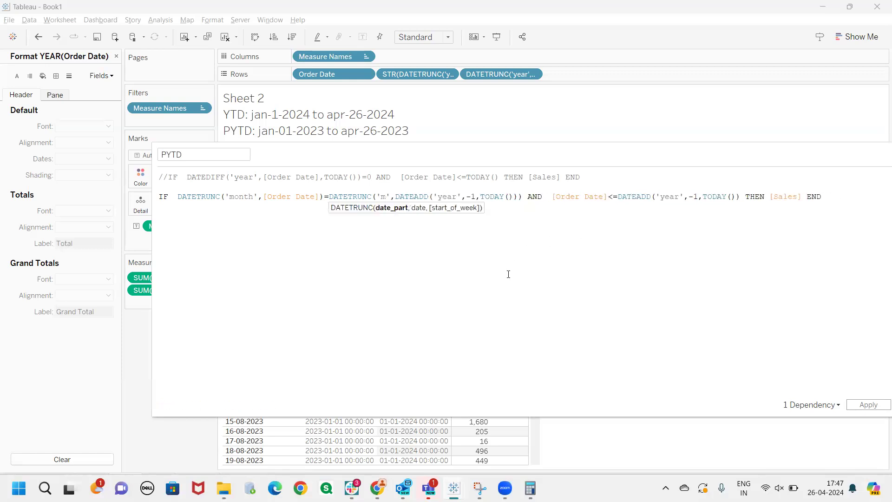
key("BackSpace")
type("year")
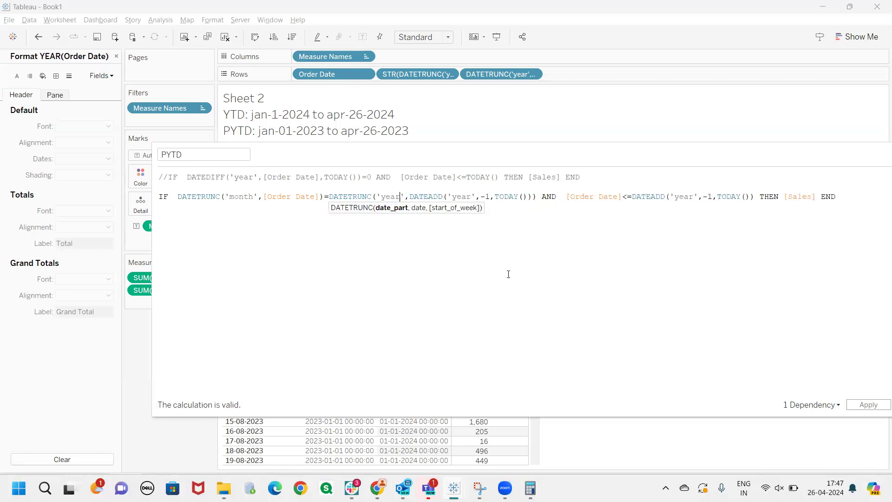
key("ctrl+z")
key("ctrl+z")
left_click(363, 257)
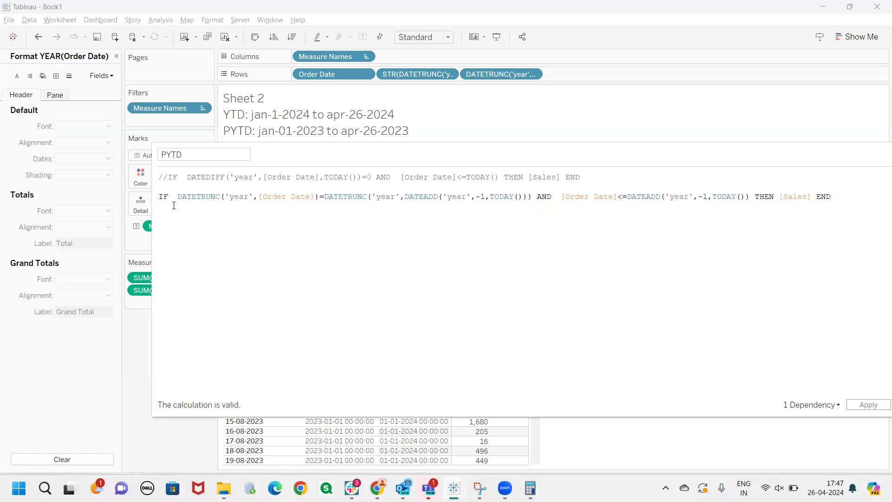
Comment out the year-based PYTD formula with // and paste an active copy of it on the line beneath
left_click(161, 197)
type("//")
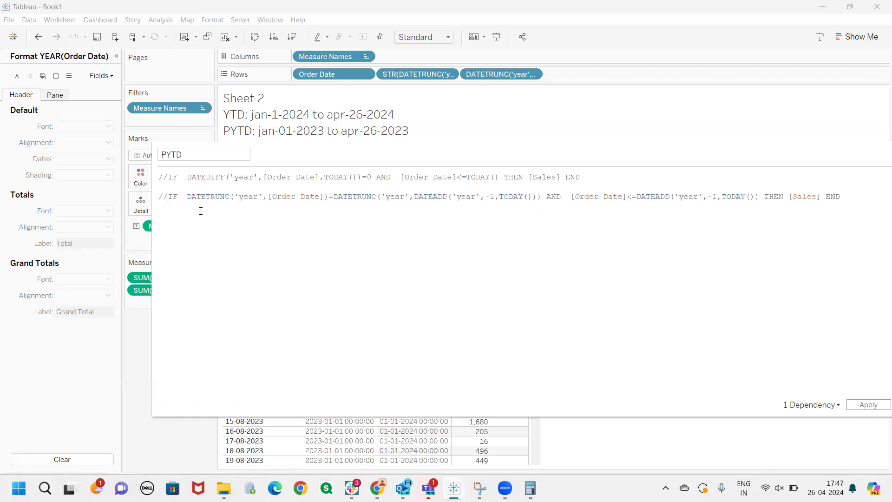
left_click_drag(839, 196, 167, 199)
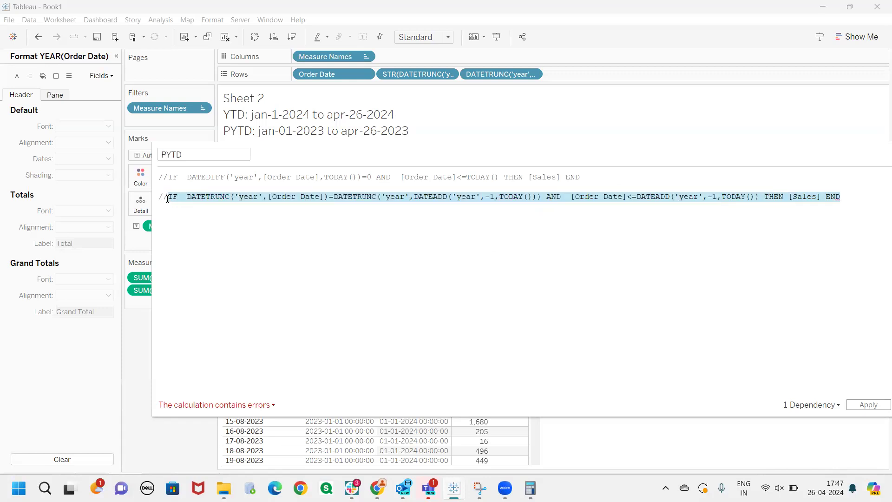
left_click(866, 204)
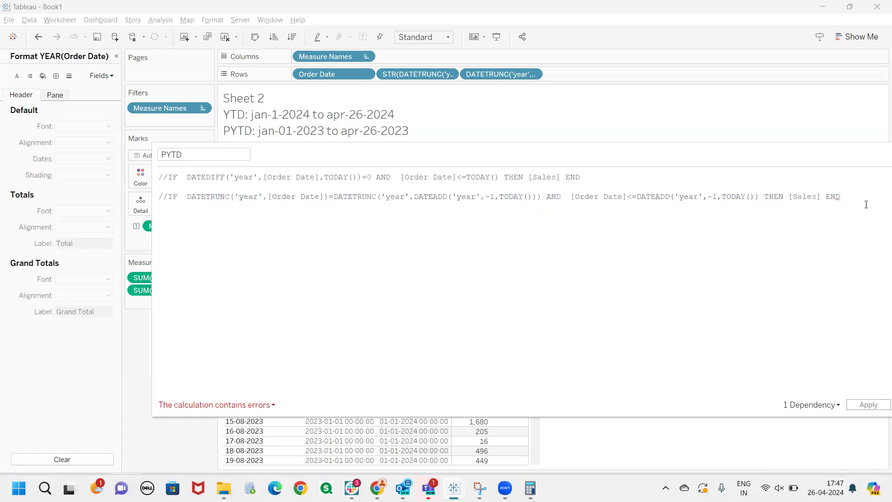
key("Return")
key("ctrl+v")
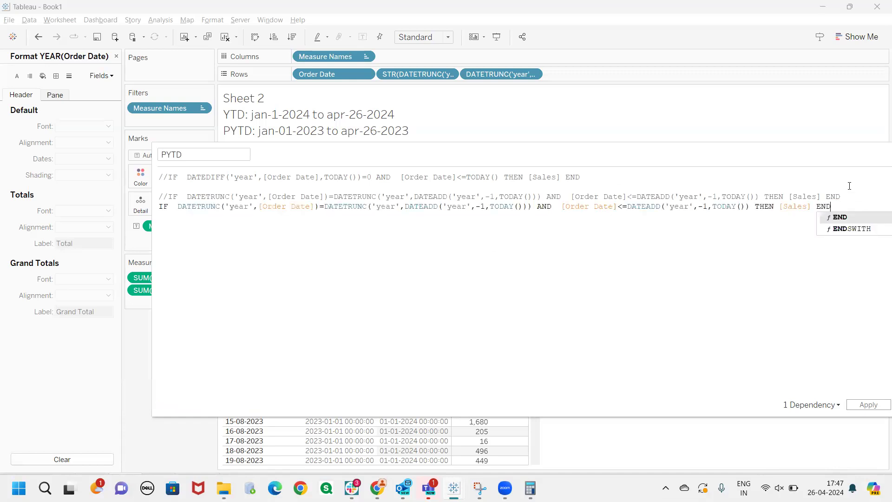
Set the date part to 'month' in both DATETRUNC functions of the active formula copy
double_click(240, 207)
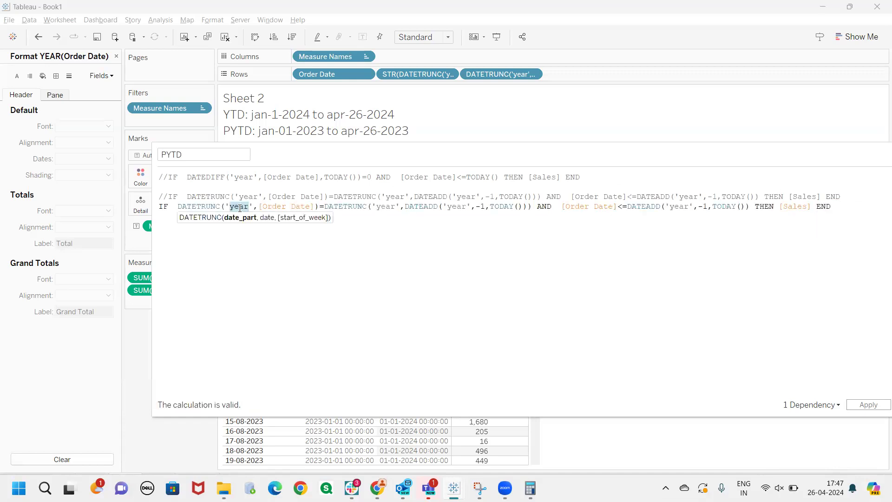
type("month")
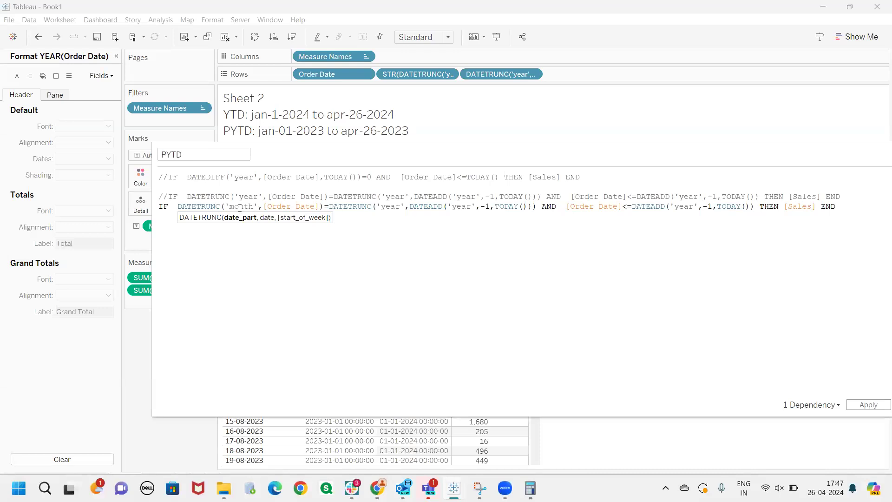
double_click(387, 205)
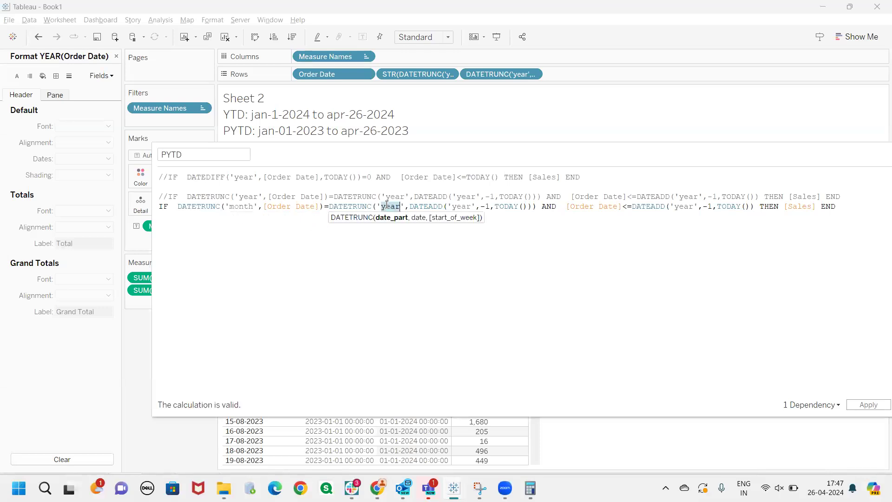
type("month")
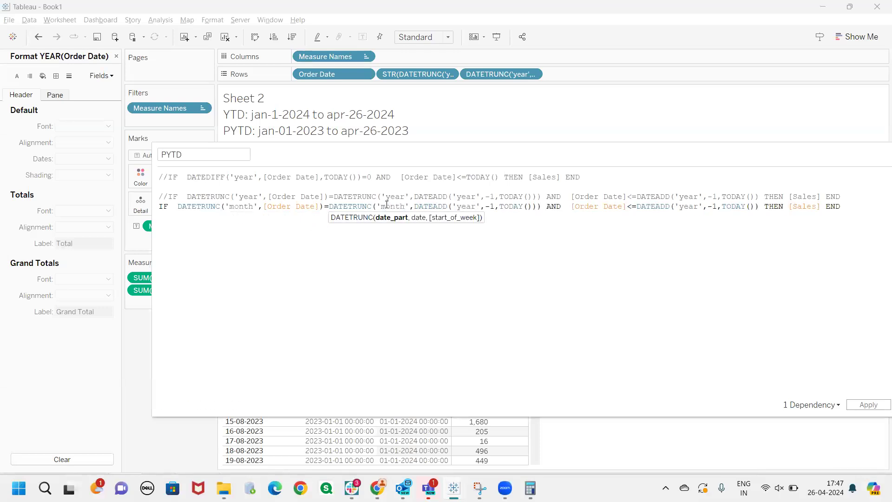
left_click(499, 293)
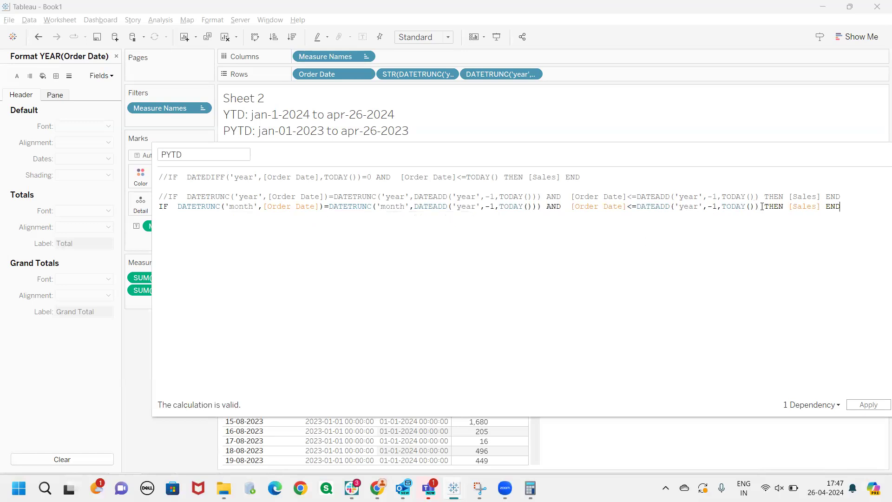
Change the [Order Date] upper limit to DATEADD('month',-1,TODAY()) in the active formula
left_click_drag(761, 207, 634, 206)
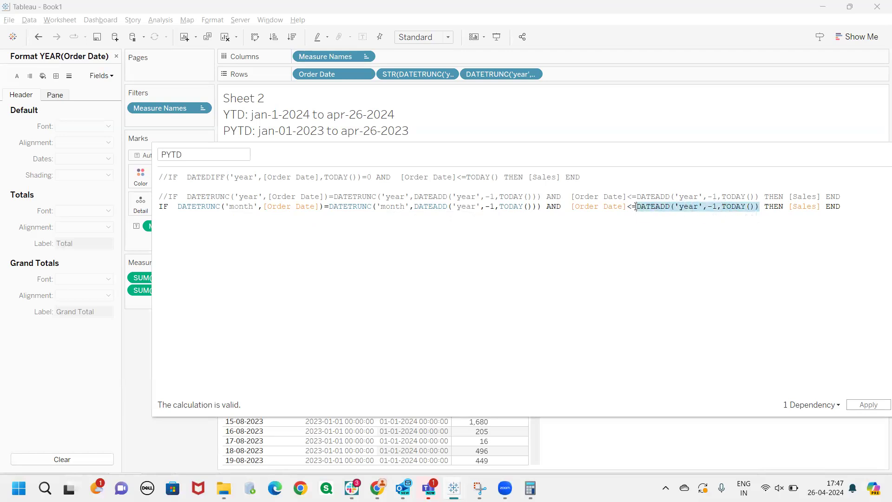
left_click(654, 254)
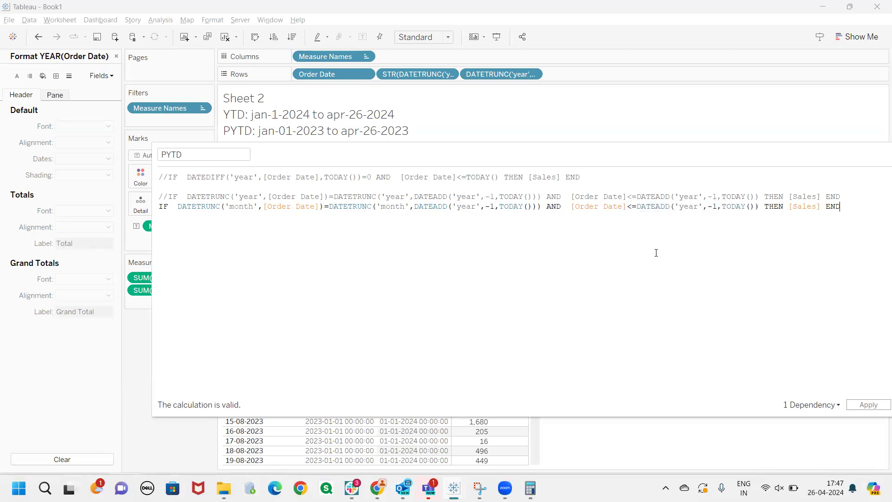
double_click(689, 207)
type("month")
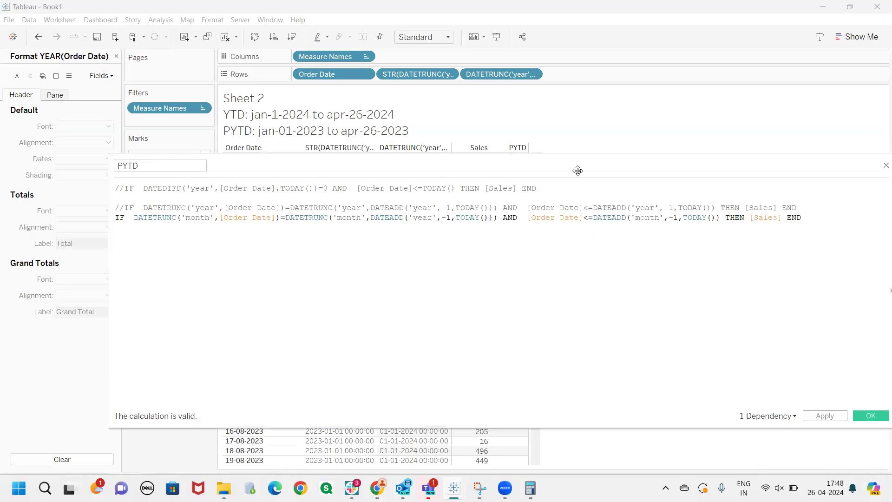
Reposition the calculation editor so it fits on screen and rename the calculation MTD
left_click_drag(577, 171, 570, 170)
left_click_drag(176, 164, 95, 169)
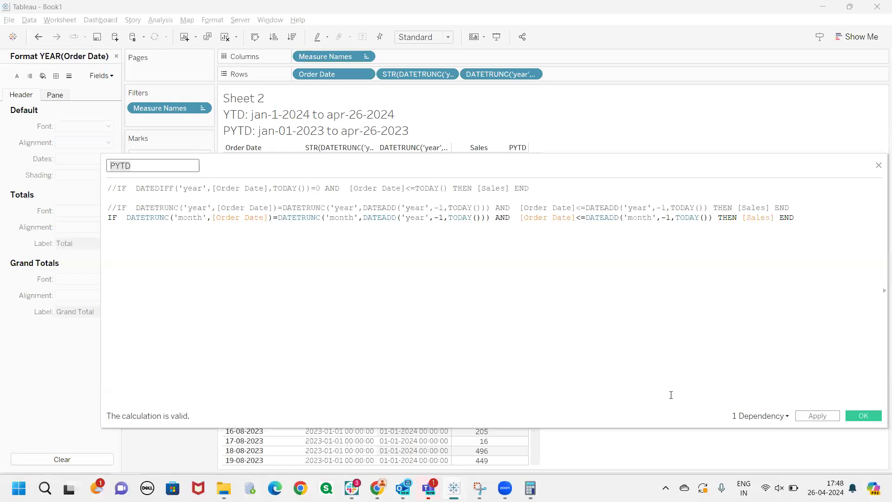
left_click(474, 267)
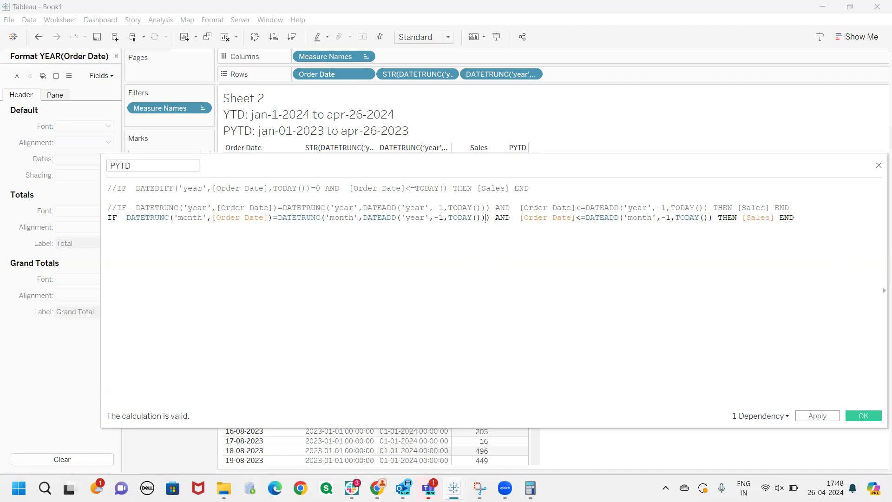
type("MTD")
left_click(220, 279)
Comment out the month-based formula in MTD and paste an active copy of it on the line beneath
left_click(360, 217)
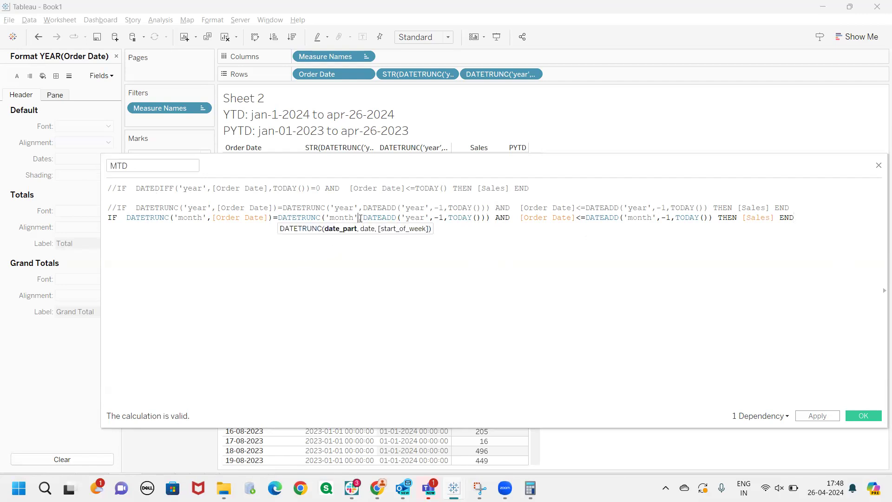
left_click_drag(363, 217, 379, 216)
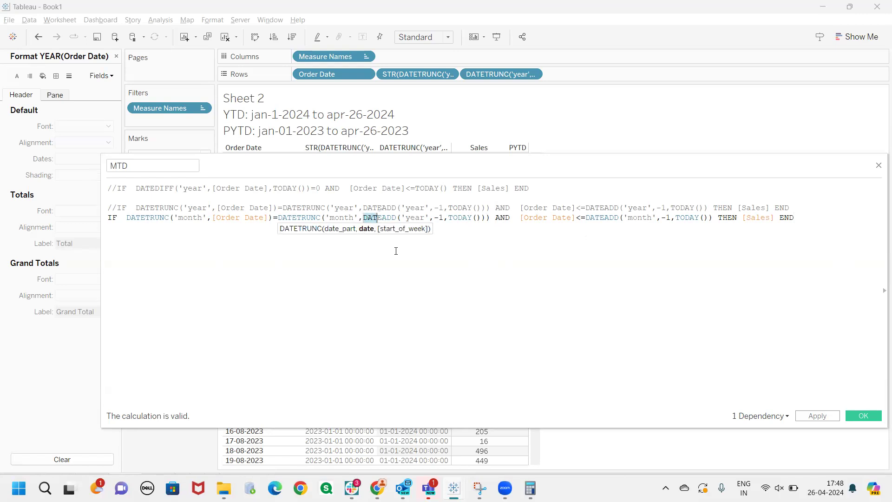
left_click(622, 261)
left_click_drag(791, 221, 98, 224)
key("ctrl+c")
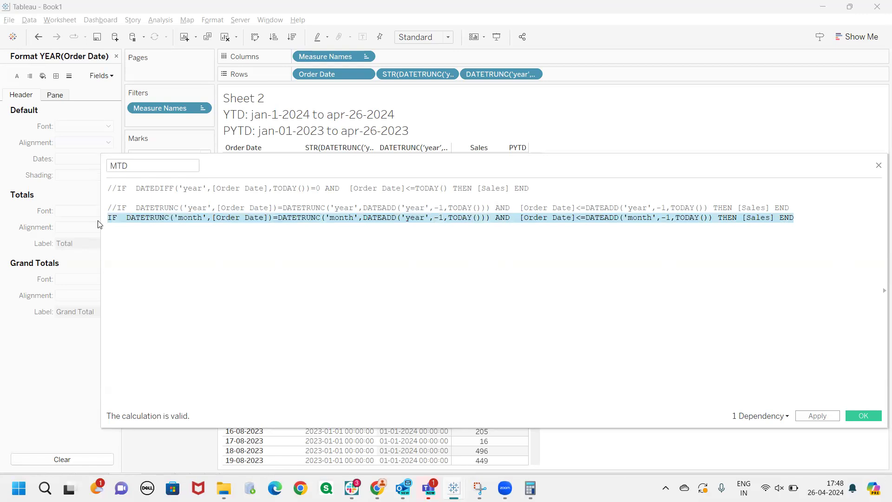
key("ctrl+slash")
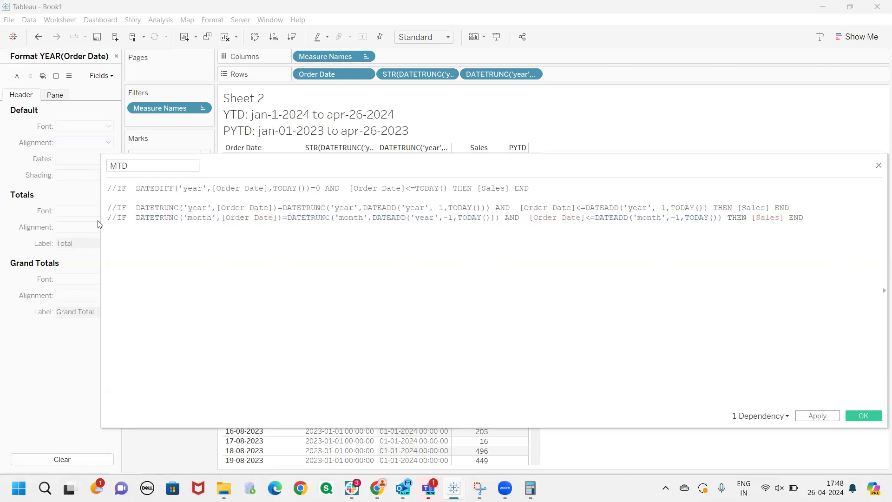
key("Return")
key("ctrl+v")
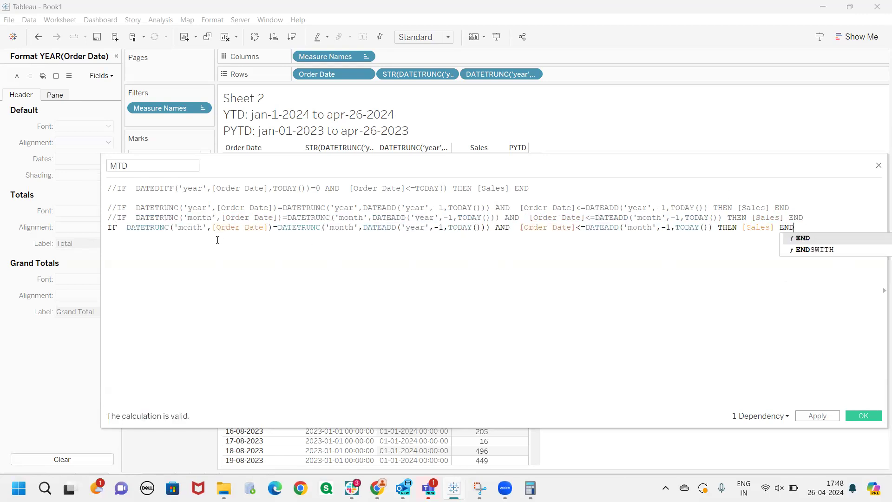
key("Escape")
Remove the DATEADD shift from the MTD comparison so it reads DATETRUNC('month',[Order Date])=DATETRUNC('month',TODAY())
left_click_drag(363, 229, 448, 229)
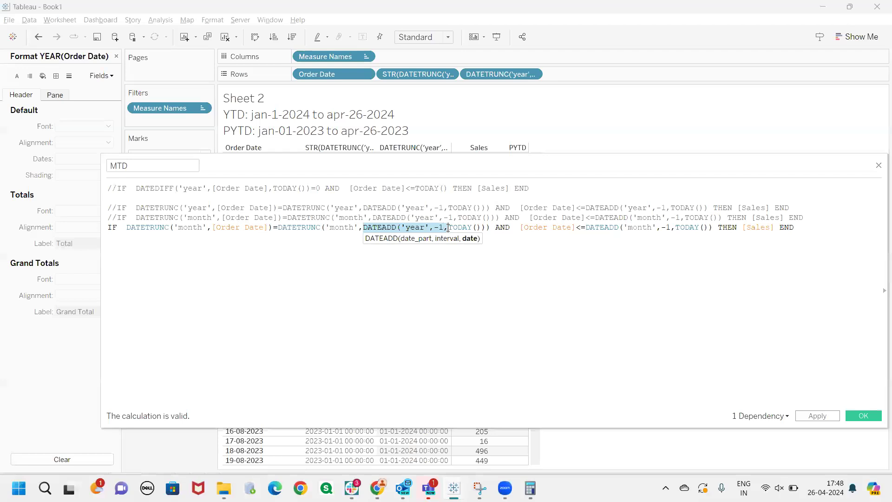
key("BackSpace")
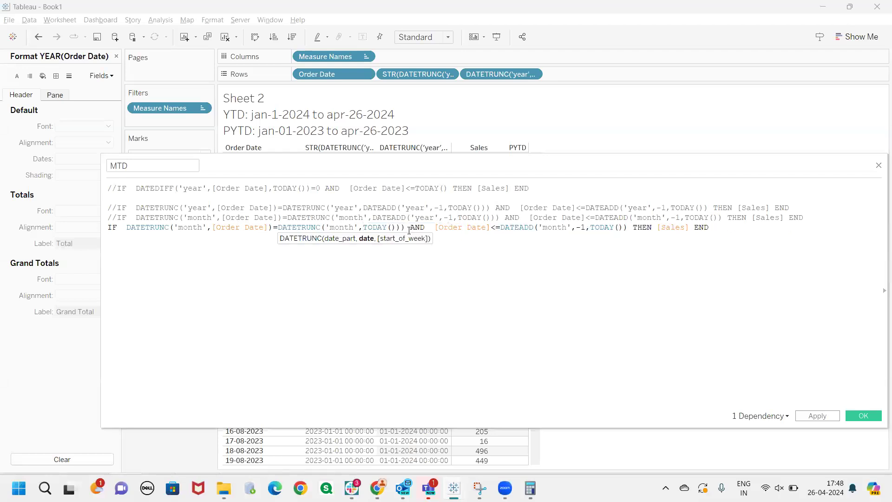
left_click(401, 227)
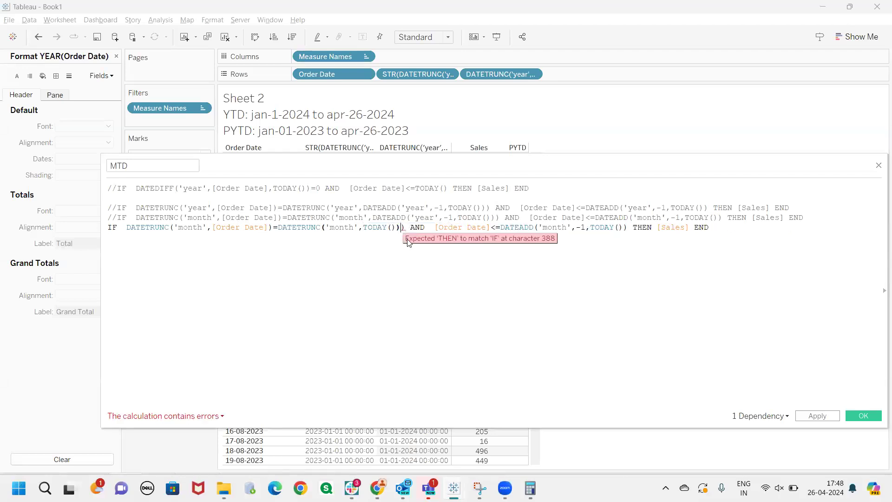
key("BackSpace")
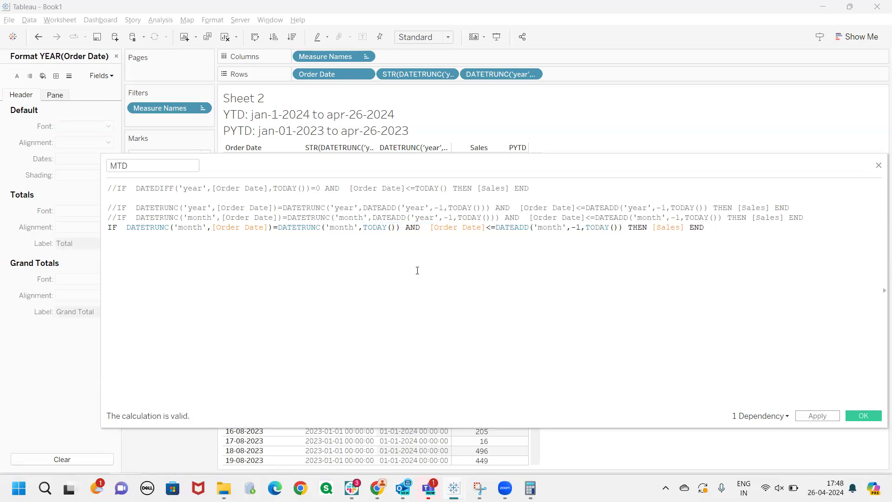
Change the [Order Date] upper limit in the active MTD formula to TODAY(), without the DATEADD shift
left_click_drag(495, 227, 586, 226)
key("BackSpace")
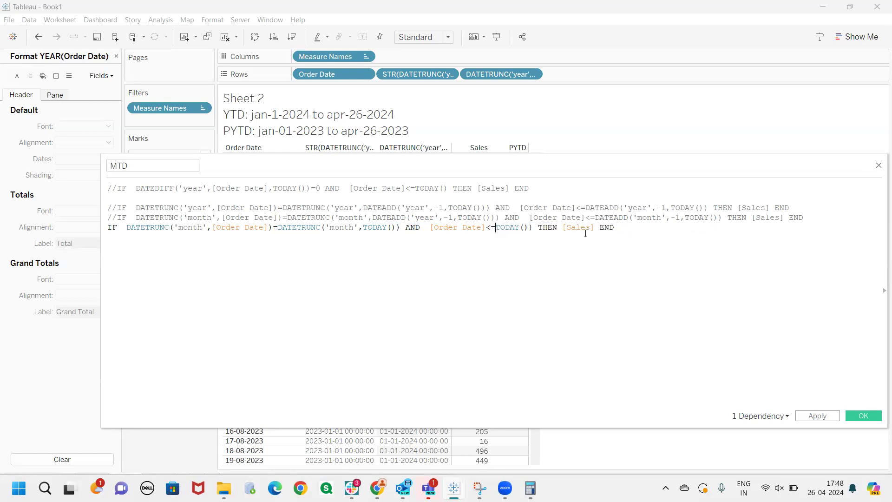
left_click(531, 228)
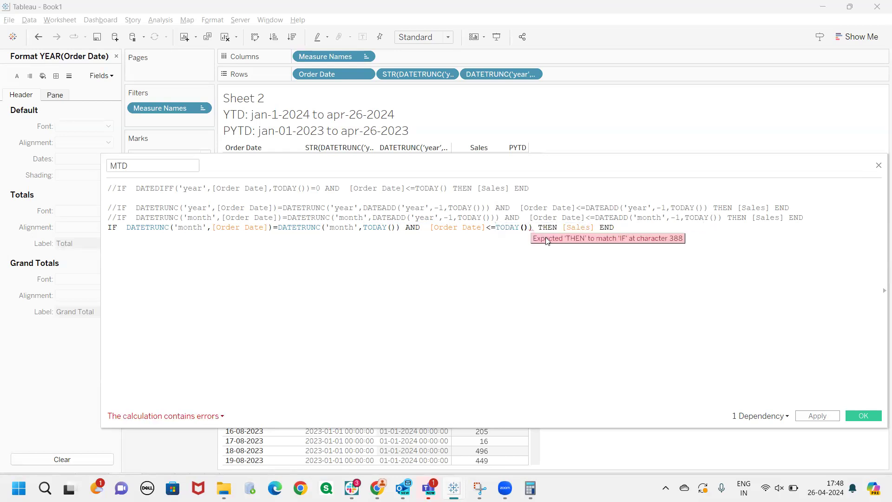
key("BackSpace")
left_click(501, 300)
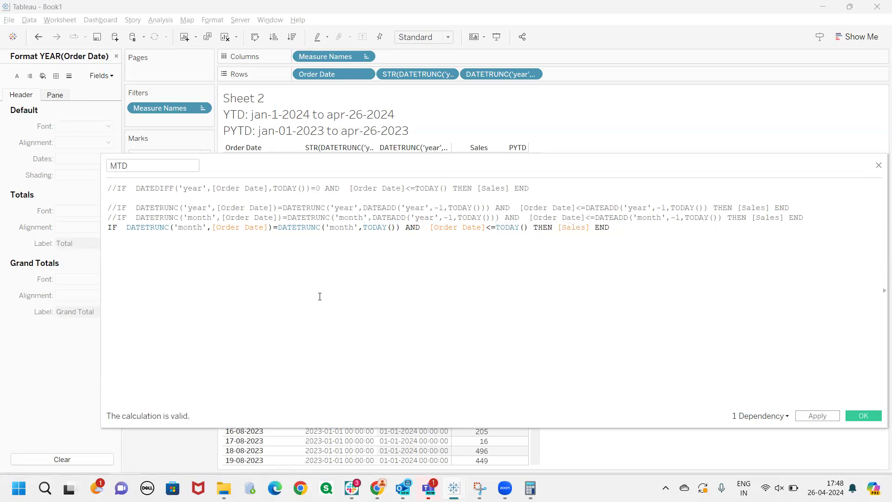
Add a comment line beneath the active formula reading //DATETRUNC('month',[Order Date]) followed by a colon
left_click_drag(130, 230, 400, 228)
left_click(409, 270)
left_click_drag(271, 228, 129, 228)
key("ctrl+c")
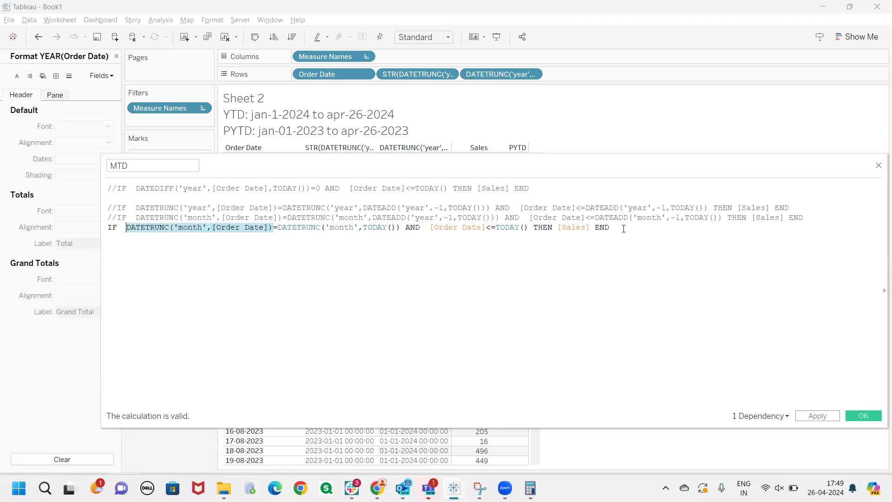
left_click(631, 226)
key("Return")
type("//")
key("ctrl+v")
type(":")
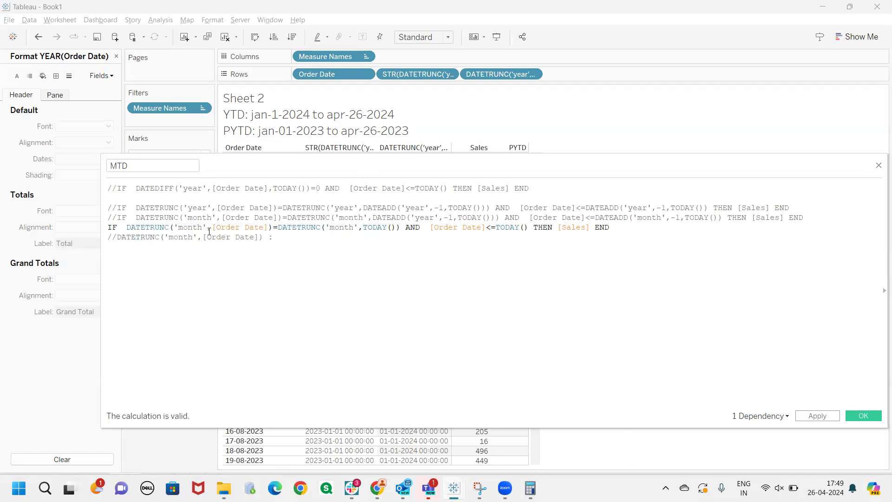
List the example results 01-jan-2024, 01-feb-2024, 01-mar-2024, 01-04-2024 and 01-may-2024 in the [Order Date] comment
left_click_drag(255, 237, 165, 238)
left_click(286, 238)
type("0 -jan-")
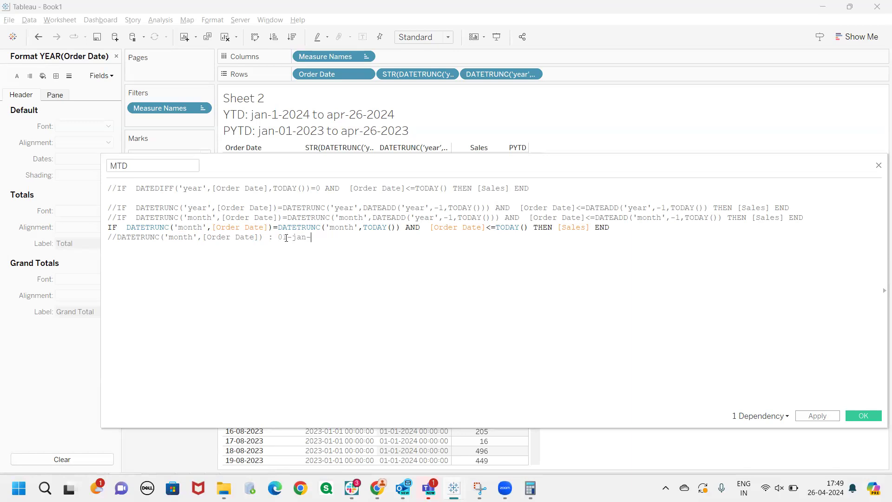
type("202")
type("-")
type(">")
key("BackSpace")
key("BackSpace")
key("BackSpace")
key("BackSpace")
type(", 01-feb-2024, 01-mar-2024,01-04-2024, 01-may-")
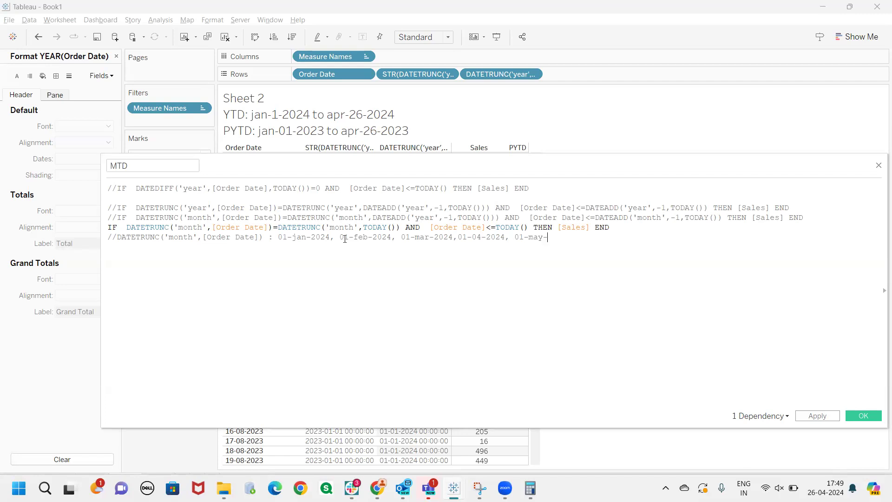
type("2024")
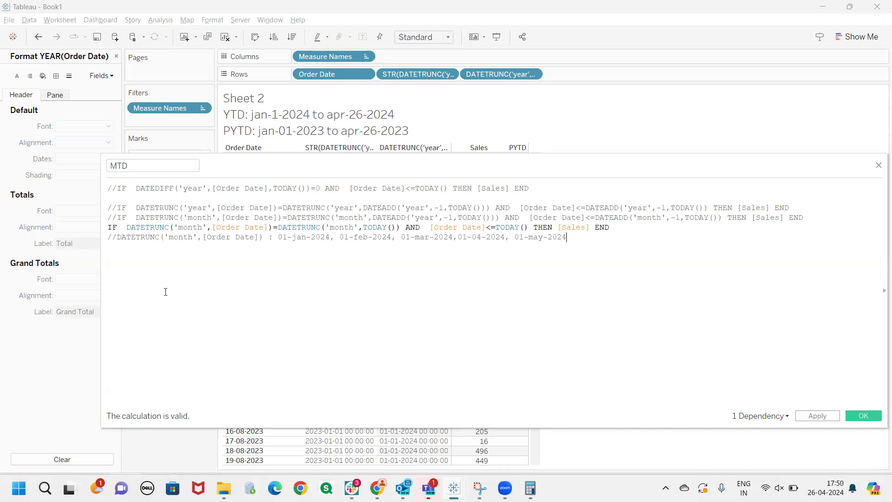
Examine how the example dates in the comment relate to DATETRUNC('month',[Order Date]) in the active formula
left_click_drag(567, 238, 107, 238)
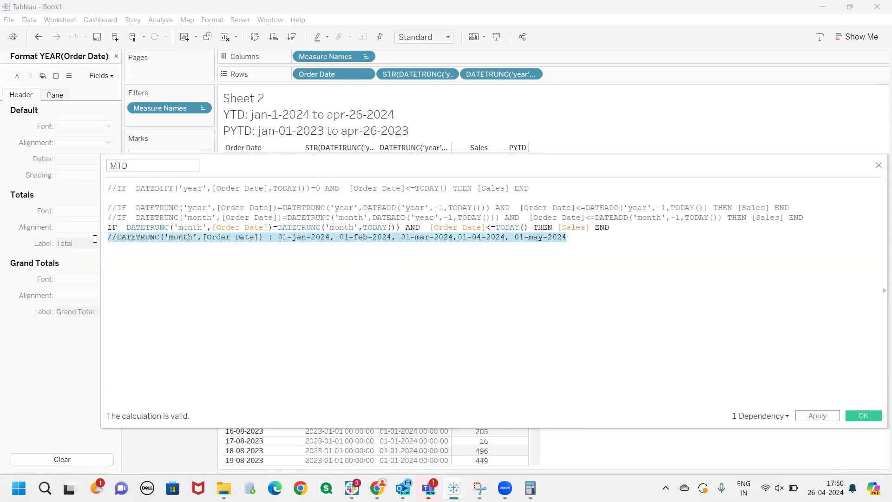
left_click(134, 256)
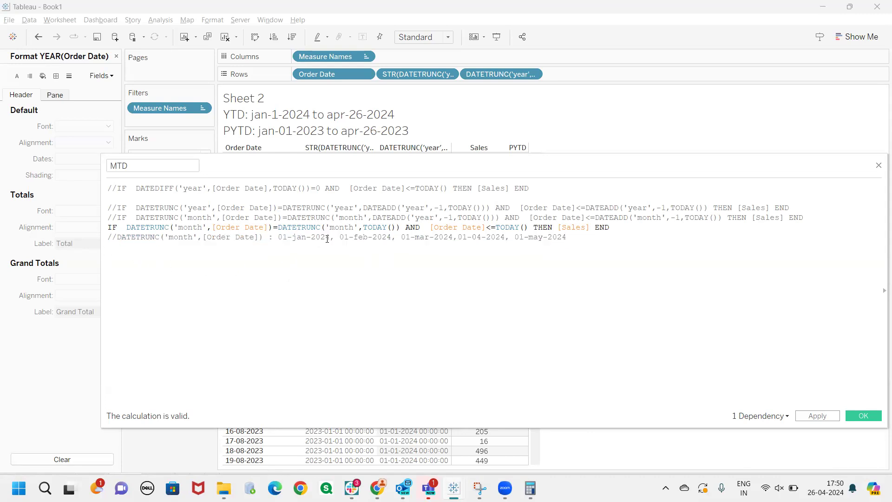
left_click_drag(250, 238, 213, 238)
left_click_drag(331, 239, 273, 238)
left_click(310, 254)
left_click_drag(392, 238, 344, 238)
left_click(349, 248)
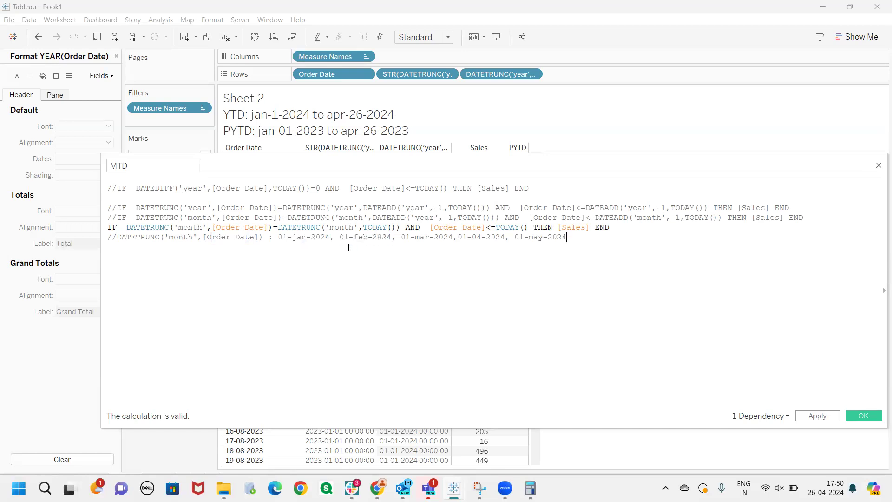
double_click(192, 228)
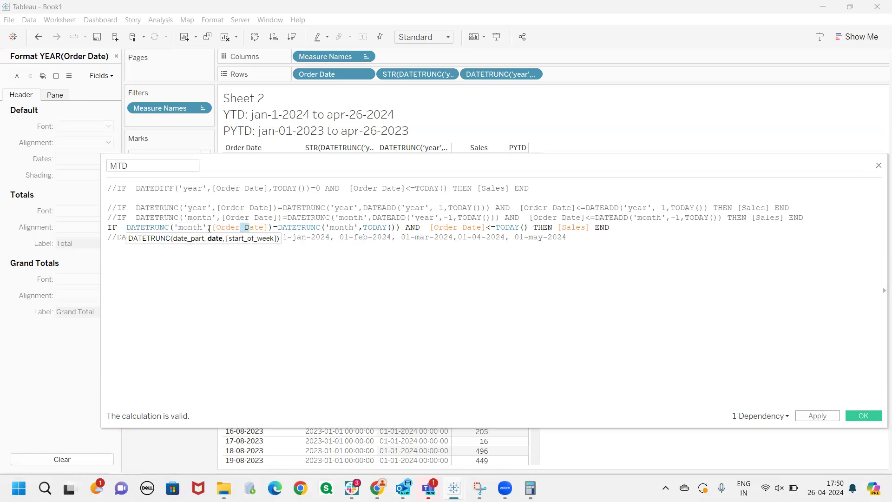
left_click(258, 253)
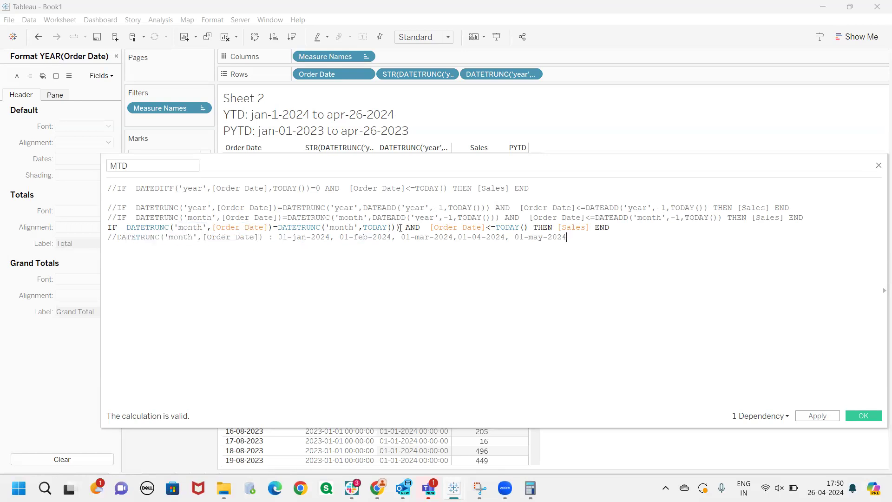
Add a second comment line beneath it reading //DATETRUNC('month',TODAY()) : 01-apr-2024
left_click_drag(402, 227, 278, 227)
key("ctrl+c")
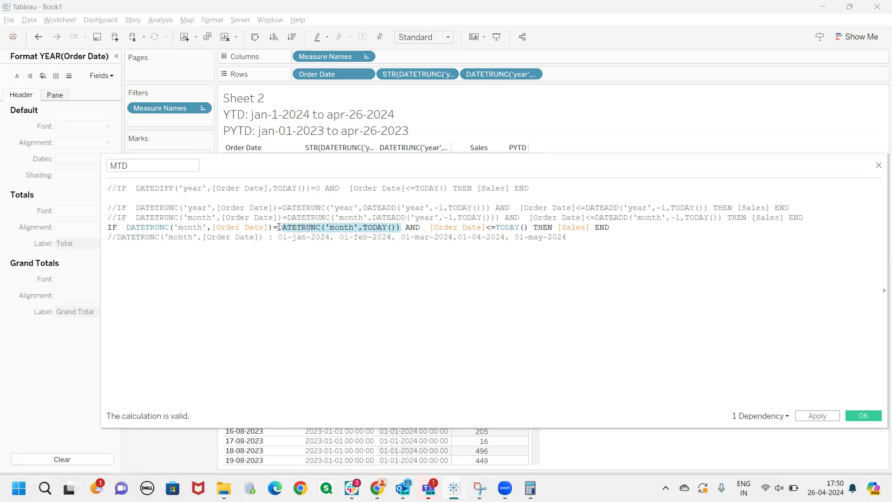
left_click(574, 238)
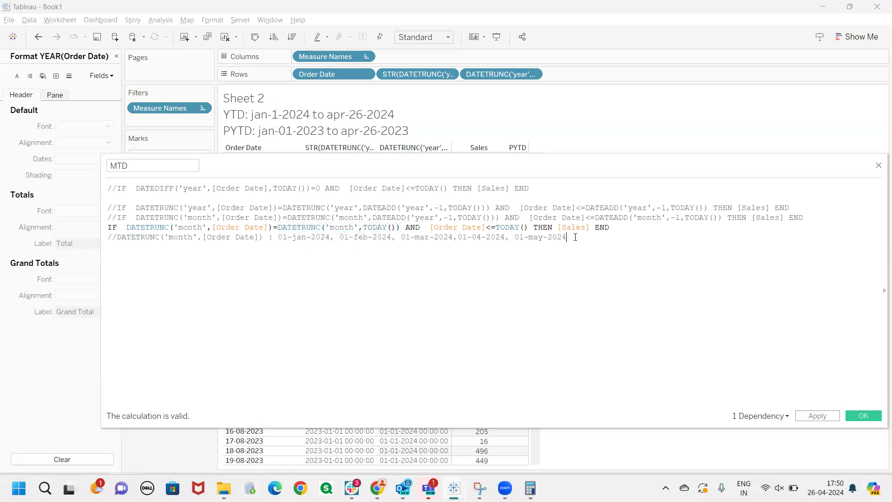
key("Return")
type("//")
key("ctrl+v")
left_click_drag(235, 247, 169, 248)
left_click(284, 248)
type("01-apr-2024")
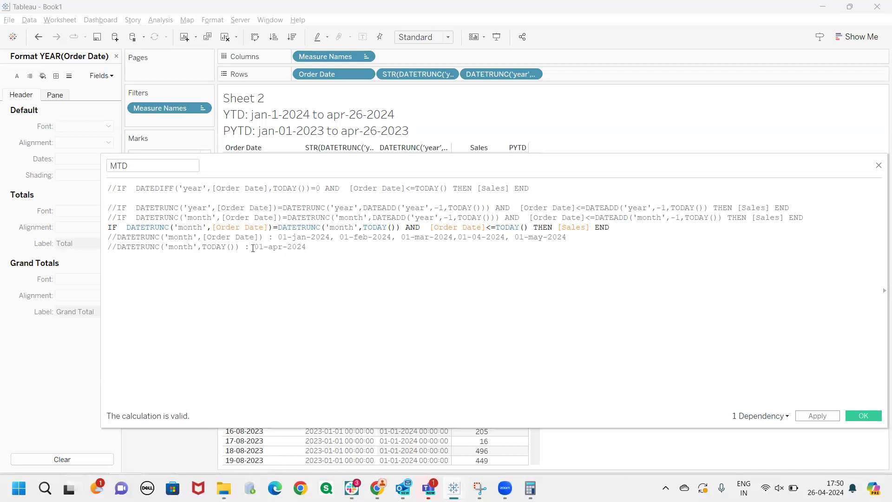
Compare the truncated [Order Date] example months with the truncated TODAY() value in the two comment lines
left_click_drag(268, 238, 165, 238)
left_click(226, 246)
left_click_drag(226, 247, 129, 240)
left_click(240, 268)
left_click_drag(327, 239, 255, 248)
left_click(306, 266)
left_click_drag(390, 237, 358, 237)
left_click_drag(307, 248, 272, 247)
left_click(349, 270)
Rewrite the fourth example date in the [Order Date] comment as 01-apr-2024
left_click_drag(509, 238, 459, 237)
left_click(480, 238)
key("BackSpace")
key("BackSpace")
type("apr")
Review the month comparison and the [Order Date]<=TODAY() limit against the comments, and apply the MTD calculation
left_click_drag(398, 227, 130, 226)
left_click_drag(510, 238, 396, 238)
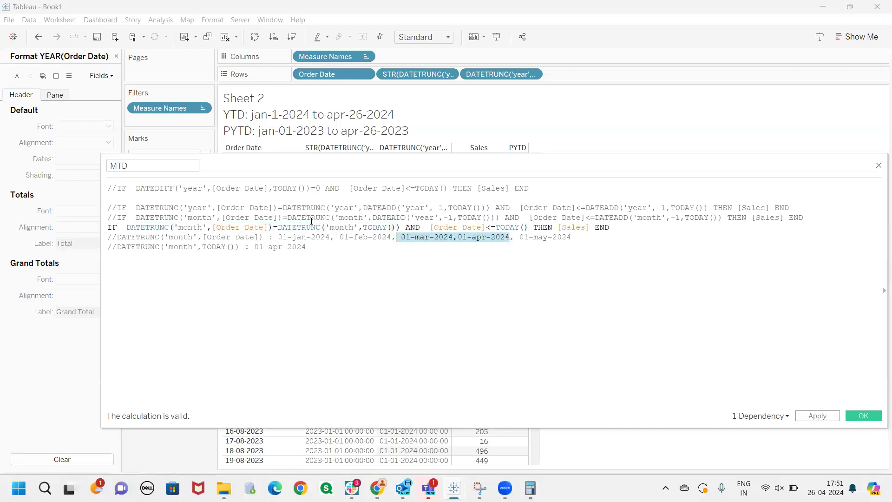
left_click_drag(302, 247, 250, 247)
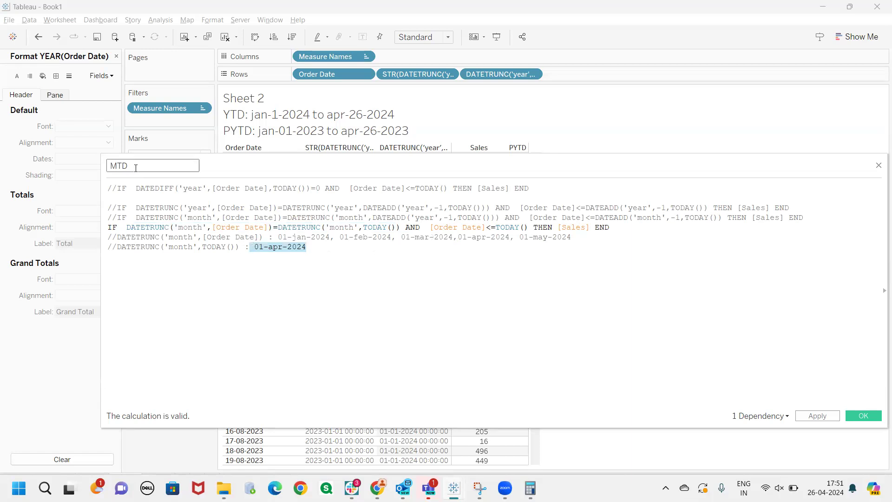
left_click_drag(424, 227, 527, 230)
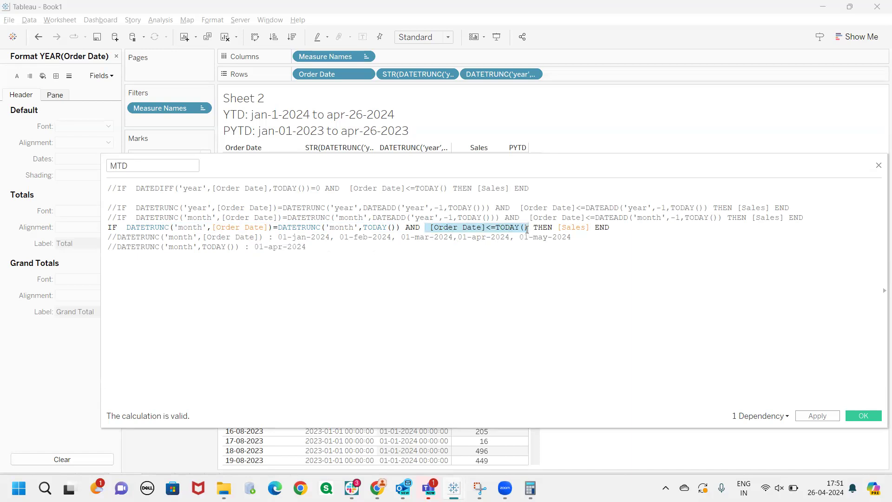
left_click(537, 228)
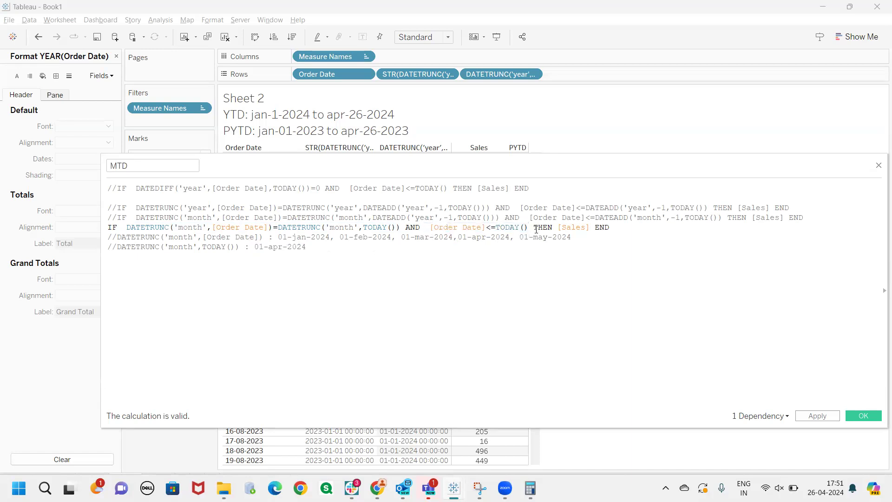
left_click(820, 417)
Comment out the MTD formula and reactivate the month-based formula with the DATEADD shifts on the line above
left_click(109, 227)
type("//")
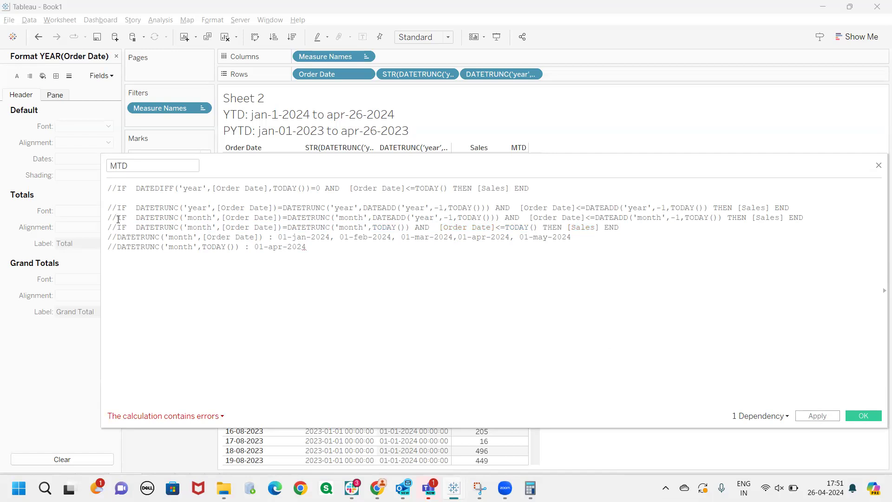
left_click(119, 218)
key("BackSpace")
key("BackSpace")
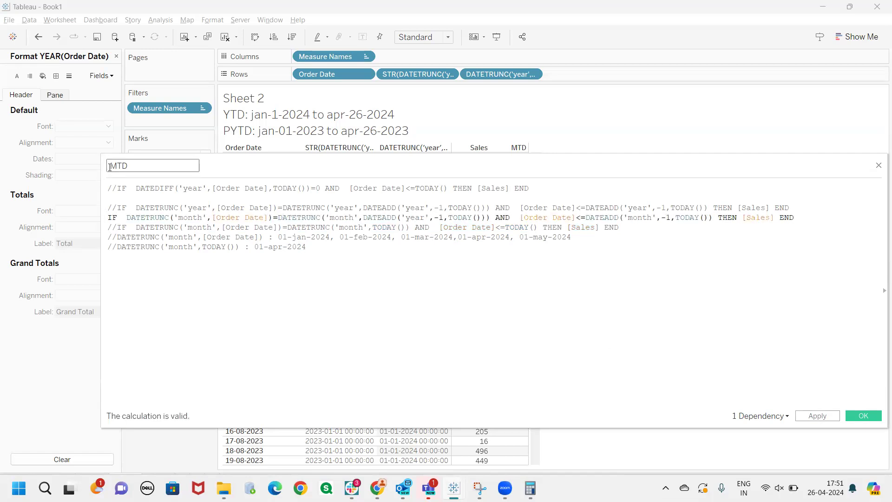
Rename the calculation PMTD and set the date part to 'month' in the DATEADD inside its DATETRUNC comparison
left_click(109, 167)
type("P")
left_click_drag(273, 227, 235, 228)
left_click_drag(401, 228, 373, 227)
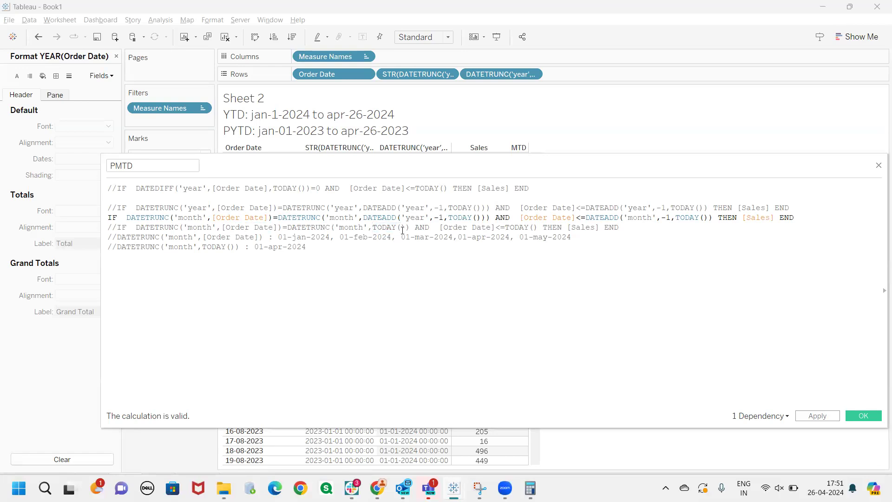
double_click(416, 218)
type("month")
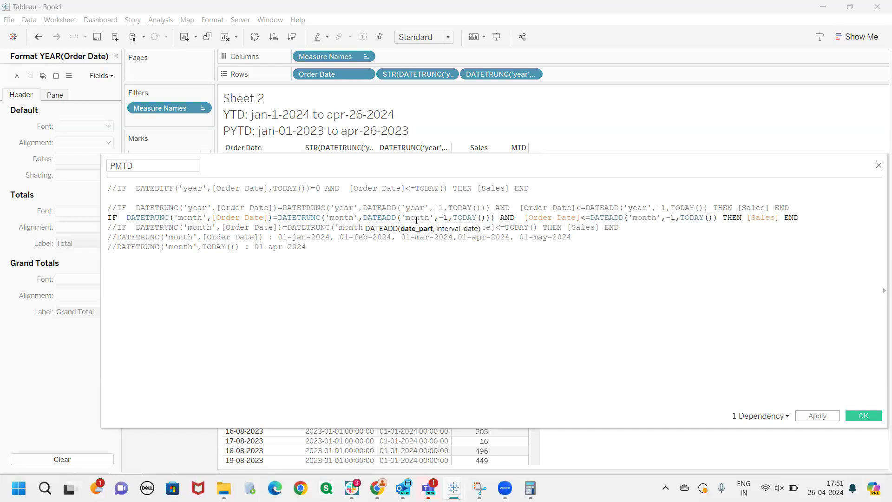
Examine the PMTD formula's previous-month comparison and its DATEADD('month',-1,TODAY()) upper limit against the example dates
left_click_drag(482, 217, 452, 217)
left_click(463, 219)
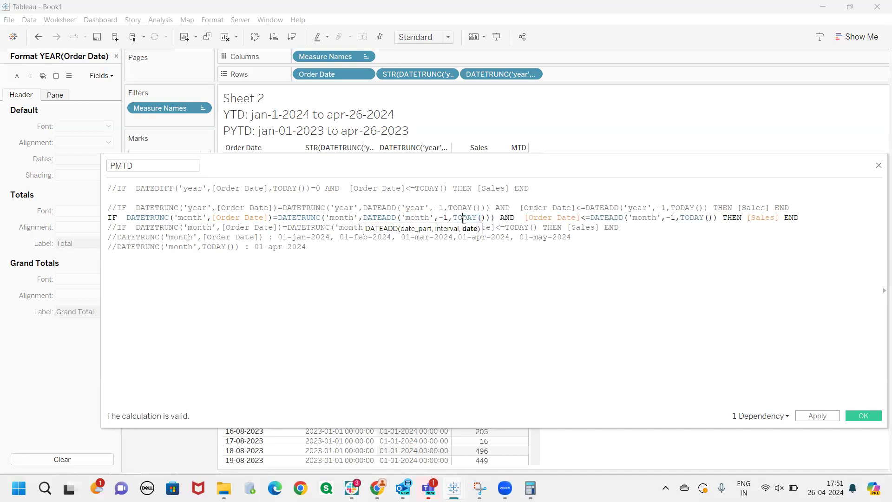
left_click_drag(444, 218, 418, 238)
left_click(429, 259)
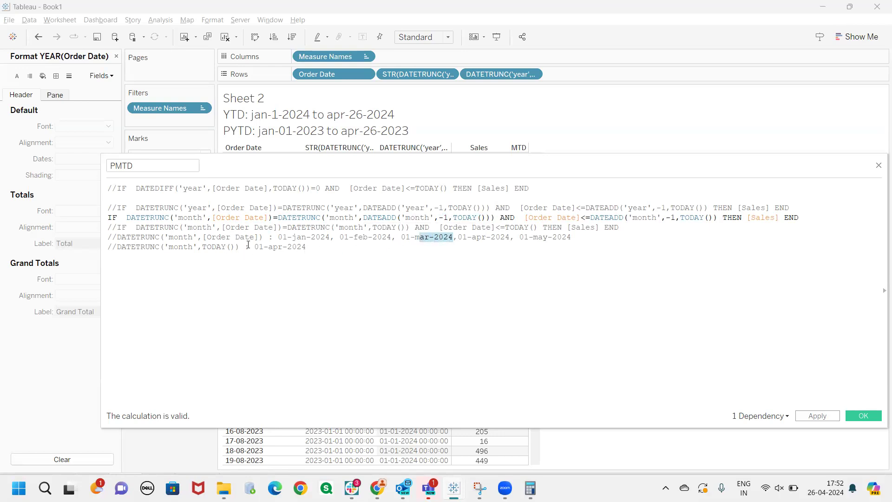
left_click_drag(490, 219, 289, 223)
left_click(322, 248)
left_click_drag(495, 218, 125, 218)
left_click(370, 284)
left_click(710, 217)
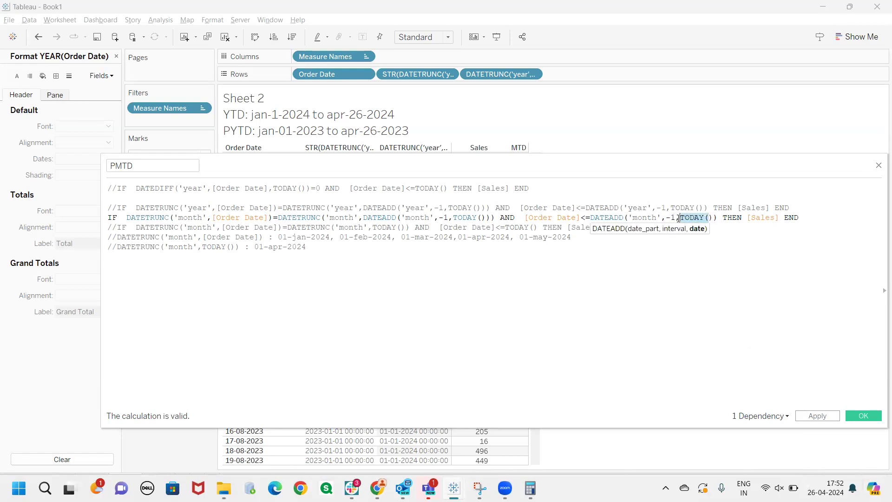
left_click(658, 218)
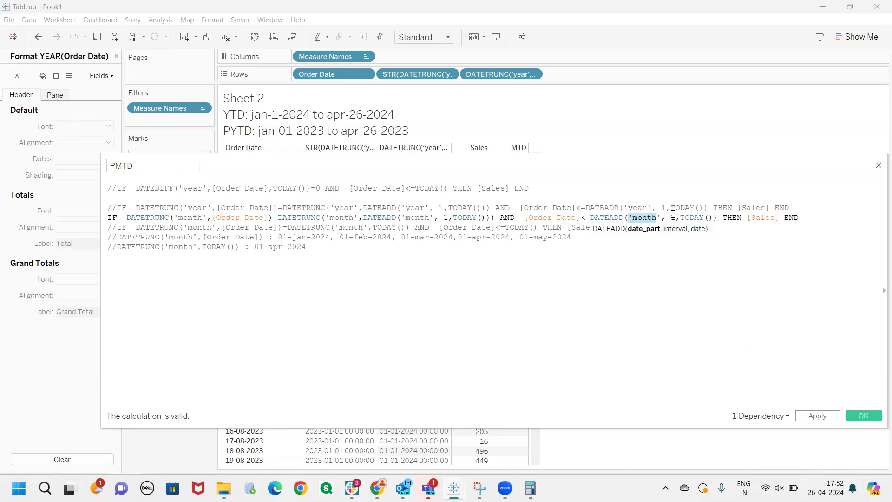
left_click_drag(674, 218, 633, 217)
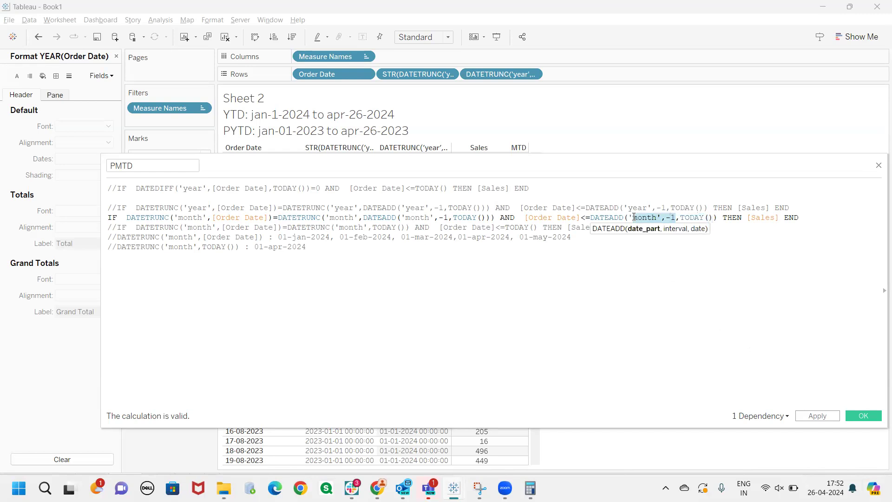
left_click(693, 220)
key("ctrl+End")
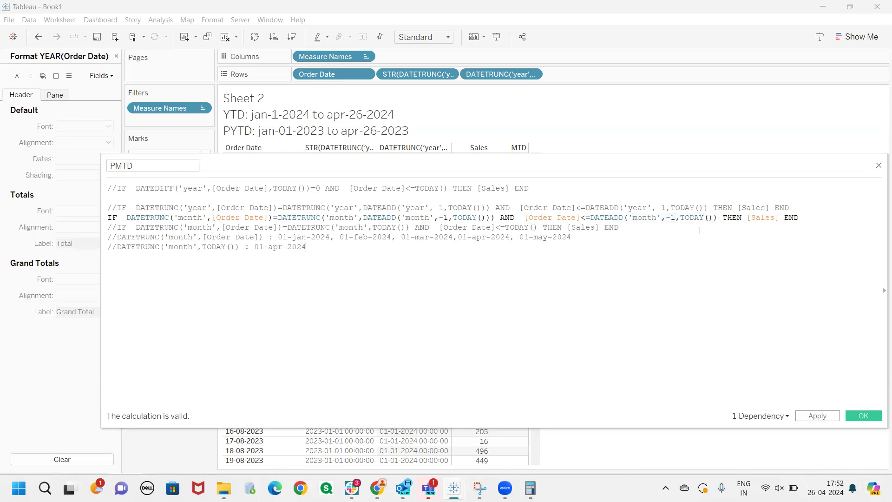
Apply the PMTD calculation and close the calculation editor
left_click_drag(818, 220, 101, 218)
left_click(260, 283)
left_click(817, 416)
left_click(849, 416)
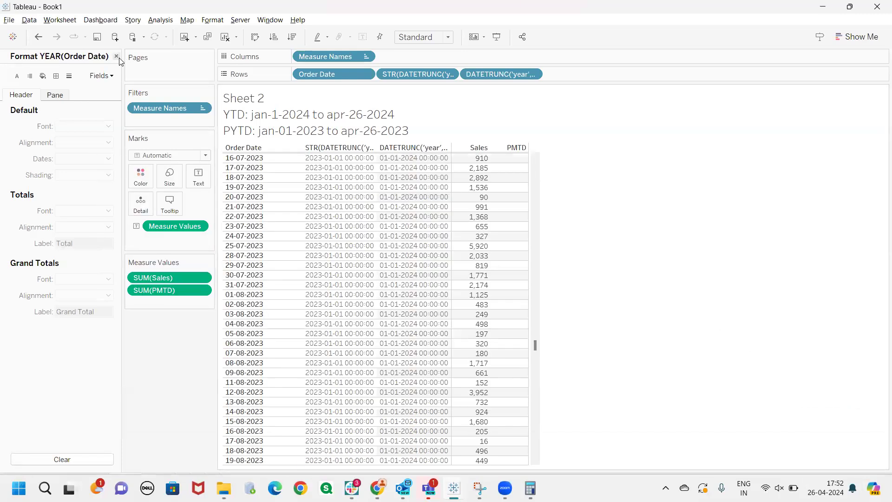
Close the Order Date formatting options and check the PMTD column against Sales for the March 2024 dates
left_click(116, 57)
scroll(534, 371, "down", 10)
scroll(535, 371, "down", 15)
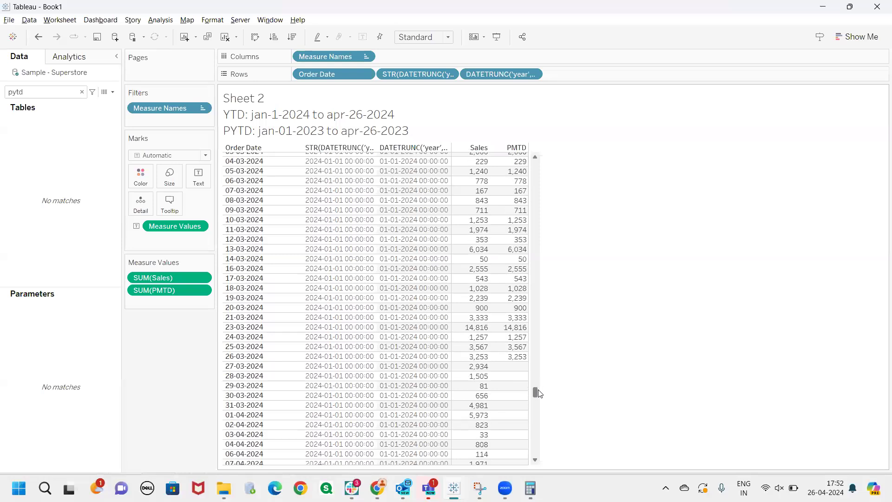
Check where the PMTD values begin and end against Sales, examining the 02-03-2024 and 26-03-2024 Order Date rows
scroll(538, 392, "up", 3)
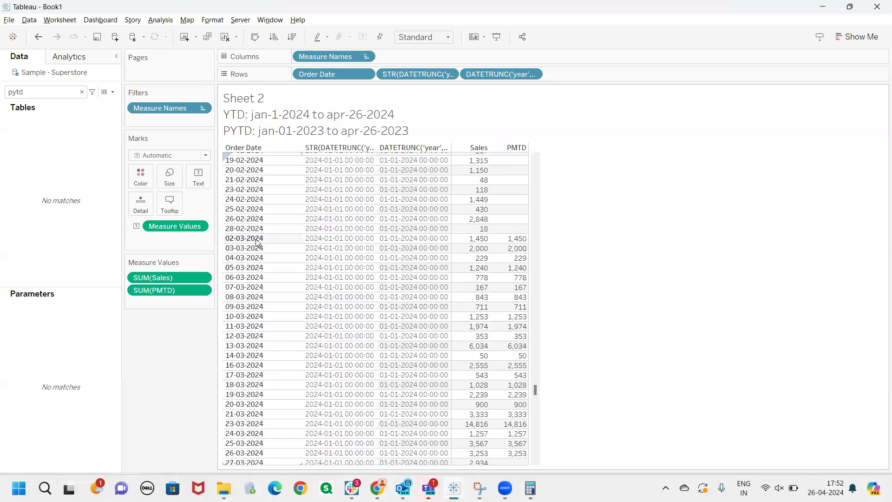
left_click(255, 239)
left_click(542, 388)
scroll(534, 392, "down", 5)
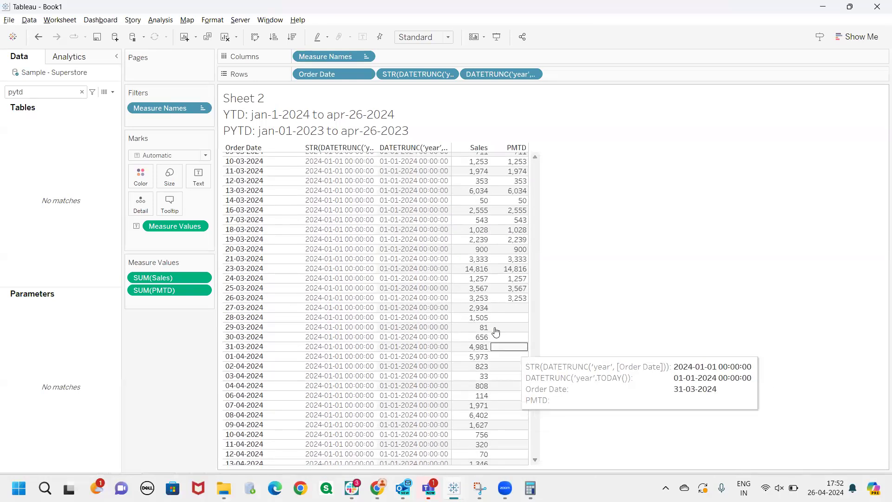
left_click(249, 300)
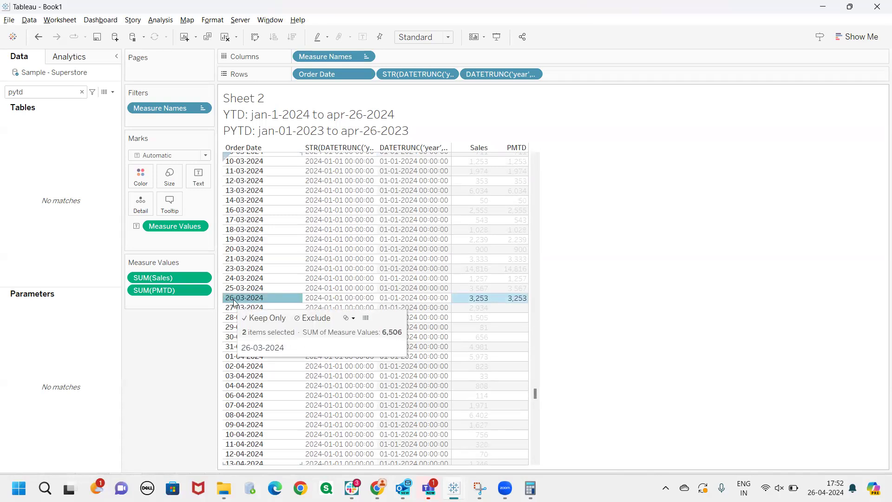
left_click(242, 302)
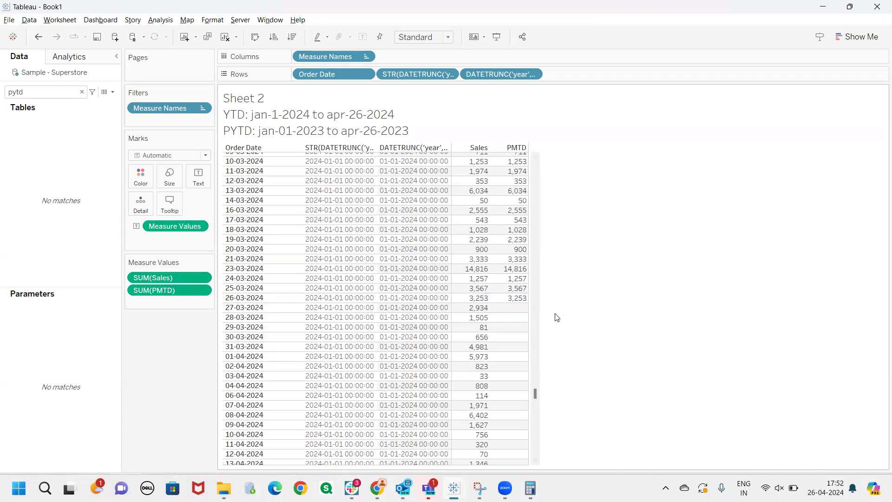
Switch to the Tableau Notes page in Chrome and review the Filters & KPI's diagram with its table of date periods
mouse_move(378, 488)
left_click(394, 435)
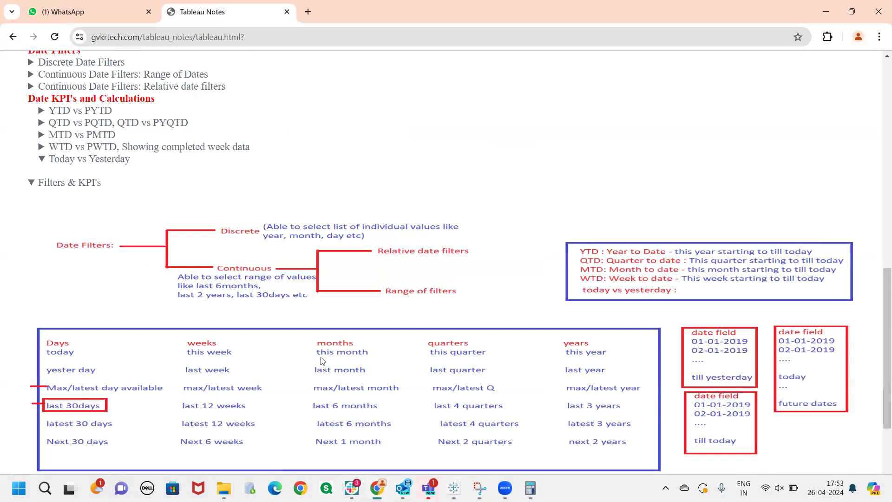
scroll(321, 360, "down", 1)
scroll(322, 360, "down", 2)
scroll(322, 360, "up", 1)
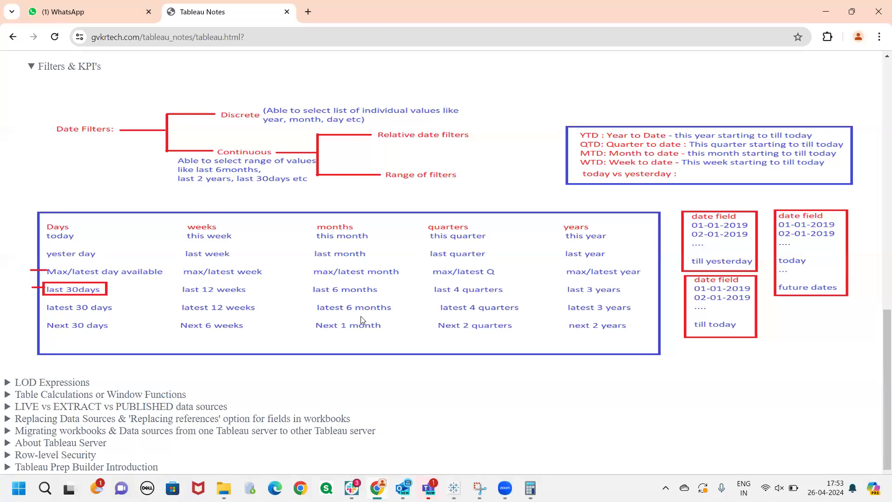
Return to the Tableau workbook and clear the pytd field search to list all data fields
key("alt+Tab")
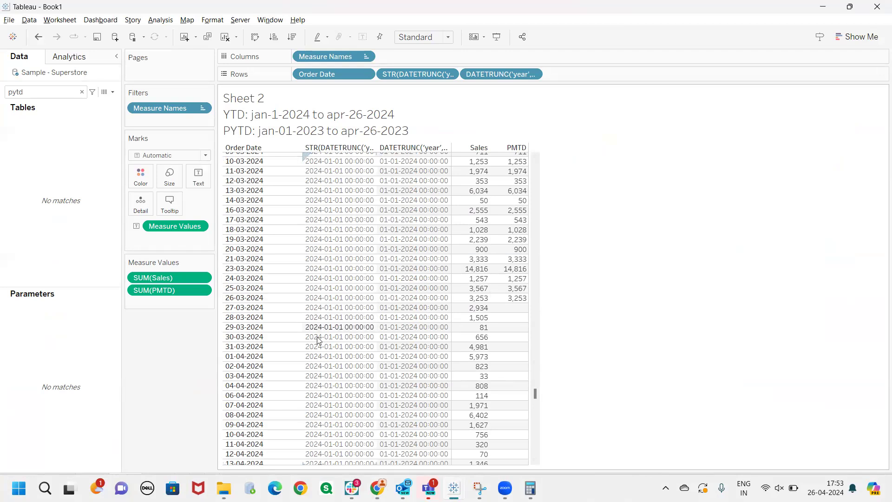
left_click(81, 92)
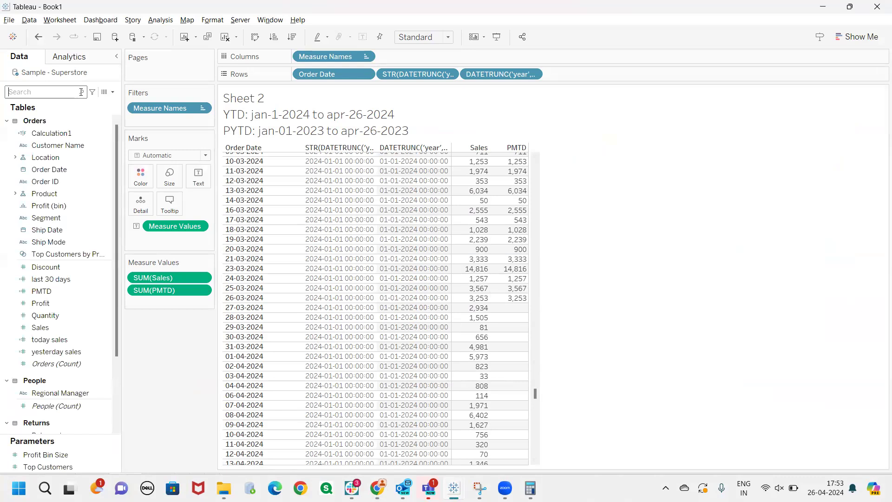